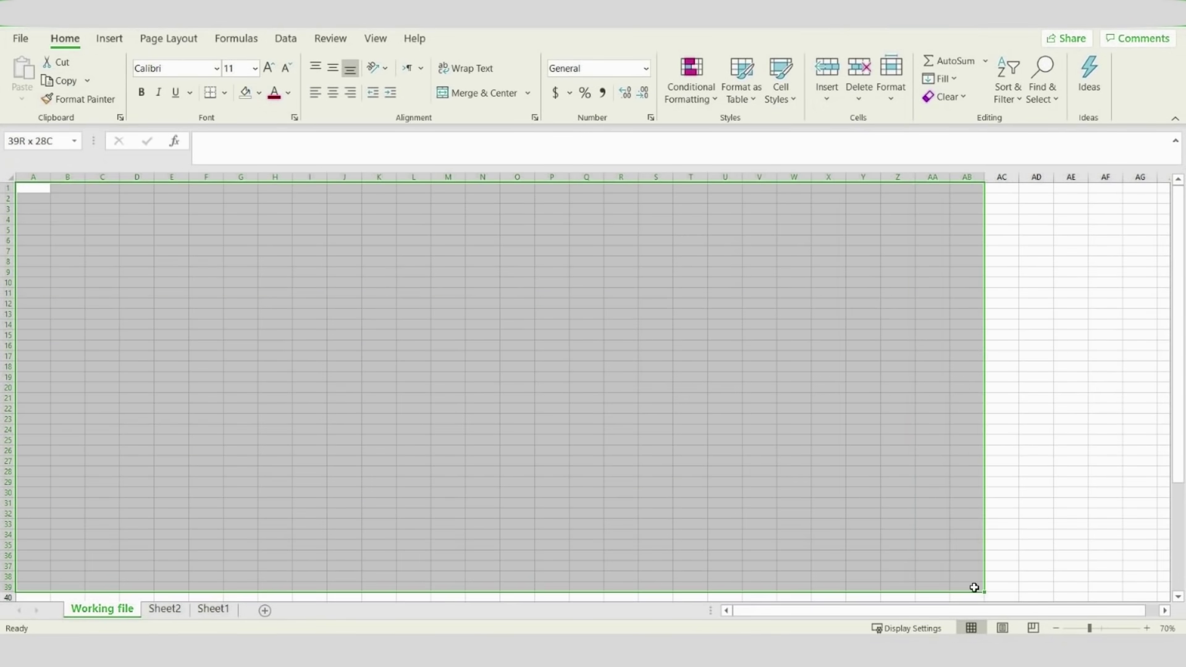
Fill the selected block of cells starting at A1 with dark navy blue as the dashboard background
{"action": "left_click", "coordinate": [259, 93]}
{"action": "left_click", "coordinate": [343, 238]}
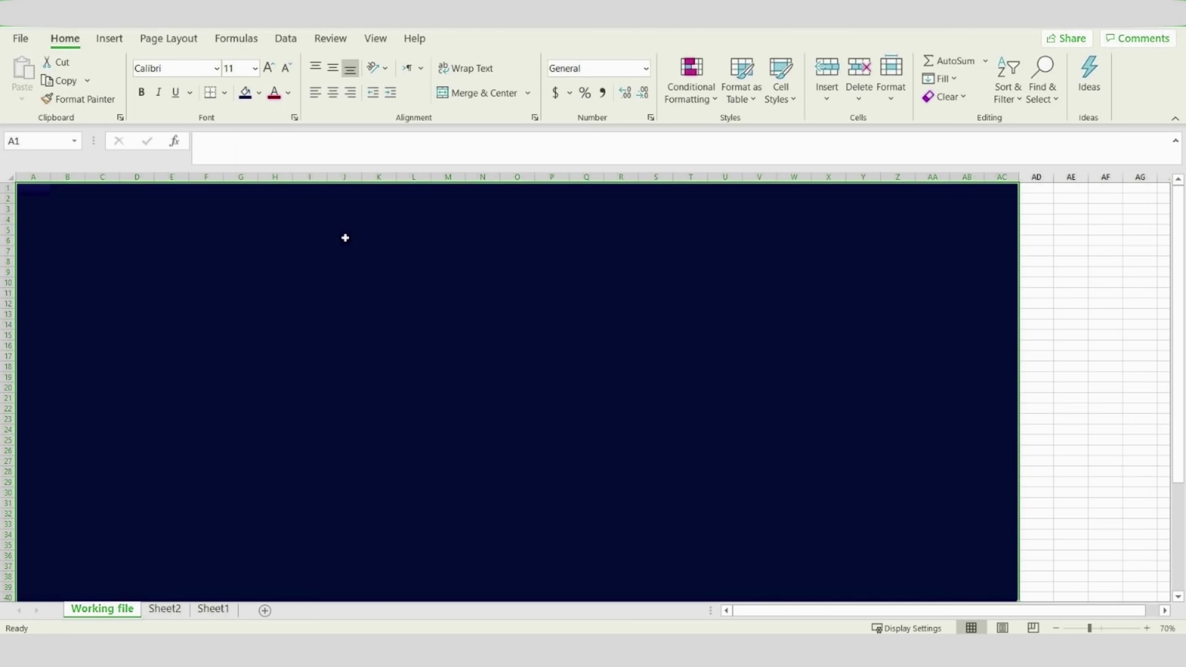
{"action": "left_click", "coordinate": [206, 251]}
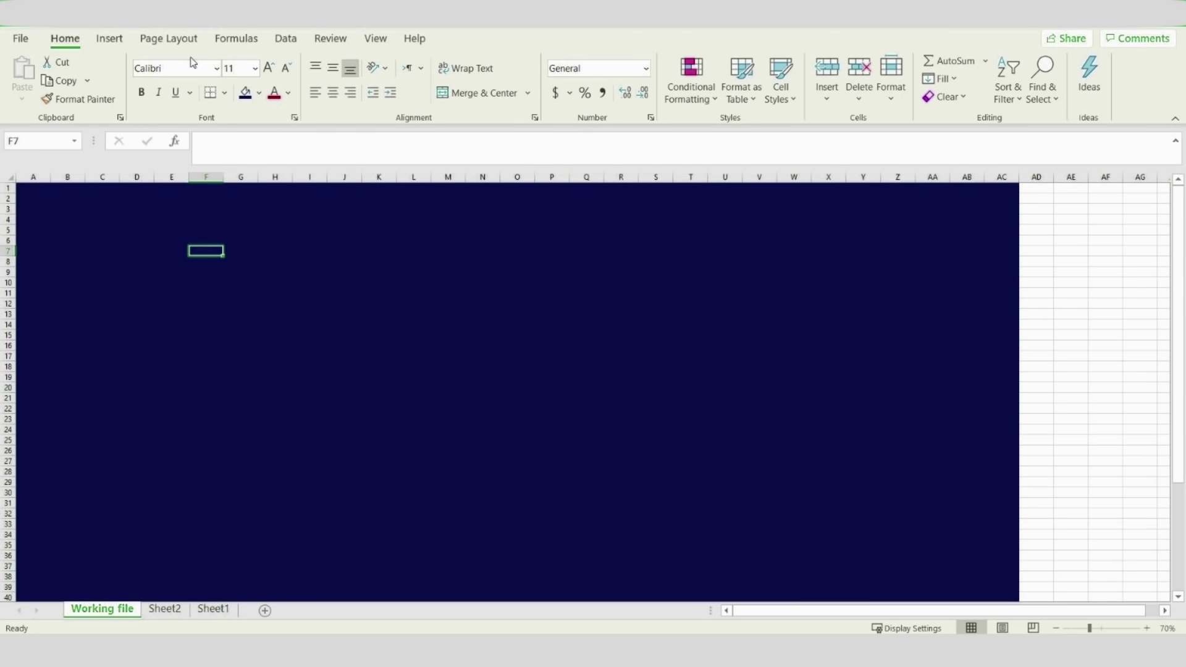
Draw a circle about 6.43" in diameter and place it over columns B to K, from about row 4 to row 36
{"action": "left_click", "coordinate": [112, 38]}
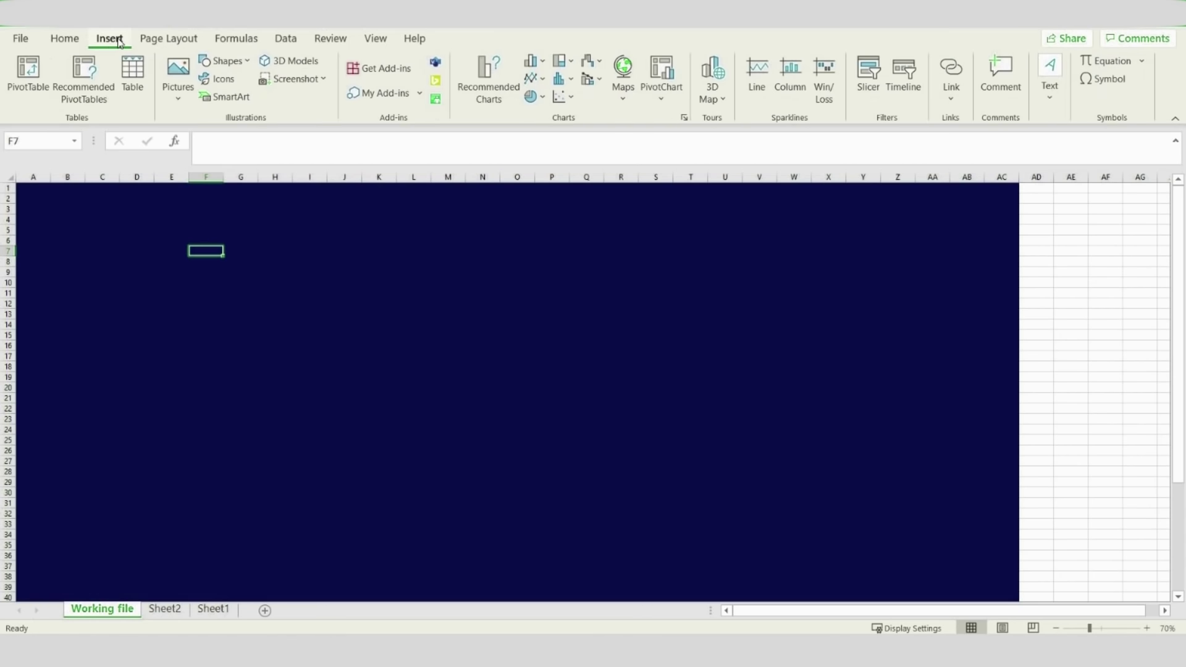
{"action": "left_click", "coordinate": [222, 61]}
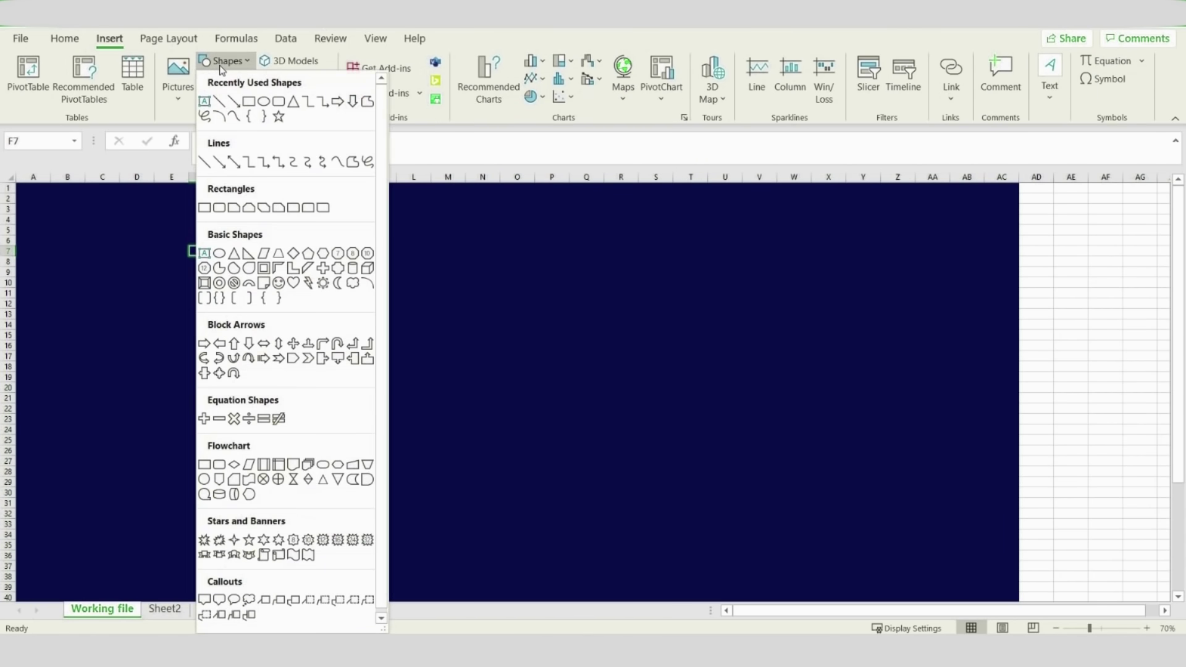
{"action": "left_click", "coordinate": [264, 103]}
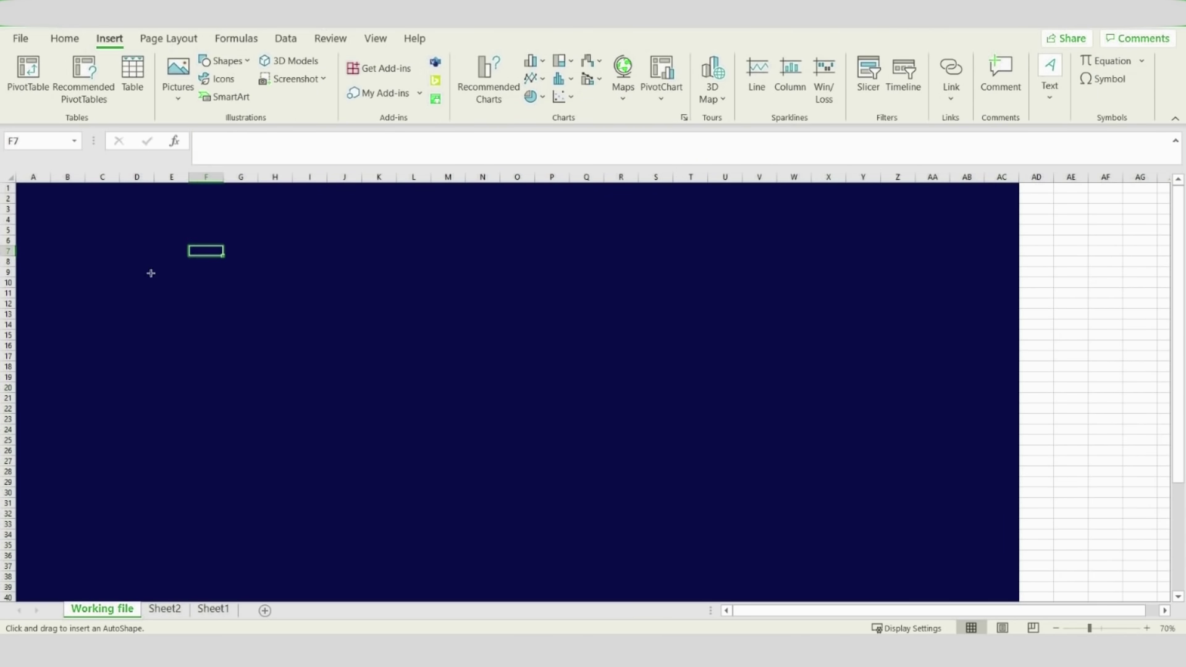
{"action": "left_click_drag", "start_coordinate": [112, 272], "coordinate": [445, 518]}
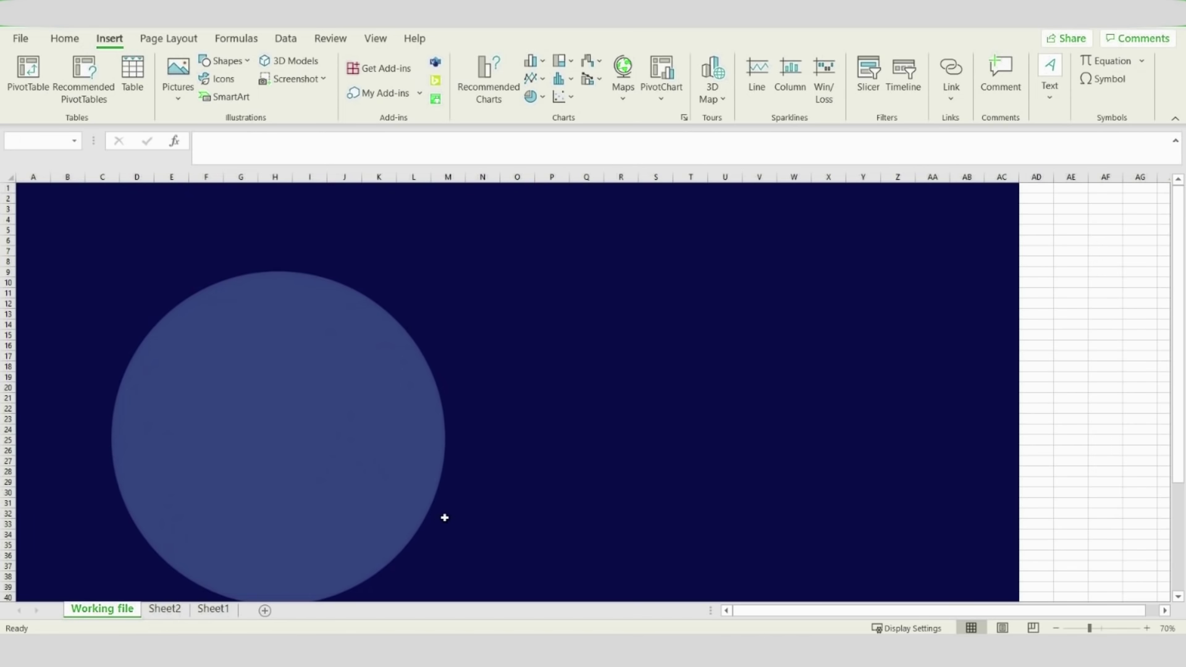
{"action": "left_click_drag", "start_coordinate": [331, 479], "coordinate": [270, 422]}
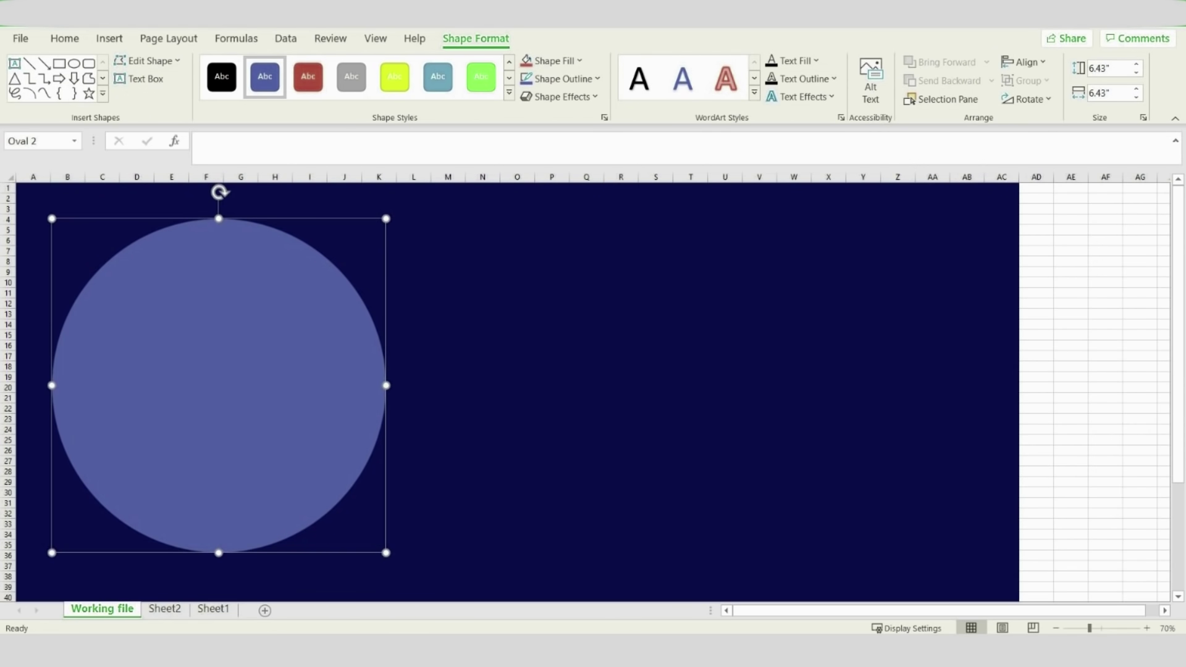
Open the circle's shape formatting options and set it to no fill
{"action": "right_click", "coordinate": [136, 384]}
{"action": "left_click", "coordinate": [162, 382]}
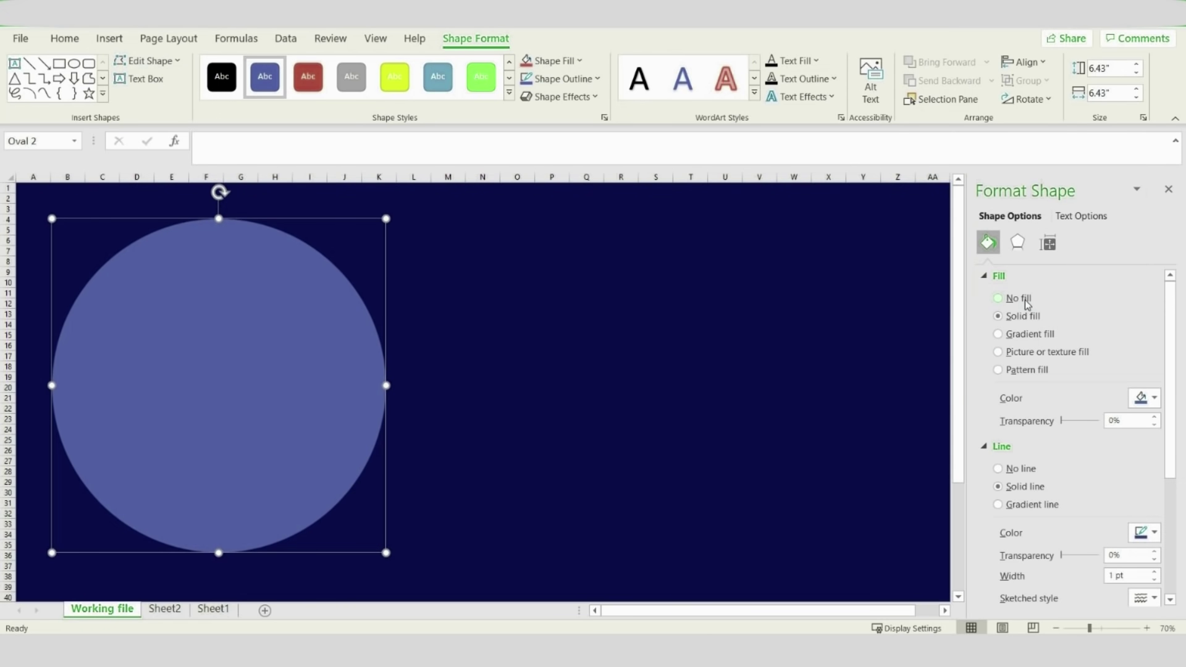
{"action": "left_click", "coordinate": [1025, 301]}
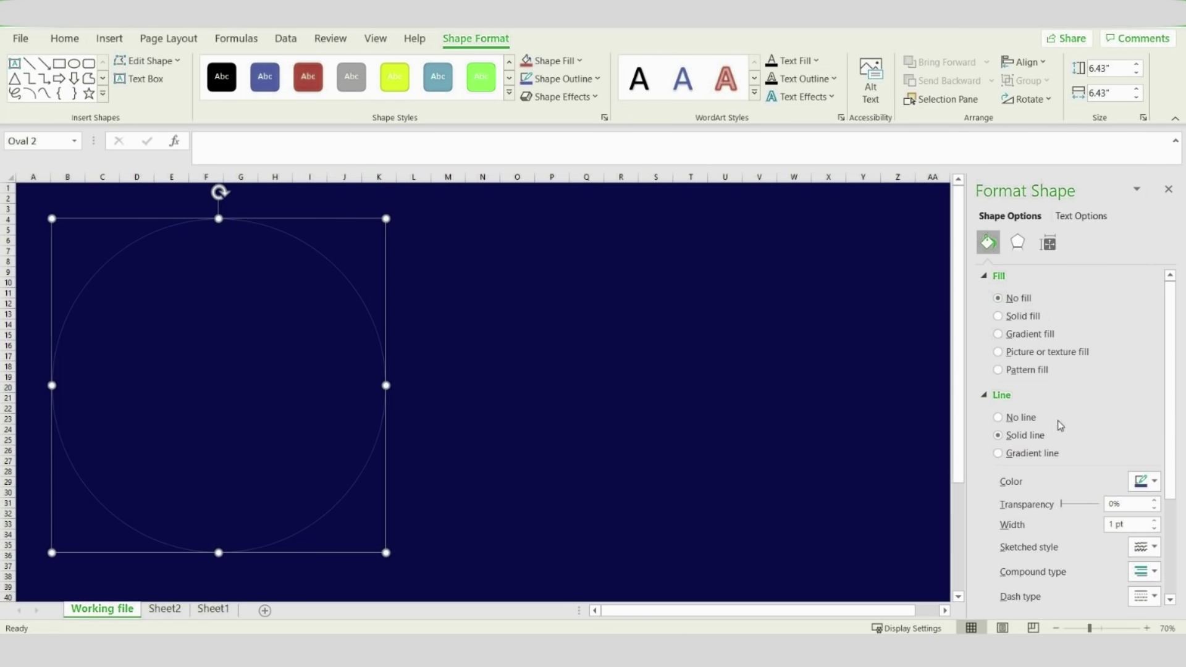
Give the circle a solid teal outline with a width of 4 pt
{"action": "left_click", "coordinate": [1150, 488]}
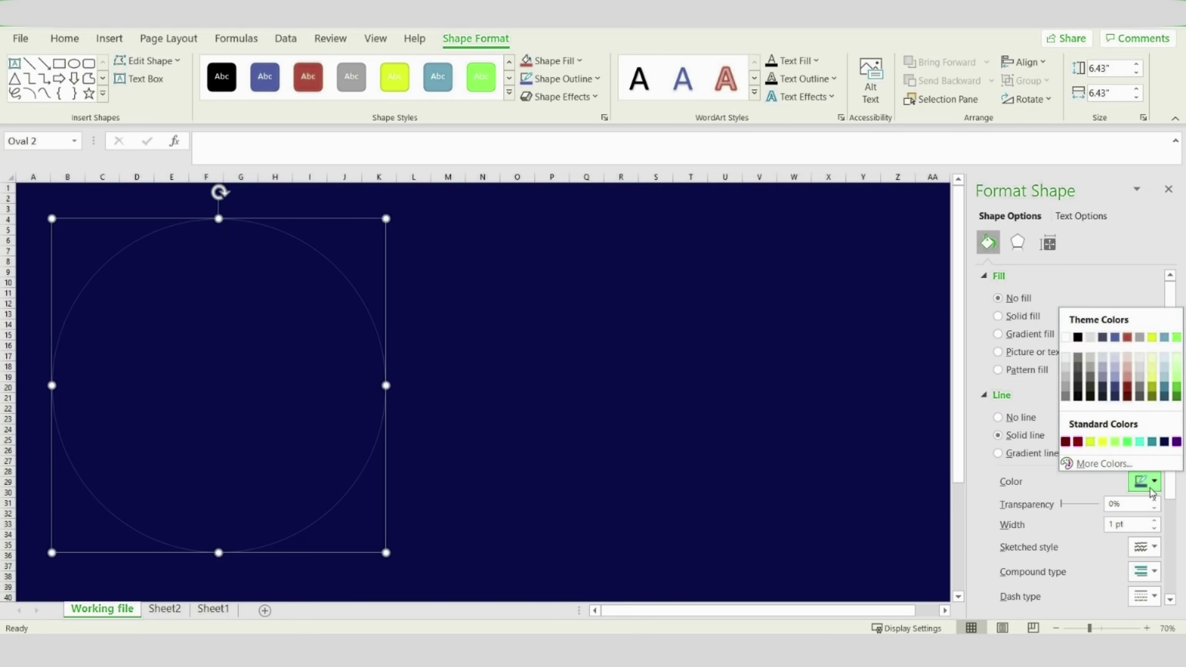
{"action": "left_click", "coordinate": [1152, 442]}
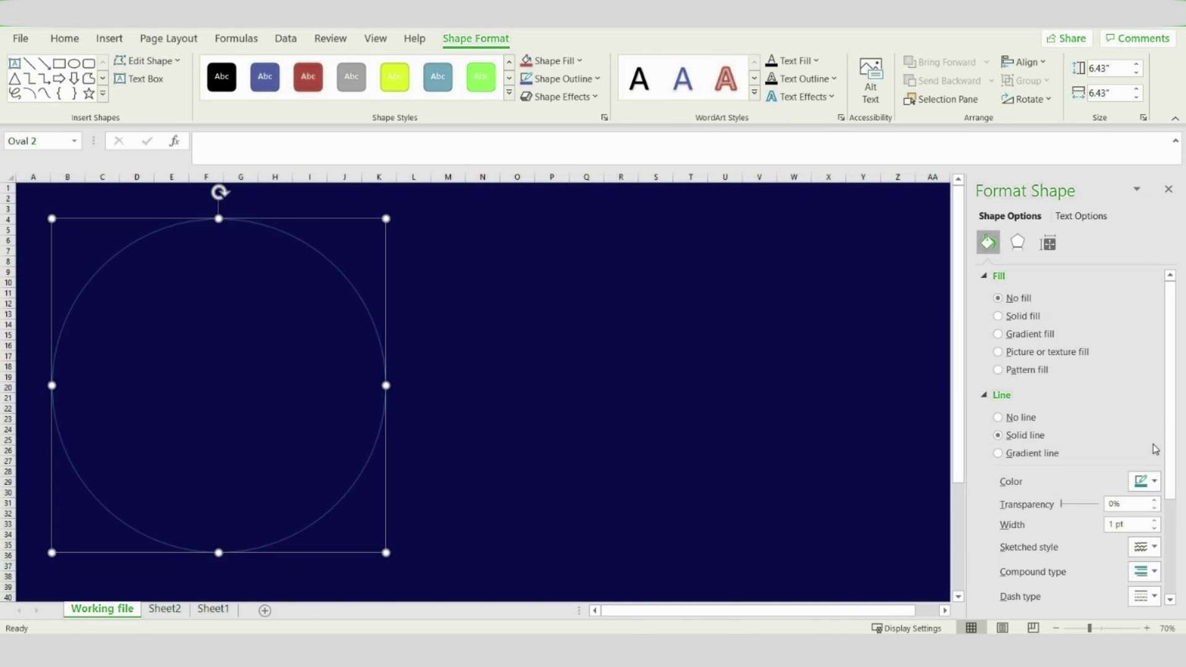
{"action": "left_click", "coordinate": [1155, 520]}
{"action": "left_click", "coordinate": [1155, 521]}
{"action": "left_click", "coordinate": [1155, 520]}
{"action": "left_click", "coordinate": [1155, 521]}
{"action": "left_click", "coordinate": [1155, 521]}
{"action": "left_click", "coordinate": [1155, 521]}
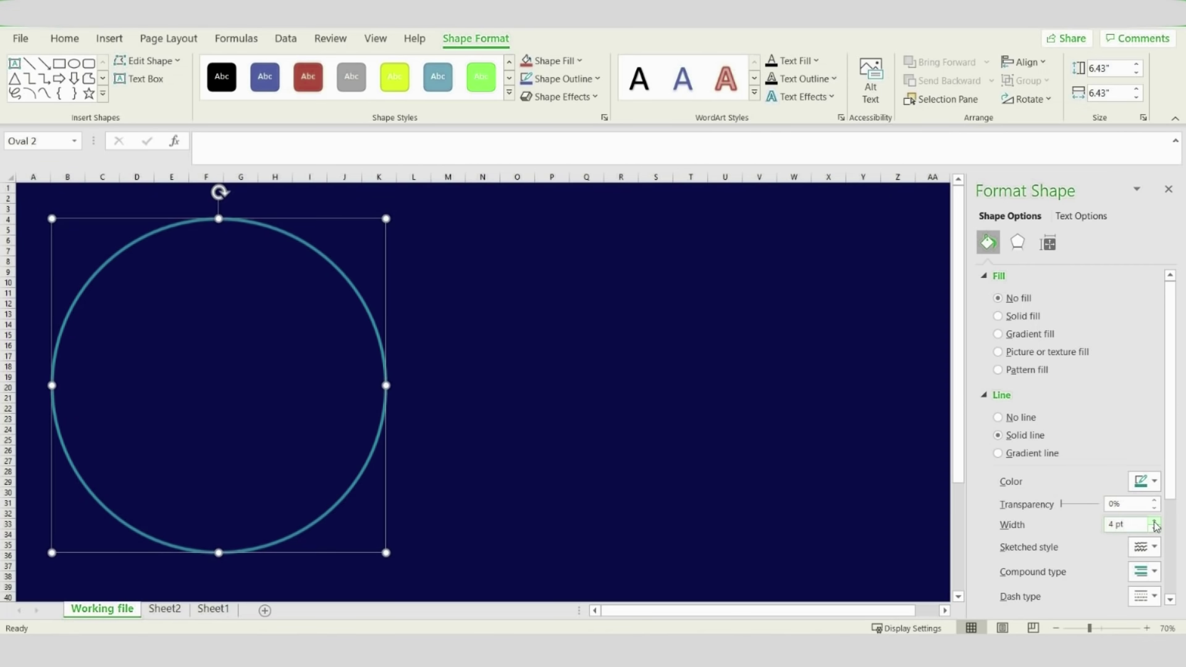
Add a teal glow to the circle with a size of 24 pt, then deselect the circle
{"action": "left_click", "coordinate": [1016, 246]}
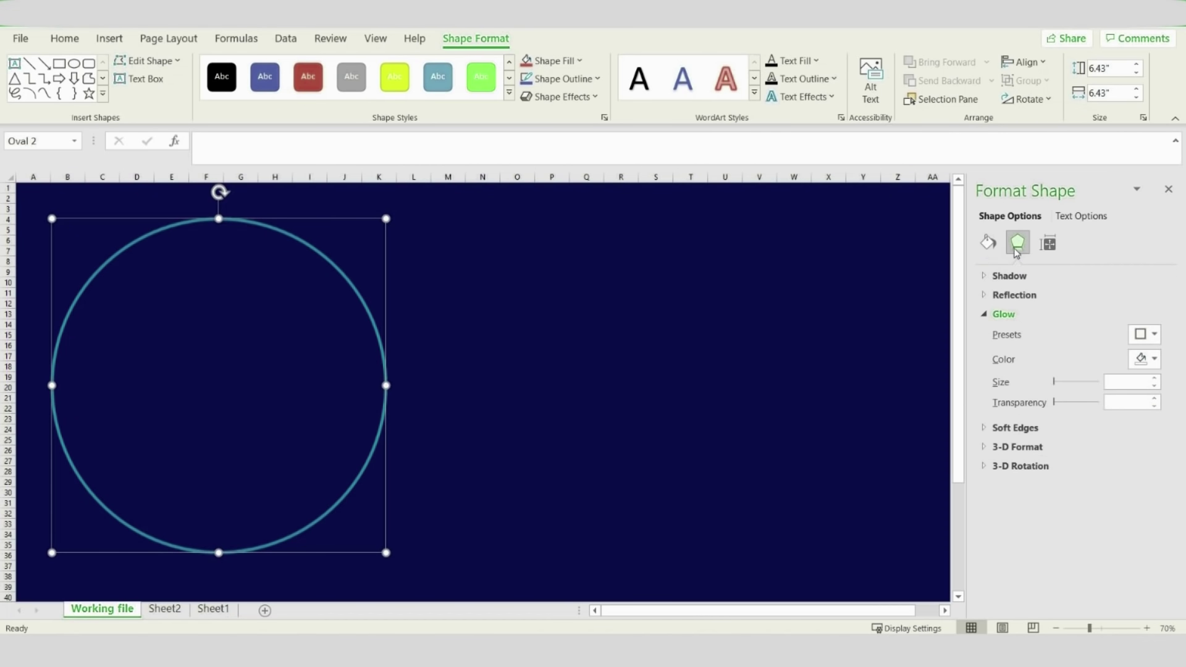
{"action": "left_click", "coordinate": [1145, 365]}
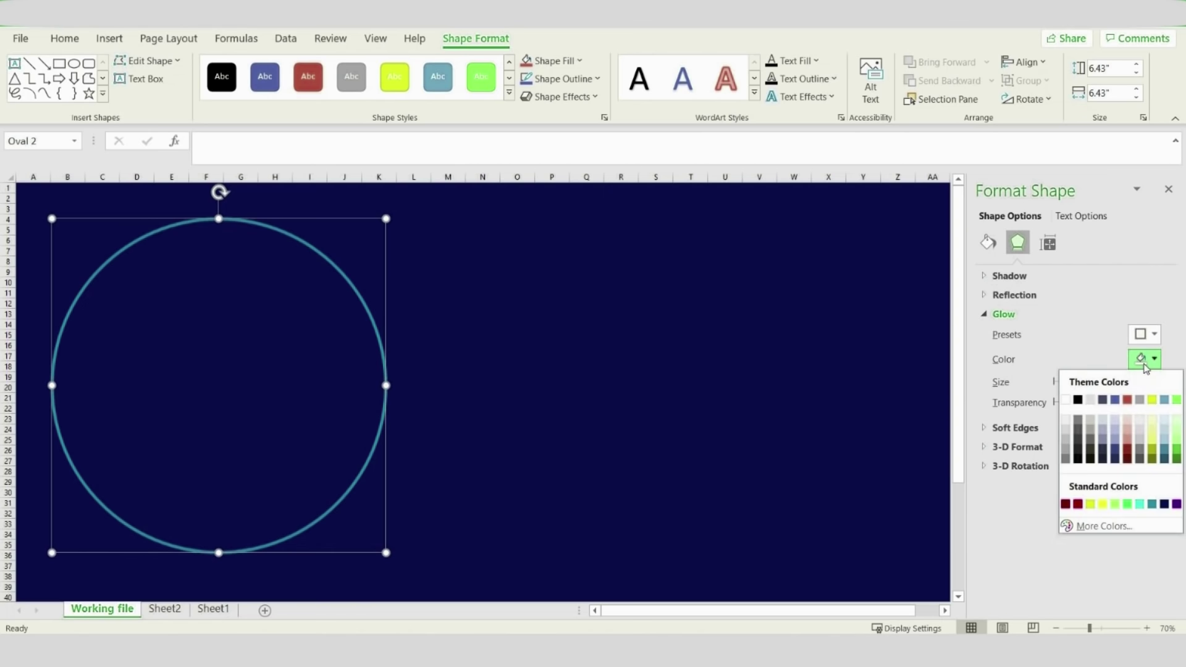
{"action": "left_click", "coordinate": [1153, 506]}
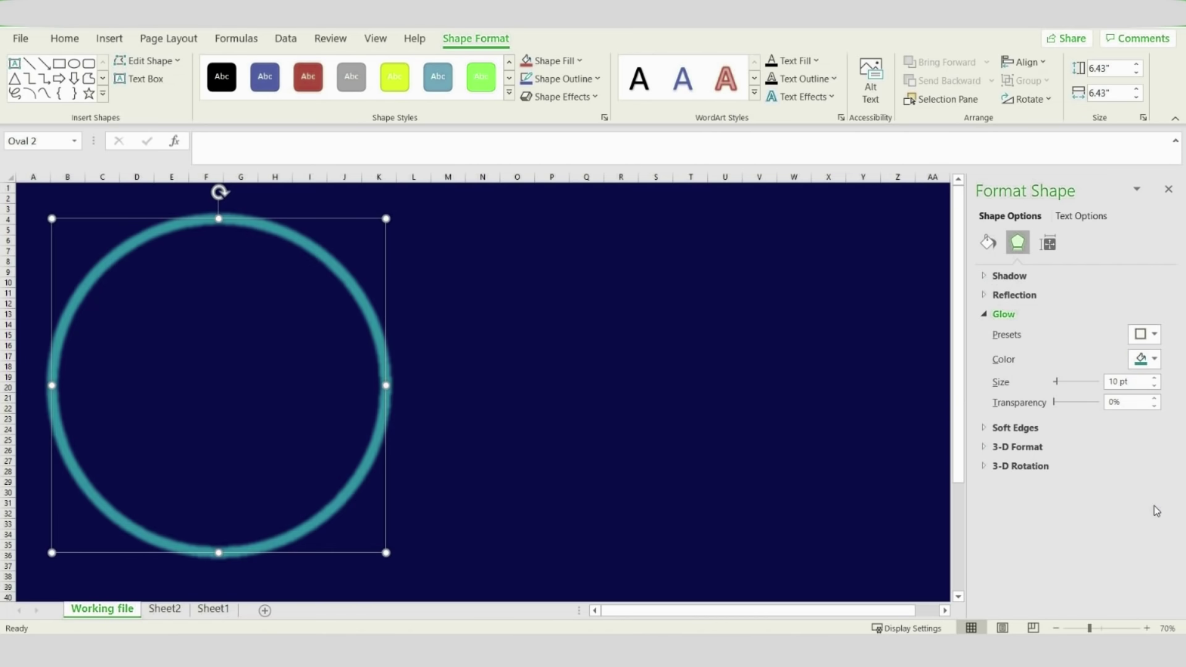
{"action": "left_click", "coordinate": [1155, 379]}
{"action": "left_click", "coordinate": [1155, 379]}
{"action": "left_click", "coordinate": [1155, 379]}
{"action": "left_click", "coordinate": [1155, 379]}
{"action": "left_click", "coordinate": [1155, 379]}
{"action": "left_click", "coordinate": [1155, 379]}
{"action": "left_click", "coordinate": [1154, 379]}
{"action": "left_click", "coordinate": [1154, 379]}
{"action": "left_click", "coordinate": [1154, 379]}
{"action": "left_click", "coordinate": [1155, 379]}
{"action": "left_click", "coordinate": [1155, 379]}
{"action": "left_click", "coordinate": [1155, 379]}
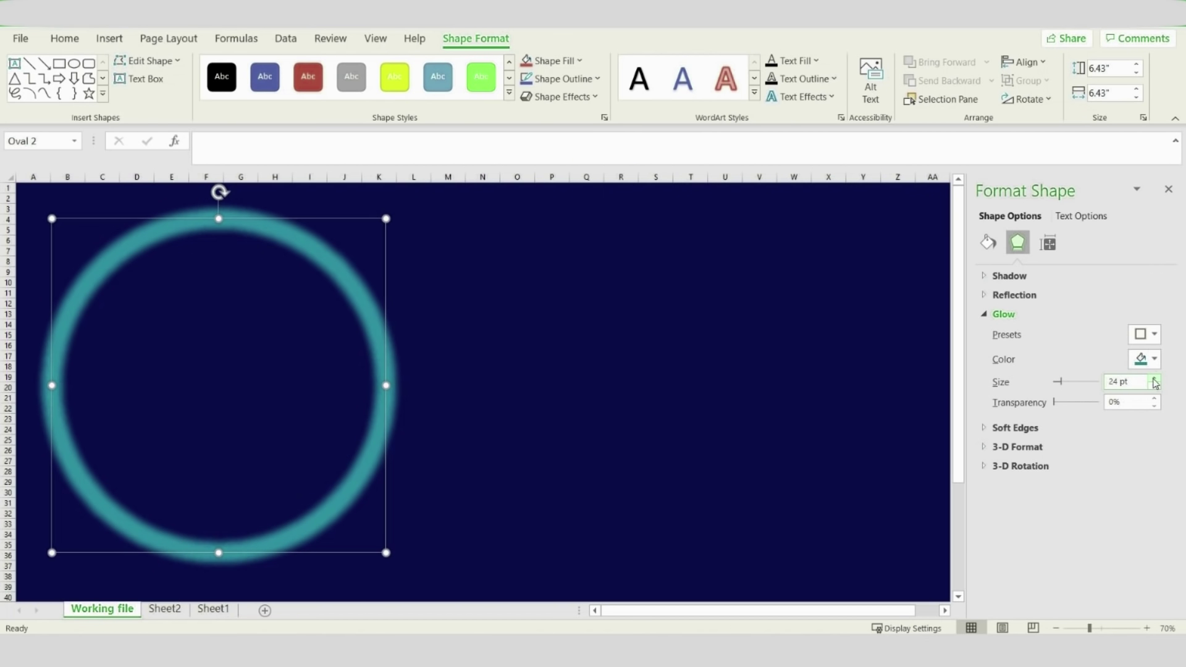
{"action": "left_click", "coordinate": [420, 255]}
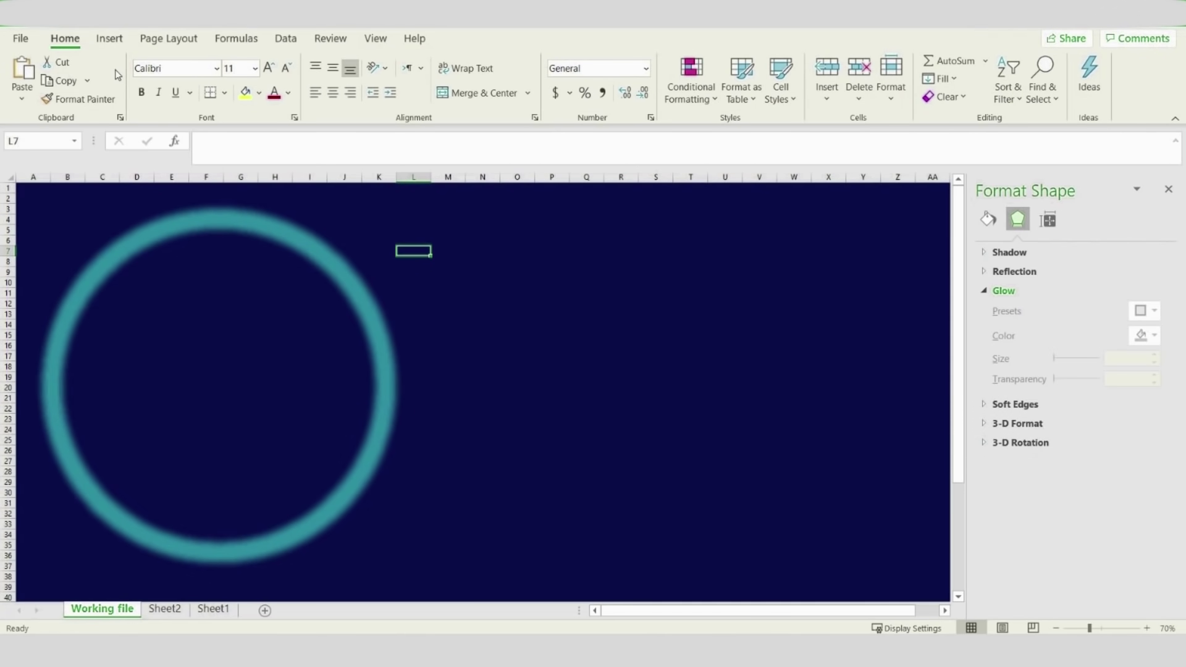
Draw a second circle centred inside the glowing ring and enlarge it to about 6.36" in diameter
{"action": "left_click", "coordinate": [102, 38]}
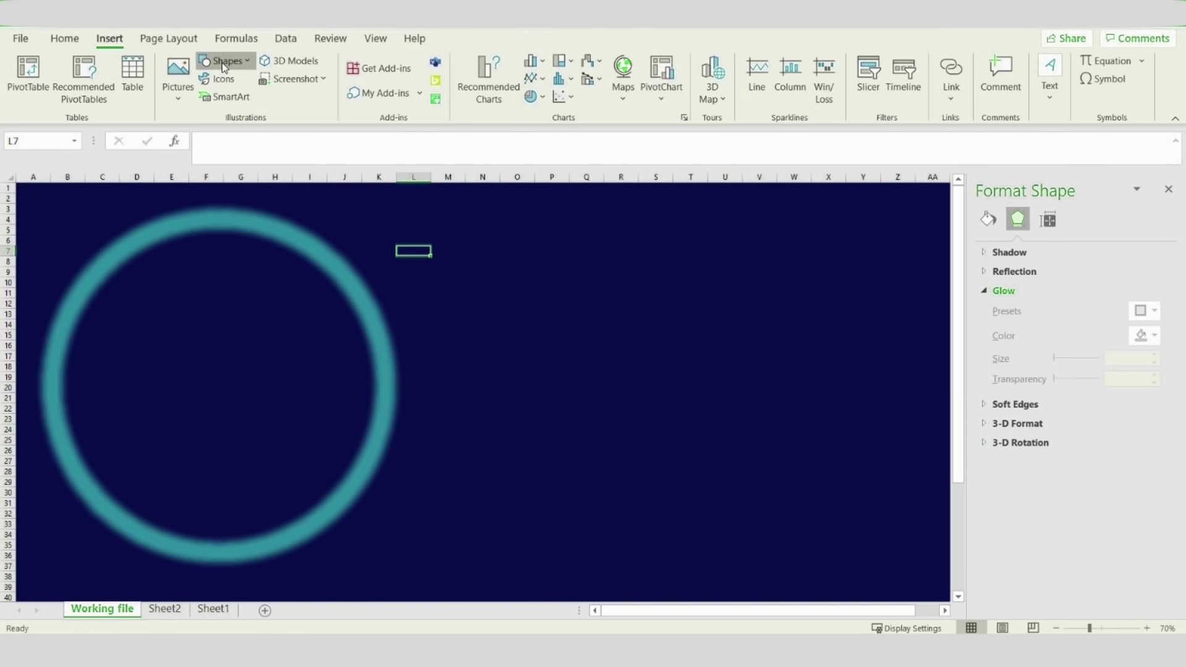
{"action": "left_click", "coordinate": [221, 62]}
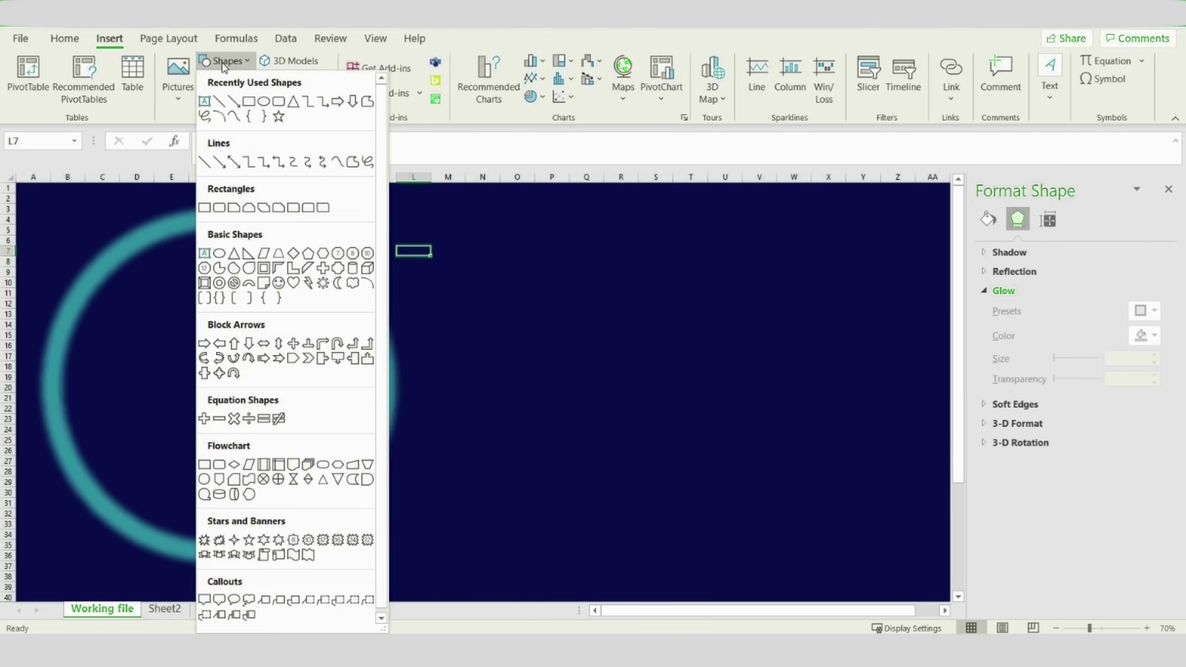
{"action": "left_click", "coordinate": [263, 102]}
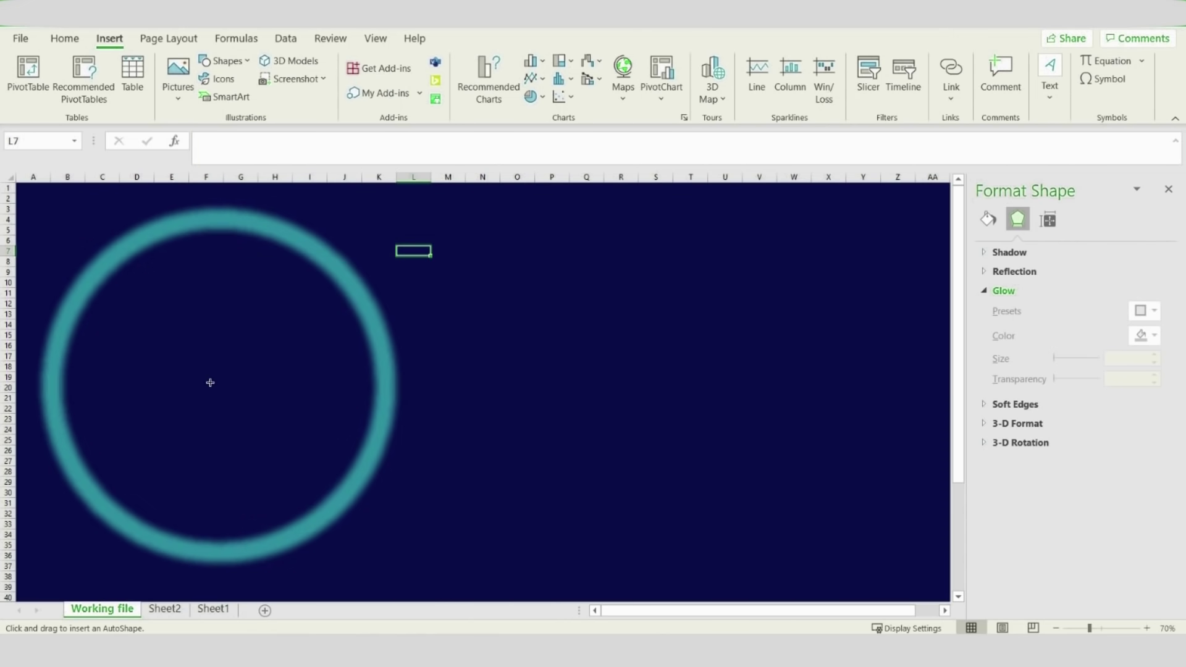
{"action": "left_click_drag", "start_coordinate": [211, 386], "coordinate": [291, 228]}
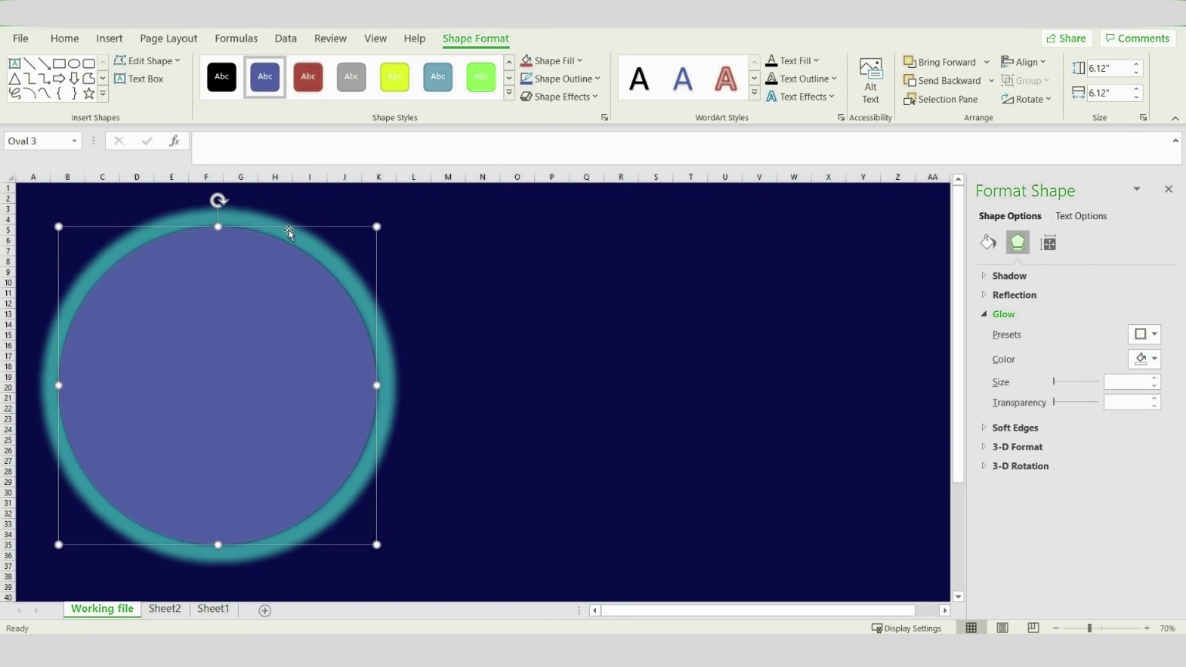
{"action": "left_click_drag", "start_coordinate": [378, 227], "coordinate": [383, 221]}
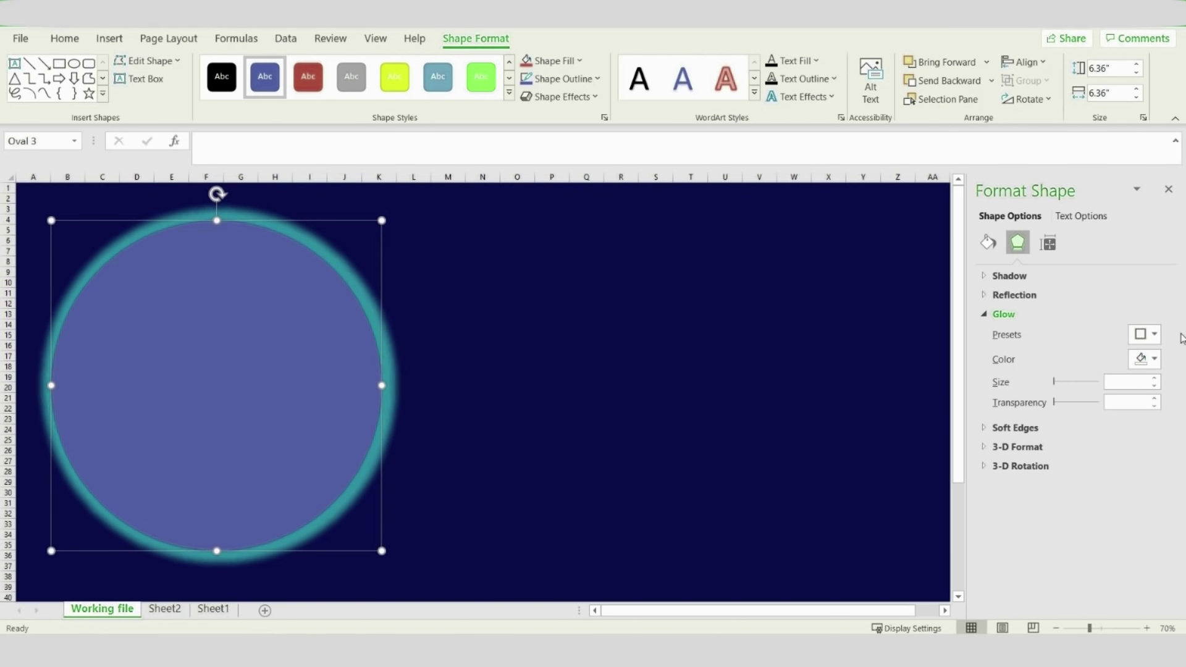
Fill the second circle with the dark blue background color and shrink it to about 6.3" to fit the ring
{"action": "left_click", "coordinate": [988, 243]}
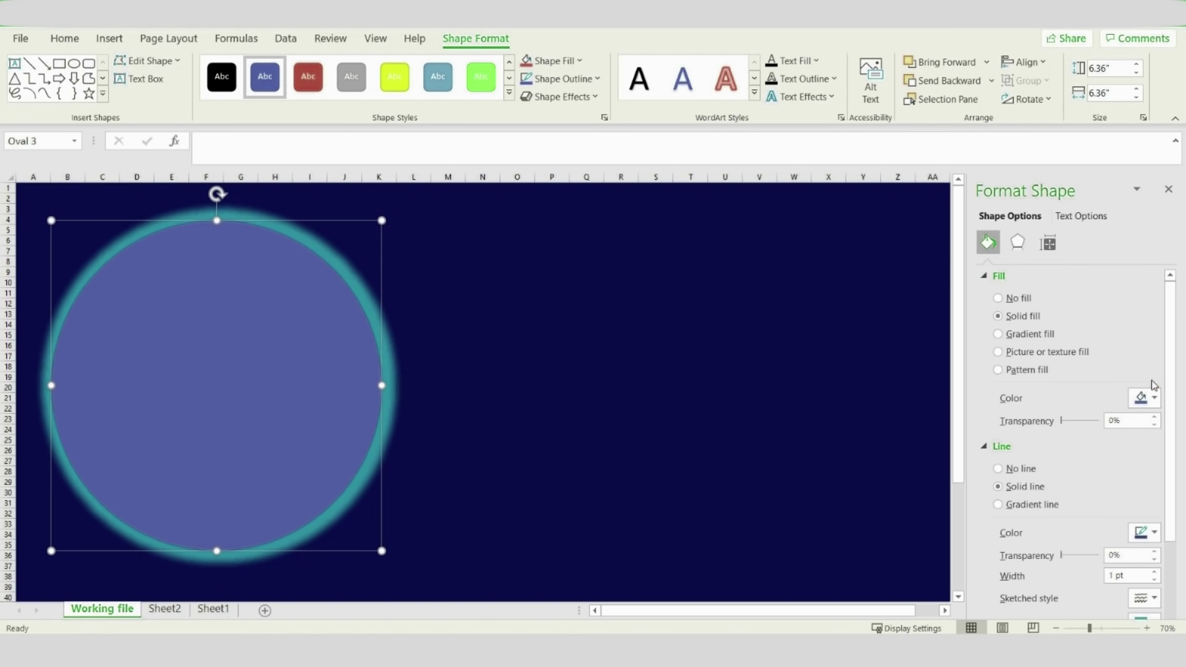
{"action": "left_click", "coordinate": [1148, 398]}
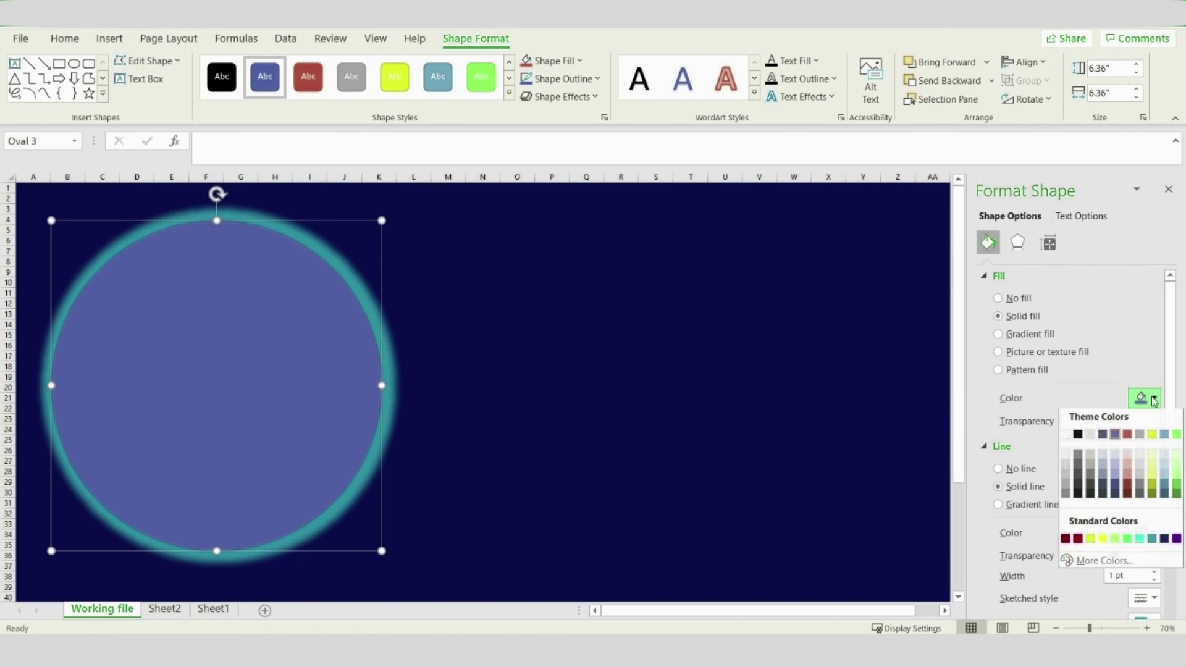
{"action": "left_click", "coordinate": [1165, 544]}
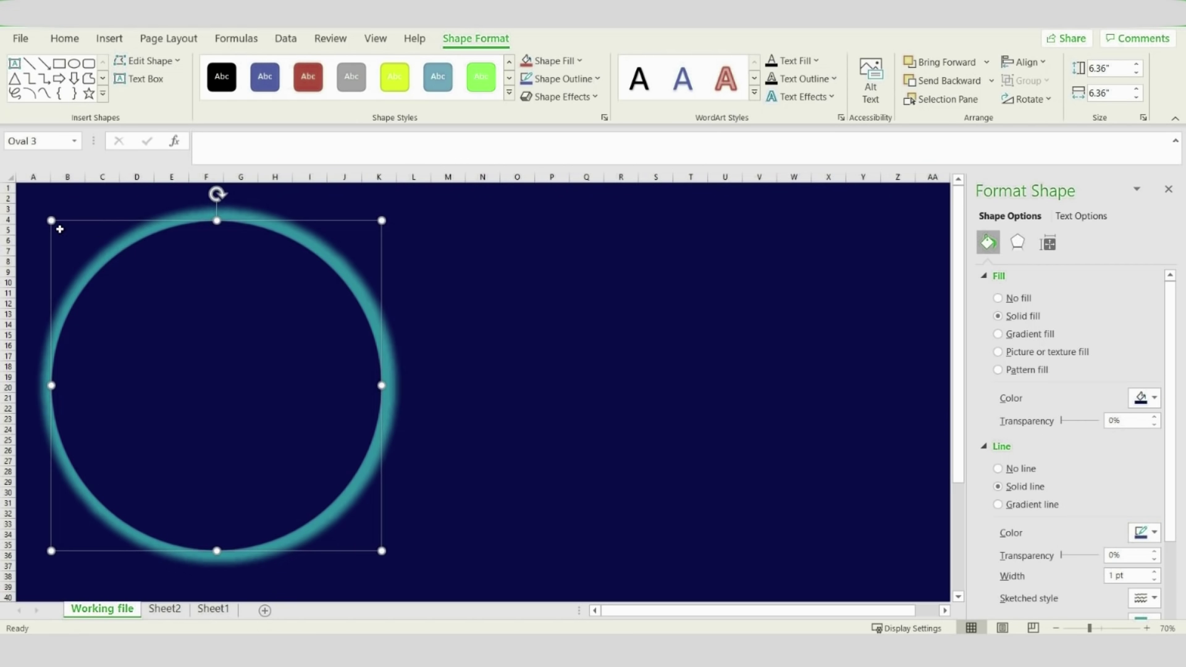
{"action": "left_click_drag", "start_coordinate": [52, 220], "coordinate": [54, 224]}
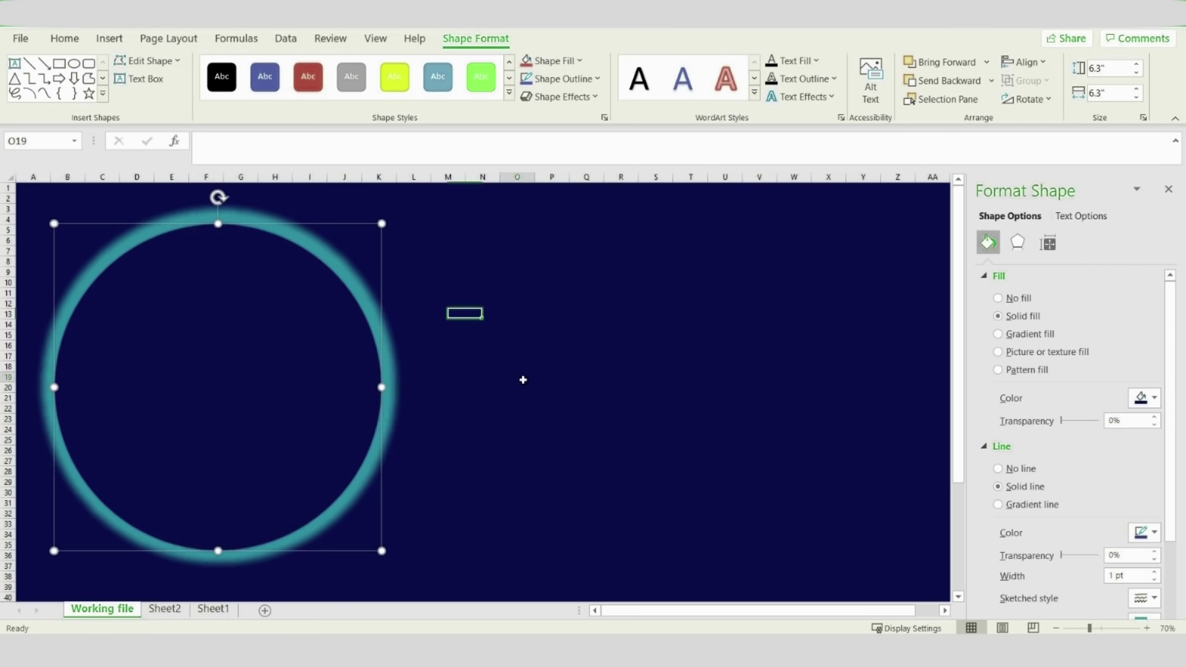
{"action": "left_click", "coordinate": [524, 380]}
{"action": "key", "text": "Up"}
{"action": "key", "text": "Up"}
{"action": "key", "text": "Up"}
{"action": "key", "text": "Up"}
{"action": "key", "text": "Up"}
{"action": "key", "text": "Up"}
{"action": "key", "text": "Up"}
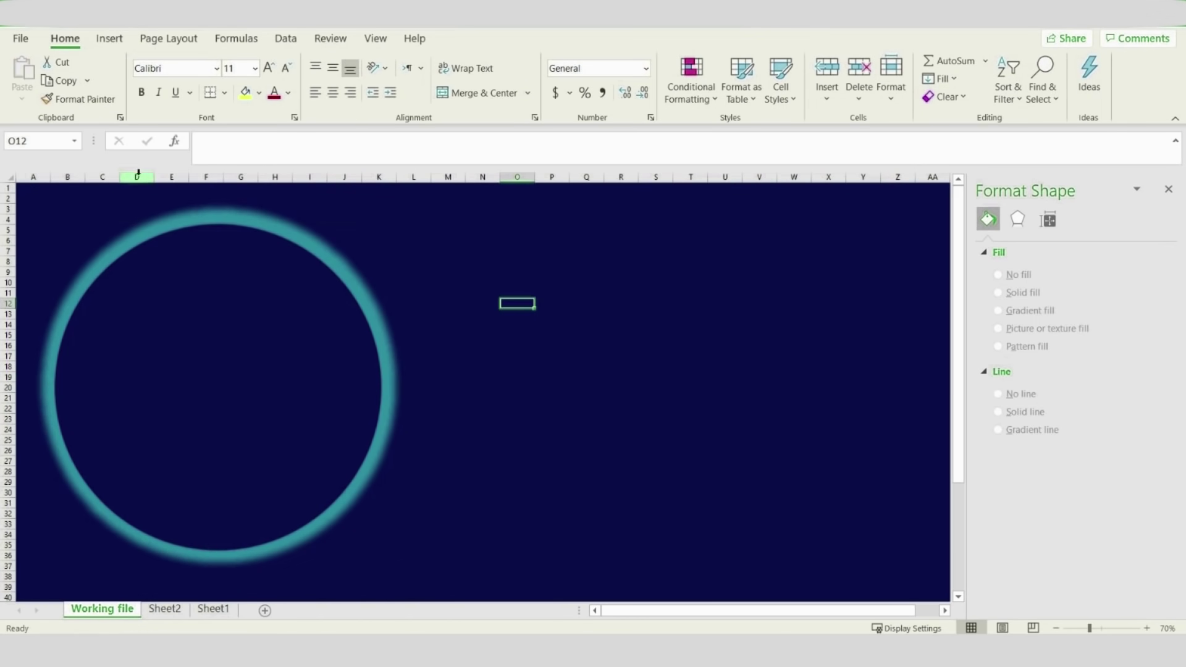
Draw a third circle about 6" in diameter inside the glowing ring and nudge it into the centre
{"action": "left_click", "coordinate": [109, 38]}
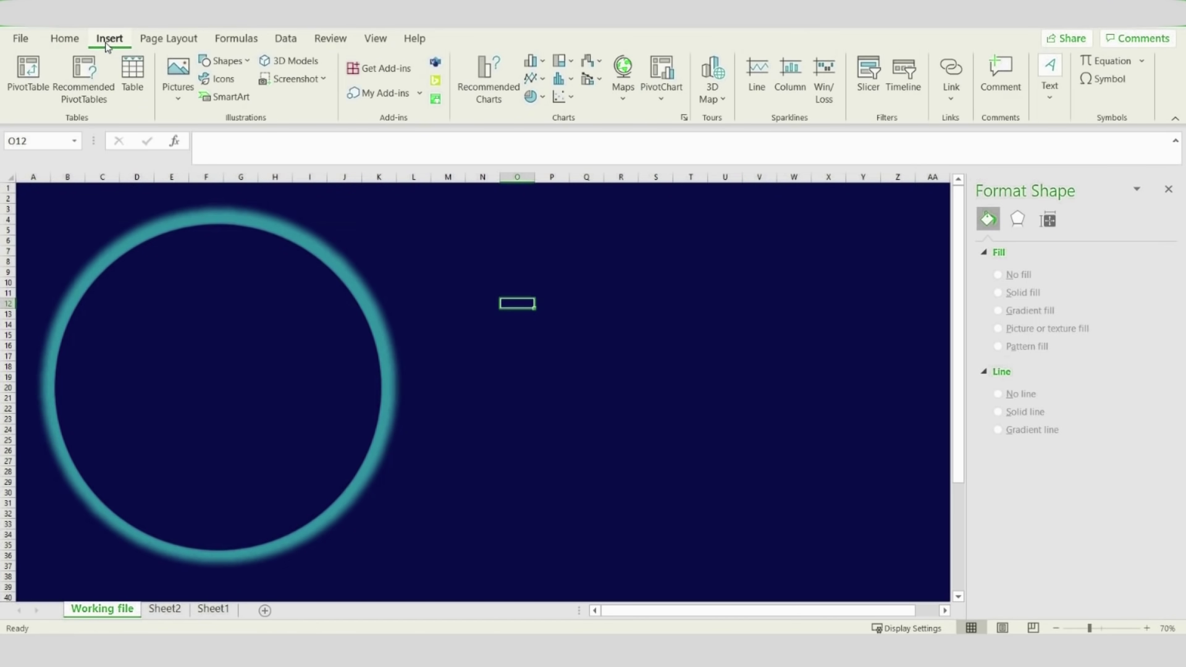
{"action": "left_click", "coordinate": [224, 60]}
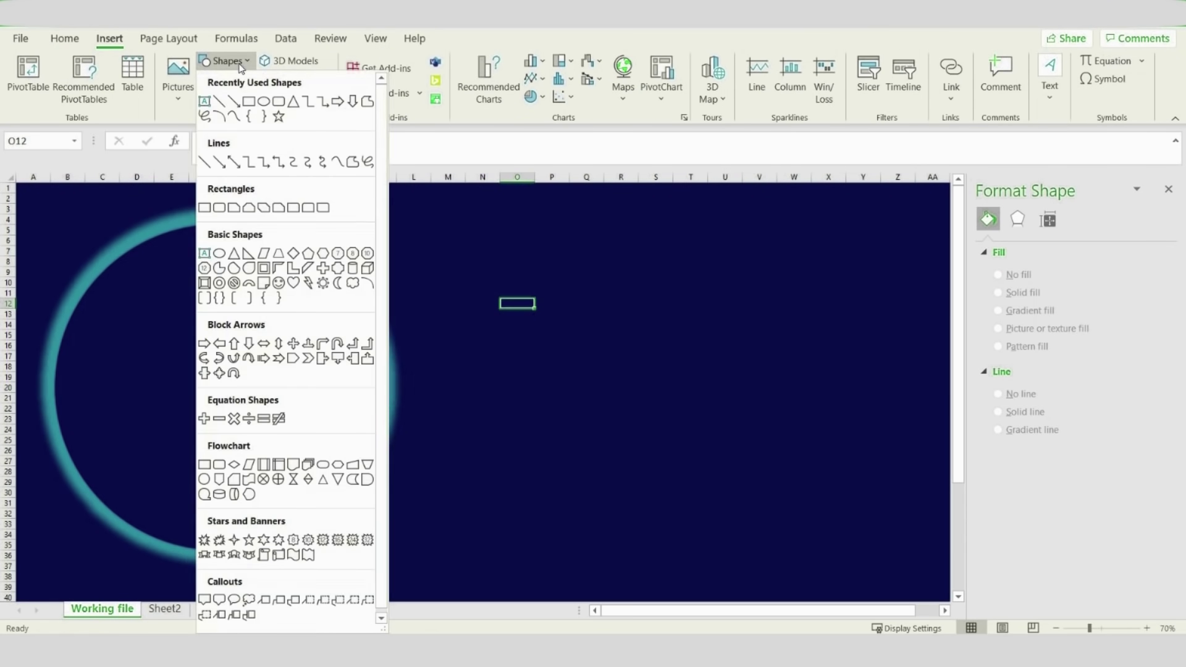
{"action": "left_click", "coordinate": [264, 100]}
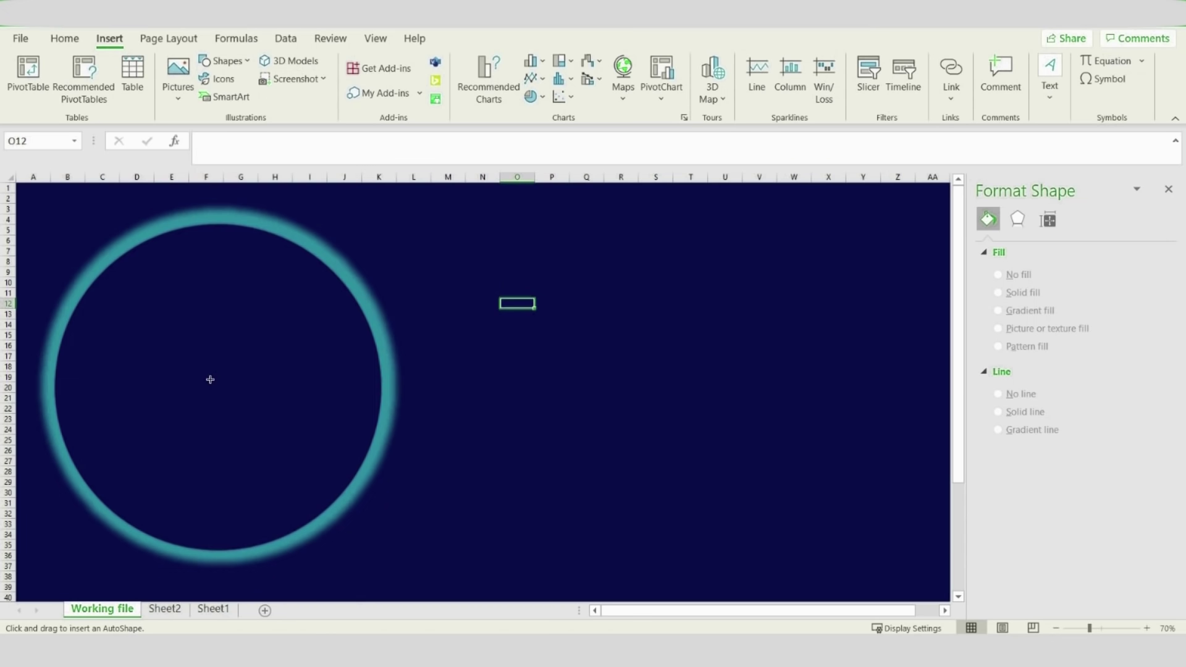
{"action": "left_click_drag", "start_coordinate": [209, 383], "coordinate": [262, 235]}
{"action": "left_click_drag", "start_coordinate": [228, 318], "coordinate": [234, 320]}
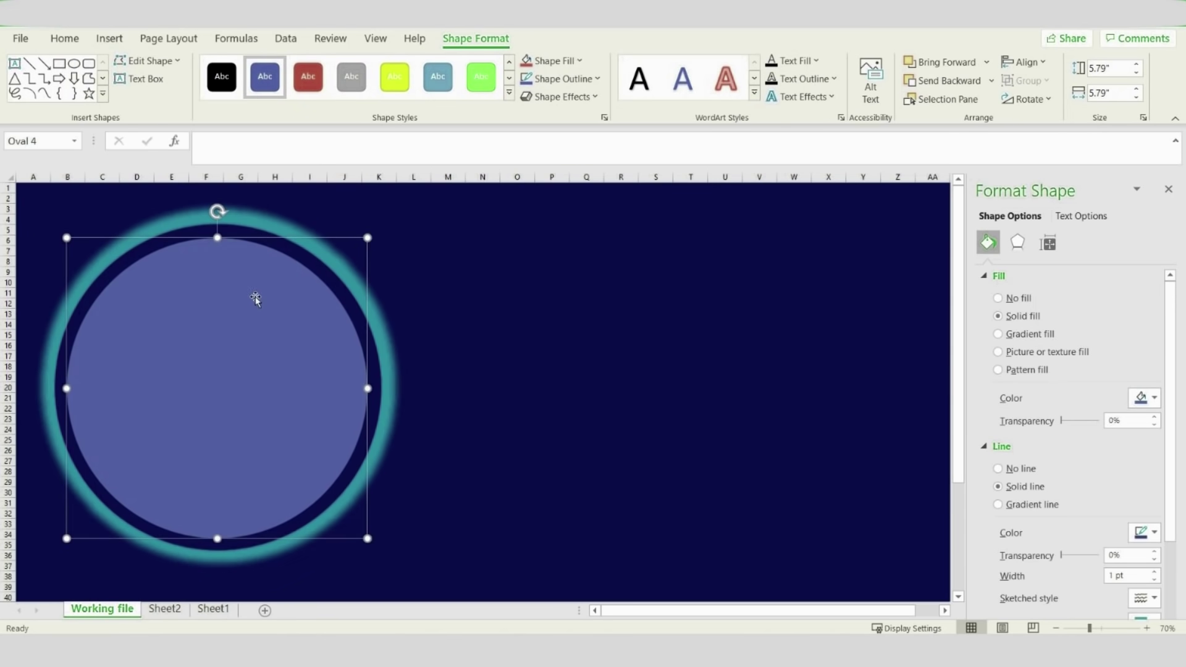
{"action": "left_click_drag", "start_coordinate": [368, 238], "coordinate": [373, 233]}
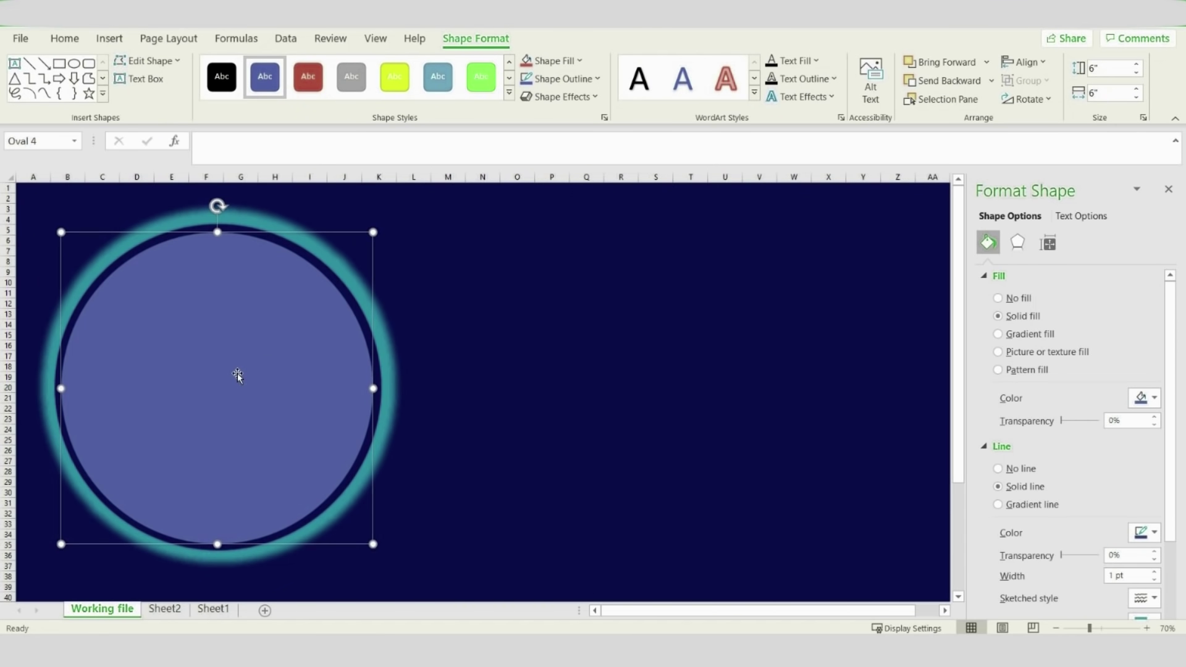
{"action": "key", "text": "ctrl+Up"}
{"action": "key", "text": "ctrl+Up"}
{"action": "key", "text": "ctrl+Right"}
{"action": "key", "text": "ctrl+Right"}
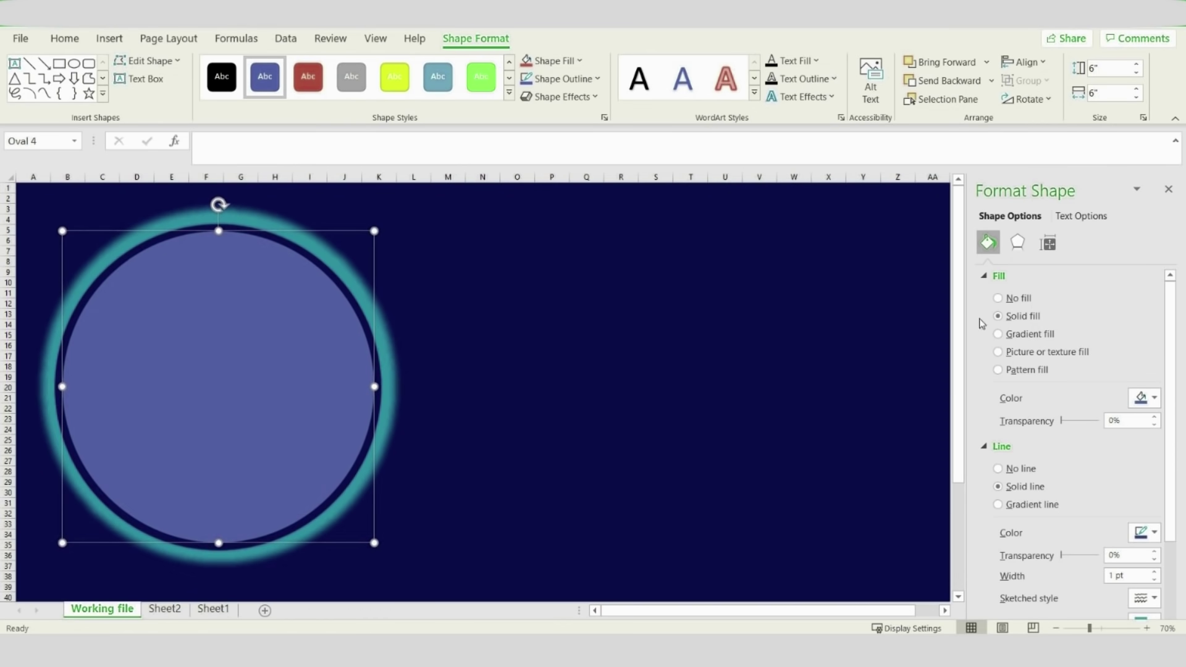
Set the third circle to no fill and increase its outline width to 7 pt
{"action": "left_click", "coordinate": [1007, 302]}
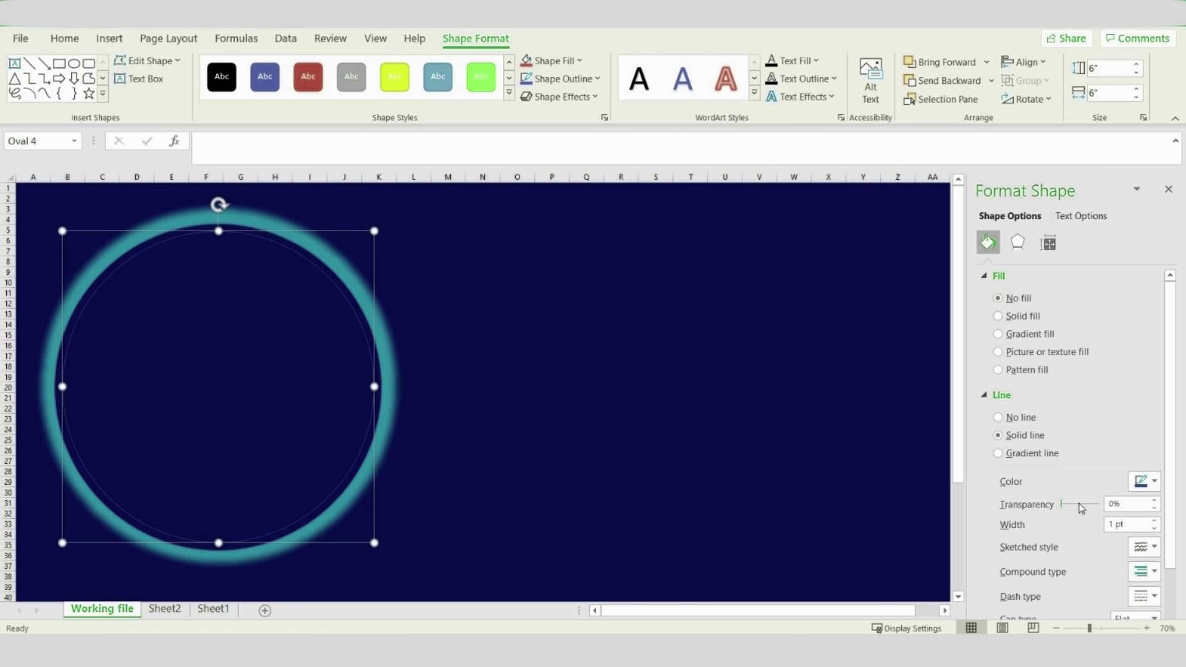
{"action": "left_click", "coordinate": [1153, 522]}
{"action": "left_click", "coordinate": [1152, 521]}
{"action": "left_click", "coordinate": [1152, 522]}
{"action": "left_click", "coordinate": [1153, 522]}
{"action": "left_click", "coordinate": [1153, 521]}
{"action": "left_click", "coordinate": [1153, 522]}
{"action": "left_click", "coordinate": [1153, 522]}
{"action": "left_click", "coordinate": [1153, 522]}
{"action": "left_click", "coordinate": [1153, 521]}
{"action": "left_click", "coordinate": [1153, 521]}
{"action": "left_click", "coordinate": [1153, 521]}
{"action": "left_click", "coordinate": [1153, 521]}
{"action": "left_click", "coordinate": [1152, 522]}
{"action": "left_click", "coordinate": [1153, 522]}
{"action": "left_click", "coordinate": [1152, 522]}
{"action": "left_click", "coordinate": [1152, 521]}
{"action": "scroll", "coordinate": [1146, 513], "scroll_direction": "down", "scroll_amount": 3}
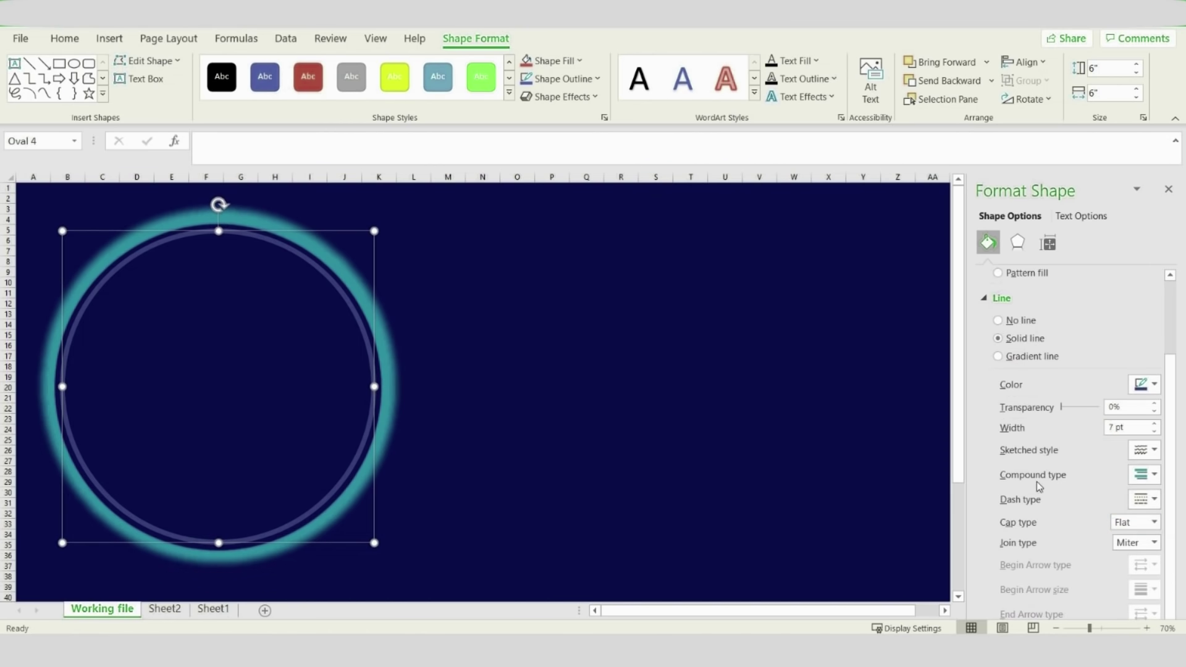
Give the third circle a double compound outline and color it turquoise from the standard colors
{"action": "left_click", "coordinate": [1143, 475]}
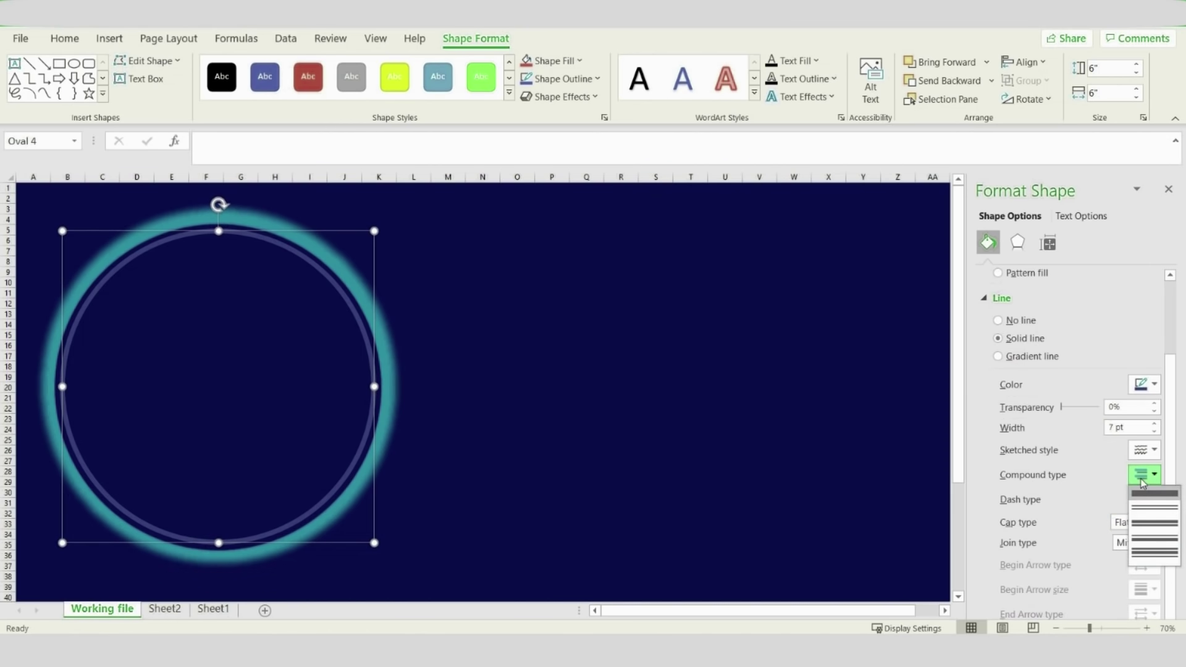
{"action": "left_click", "coordinate": [1148, 511]}
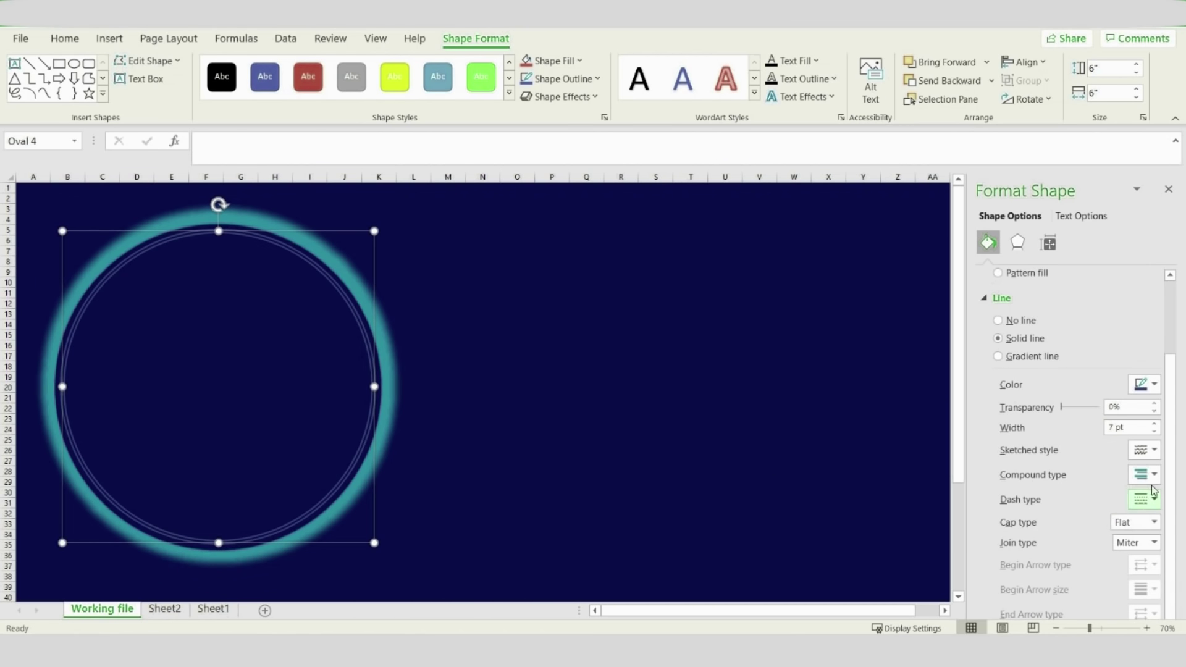
{"action": "left_click", "coordinate": [1153, 384]}
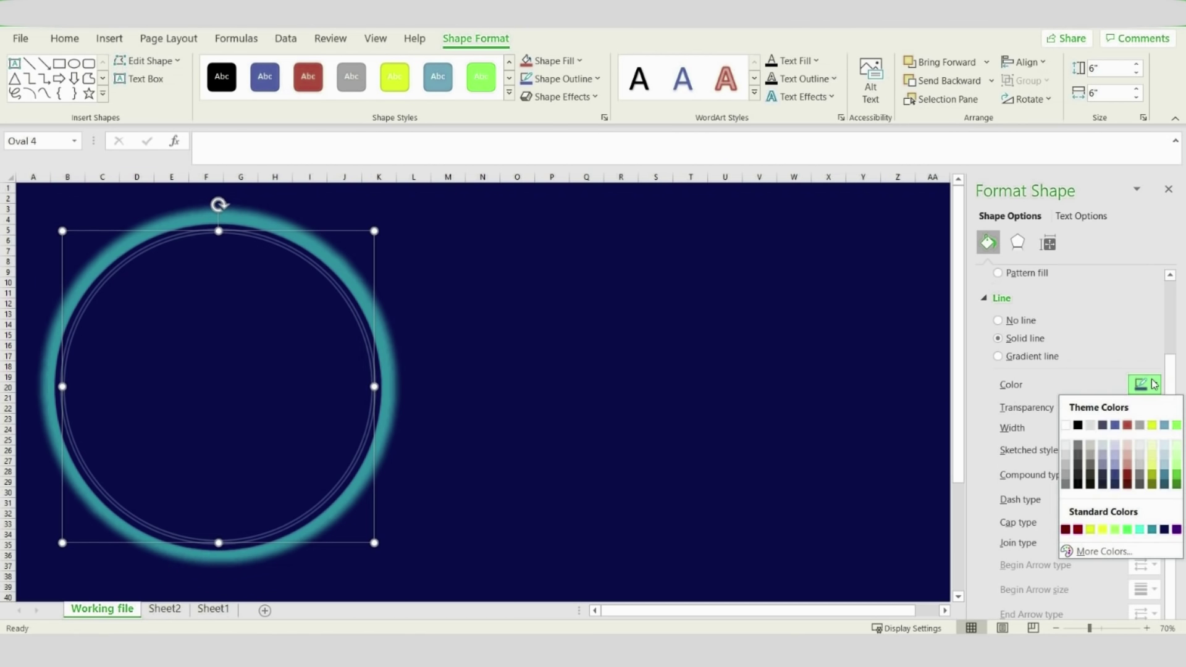
{"action": "left_click", "coordinate": [1141, 529]}
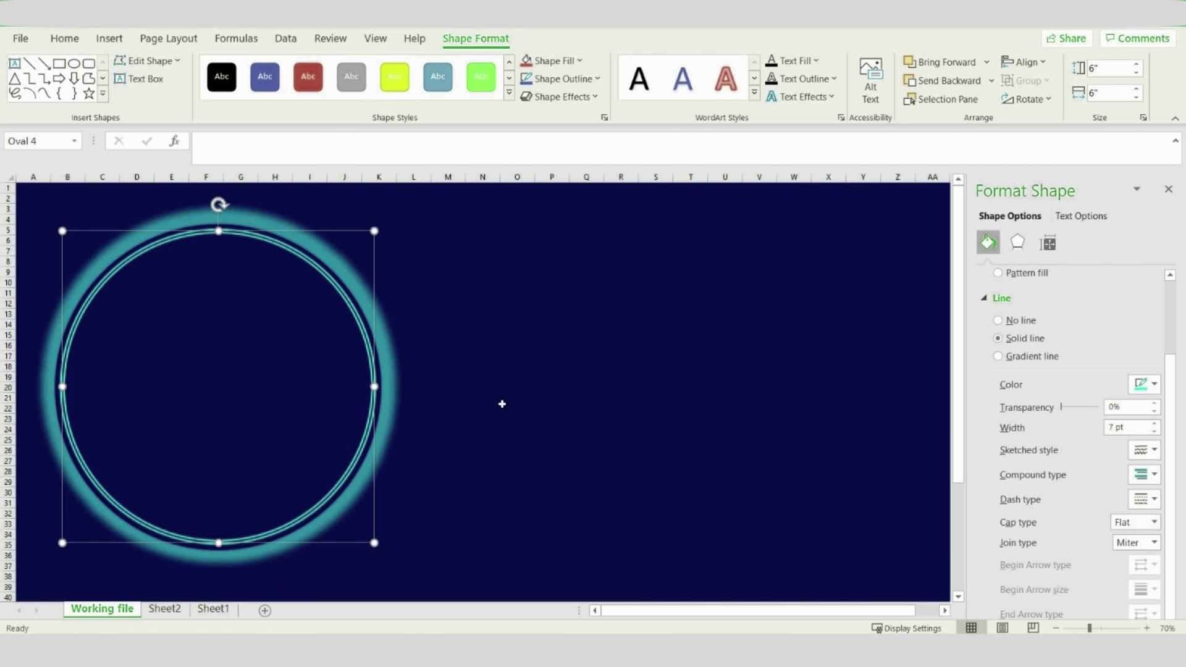
{"action": "left_click", "coordinate": [458, 390]}
Fill O4:O28 with a number series from 1 to 25 and centre the values
{"action": "left_click", "coordinate": [526, 221]}
{"action": "left_click_drag", "start_coordinate": [533, 223], "coordinate": [534, 476]}
{"action": "left_click", "coordinate": [548, 487]}
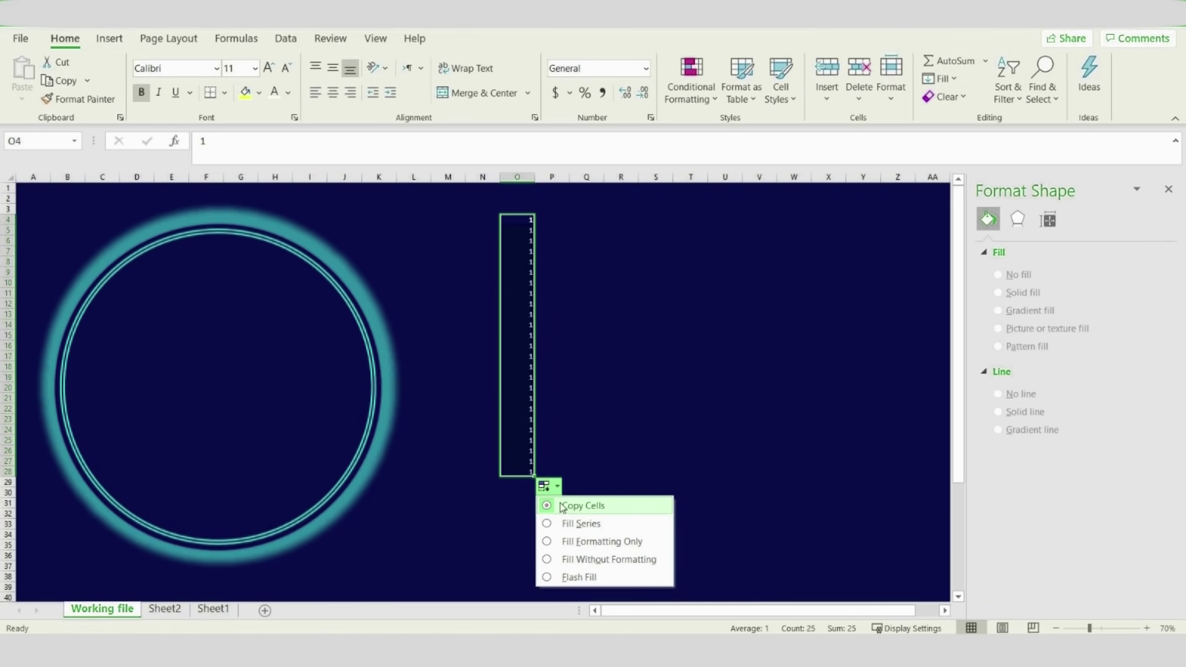
{"action": "left_click", "coordinate": [572, 522]}
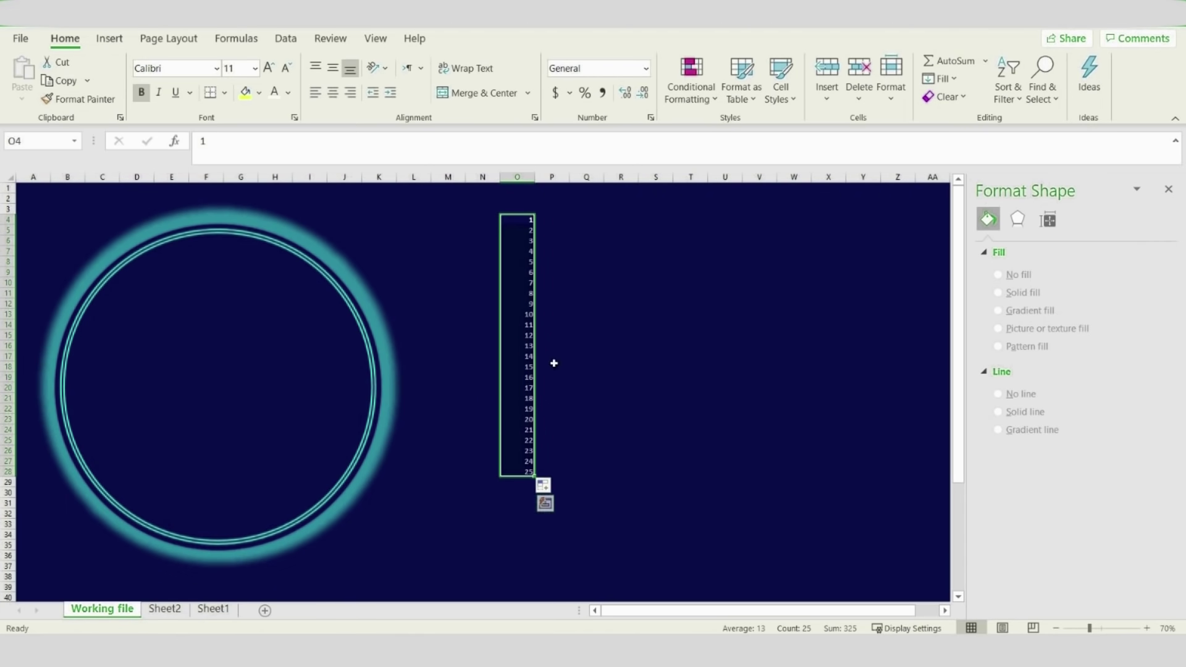
{"action": "left_click", "coordinate": [332, 92]}
Enter the column headers Dial in P3 and KM in Q3
{"action": "left_click", "coordinate": [554, 207]}
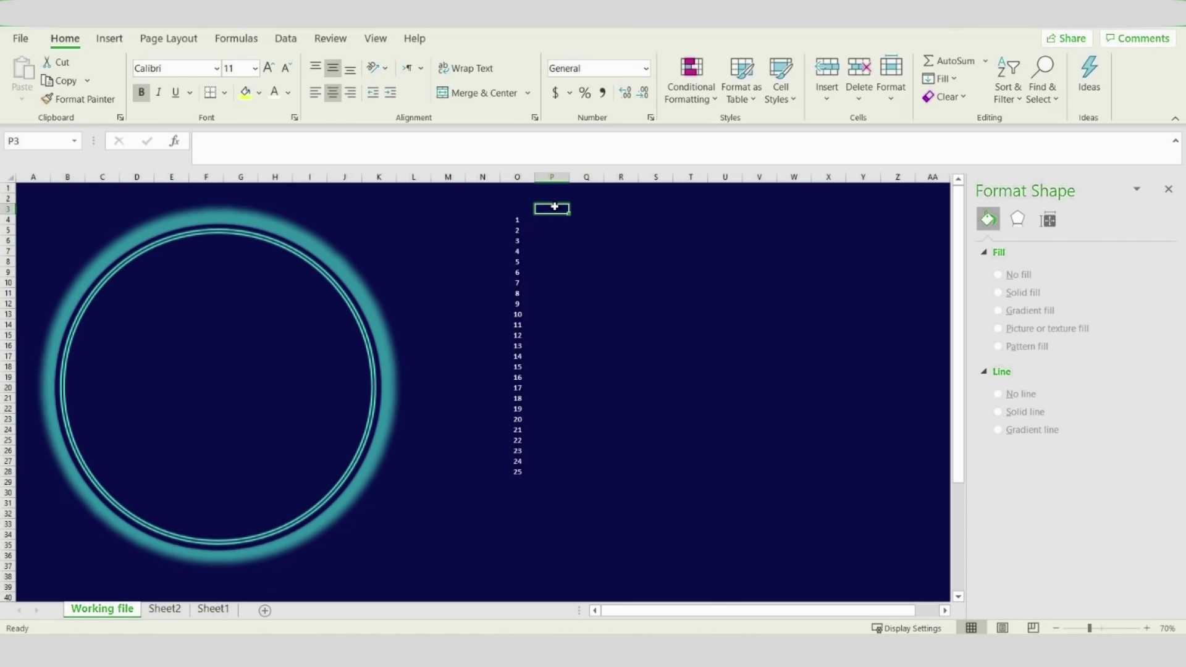
{"action": "type", "text": "dIAL"}
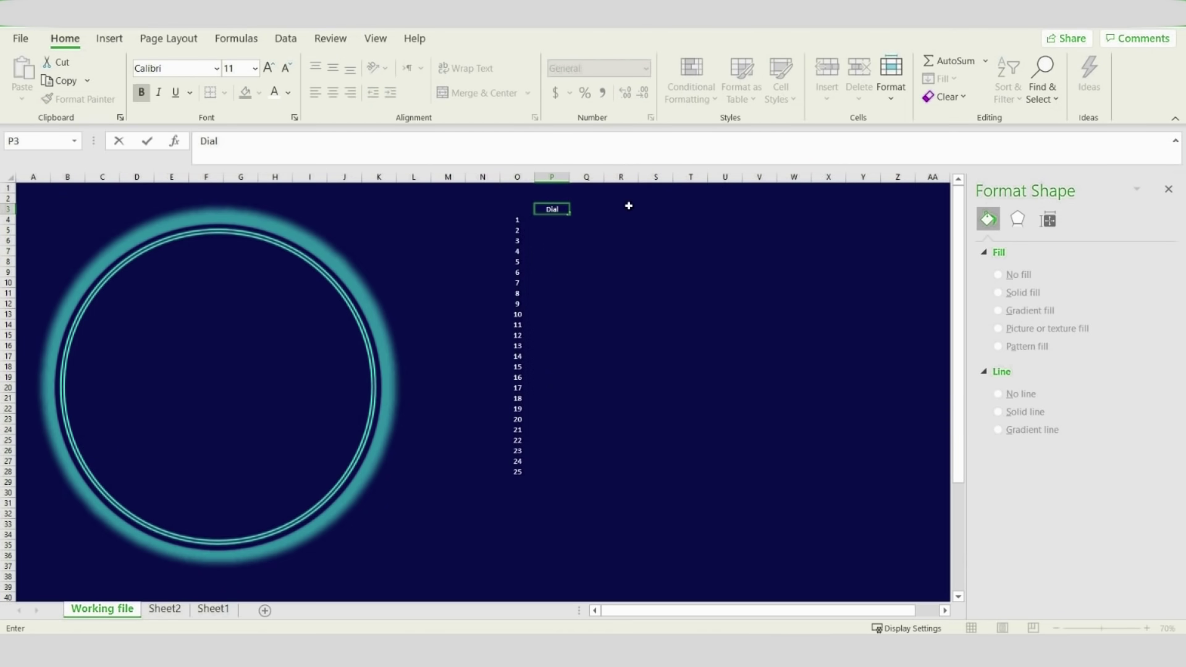
{"action": "left_click", "coordinate": [587, 208]}
{"action": "type", "text": "KM"}
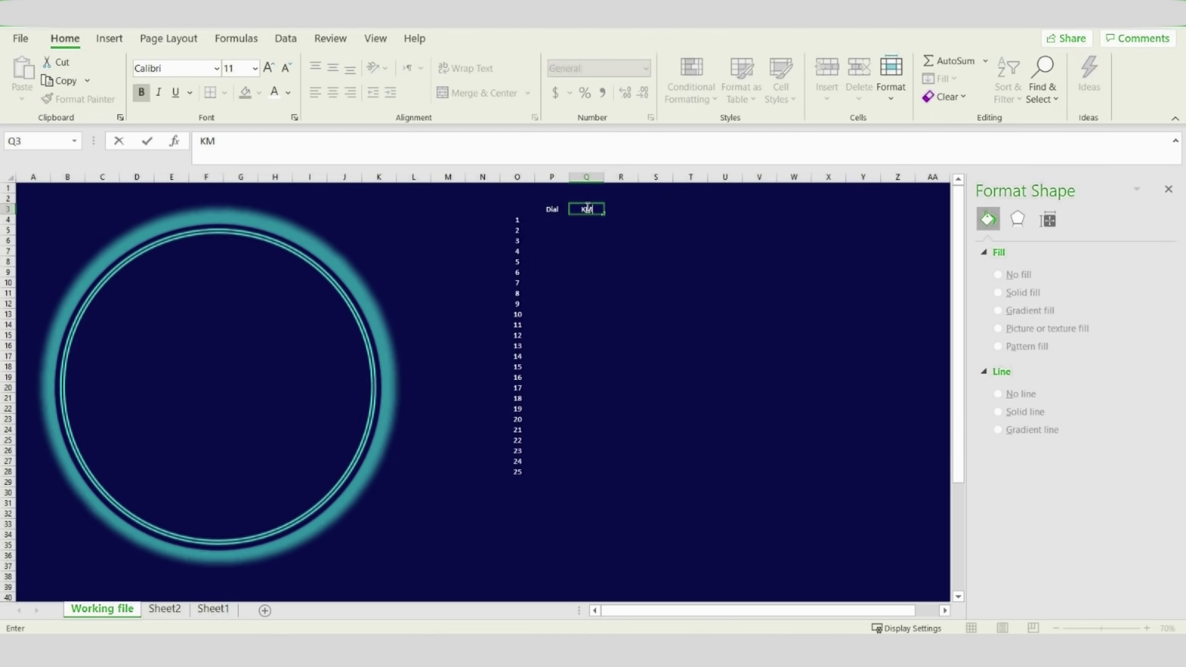
Fill the Dial column P4:P28 with the labels SP1 to SP25
{"action": "left_click", "coordinate": [548, 218]}
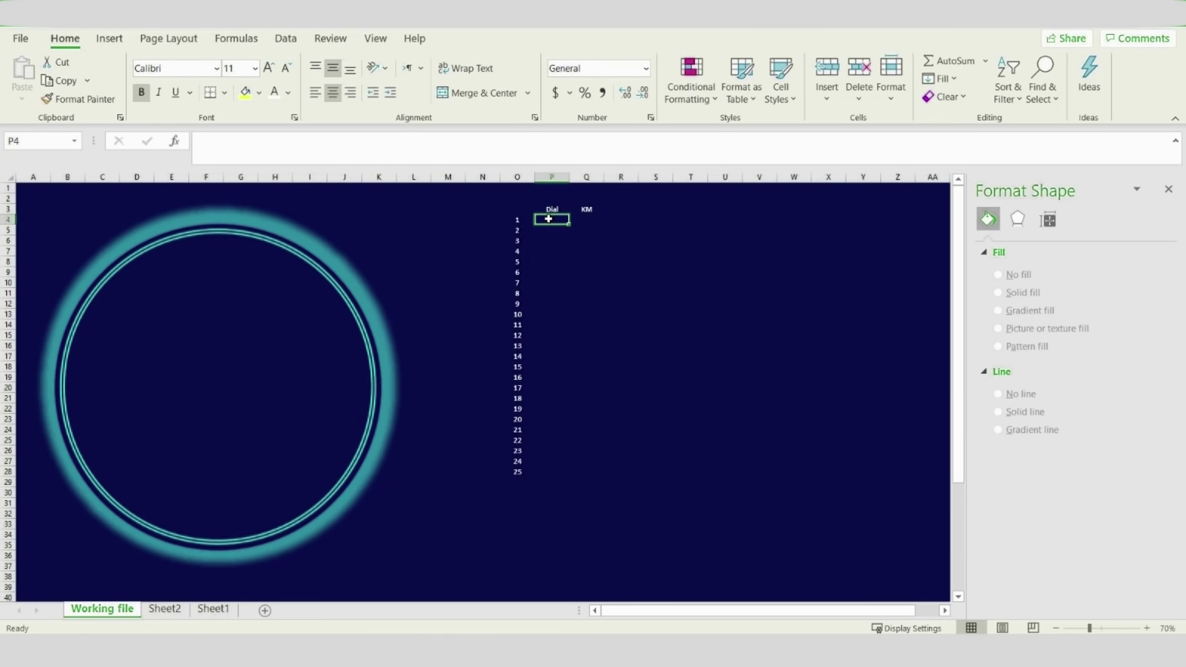
{"action": "type", "text": "SP1"}
{"action": "left_click_drag", "start_coordinate": [568, 224], "coordinate": [553, 477]}
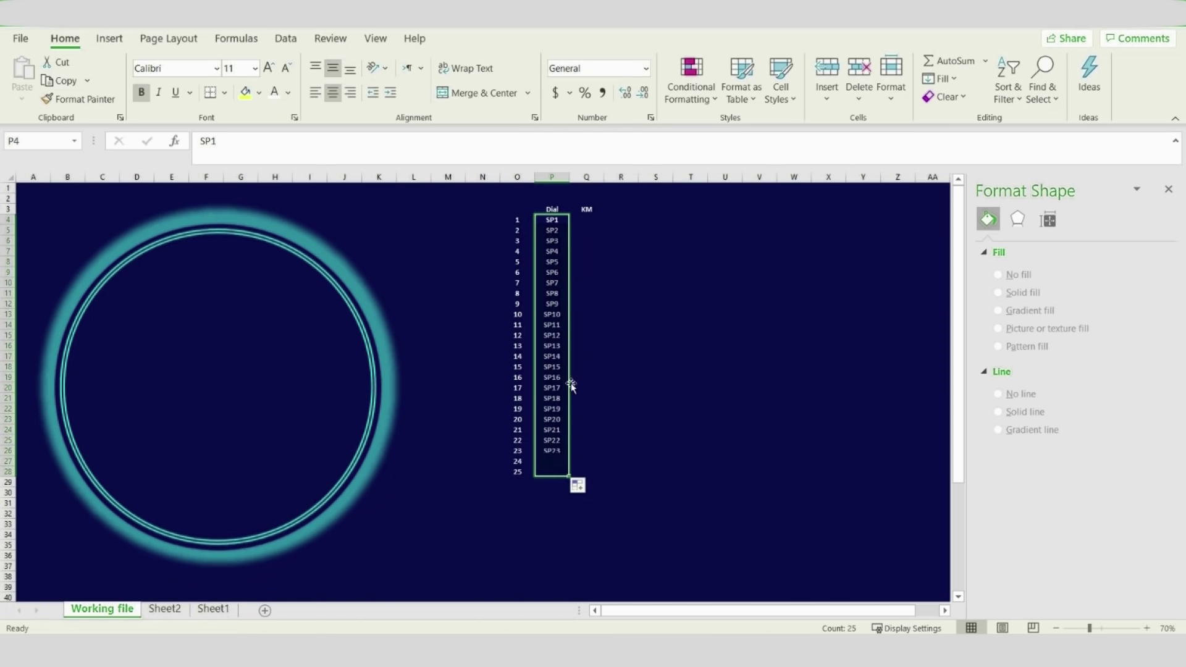
Enter 5% in Q4 and copy it down the KM column through Q27
{"action": "left_click", "coordinate": [590, 220]}
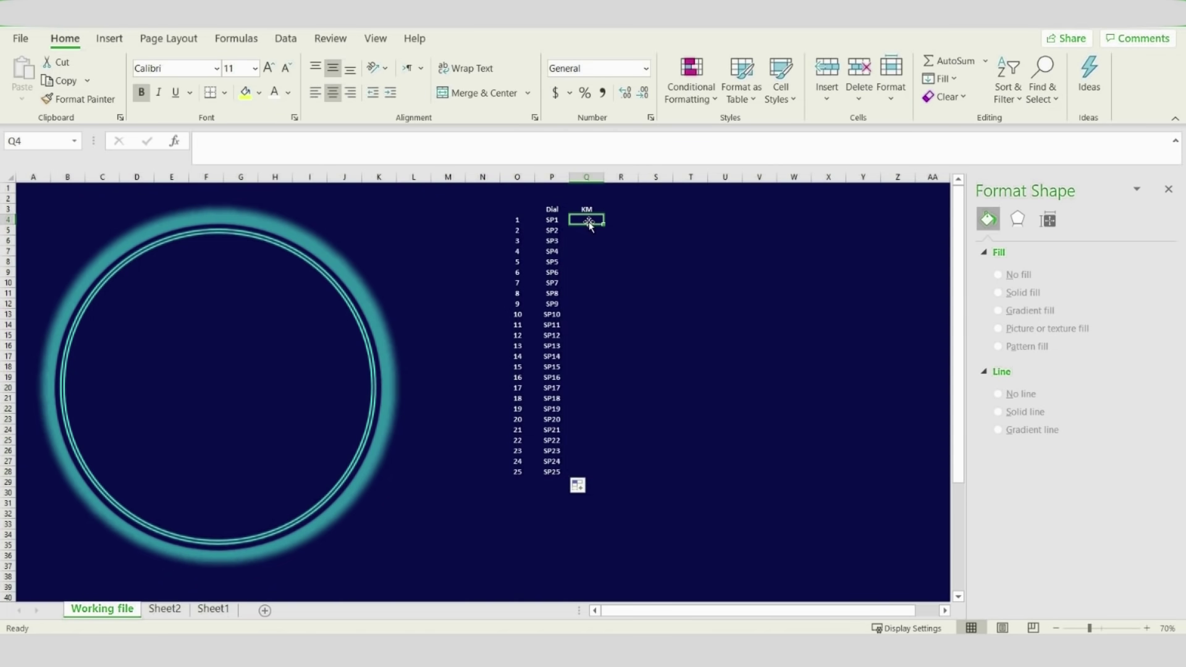
{"action": "type", "text": "5"}
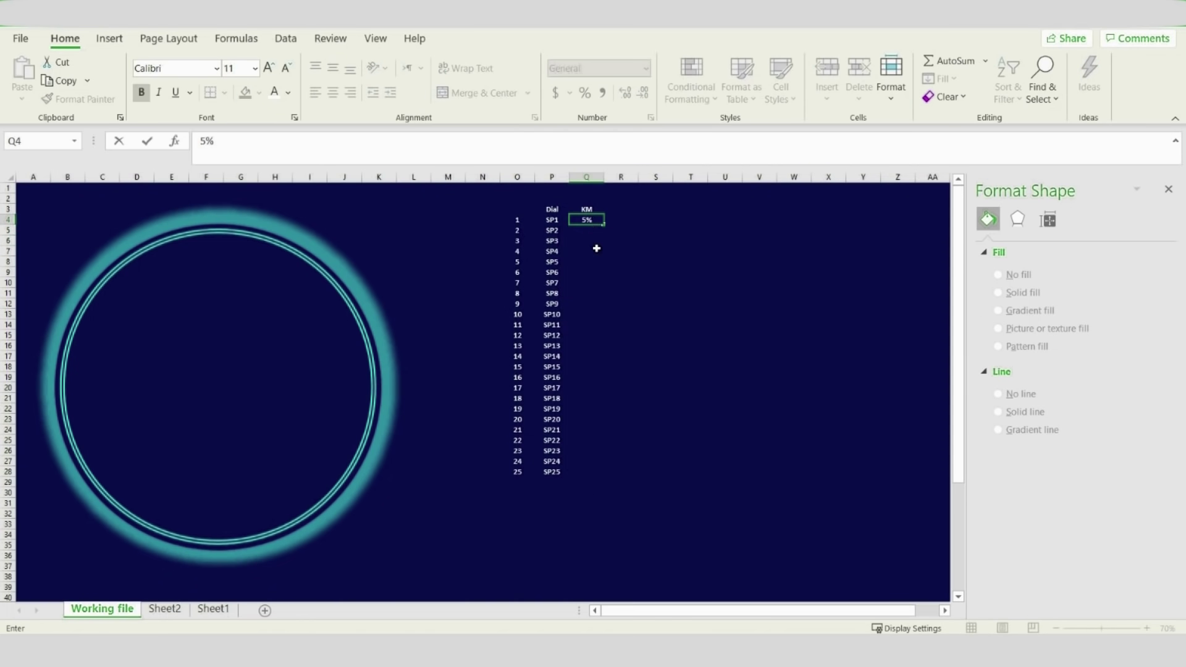
{"action": "type", "text": "%"}
{"action": "left_click", "coordinate": [597, 249]}
{"action": "left_click", "coordinate": [586, 221]}
{"action": "key", "text": "ctrl+c"}
{"action": "left_click_drag", "start_coordinate": [590, 229], "coordinate": [587, 463]}
{"action": "key", "text": "ctrl+v"}
Enter 80% in Q28 for SP25 and check the sum of the KM values
{"action": "left_click", "coordinate": [586, 472]}
{"action": "type", "text": "80%"}
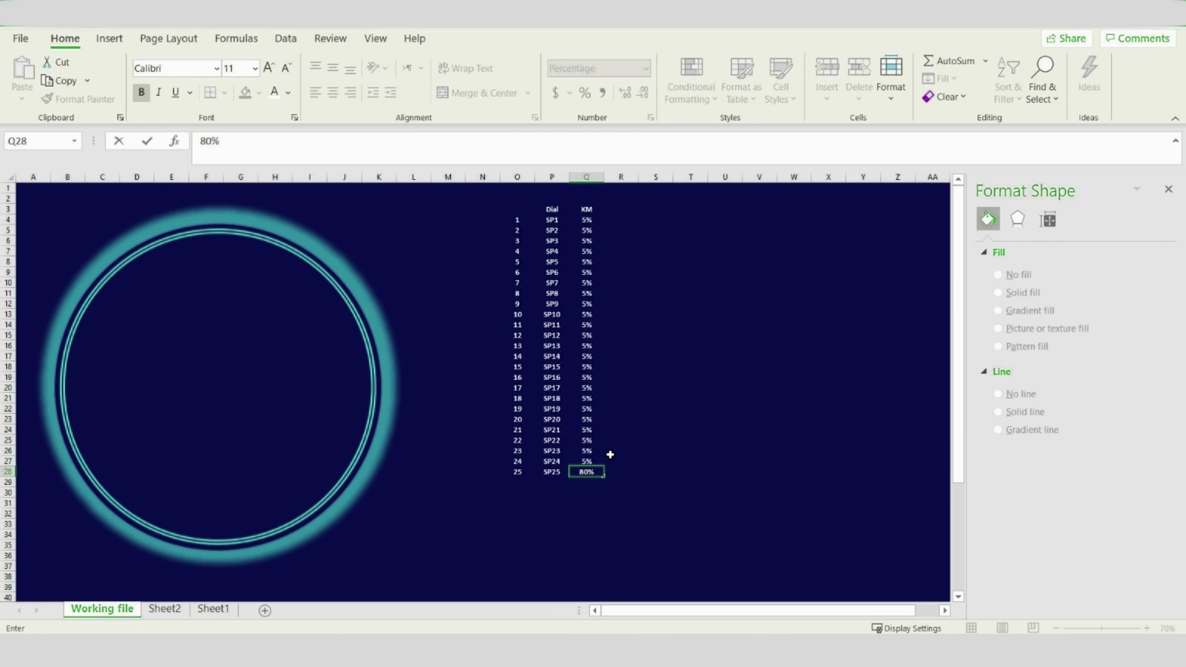
{"action": "left_click", "coordinate": [610, 455]}
{"action": "left_click_drag", "start_coordinate": [594, 217], "coordinate": [588, 476]}
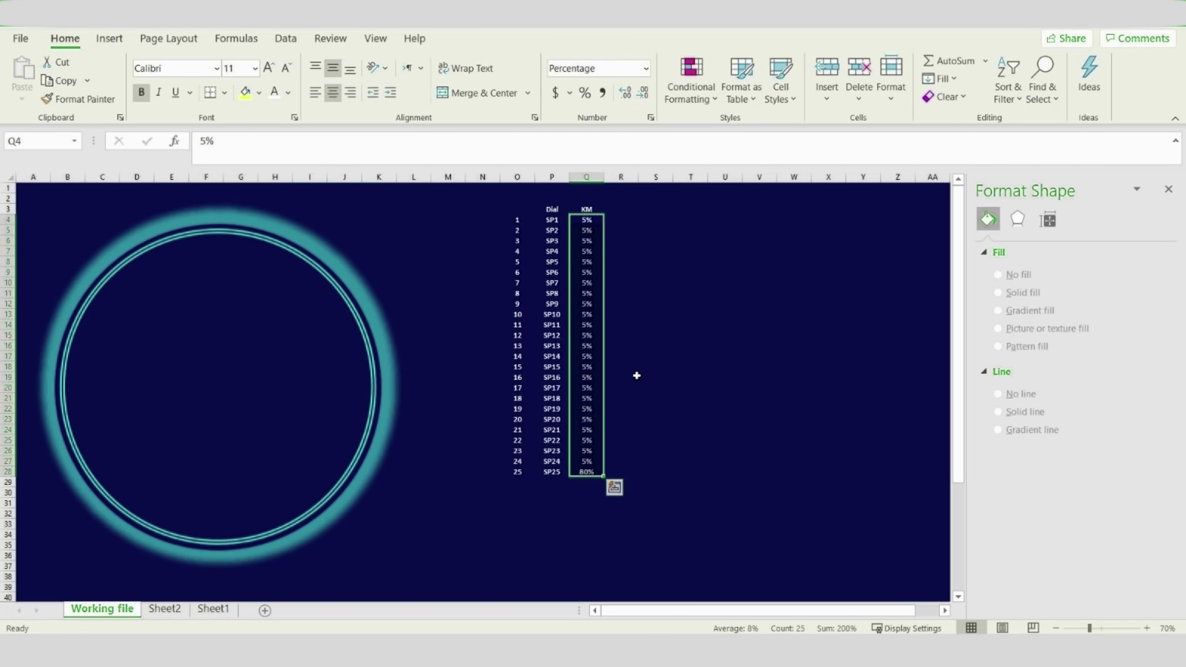
{"action": "left_click", "coordinate": [626, 264]}
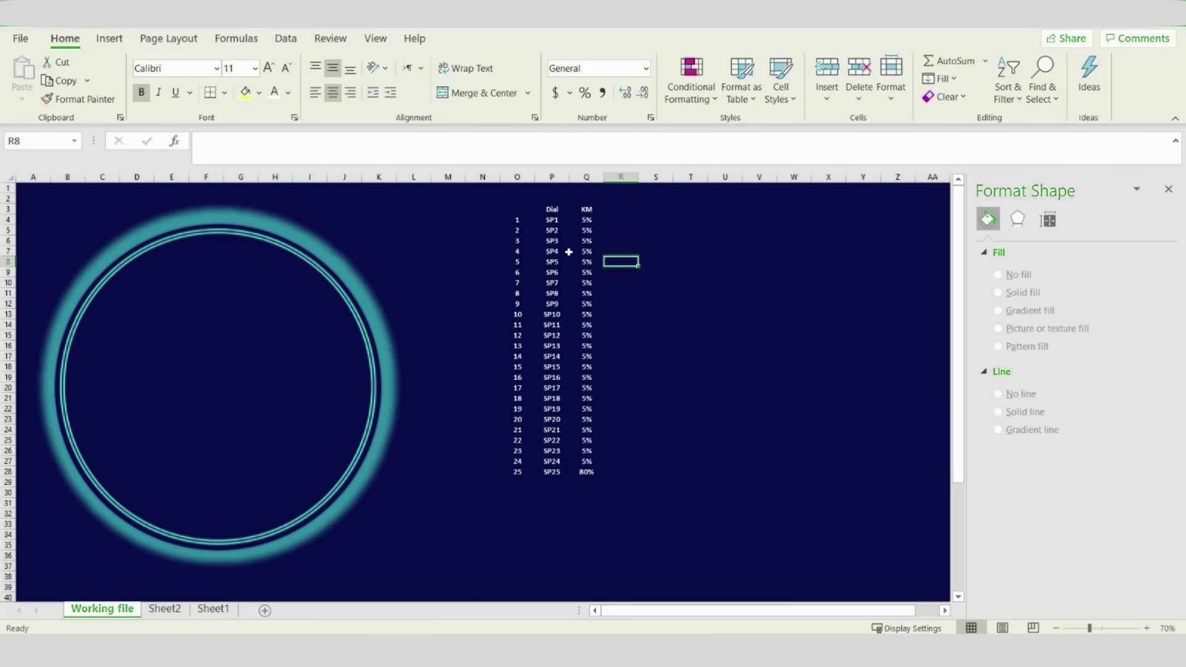
Insert a 2-D pie chart from the Dial and KM data in P4:Q28
{"action": "left_click_drag", "start_coordinate": [548, 221], "coordinate": [590, 474]}
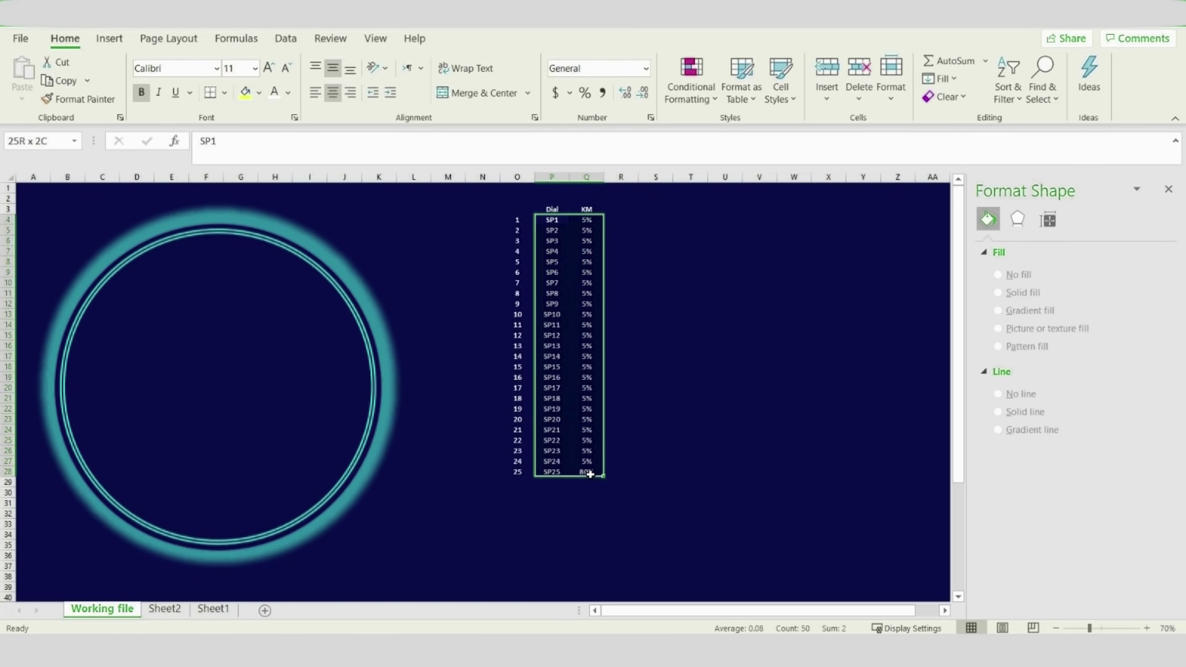
{"action": "left_click", "coordinate": [111, 41]}
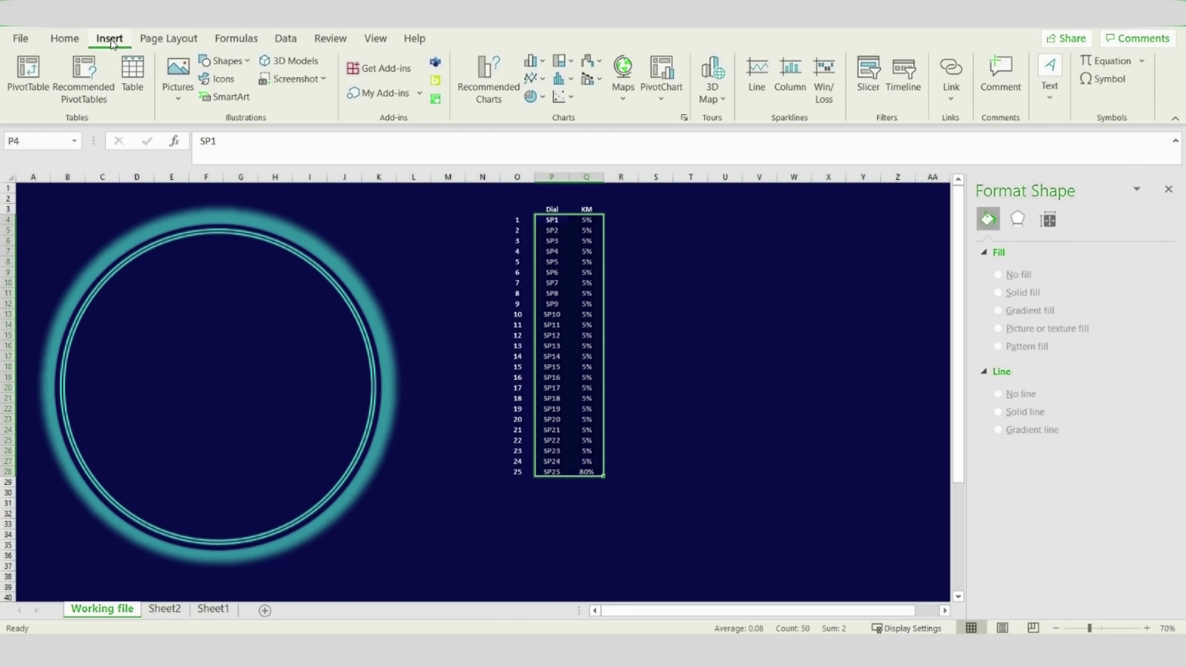
{"action": "left_click", "coordinate": [543, 99]}
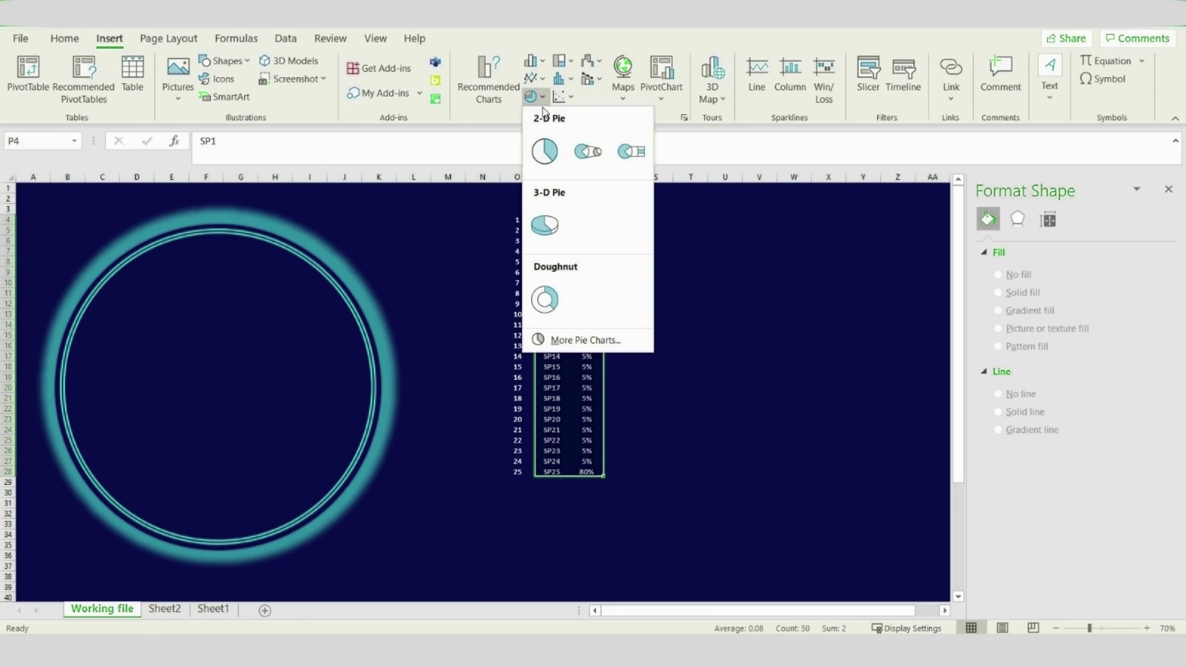
{"action": "left_click", "coordinate": [546, 152]}
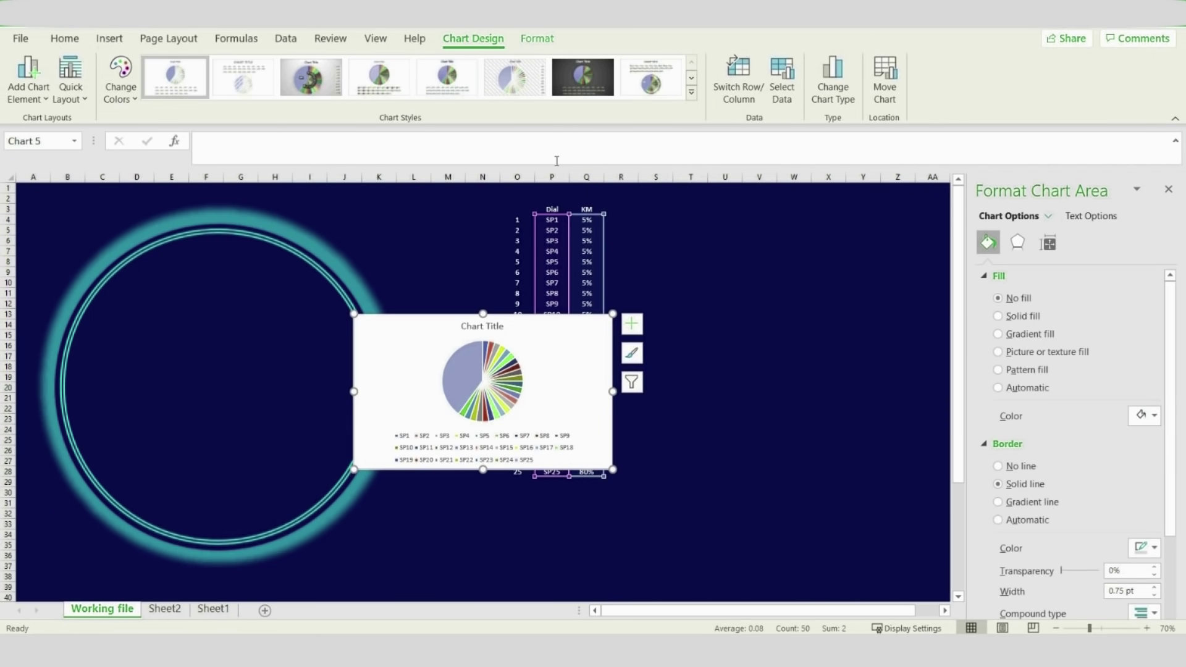
Remove the pie chart's title and legend, and set its chart area to no fill and no border line
{"action": "left_click", "coordinate": [630, 324]}
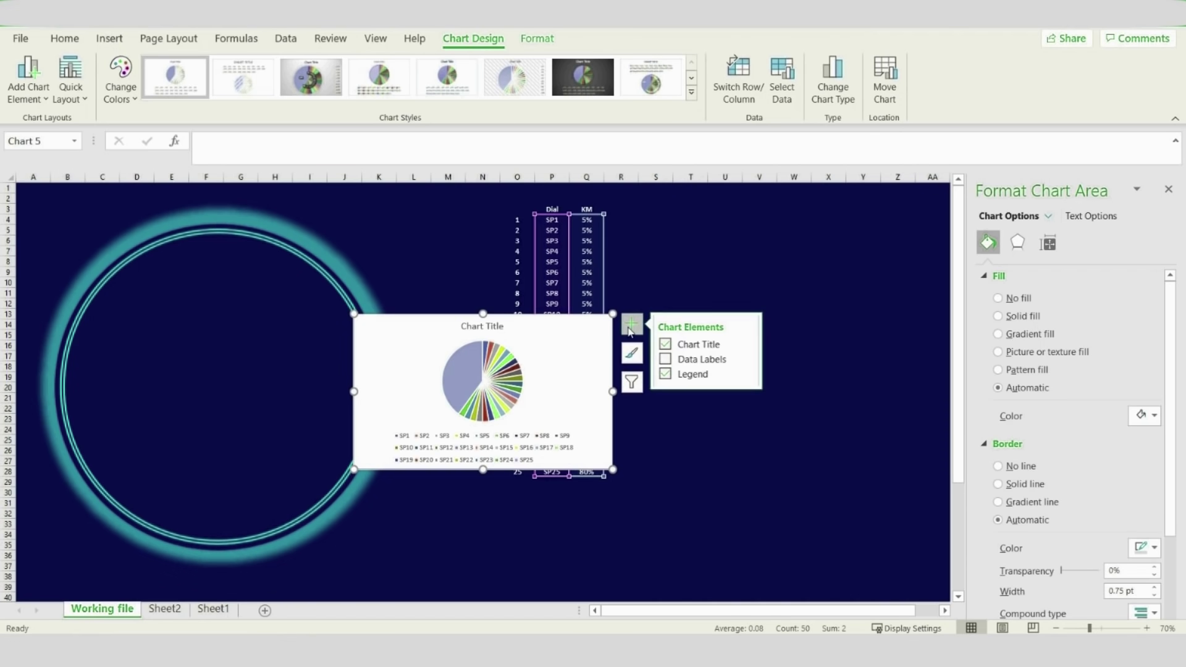
{"action": "left_click", "coordinate": [668, 345]}
{"action": "left_click", "coordinate": [680, 378]}
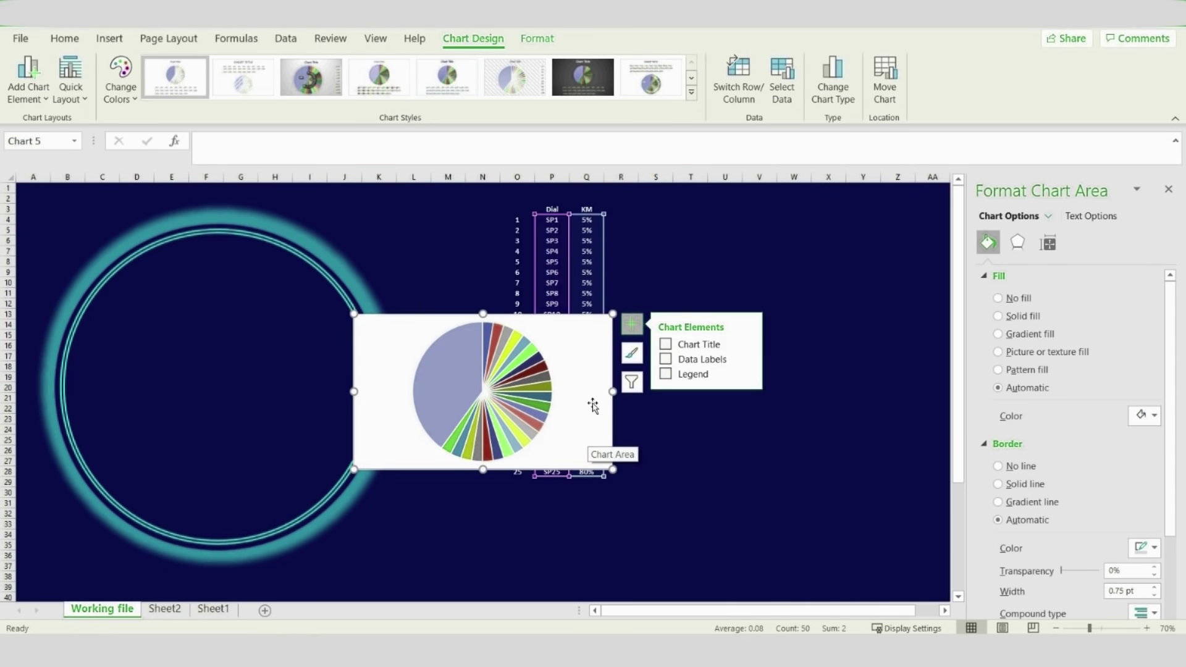
{"action": "left_click", "coordinate": [1012, 299]}
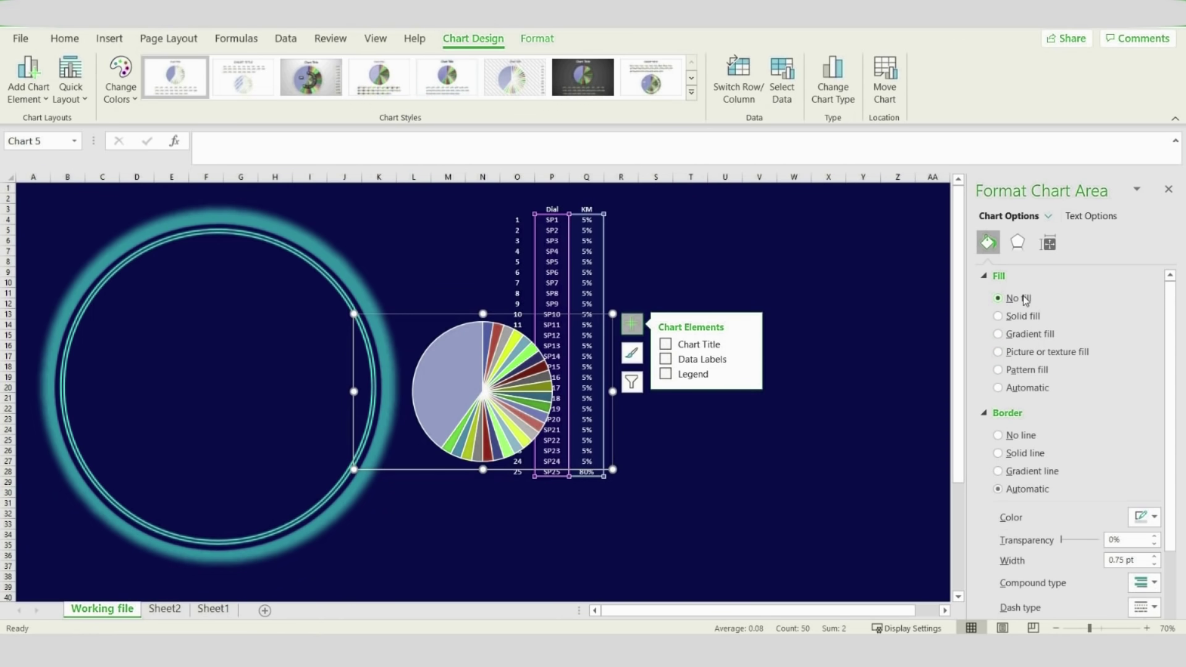
{"action": "left_click", "coordinate": [1019, 436]}
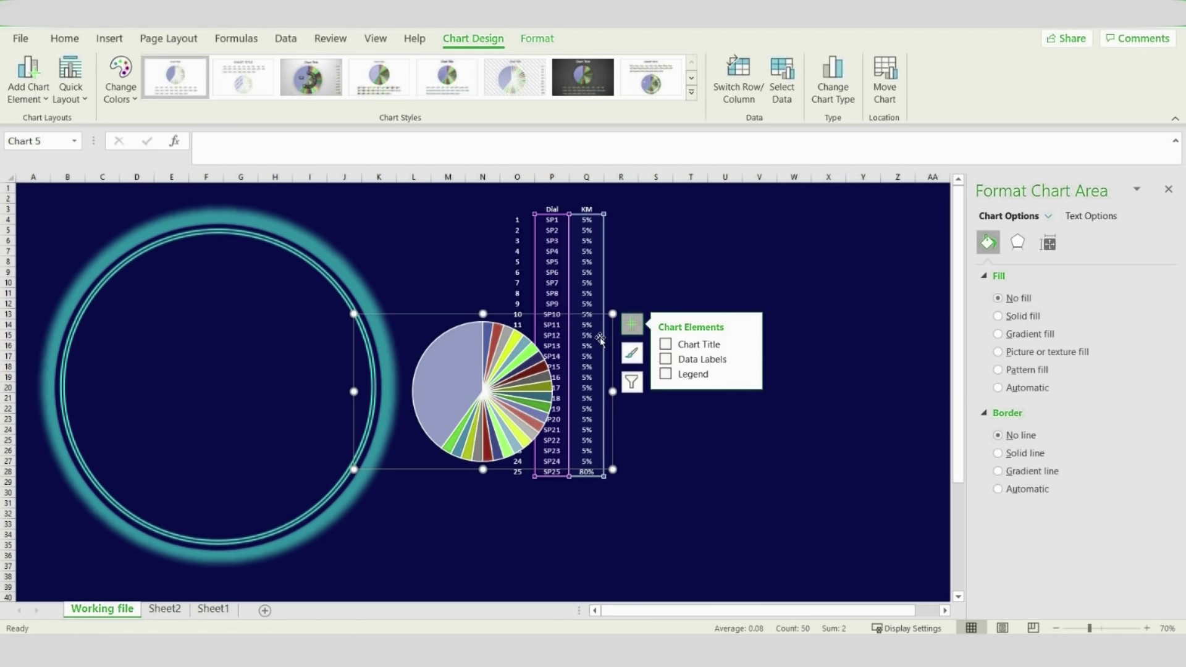
Set the pie series' angle of first slice to 250°
{"action": "left_click", "coordinate": [495, 387]}
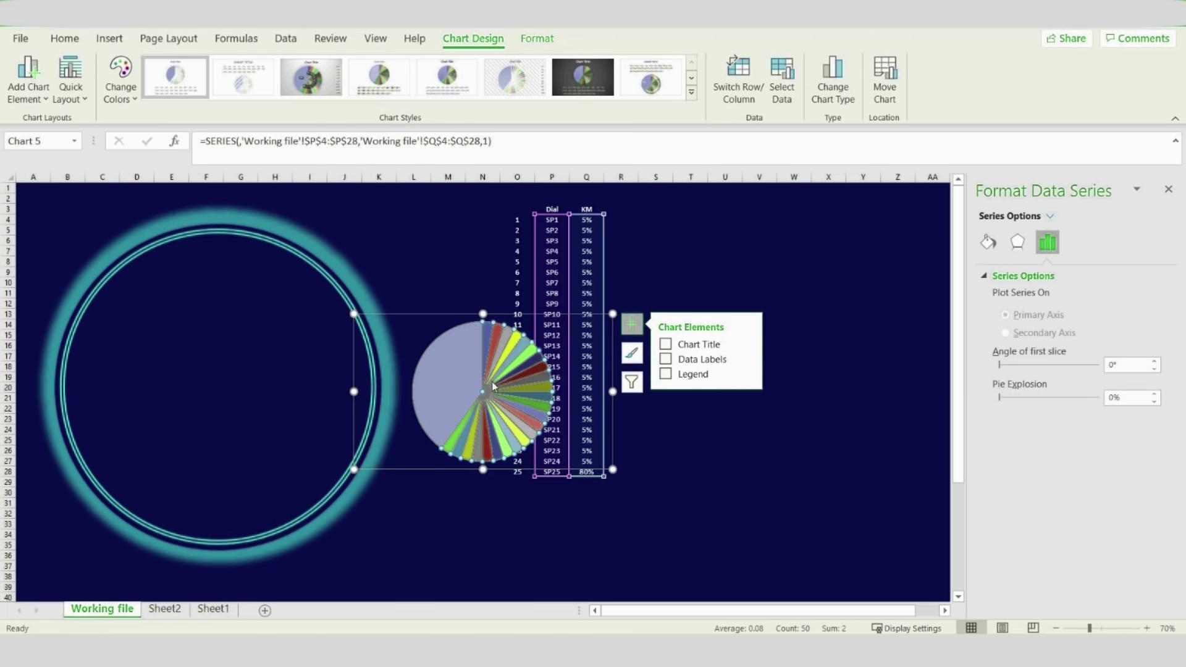
{"action": "left_click_drag", "start_coordinate": [1135, 365], "coordinate": [1094, 366]}
{"action": "key", "text": "Return"}
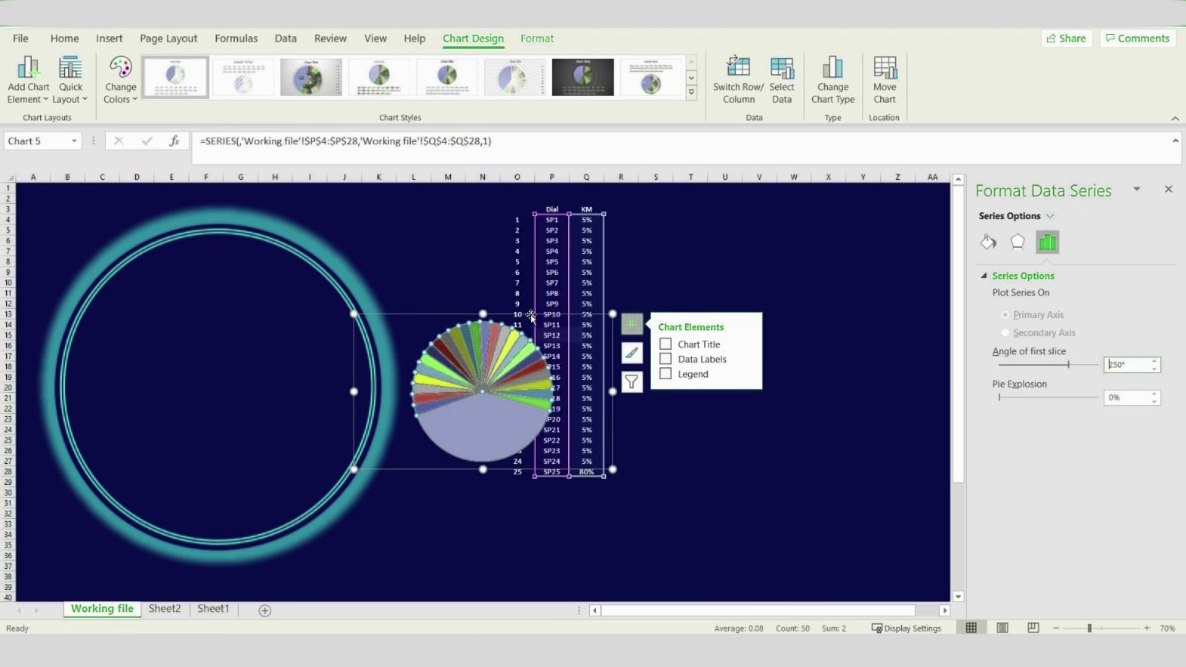
Move the pie chart into the glowing ring and enlarge it to about 4.86" high by 5.73" wide
{"action": "left_click_drag", "start_coordinate": [531, 315], "coordinate": [253, 325]}
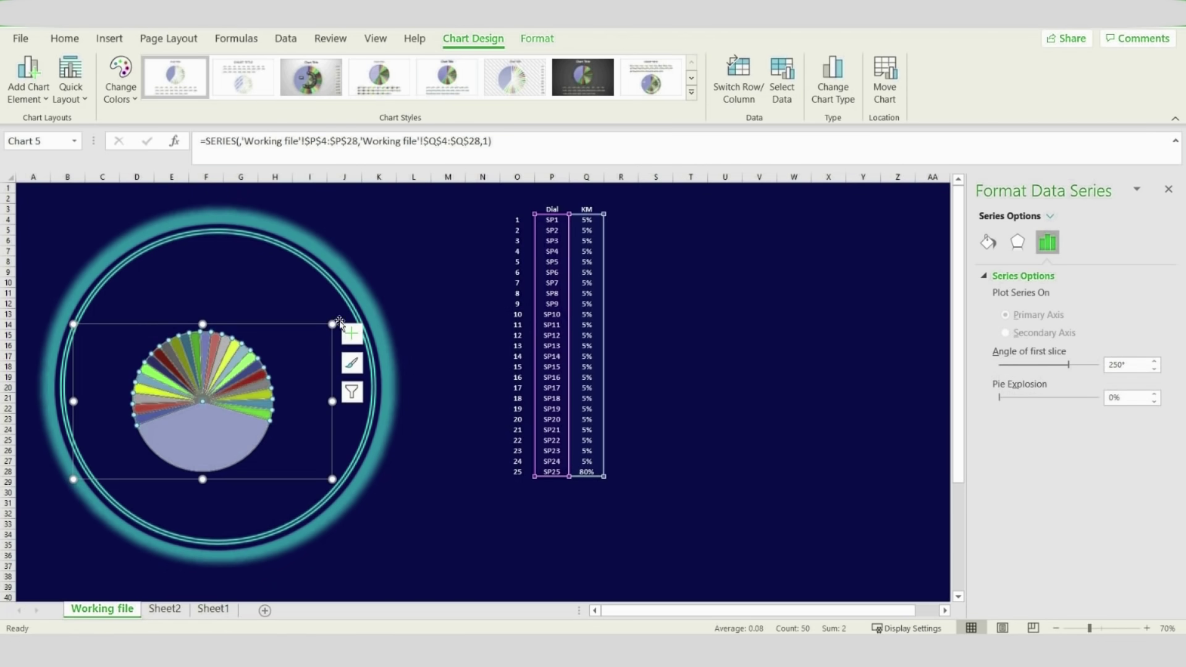
{"action": "left_click_drag", "start_coordinate": [332, 324], "coordinate": [410, 279]}
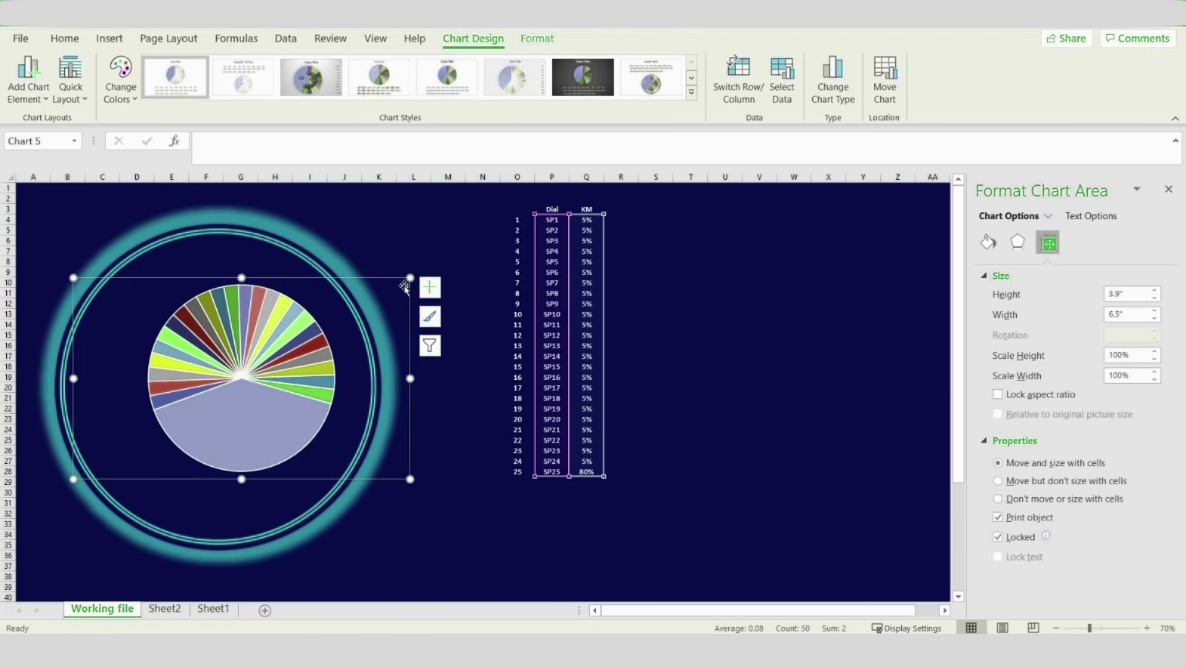
{"action": "left_click_drag", "start_coordinate": [409, 378], "coordinate": [345, 379]}
{"action": "left_click_drag", "start_coordinate": [346, 278], "coordinate": [412, 249]}
{"action": "left_click_drag", "start_coordinate": [412, 354], "coordinate": [371, 355]}
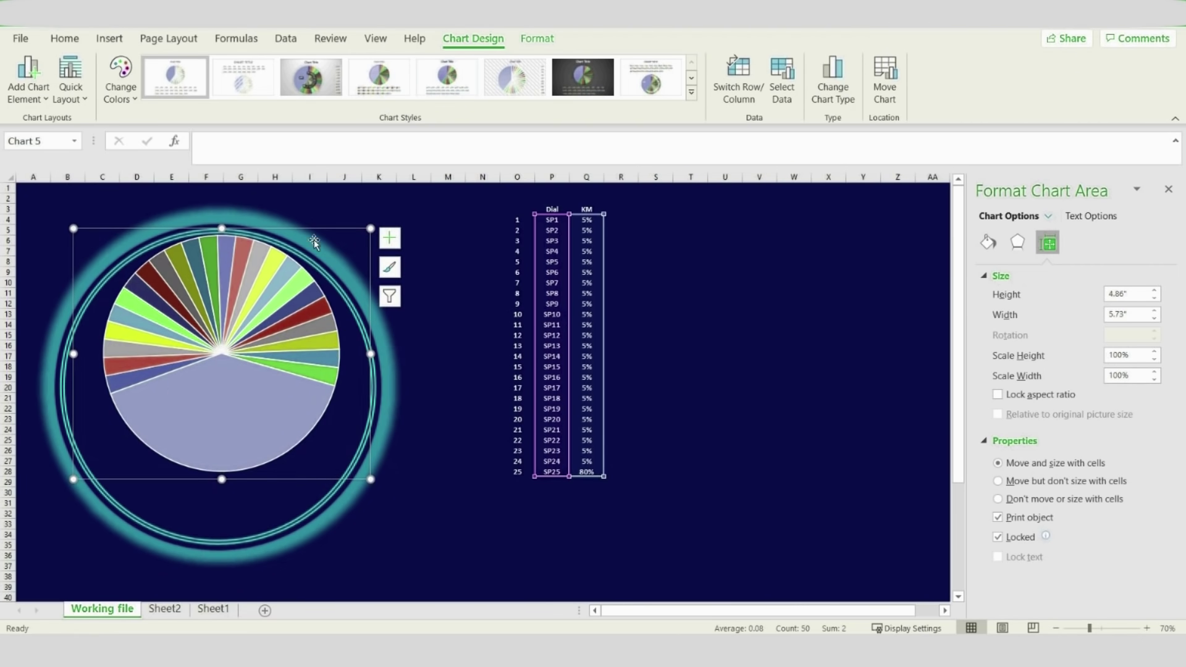
Enlarge the pie chart to about 5.8" by 6.84" and centre it inside the turquoise double-line circle
{"action": "left_click_drag", "start_coordinate": [307, 231], "coordinate": [437, 230]}
{"action": "left_click_drag", "start_coordinate": [392, 198], "coordinate": [398, 236]}
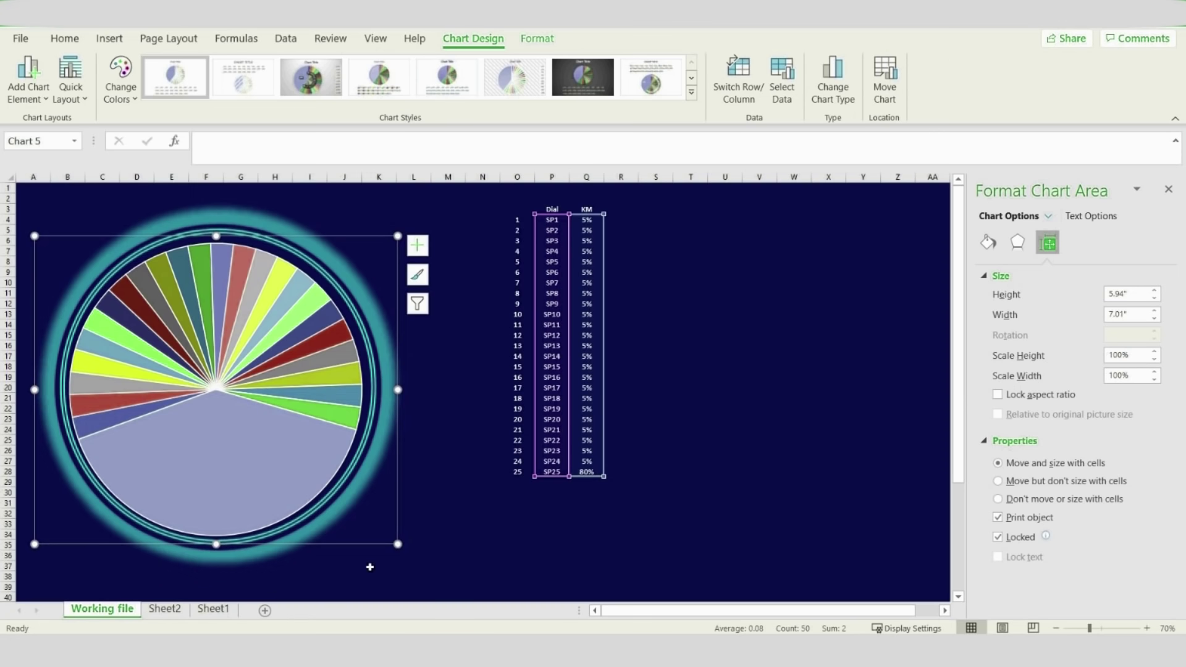
{"action": "left_click_drag", "start_coordinate": [398, 545], "coordinate": [393, 539]}
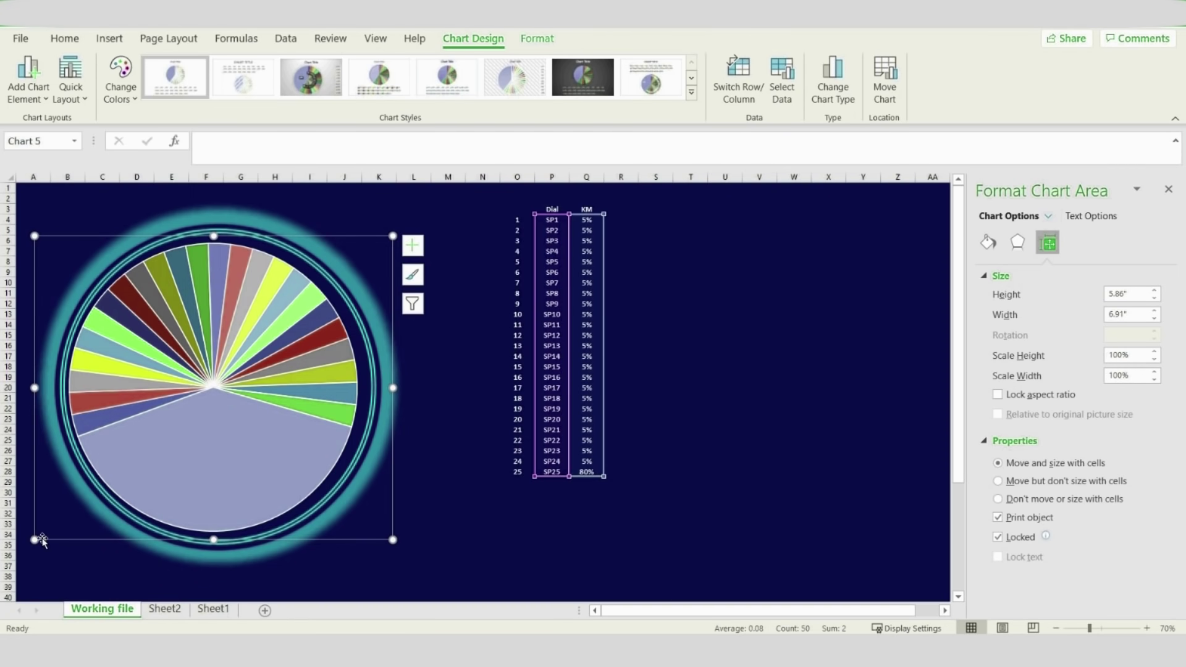
{"action": "left_click_drag", "start_coordinate": [36, 539], "coordinate": [39, 536]}
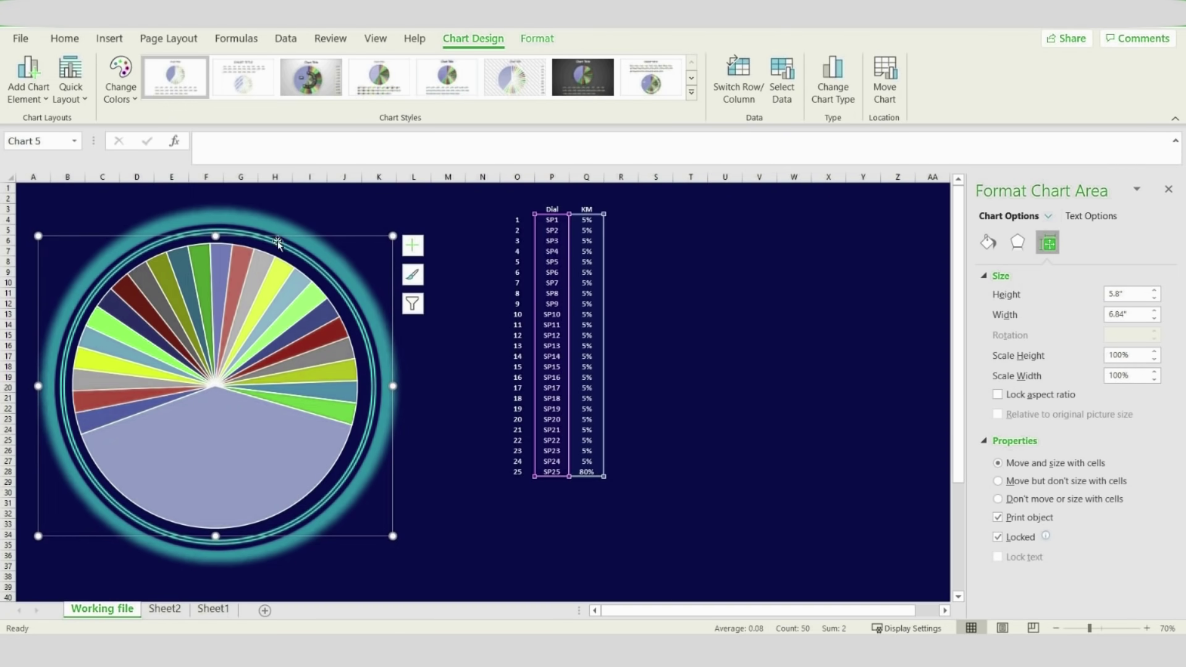
{"action": "left_click_drag", "start_coordinate": [290, 236], "coordinate": [291, 237]}
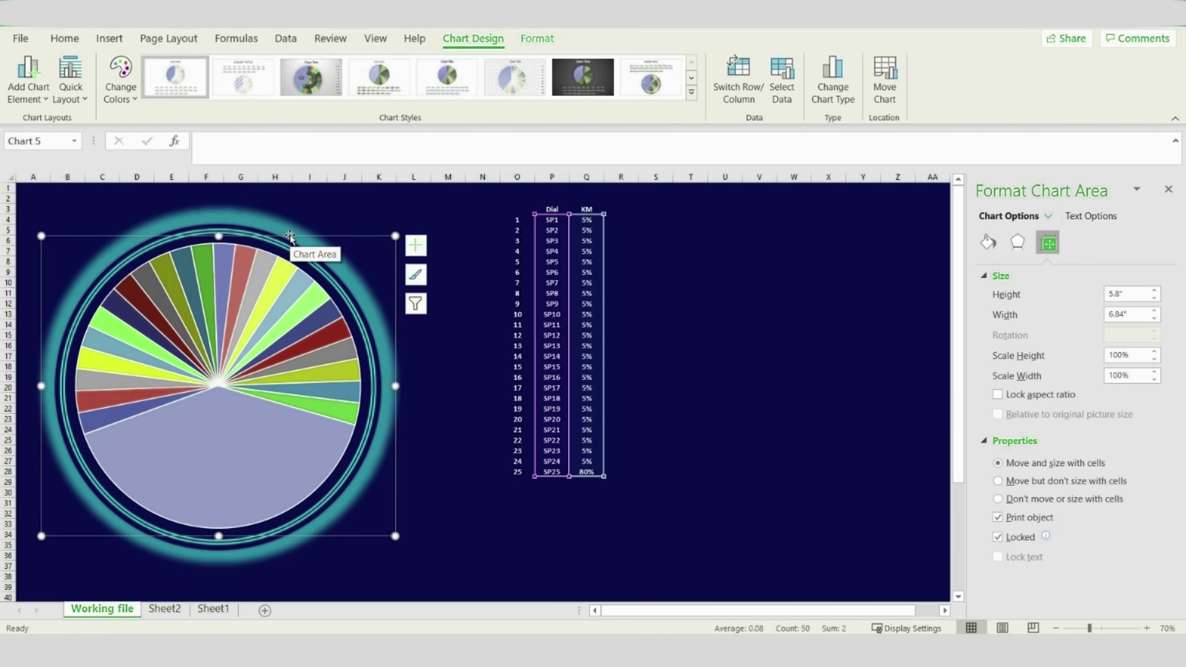
Set the whole pie series to no fill
{"action": "left_click", "coordinate": [320, 452]}
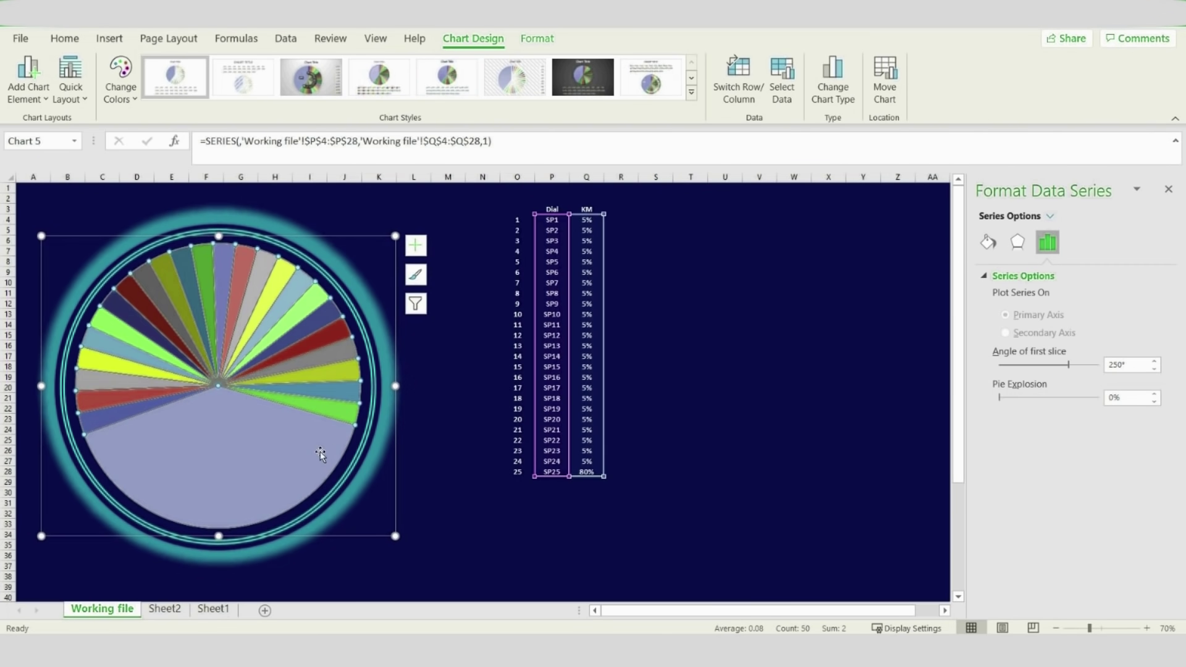
{"action": "left_click", "coordinate": [987, 242]}
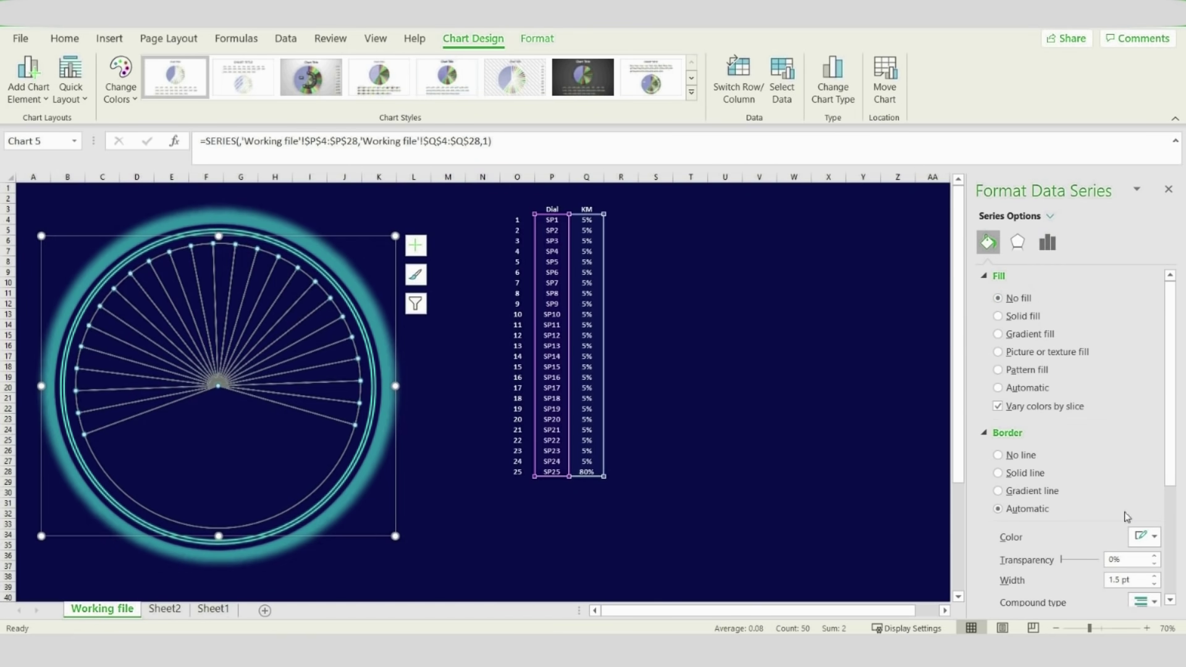
Give the whole pie series a solid turquoise border 1.5 pt wide
{"action": "left_click", "coordinate": [1154, 537]}
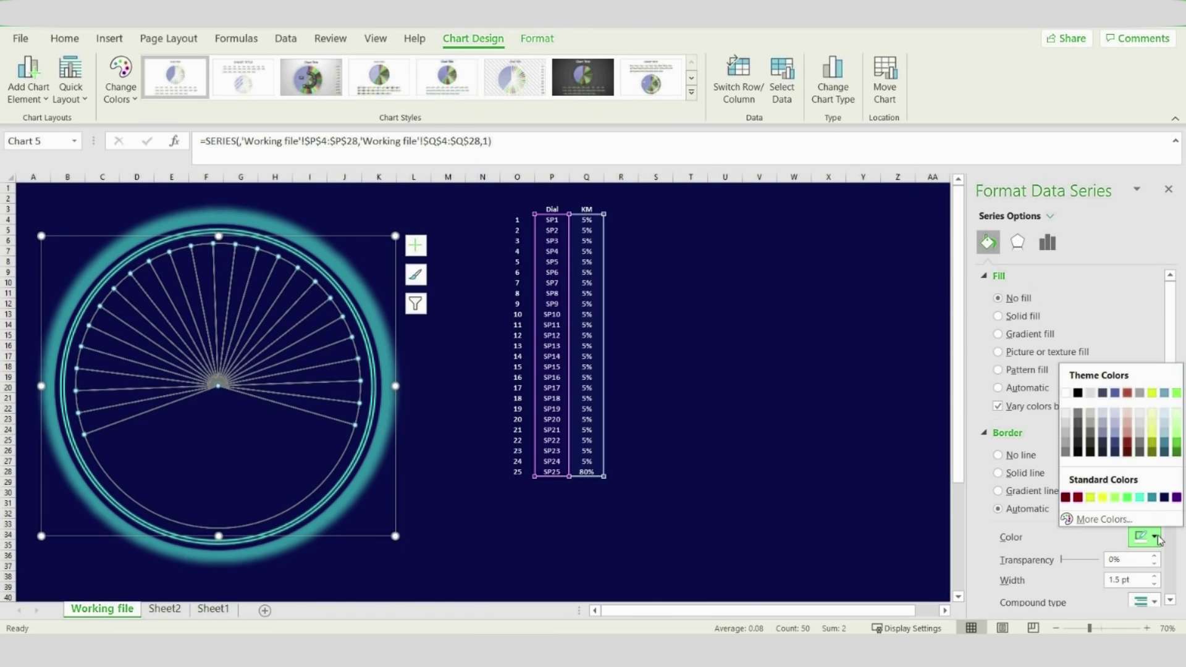
{"action": "left_click", "coordinate": [1141, 498]}
{"action": "left_click", "coordinate": [1154, 577]}
{"action": "left_click", "coordinate": [1155, 586]}
{"action": "scroll", "coordinate": [1044, 341], "scroll_direction": "down", "scroll_amount": 2}
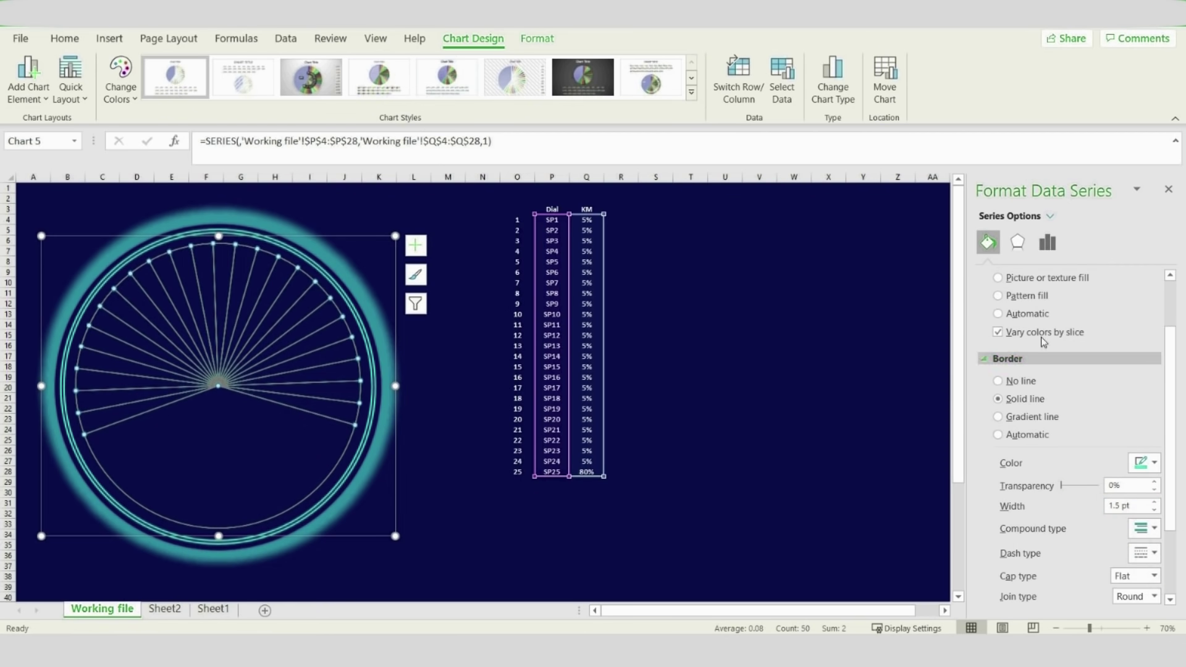
Add a turquoise glow of 3 pt to the pie series' lines
{"action": "left_click", "coordinate": [1018, 244]}
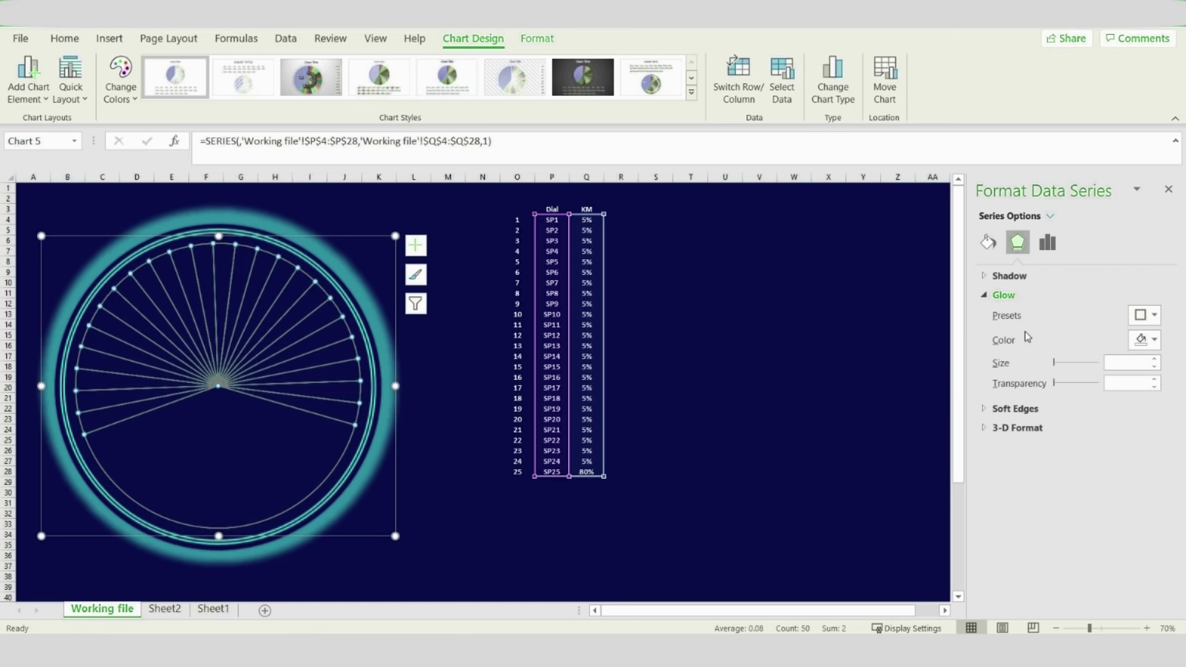
{"action": "left_click", "coordinate": [1145, 339]}
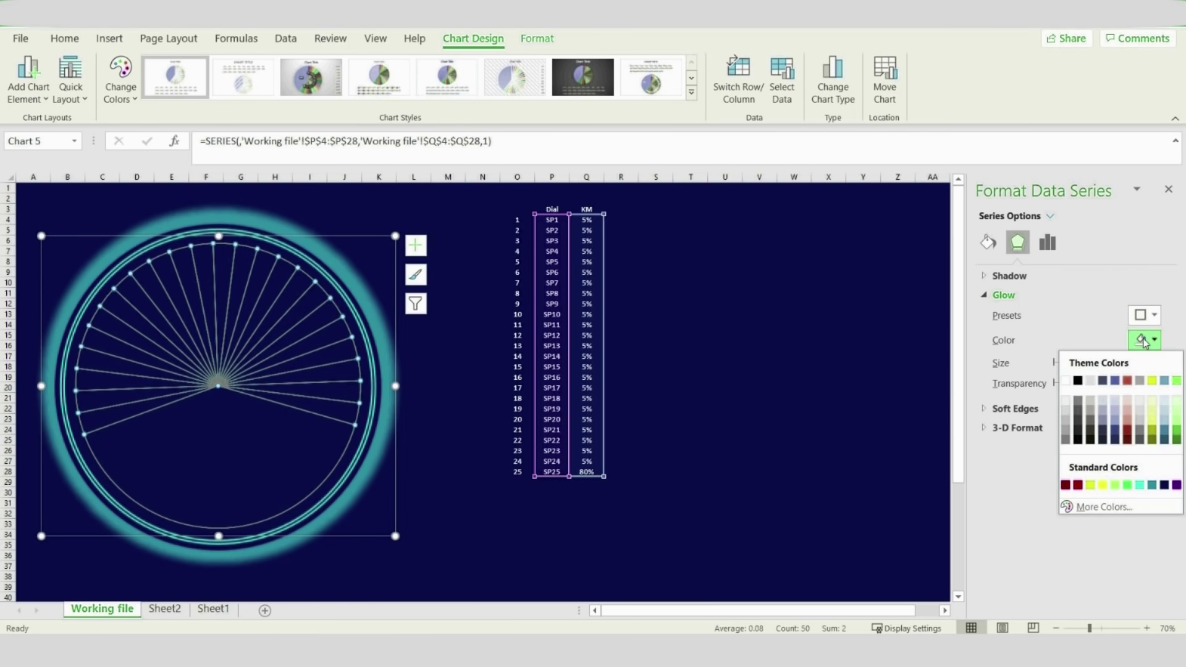
{"action": "left_click", "coordinate": [1141, 486]}
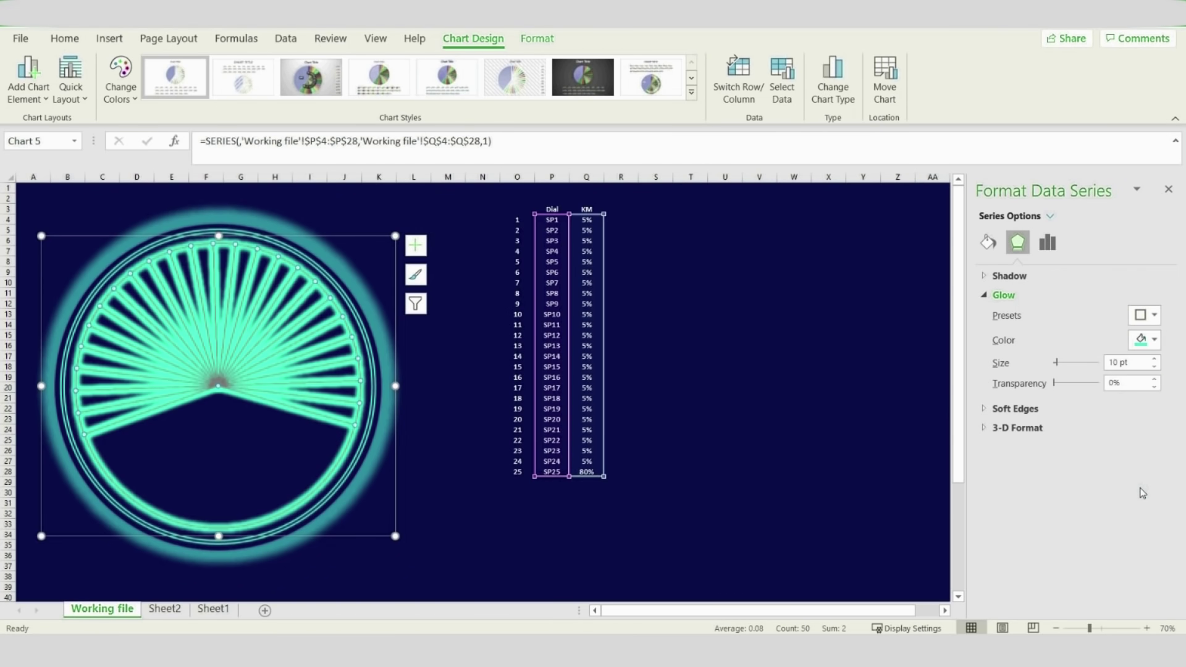
{"action": "left_click", "coordinate": [1155, 368]}
{"action": "left_click", "coordinate": [1154, 369]}
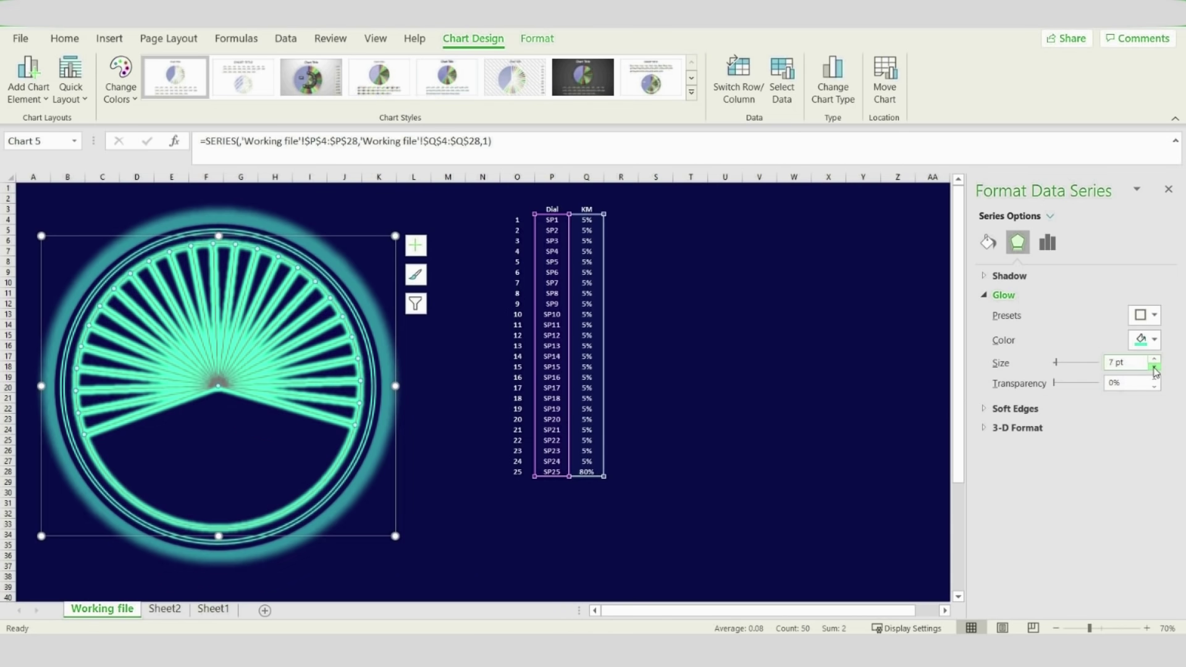
{"action": "left_click", "coordinate": [1155, 369]}
{"action": "left_click", "coordinate": [1155, 369]}
{"action": "left_click", "coordinate": [1155, 368]}
{"action": "left_click", "coordinate": [1154, 369]}
{"action": "left_click", "coordinate": [1154, 369]}
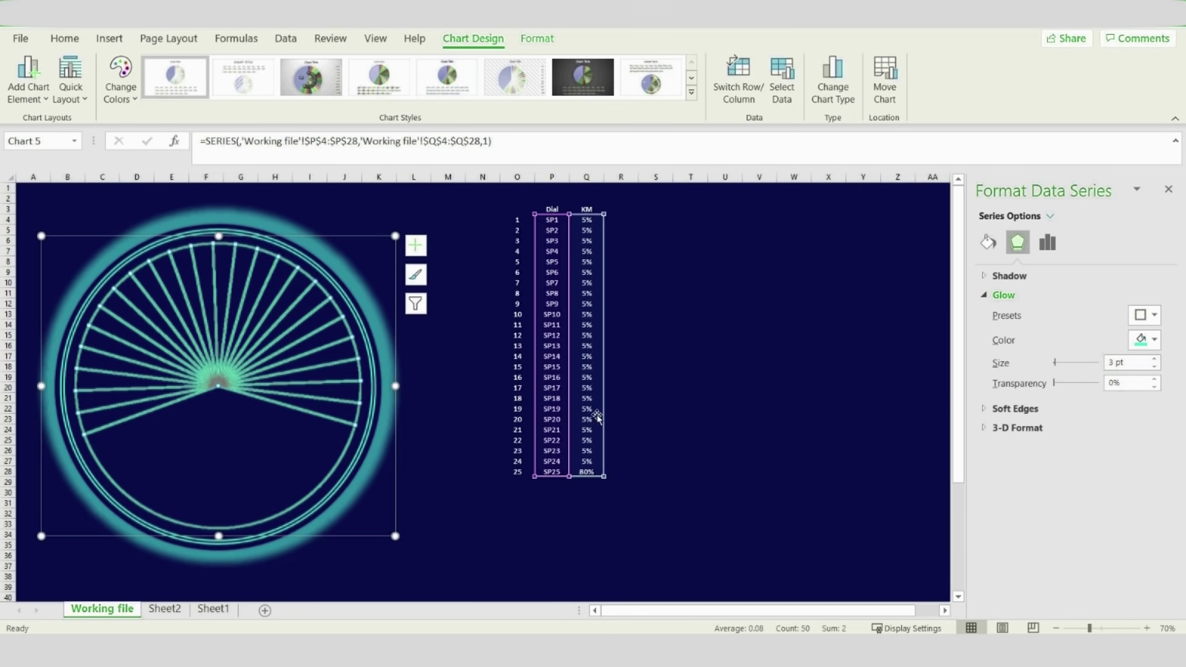
{"action": "left_click", "coordinate": [449, 428]}
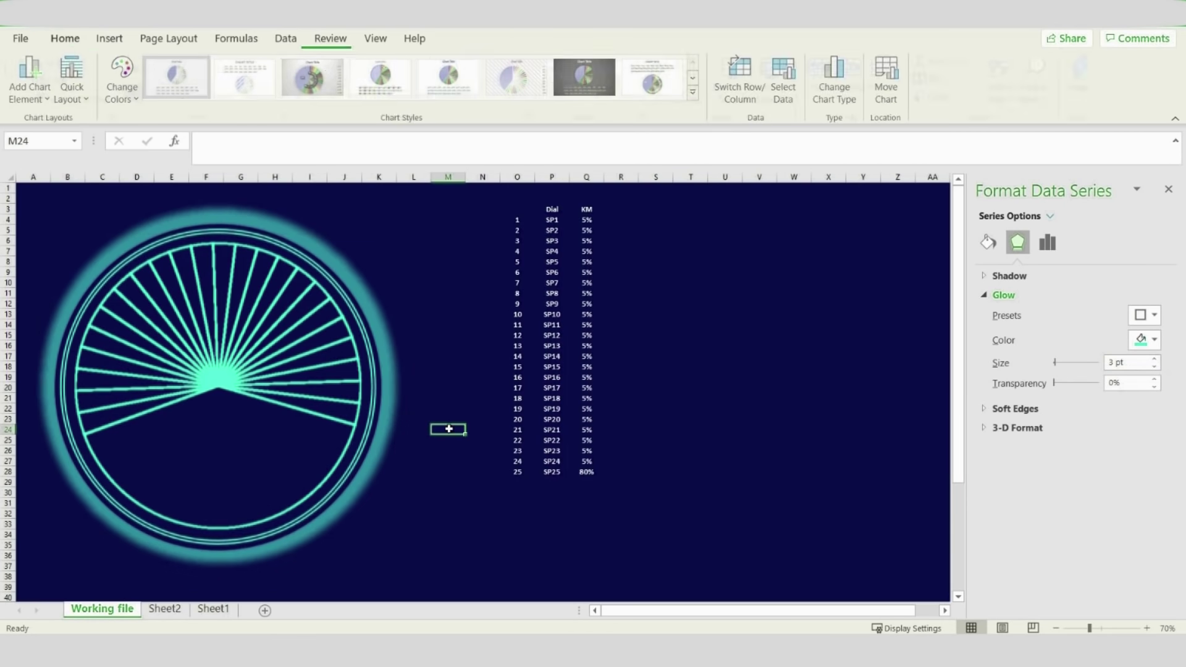
Remove the border from only the large 80% slice at the base of the pie
{"action": "left_click", "coordinate": [281, 473]}
{"action": "left_click", "coordinate": [231, 483]}
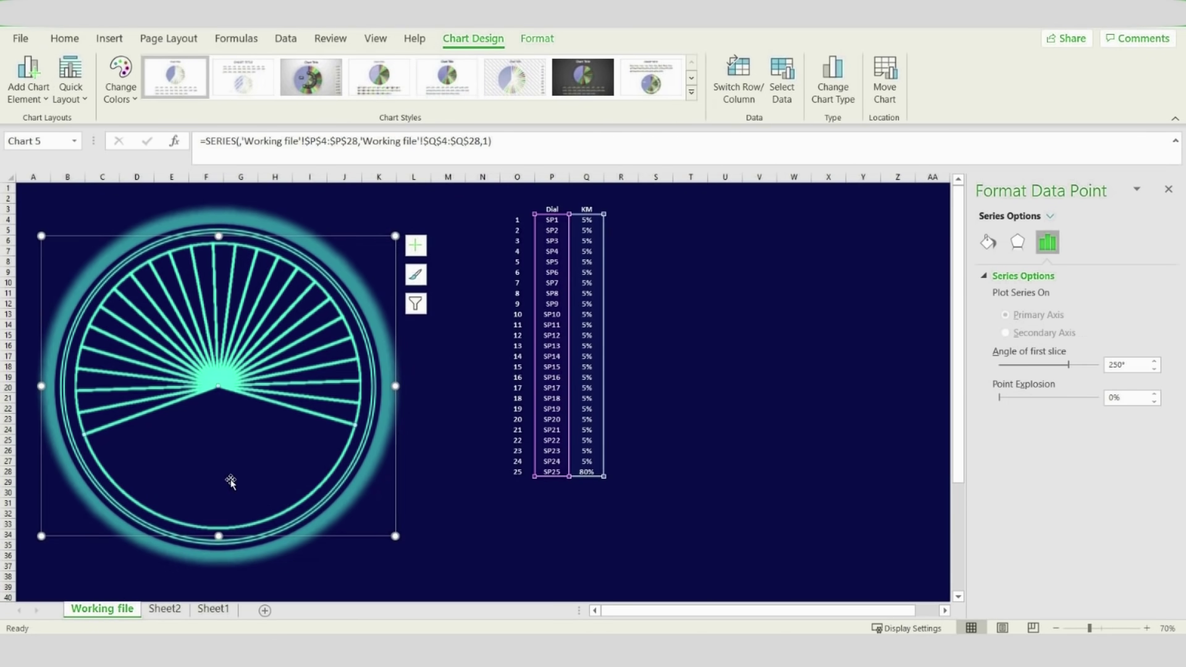
{"action": "left_click", "coordinate": [988, 242]}
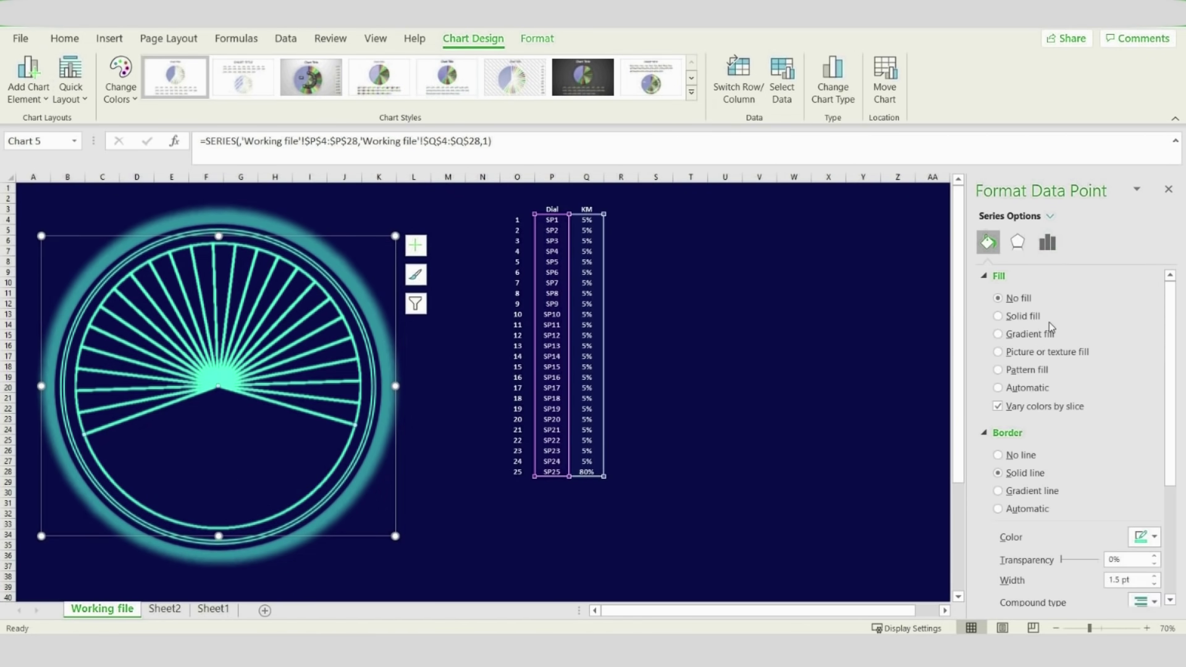
{"action": "left_click", "coordinate": [1026, 460]}
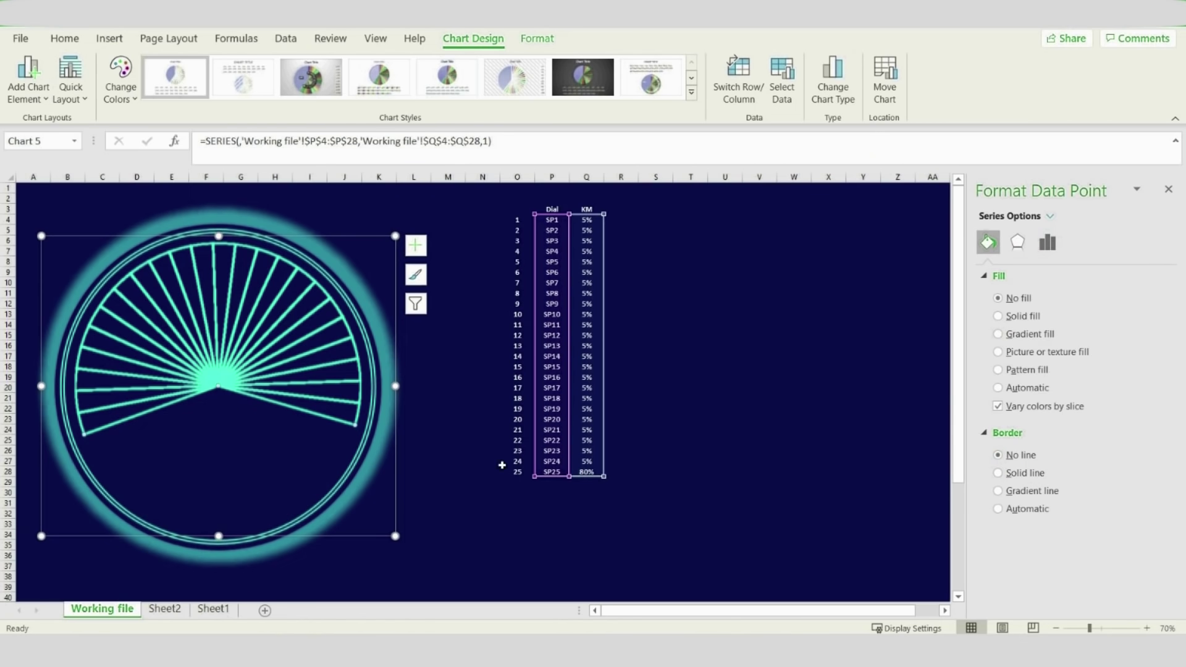
{"action": "left_click", "coordinate": [438, 478]}
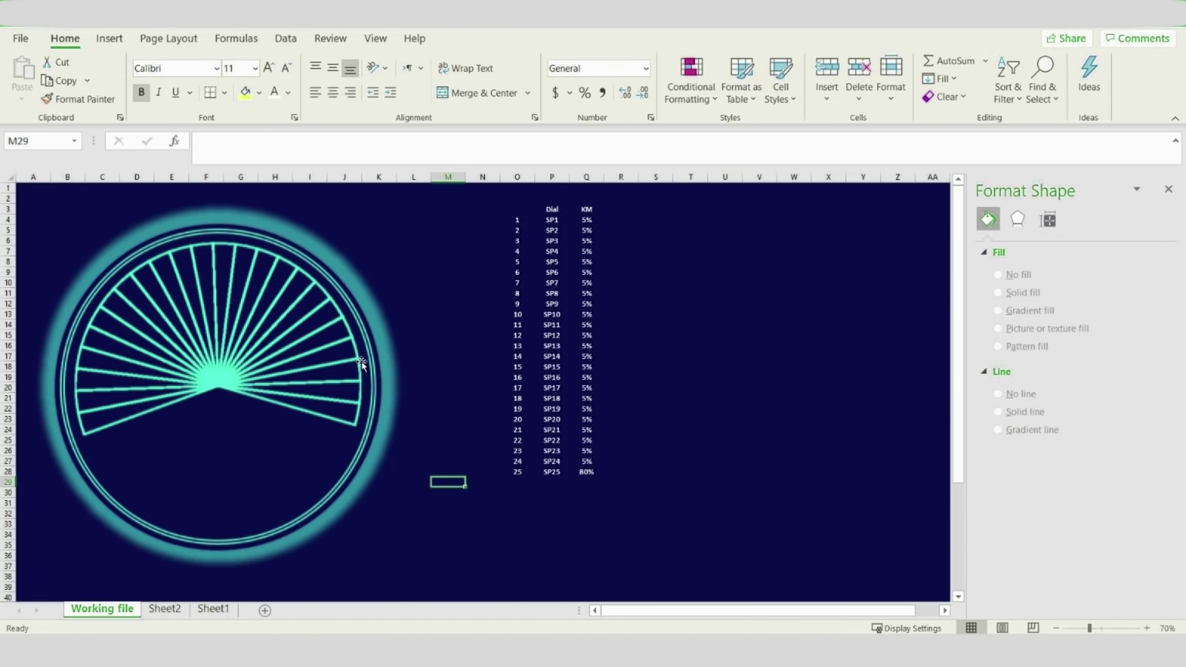
Set the glow transparency of the whole pie series to 30%
{"action": "left_click", "coordinate": [299, 467]}
{"action": "left_click_drag", "start_coordinate": [1058, 384], "coordinate": [1061, 385]}
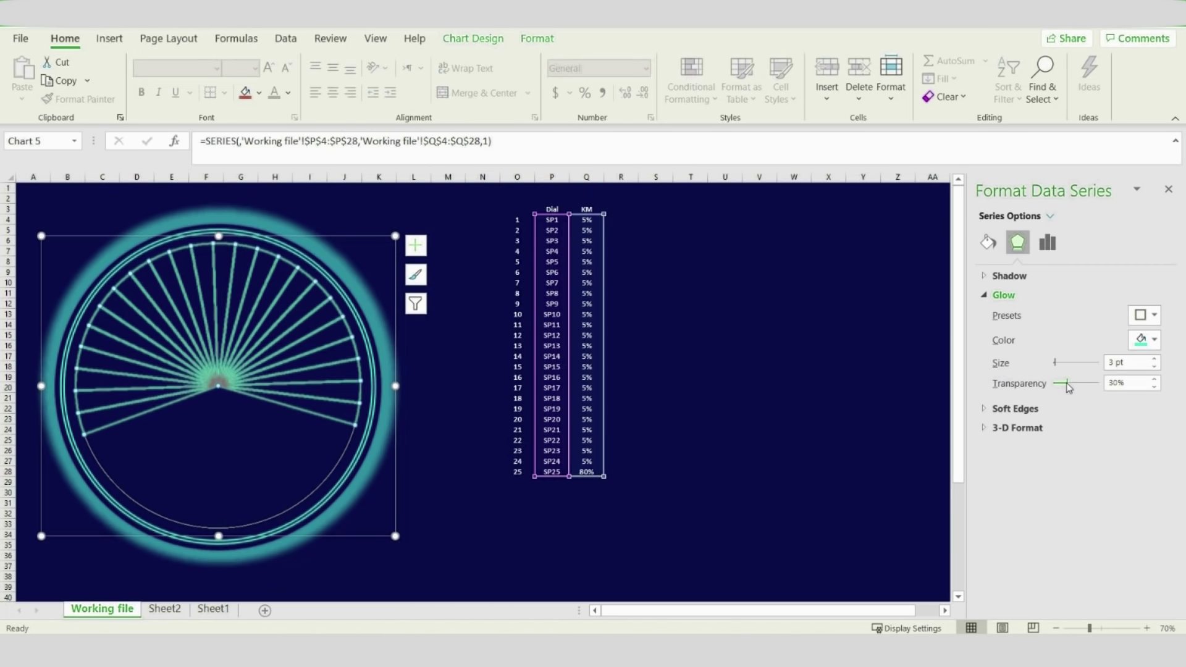
{"action": "left_click", "coordinate": [448, 492]}
Draw a circle about 4.67" in diameter centred on the pie, covering the inner part of its spokes
{"action": "left_click", "coordinate": [107, 46]}
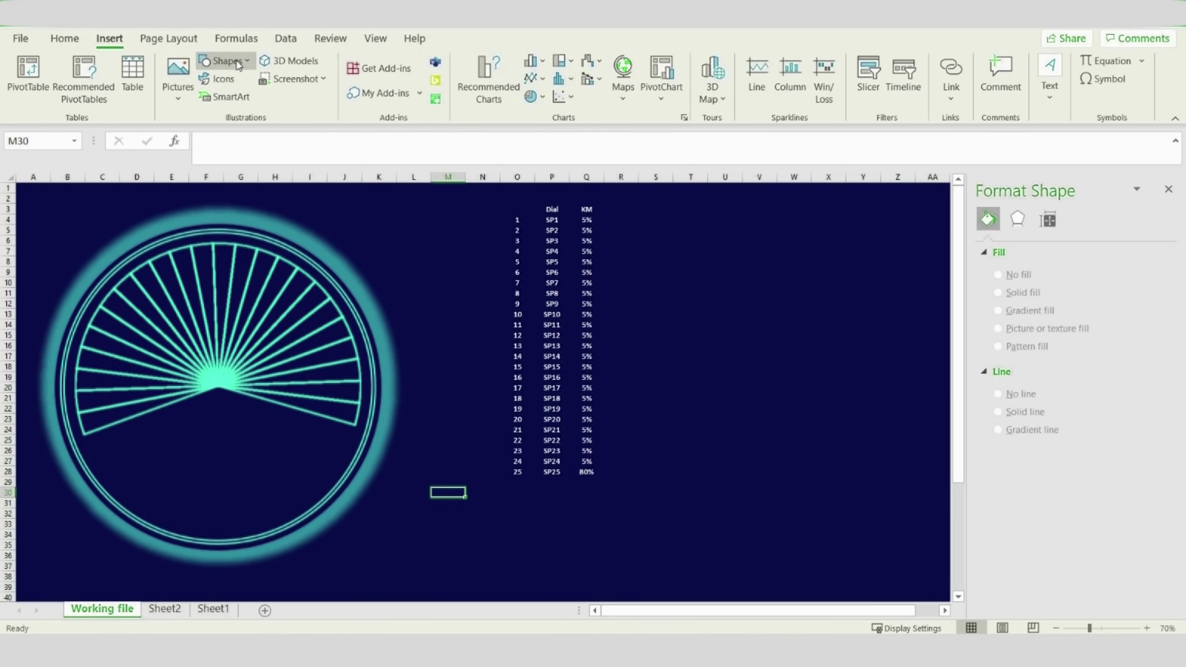
{"action": "left_click", "coordinate": [238, 62]}
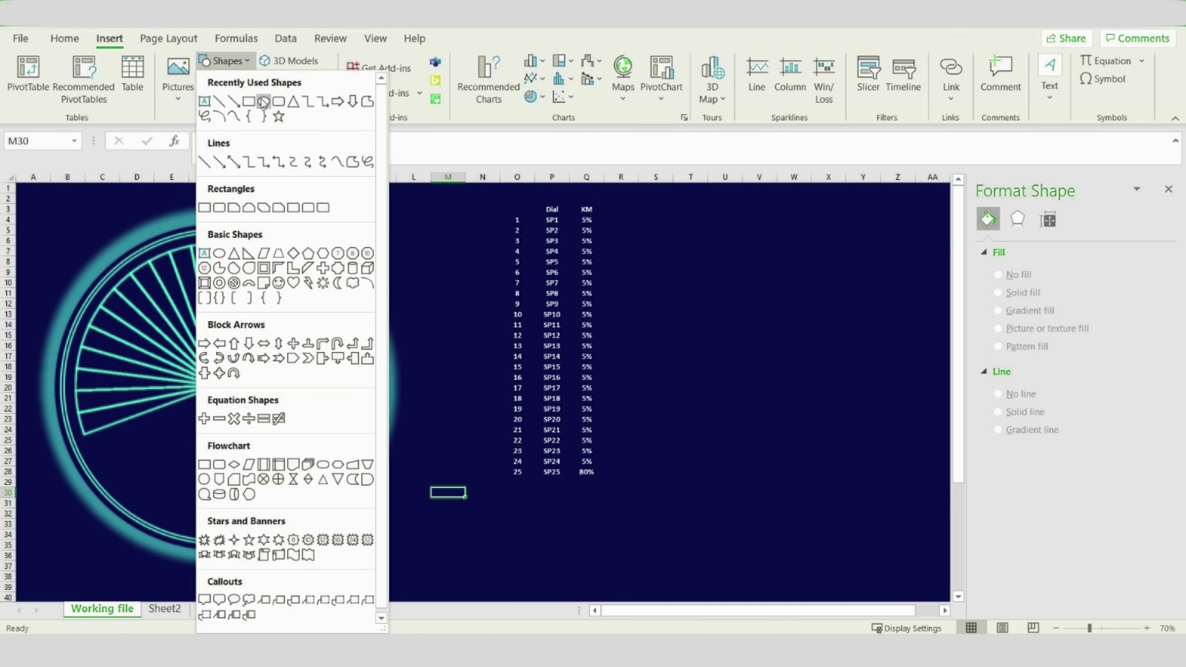
{"action": "left_click", "coordinate": [263, 102]}
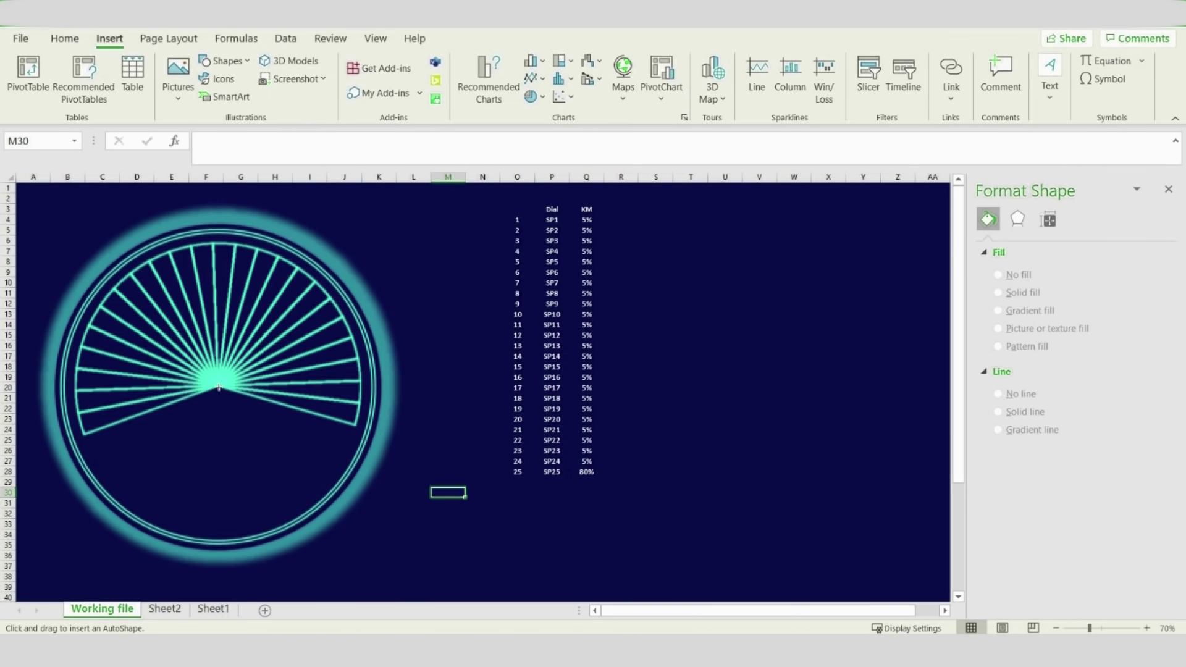
{"action": "left_click_drag", "start_coordinate": [217, 385], "coordinate": [300, 265]}
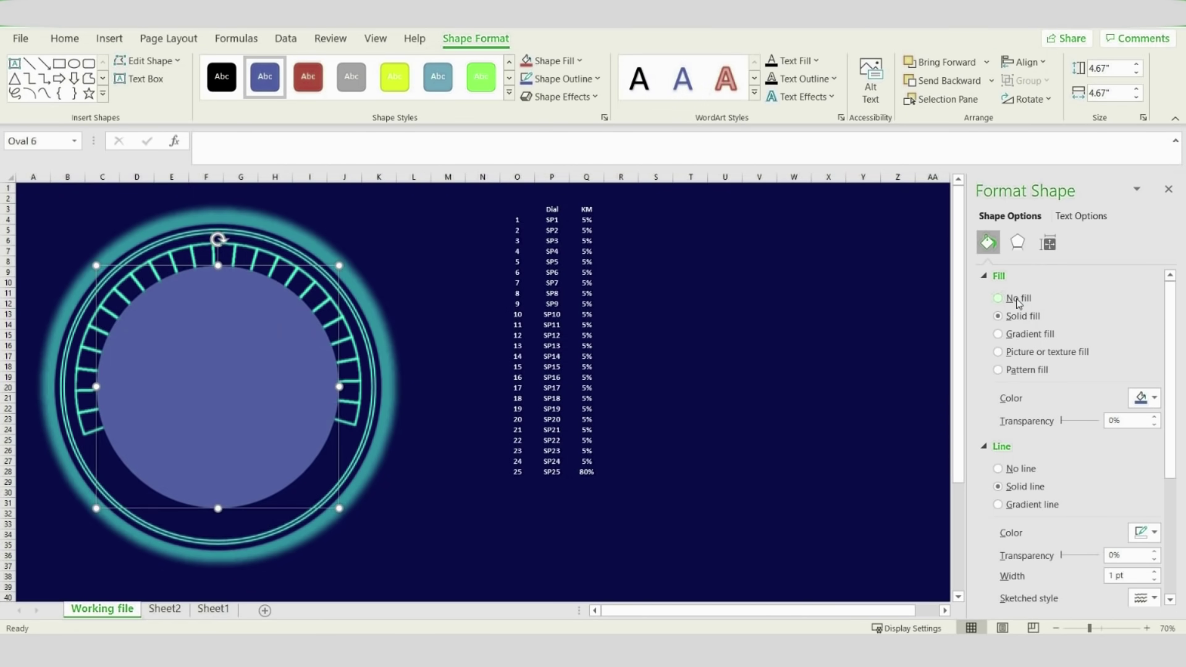
Fill the new circle with the dark blue of the sheet background and remove its outline
{"action": "left_click", "coordinate": [1142, 398]}
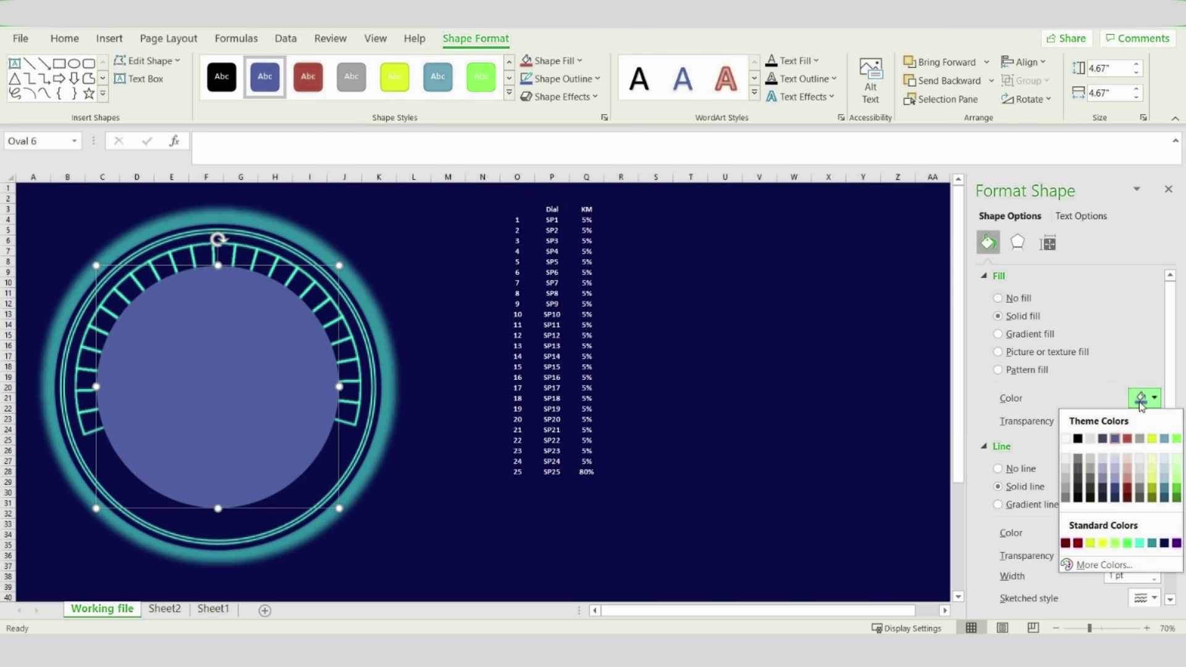
{"action": "left_click", "coordinate": [1165, 543]}
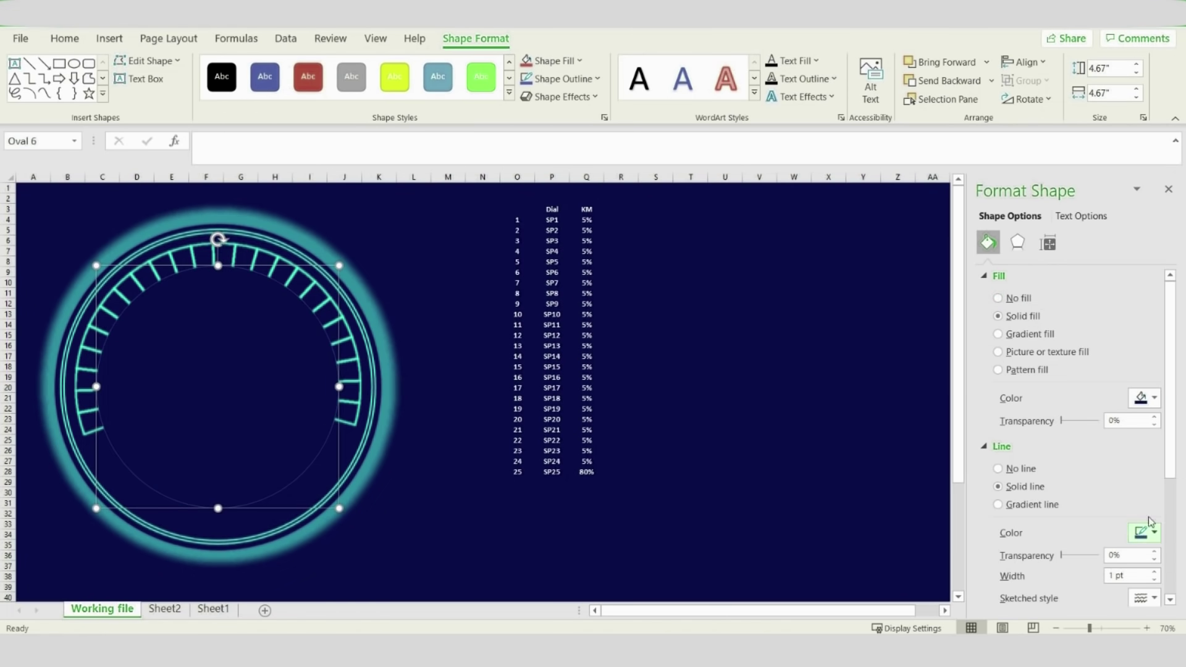
{"action": "left_click", "coordinate": [999, 275]}
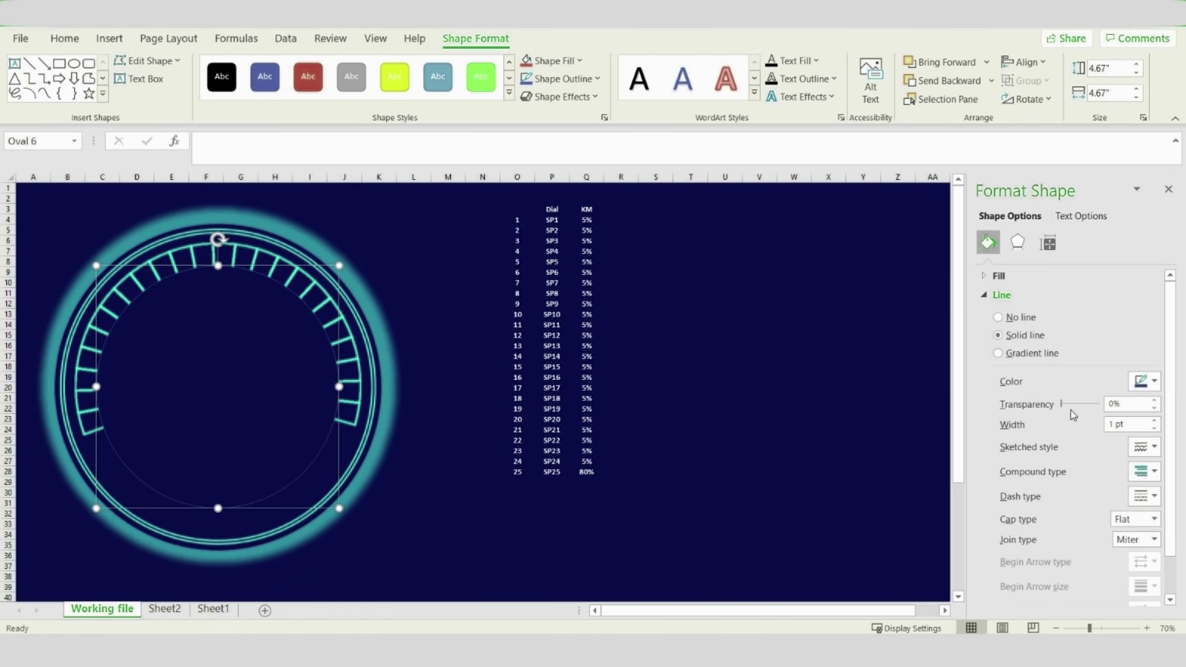
{"action": "left_click", "coordinate": [999, 317]}
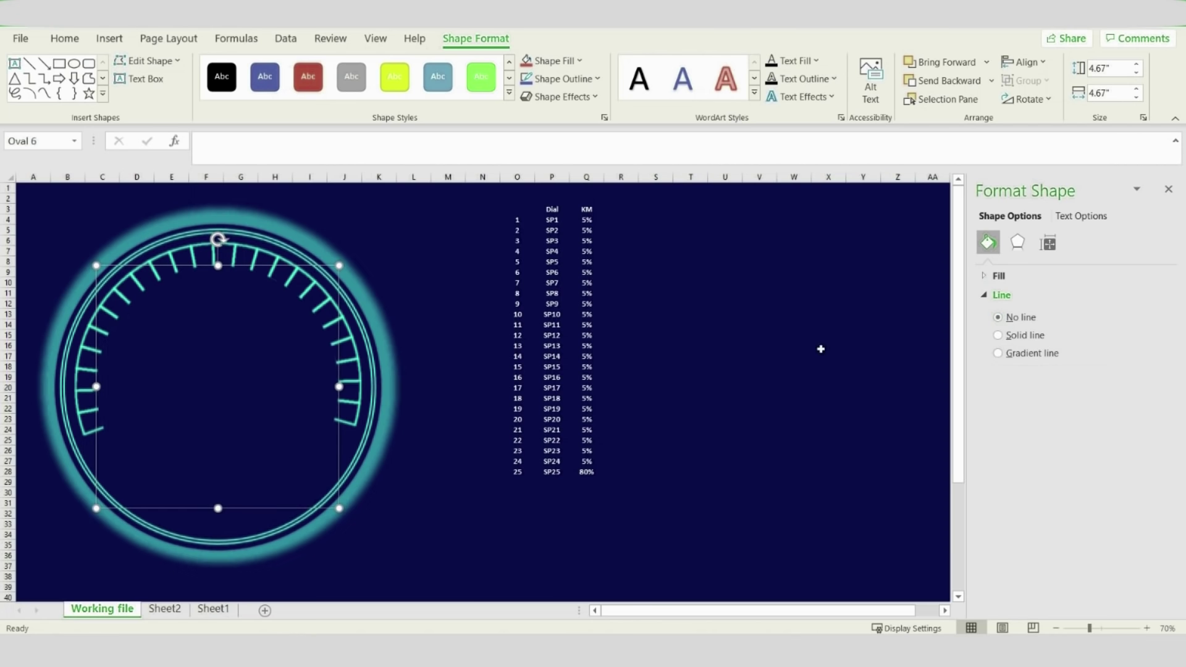
{"action": "left_click", "coordinate": [424, 402]}
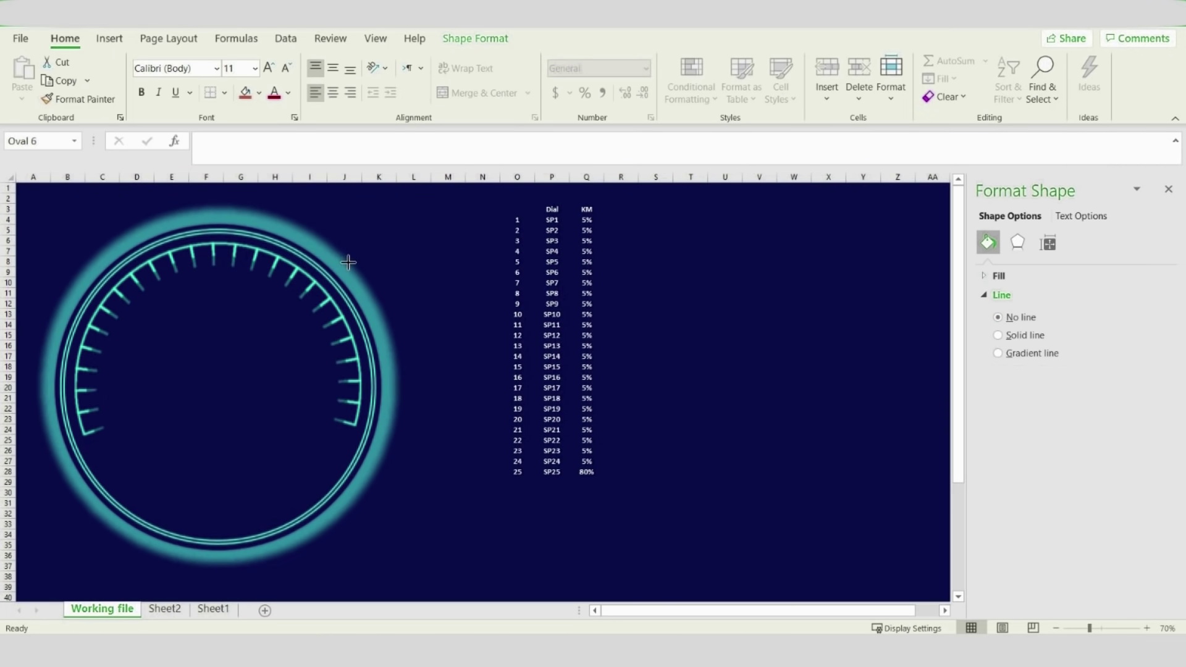
Enlarge the dark blue circle about its centre so only short tick marks of the pie show around it
{"action": "left_click", "coordinate": [349, 262]}
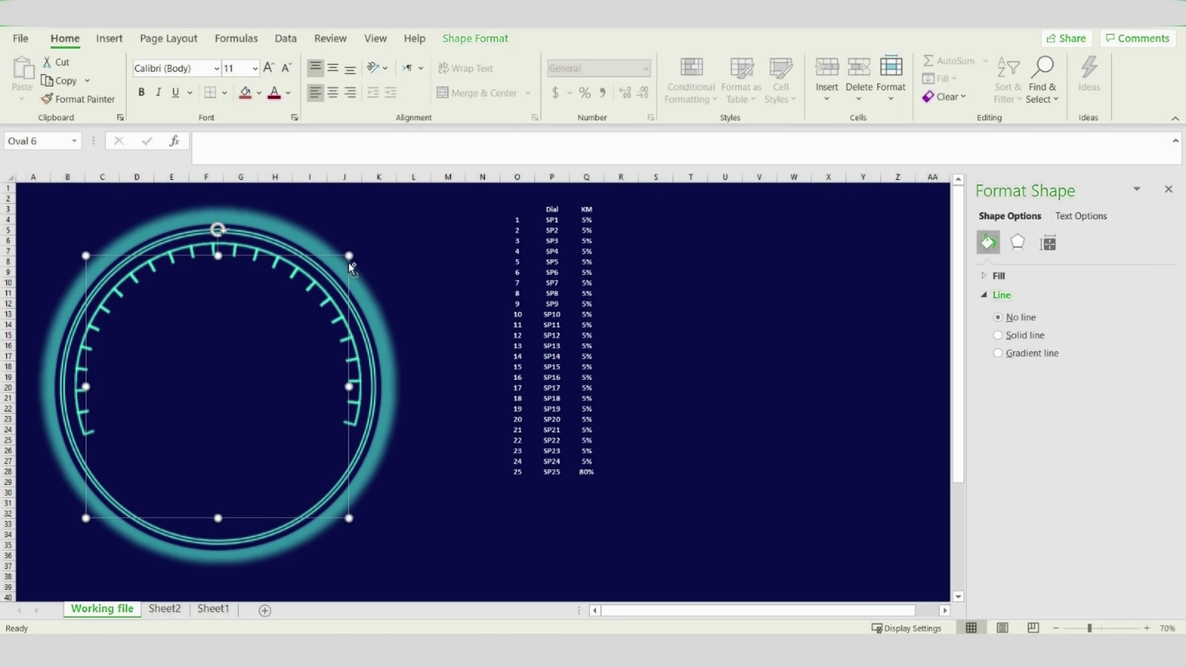
{"action": "left_click", "coordinate": [404, 316]}
{"action": "left_click", "coordinate": [448, 408]}
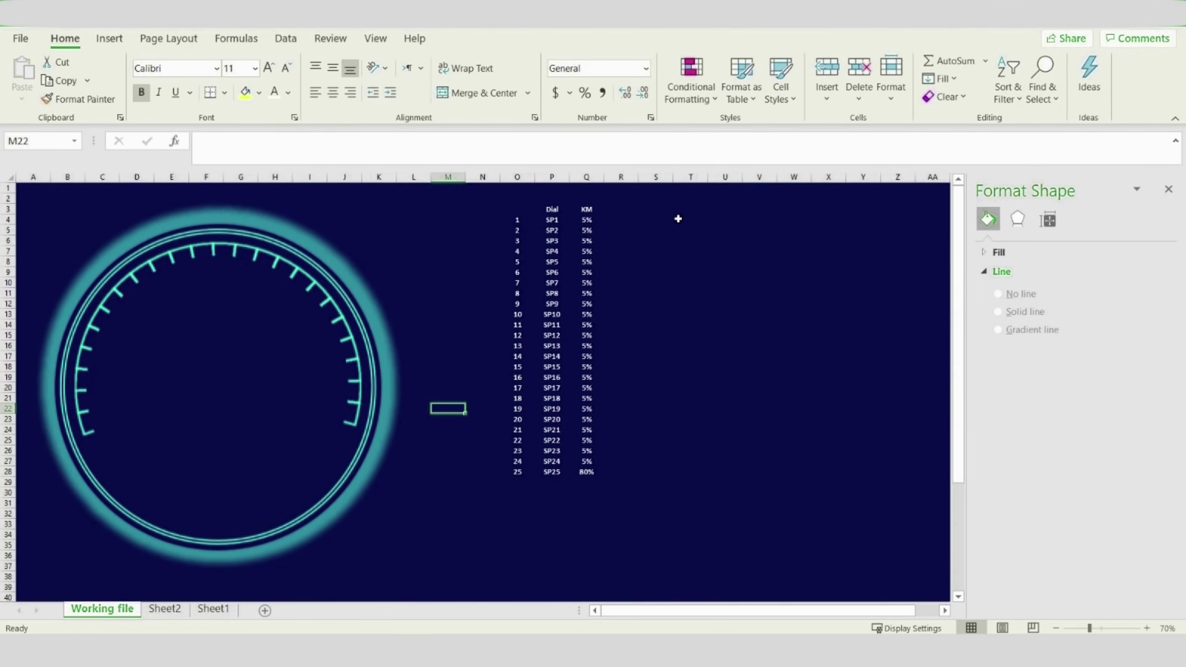
Enter the headers Dial in T3 and KM in U3 for a second data table
{"action": "left_click", "coordinate": [698, 209]}
{"action": "type", "text": "Dial"}
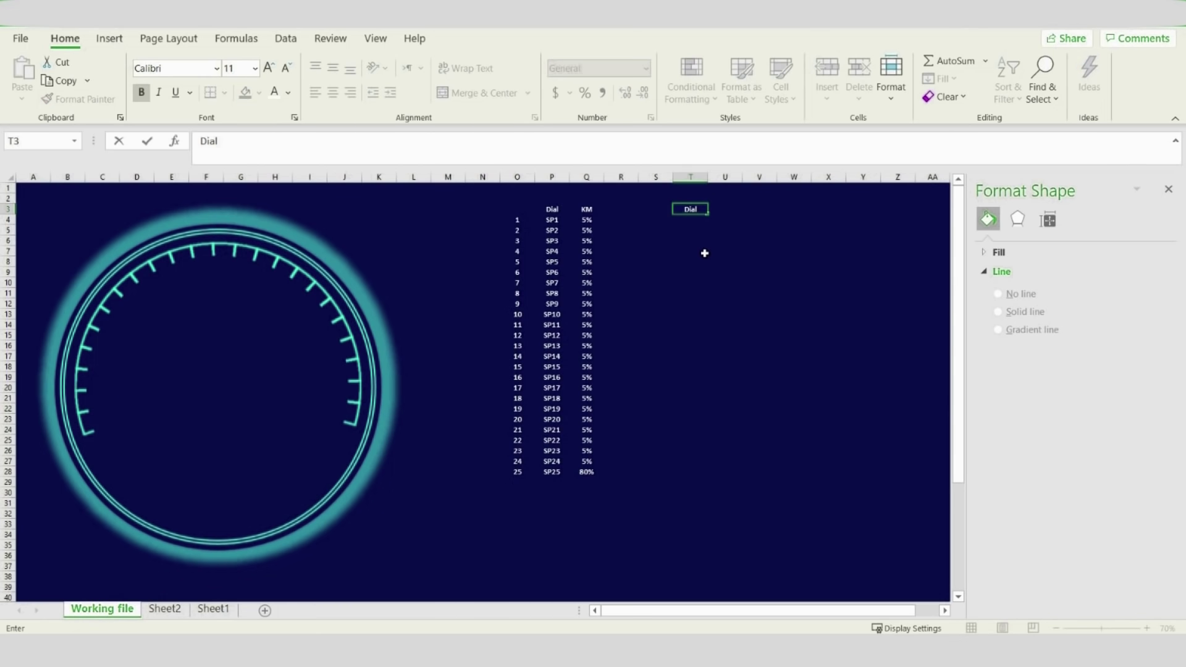
{"action": "key", "text": "Tab"}
{"action": "type", "text": "KM"}
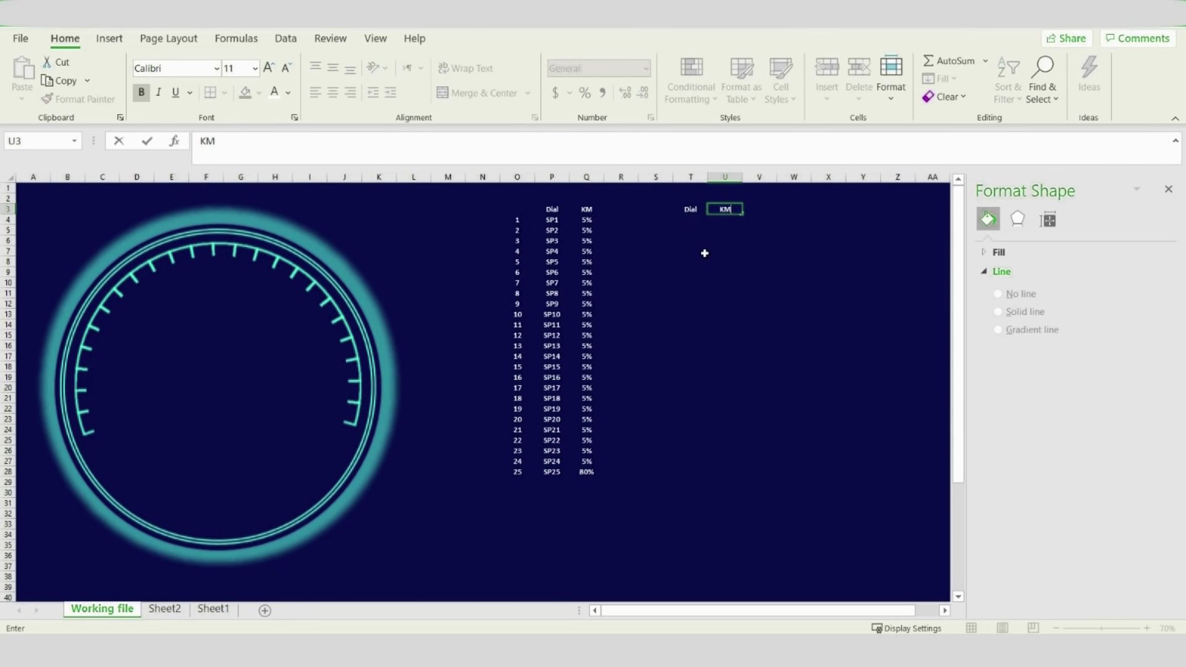
Number the rows of the second table from 1 to 7 in S4:S10 as a filled series
{"action": "left_click", "coordinate": [666, 220]}
{"action": "type", "text": "1"}
{"action": "key", "text": "Return"}
{"action": "key", "text": "Return"}
{"action": "left_click", "coordinate": [666, 220]}
{"action": "left_click_drag", "start_coordinate": [673, 224], "coordinate": [675, 285]}
{"action": "left_click", "coordinate": [681, 296]}
{"action": "left_click", "coordinate": [704, 332]}
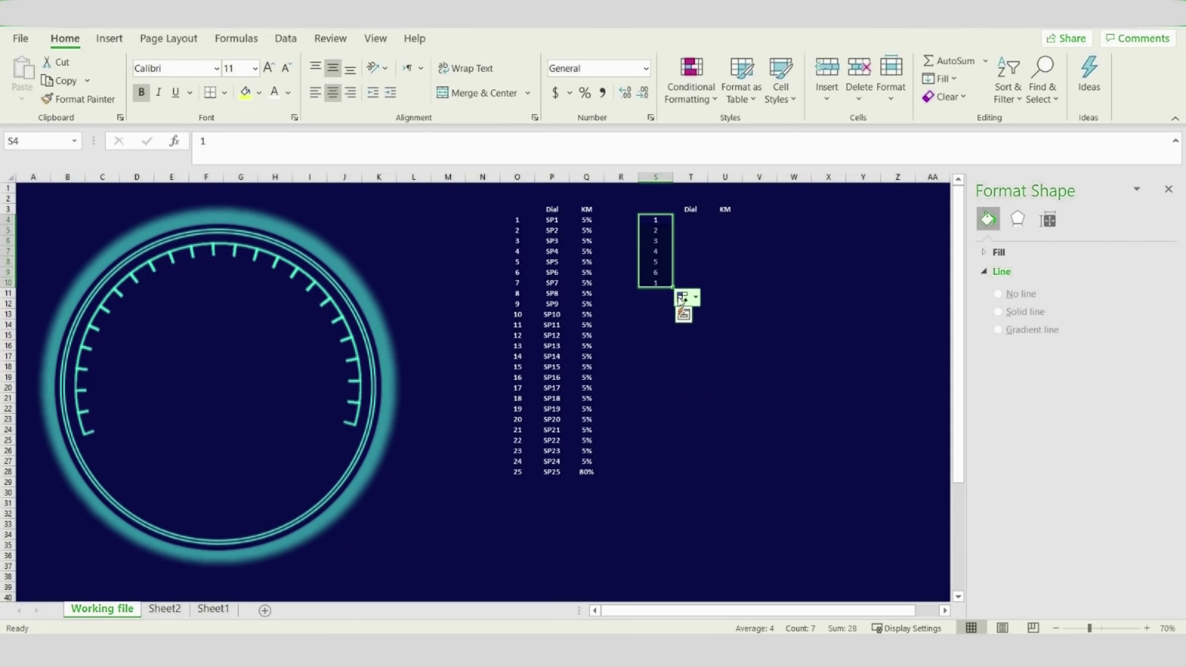
Fill the second table's Dial column, T4:T10, with the labels P1 to P7
{"action": "left_click", "coordinate": [687, 219]}
{"action": "type", "text": "P1"}
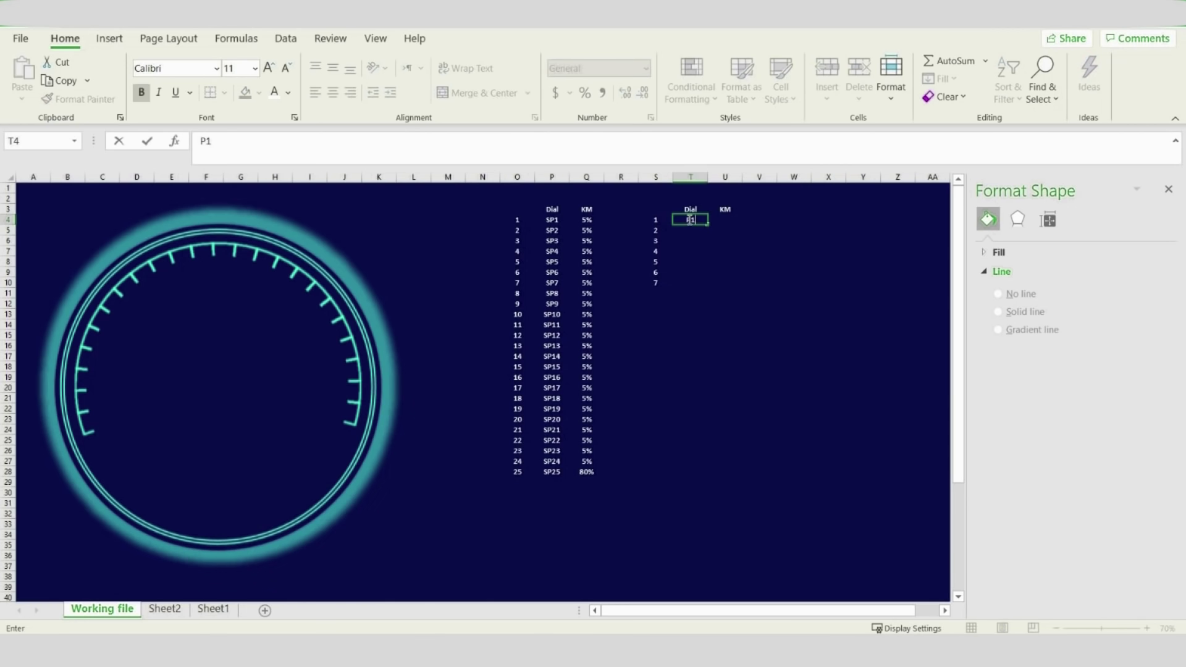
{"action": "key", "text": "Return"}
{"action": "left_click", "coordinate": [689, 221]}
{"action": "left_click_drag", "start_coordinate": [707, 225], "coordinate": [708, 295]}
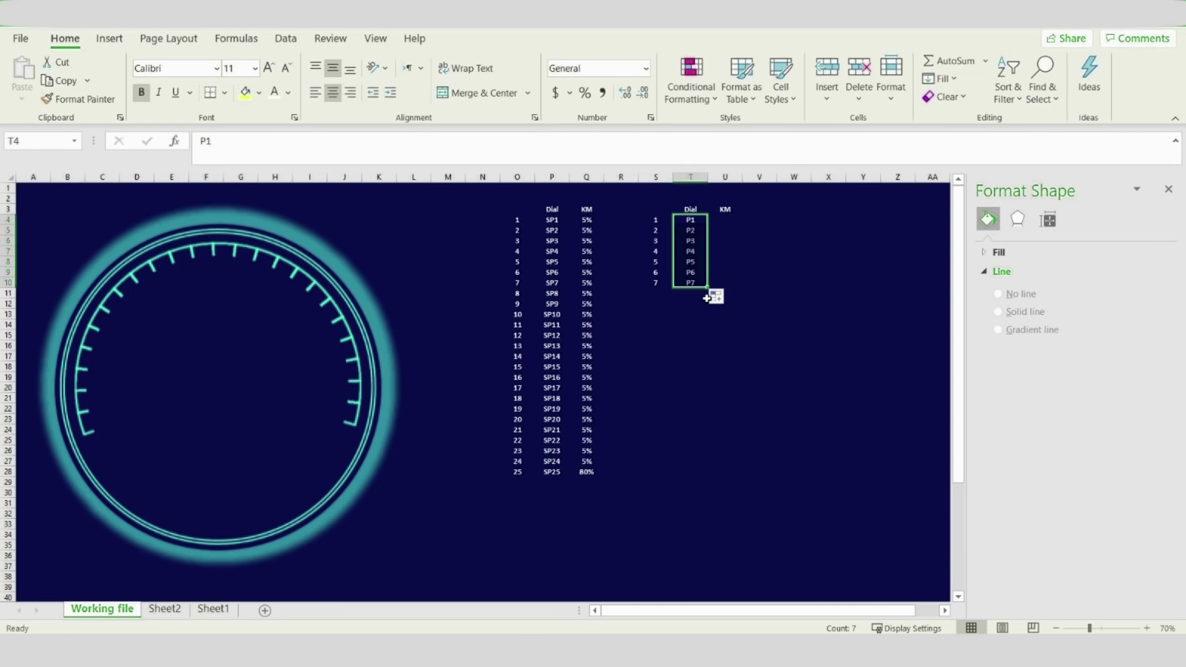
Enter 20% in the KM cells U4:U9 and 80% in U10
{"action": "left_click", "coordinate": [719, 221]}
{"action": "type", "text": "20"}
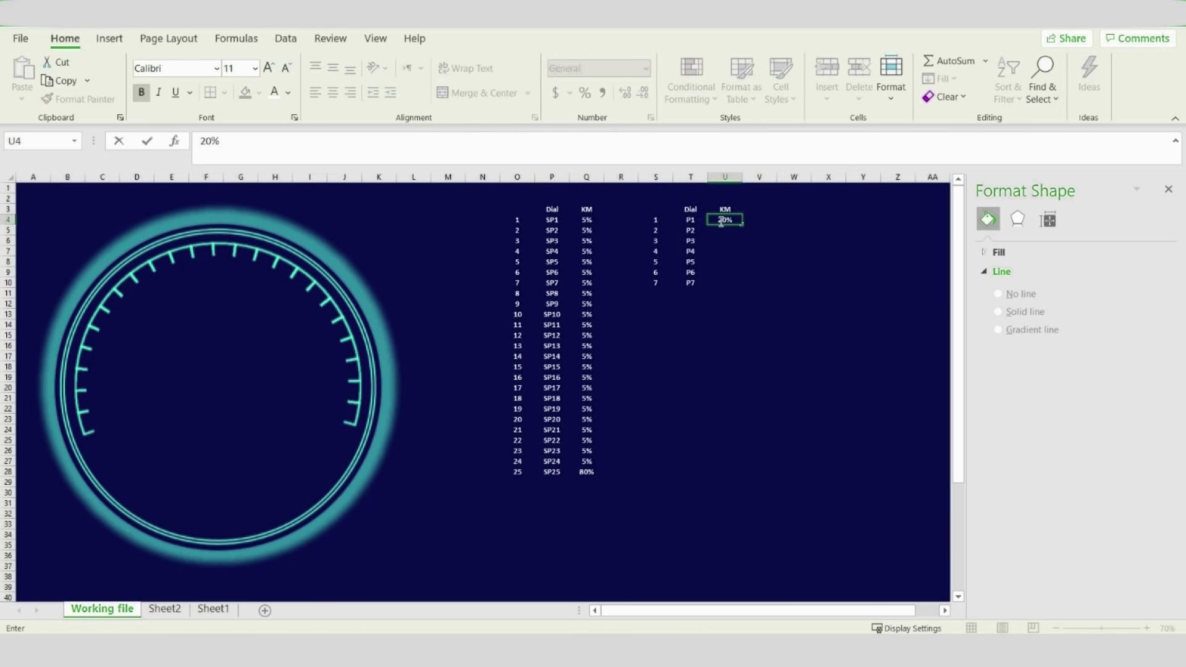
{"action": "key", "text": "ctrl+Return"}
{"action": "key", "text": "ctrl+c"}
{"action": "left_click_drag", "start_coordinate": [731, 231], "coordinate": [728, 273]}
{"action": "key", "text": "ctrl+v"}
{"action": "left_click", "coordinate": [727, 285]}
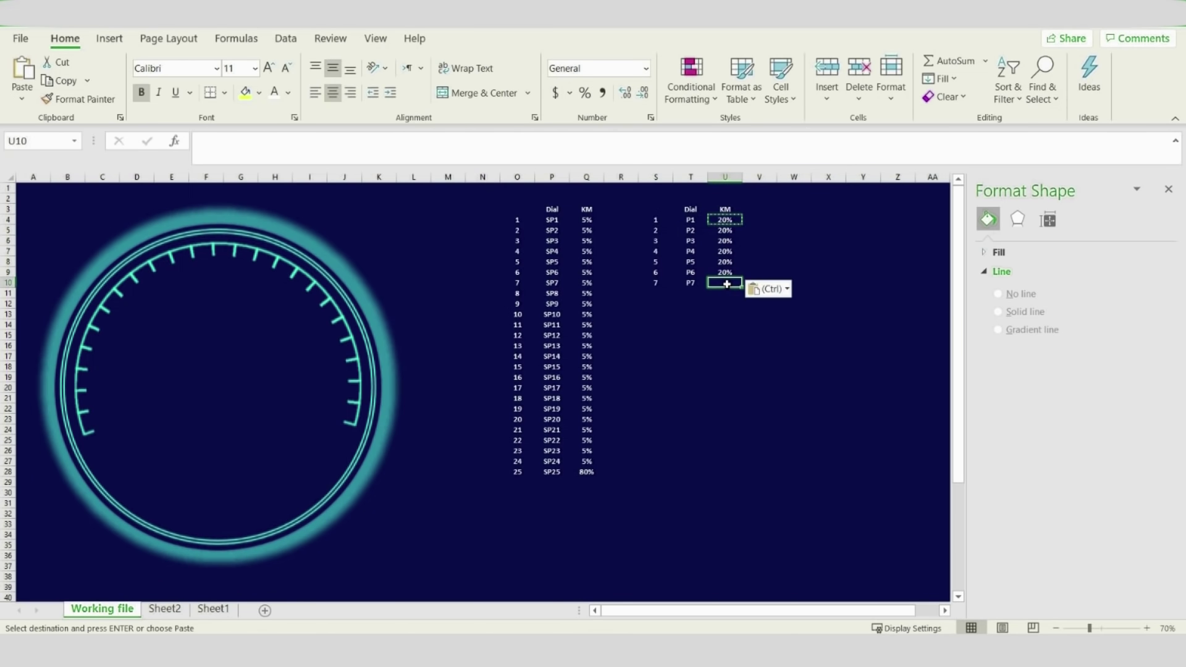
{"action": "type", "text": "80%"}
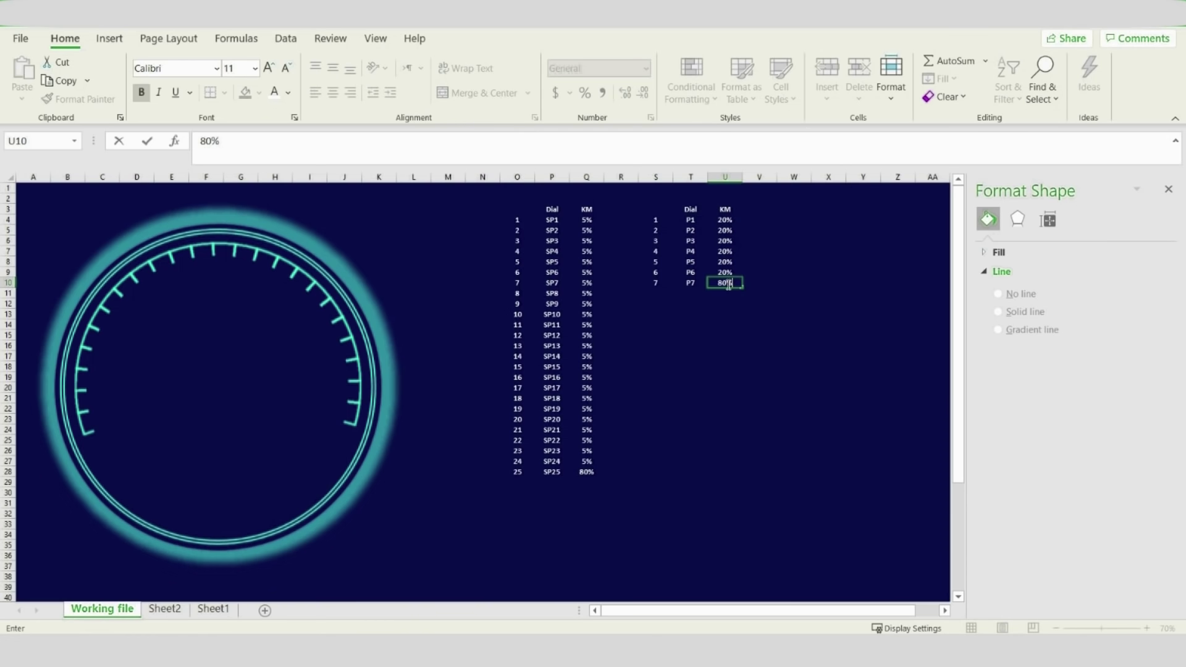
{"action": "left_click", "coordinate": [717, 317]}
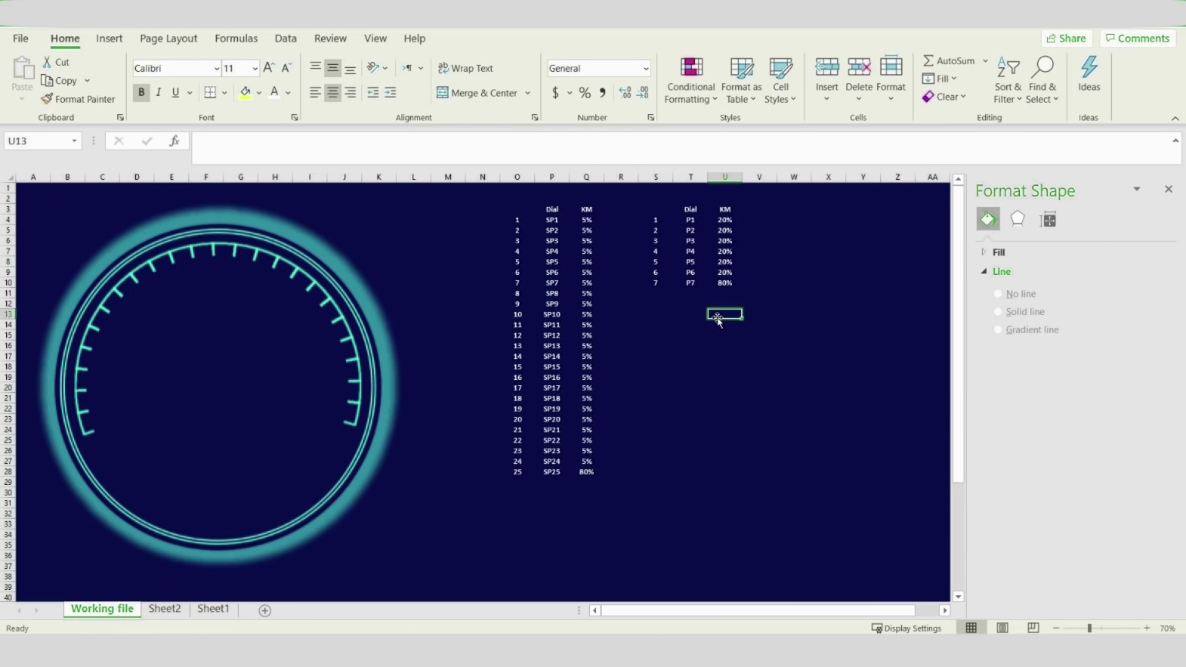
Insert a 2-D pie chart from the second table's data in T4:U10, without a chart title or legend
{"action": "left_click_drag", "start_coordinate": [688, 220], "coordinate": [721, 283]}
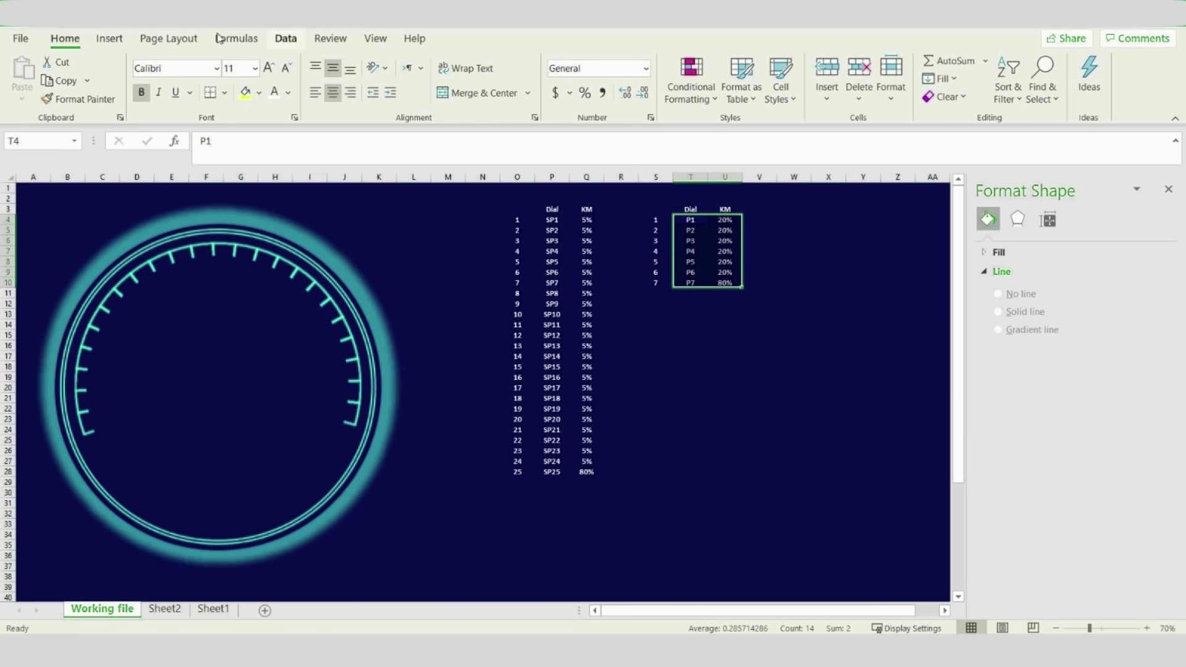
{"action": "left_click", "coordinate": [108, 38]}
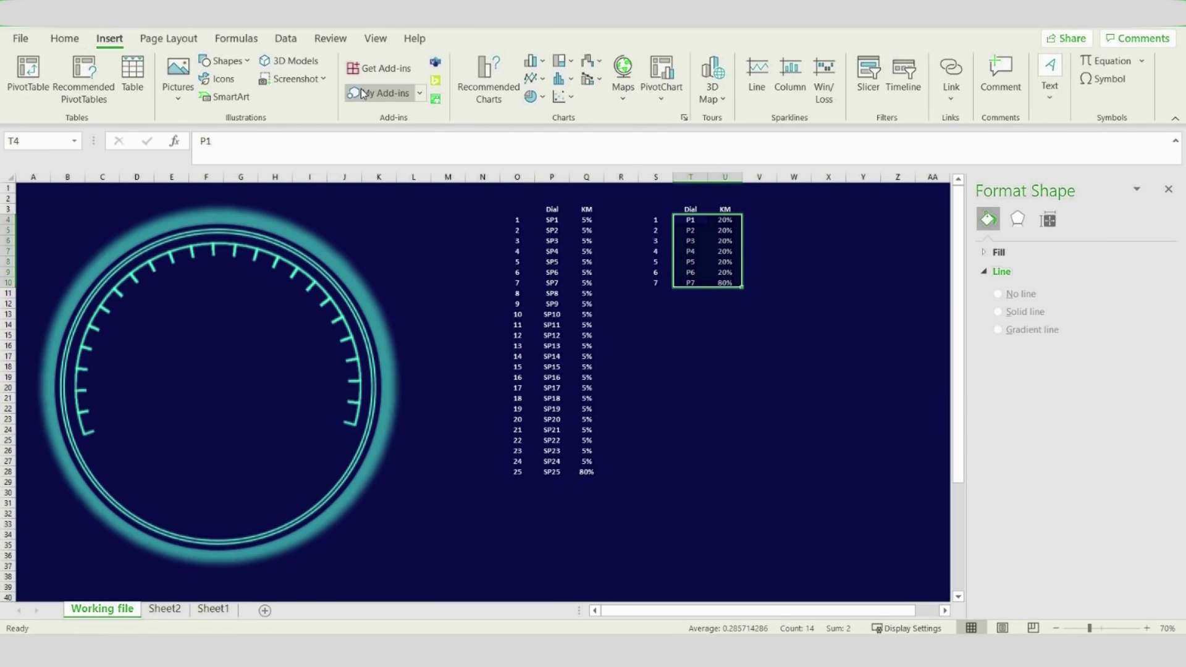
{"action": "left_click", "coordinate": [532, 97]}
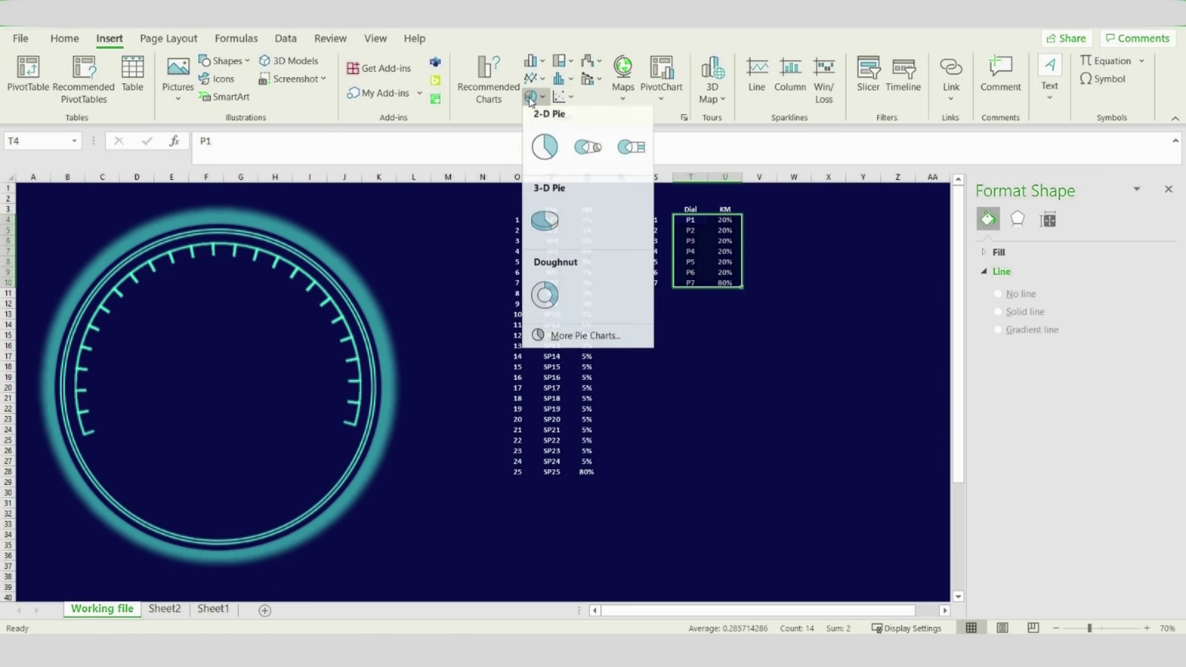
{"action": "left_click", "coordinate": [544, 152]}
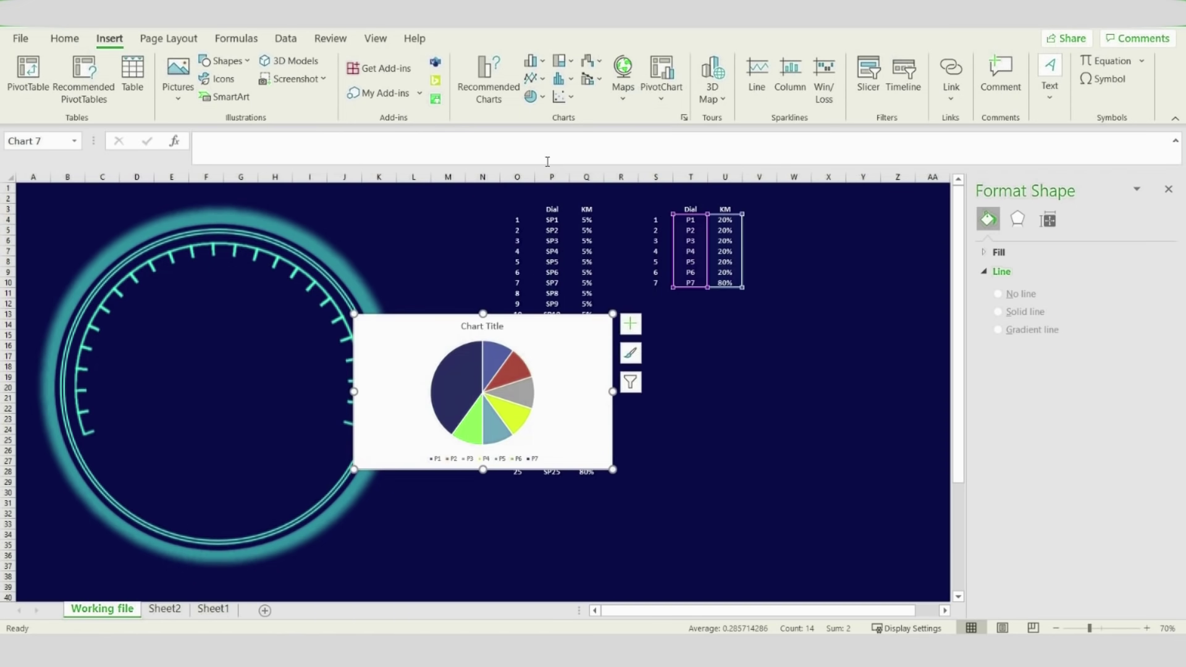
{"action": "left_click", "coordinate": [631, 323]}
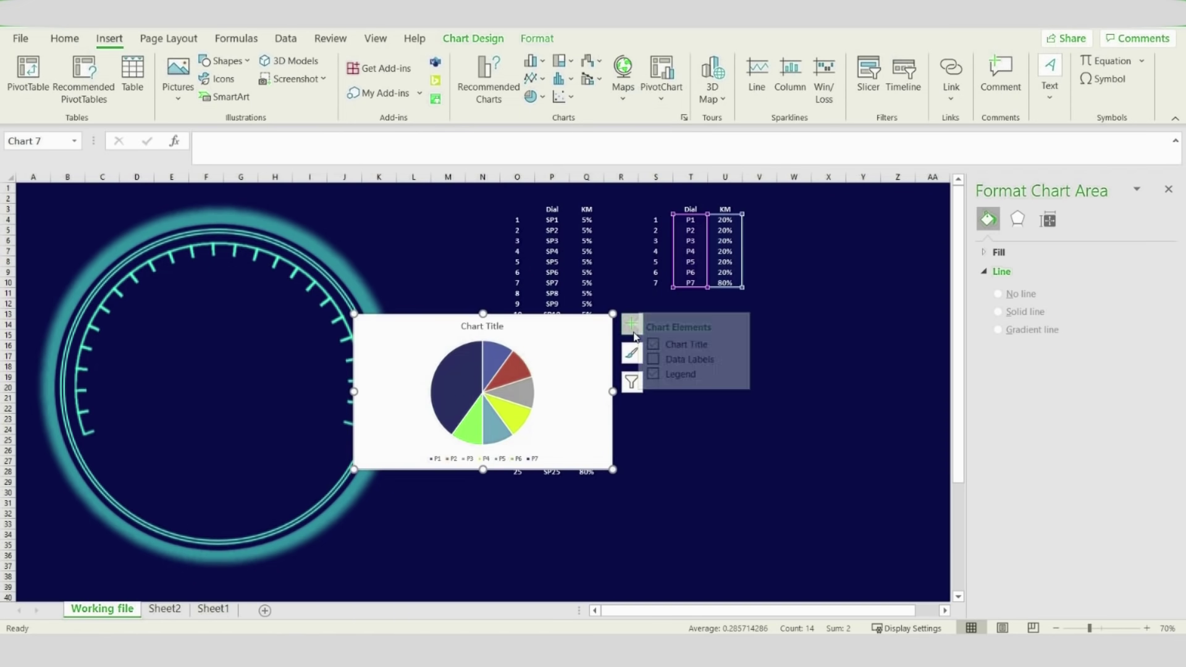
{"action": "left_click", "coordinate": [666, 345]}
{"action": "left_click", "coordinate": [666, 374]}
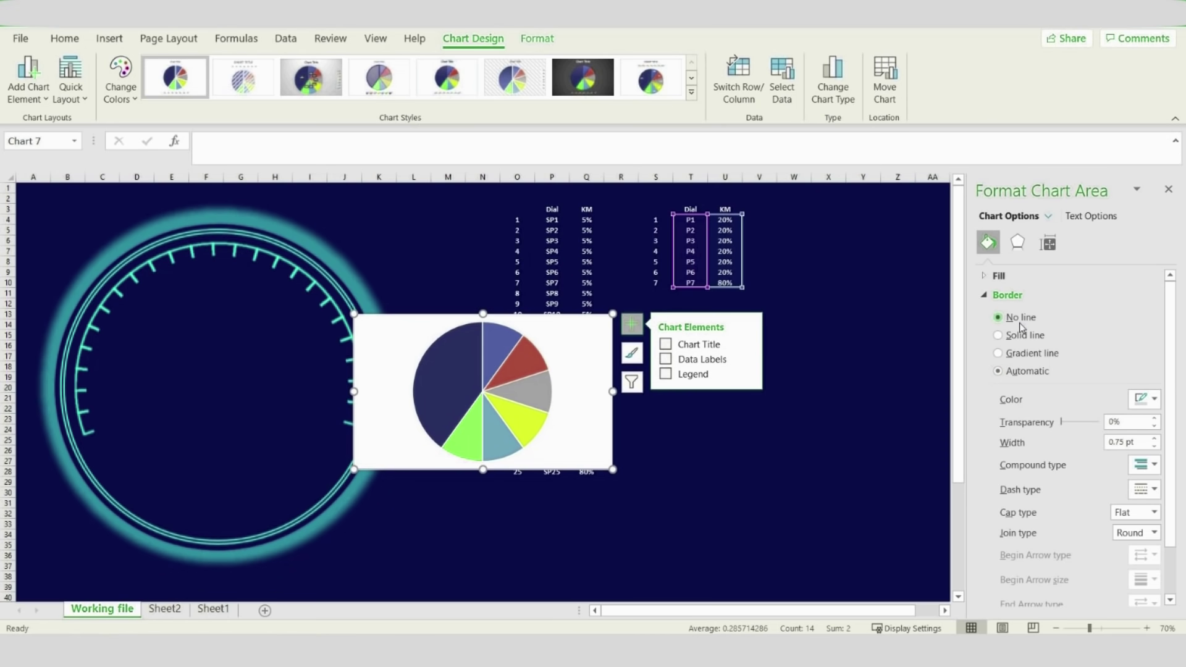
Make the pie's chart area transparent with no fill and no border, and move the chart below the second table
{"action": "left_click", "coordinate": [999, 276]}
{"action": "left_click", "coordinate": [1018, 299]}
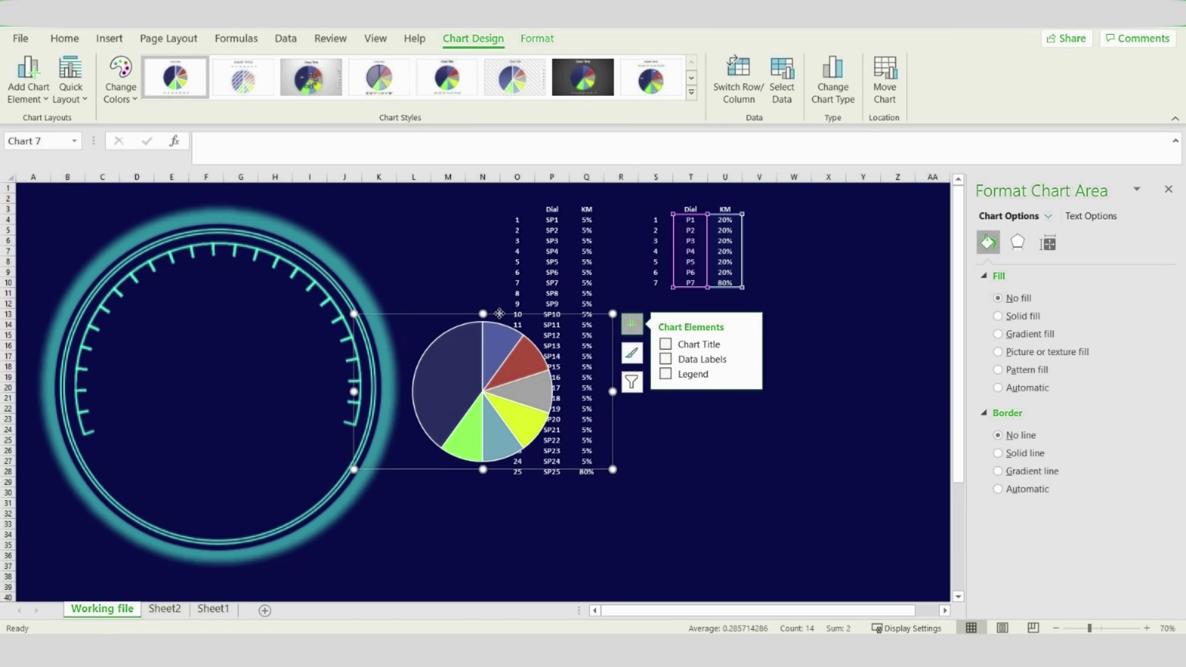
{"action": "left_click_drag", "start_coordinate": [500, 314], "coordinate": [664, 307]}
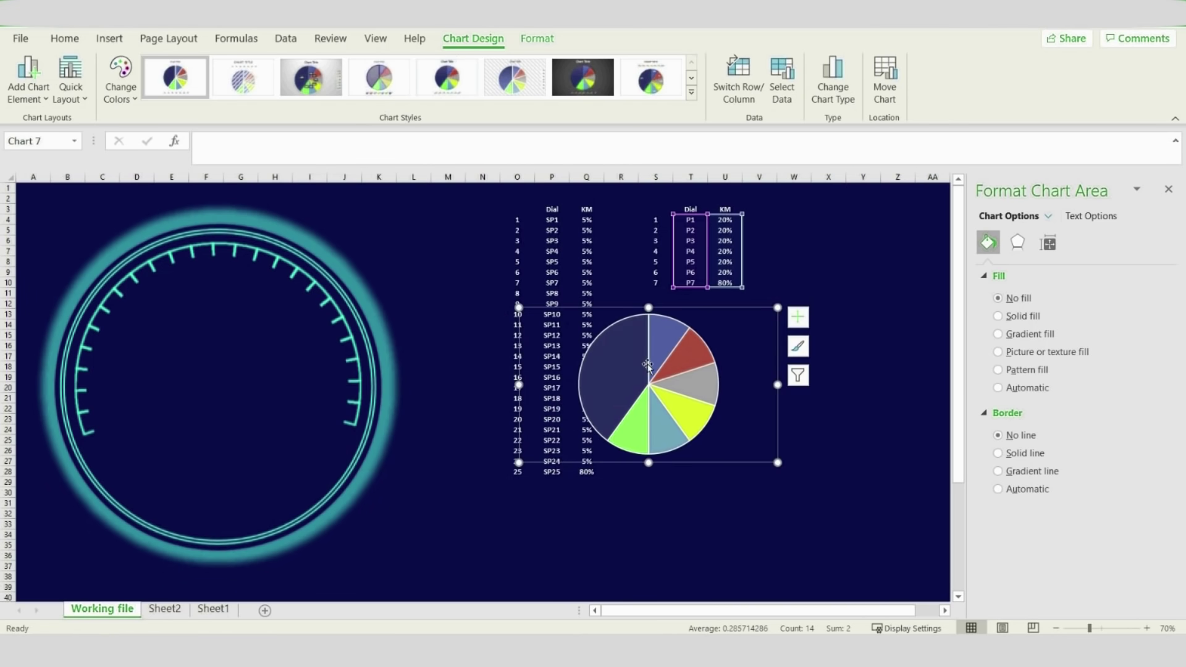
Set the pie series' angle of first slice to 250°
{"action": "left_click", "coordinate": [707, 346]}
{"action": "left_click", "coordinate": [1048, 243]}
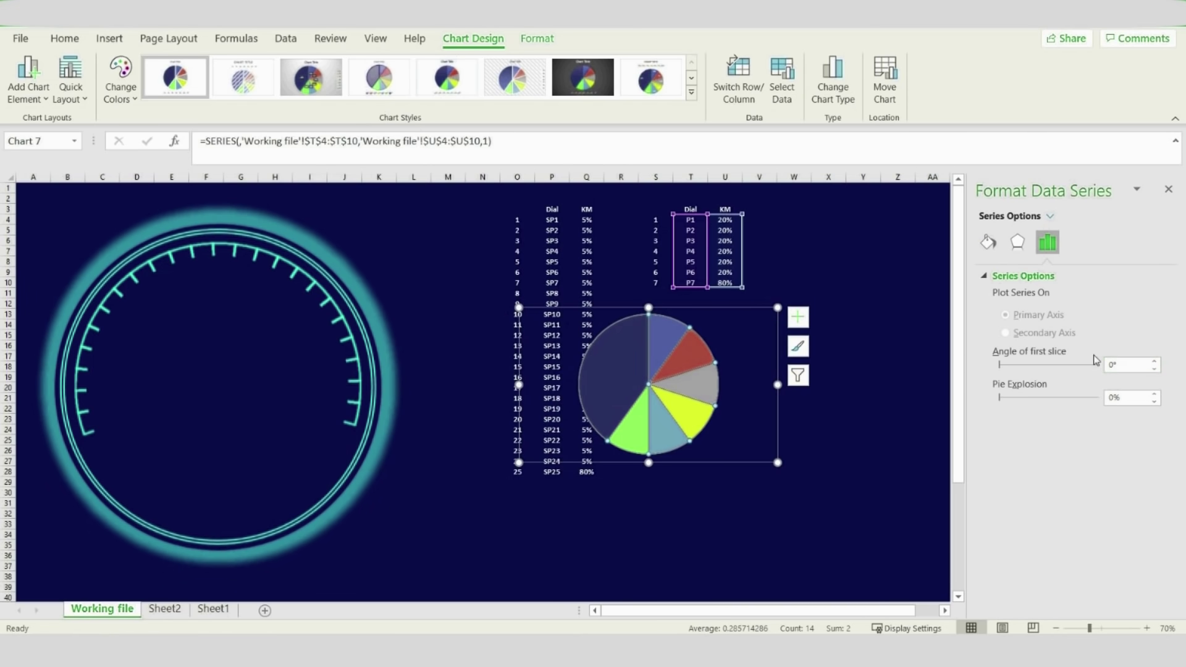
{"action": "left_click_drag", "start_coordinate": [1124, 364], "coordinate": [1084, 366]}
{"action": "key", "text": "Return"}
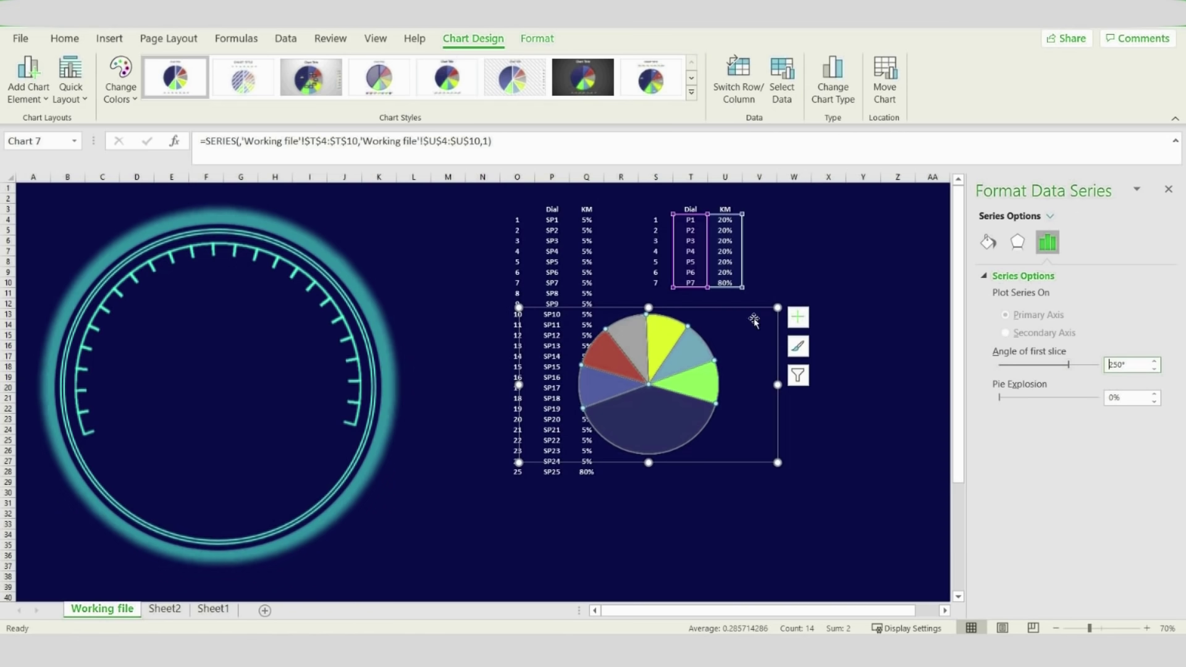
Remove the fill of the pie slices and outline them with a solid teal line 3 pt wide
{"action": "left_click", "coordinate": [987, 244]}
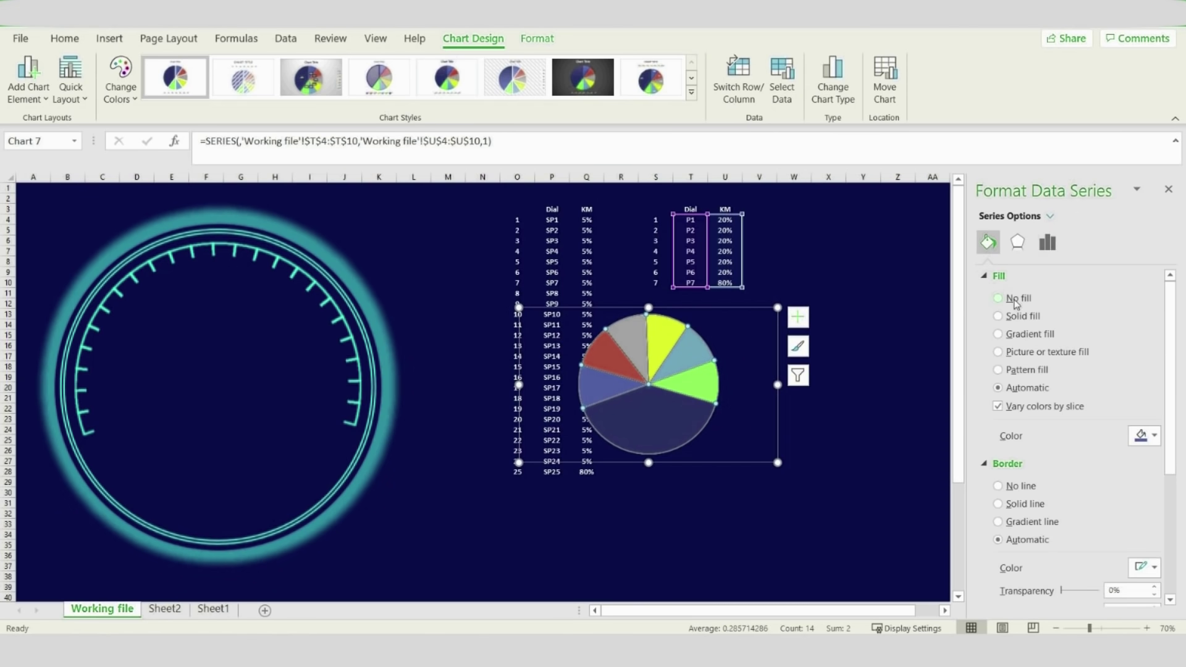
{"action": "left_click", "coordinate": [1018, 298]}
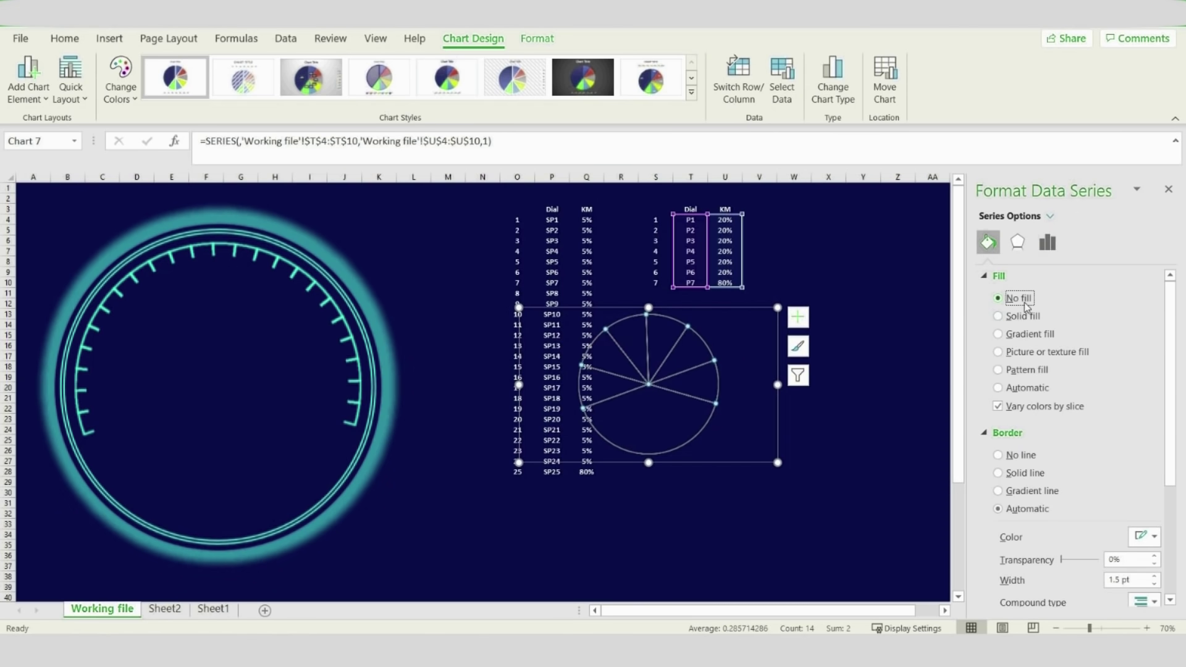
{"action": "left_click", "coordinate": [1026, 474]}
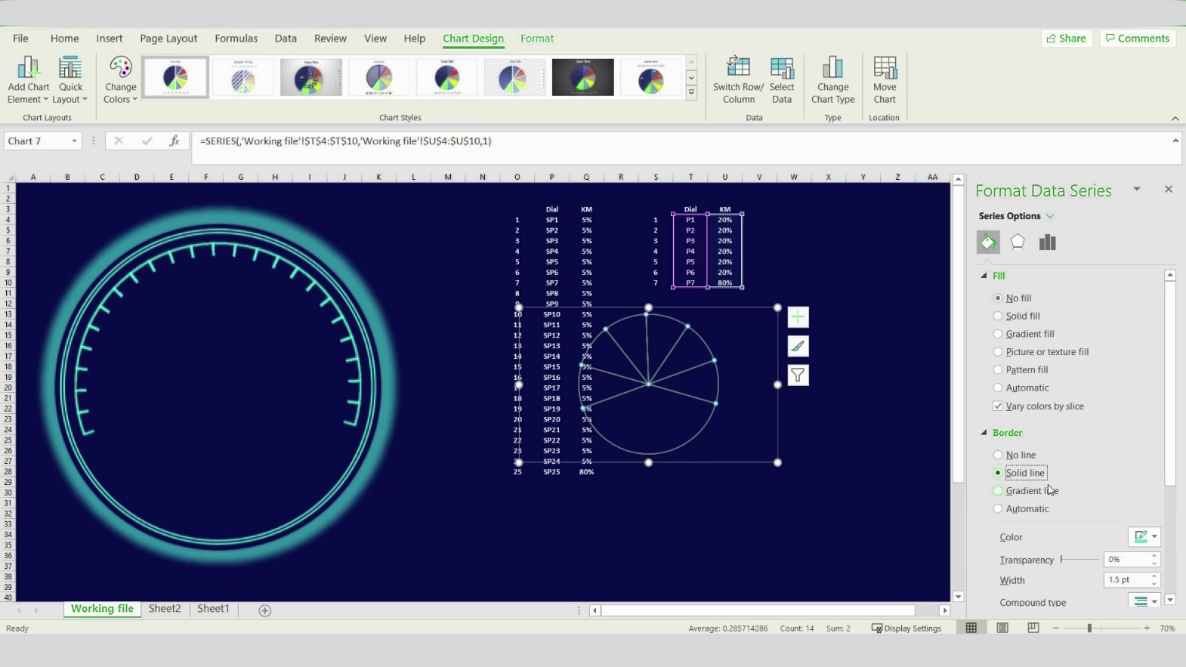
{"action": "left_click", "coordinate": [1153, 537]}
{"action": "left_click", "coordinate": [1140, 498]}
{"action": "left_click", "coordinate": [1154, 576]}
{"action": "left_click", "coordinate": [1154, 576]}
{"action": "left_click", "coordinate": [1154, 576]}
{"action": "left_click", "coordinate": [1154, 576]}
{"action": "left_click", "coordinate": [1154, 576]}
{"action": "left_click", "coordinate": [1154, 576]}
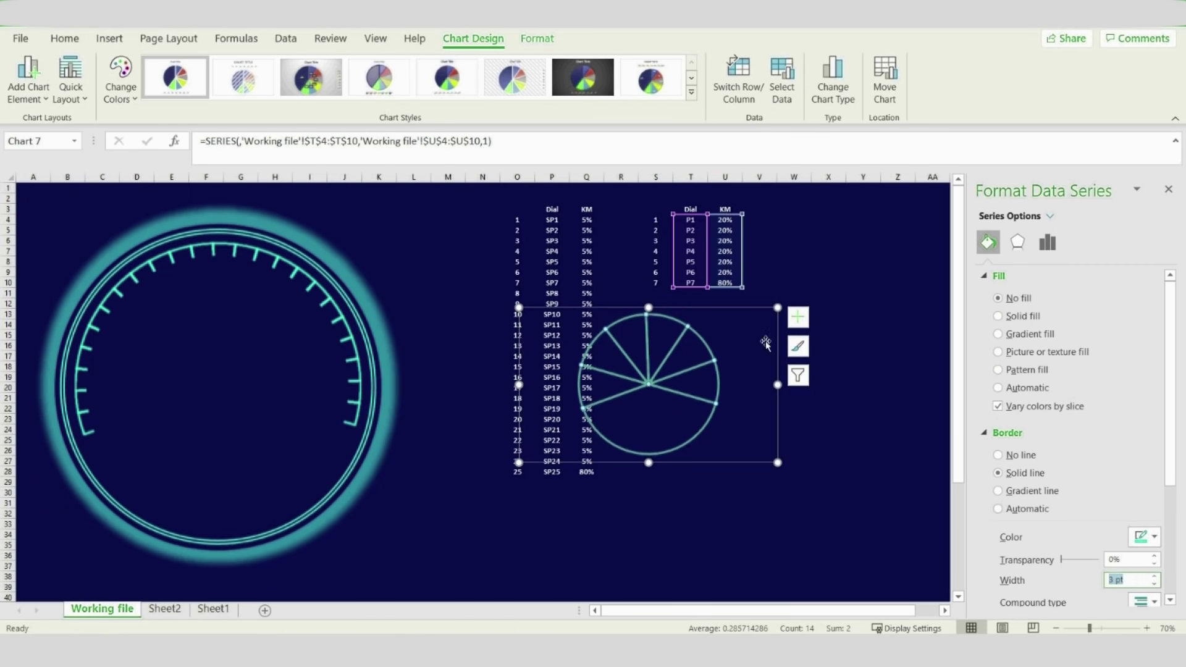
Move the pie chart onto the dial and apply a glow preset, adjusting it to 23 pt size and 0% transparency
{"action": "left_click_drag", "start_coordinate": [729, 308], "coordinate": [293, 326]}
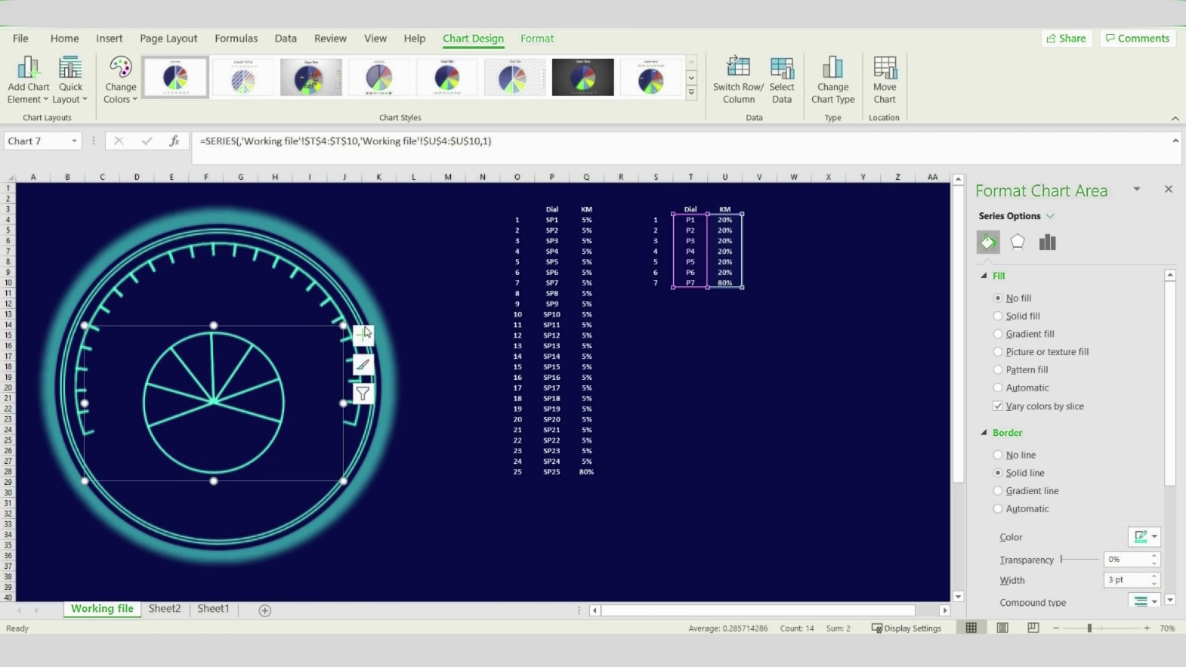
{"action": "left_click", "coordinate": [1018, 243]}
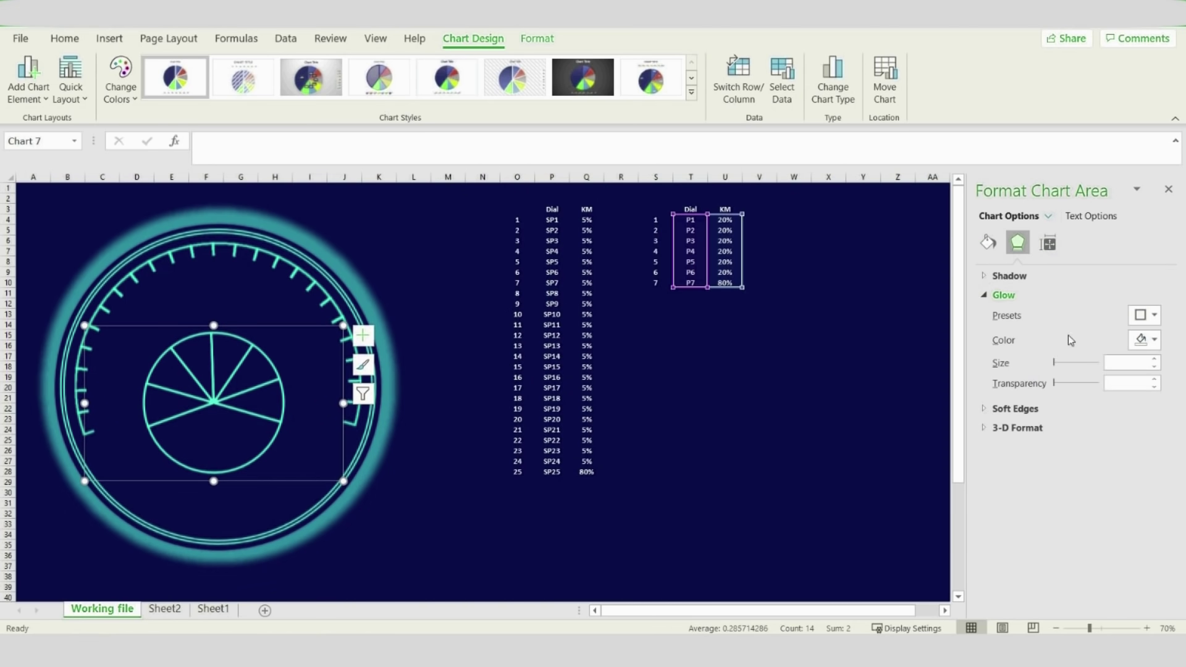
{"action": "left_click", "coordinate": [1147, 315]}
{"action": "left_click", "coordinate": [947, 446]}
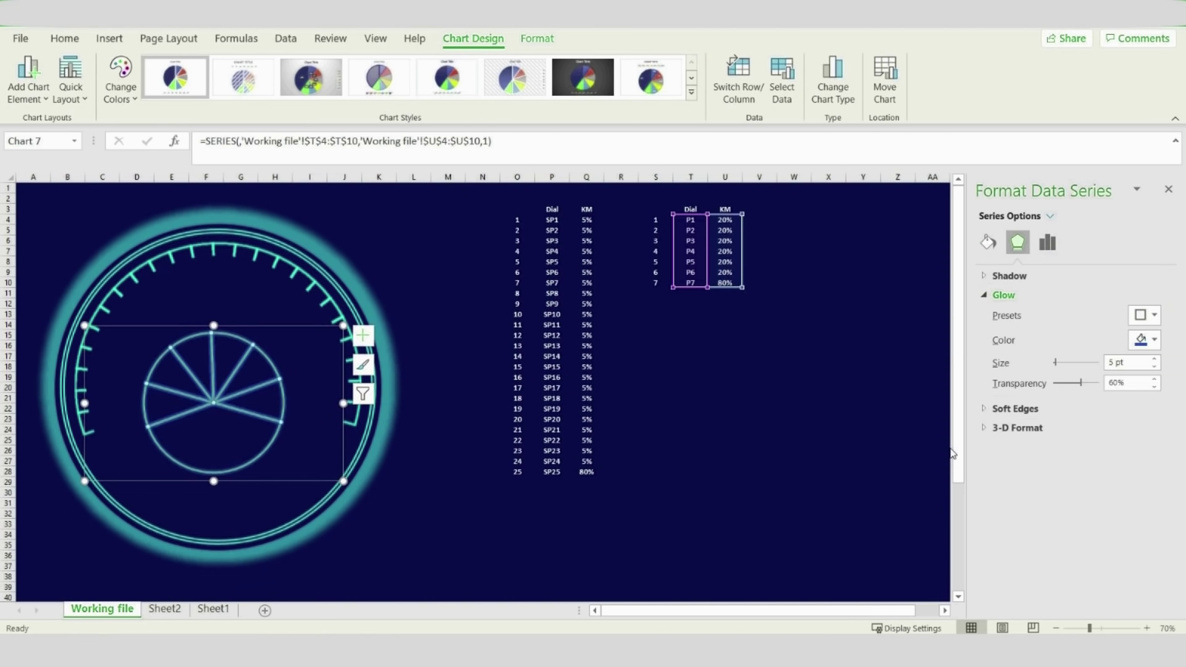
{"action": "left_click", "coordinate": [1154, 362]}
{"action": "left_click", "coordinate": [1154, 362]}
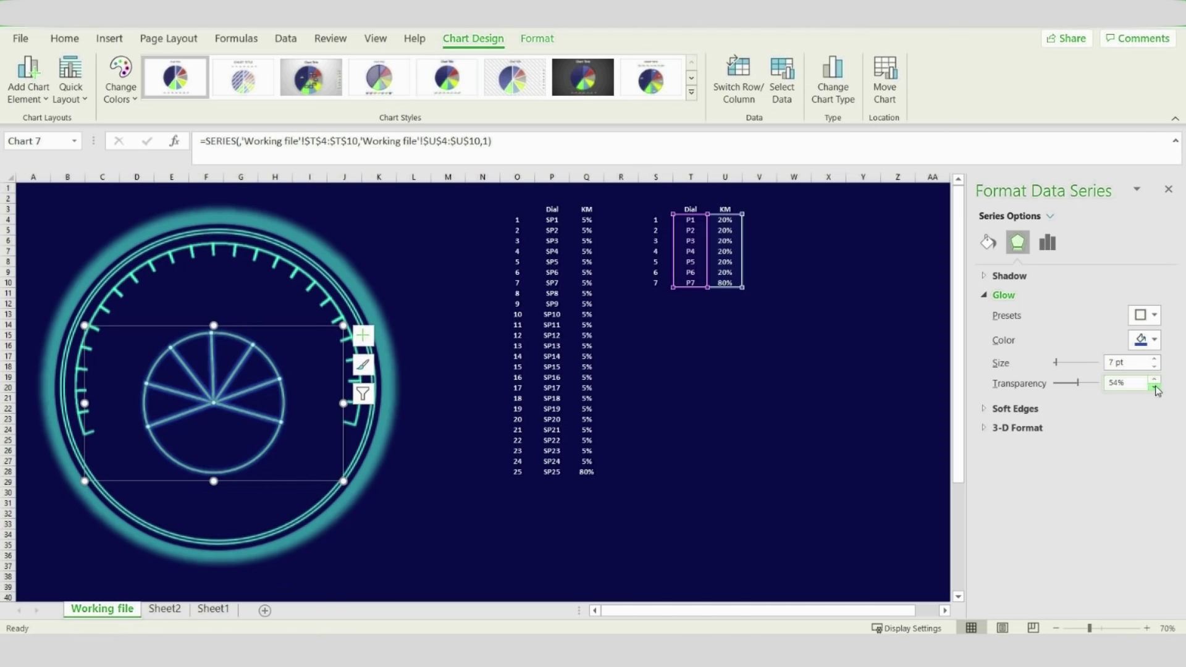
Enlarge and reposition the pie chart so that its outline fits the dial's tick ring
{"action": "left_click_drag", "start_coordinate": [343, 326], "coordinate": [436, 271]}
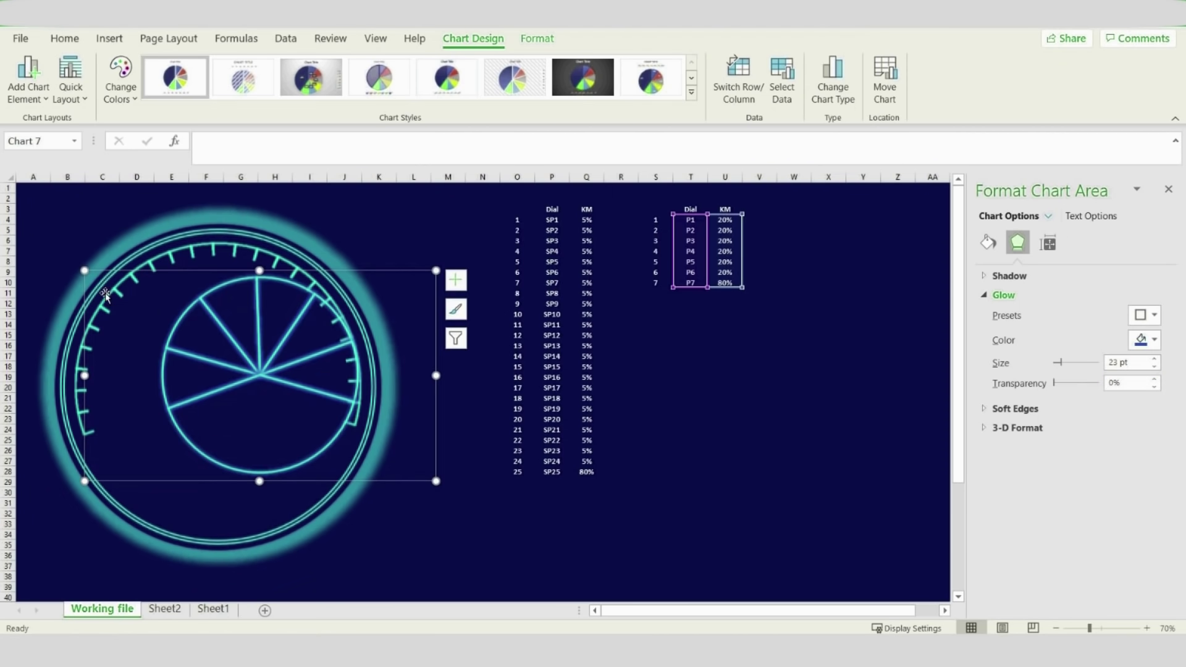
{"action": "left_click_drag", "start_coordinate": [85, 270], "coordinate": [52, 251]}
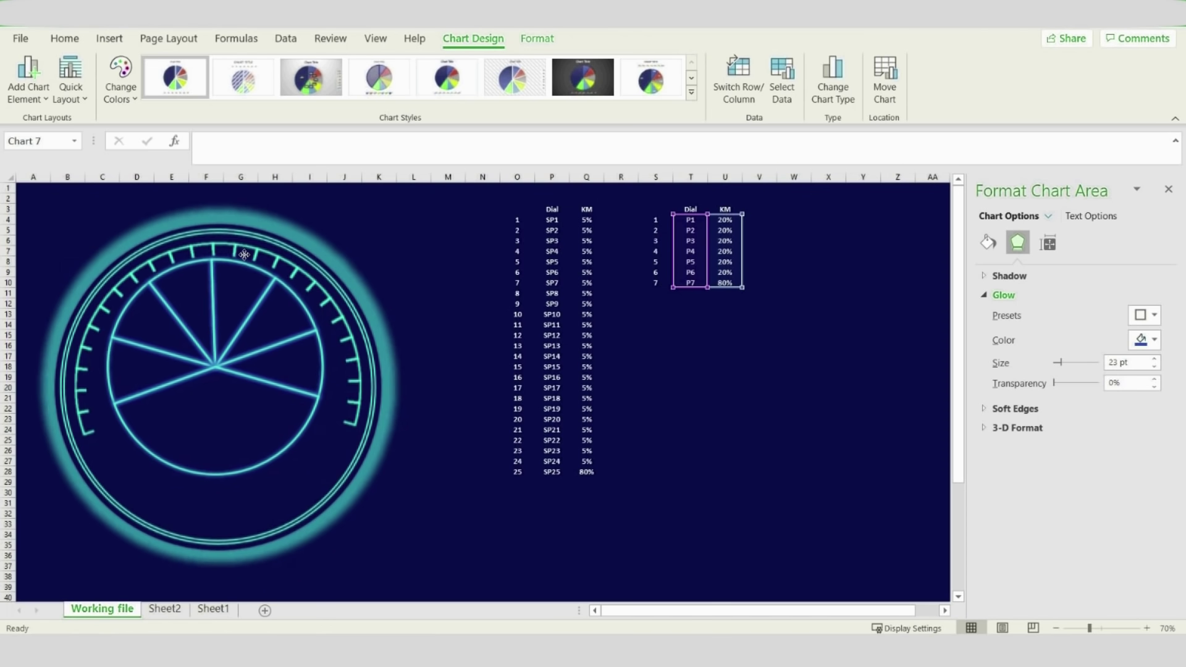
{"action": "left_click", "coordinate": [276, 312]}
{"action": "left_click_drag", "start_coordinate": [406, 481], "coordinate": [517, 544]}
{"action": "left_click_drag", "start_coordinate": [518, 392], "coordinate": [402, 388]}
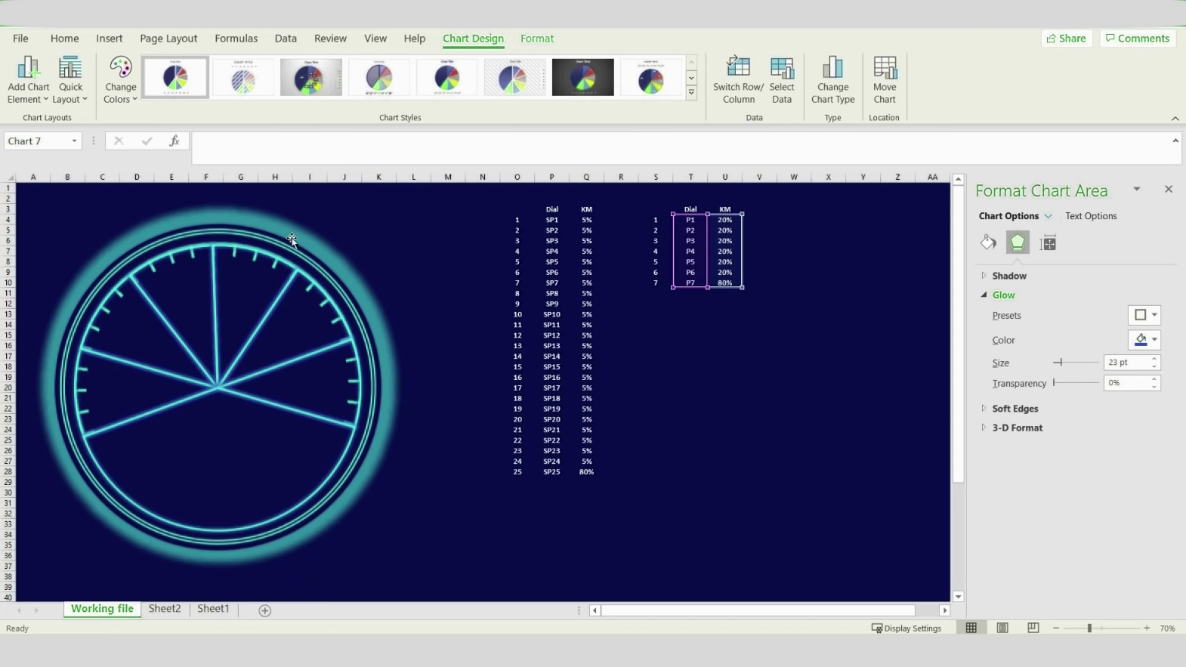
Fine-tune the pie's alignment with the tick ring and set its glow size to 40 pt
{"action": "left_click", "coordinate": [291, 239]}
{"action": "left_click_drag", "start_coordinate": [411, 539], "coordinate": [408, 537]}
{"action": "left_click", "coordinate": [1154, 359]}
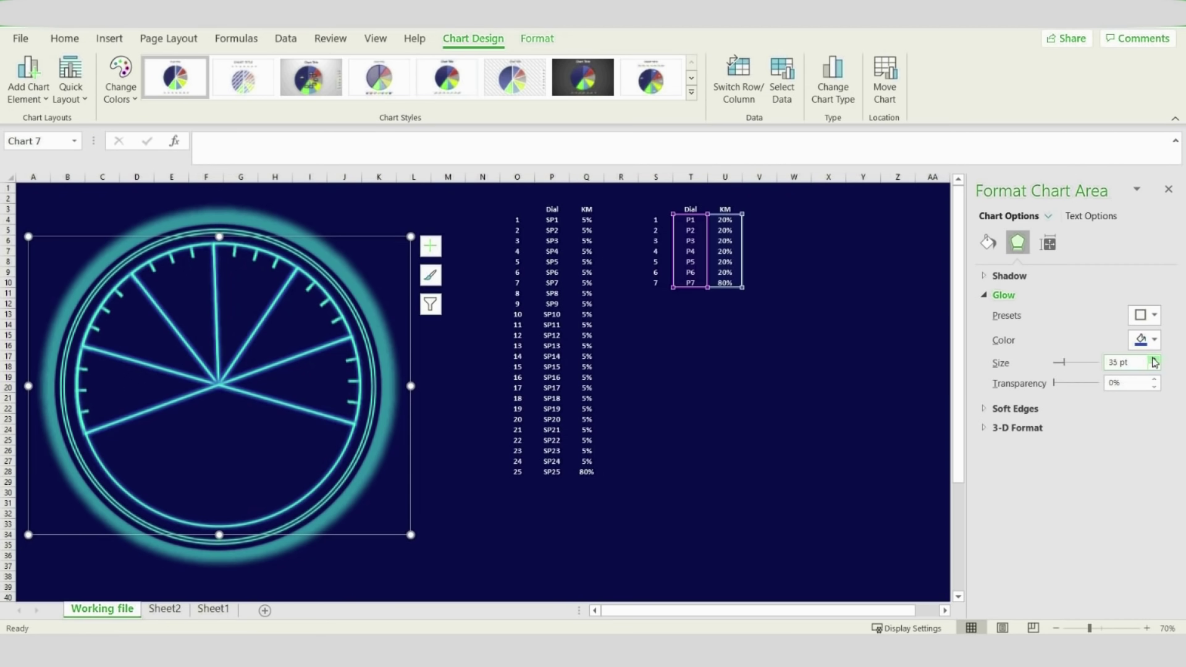
{"action": "left_click", "coordinate": [438, 459]}
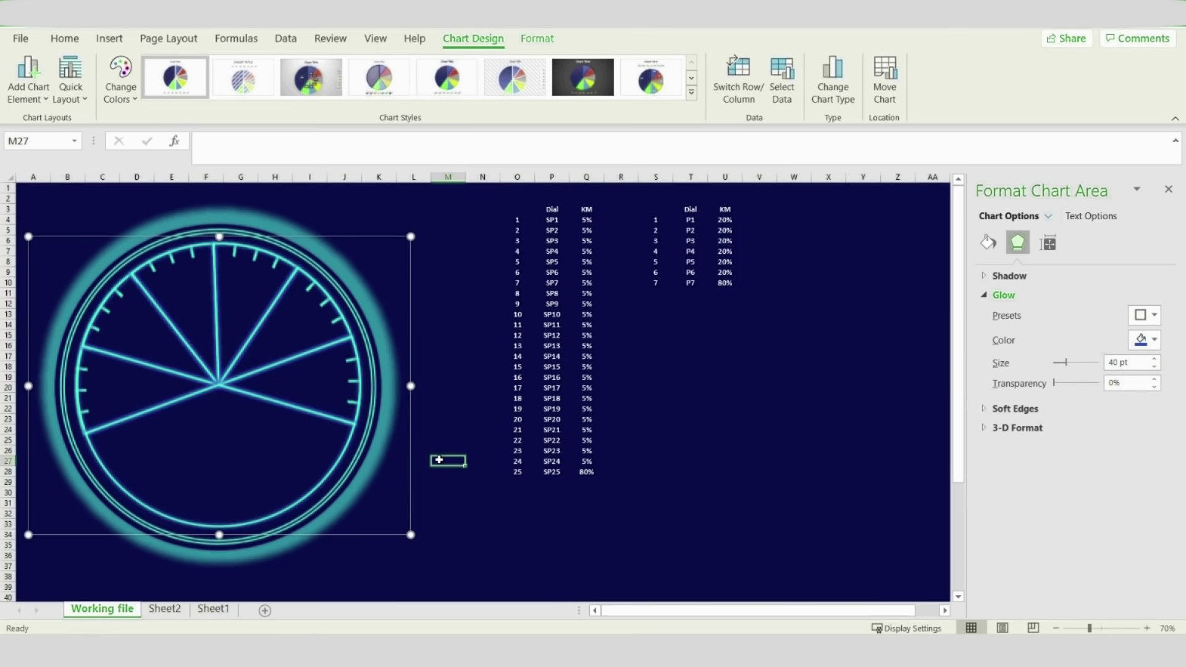
Draw a circle about 4.67" across from the dial's centre, covering the inner part of the pie lines
{"action": "left_click", "coordinate": [109, 39]}
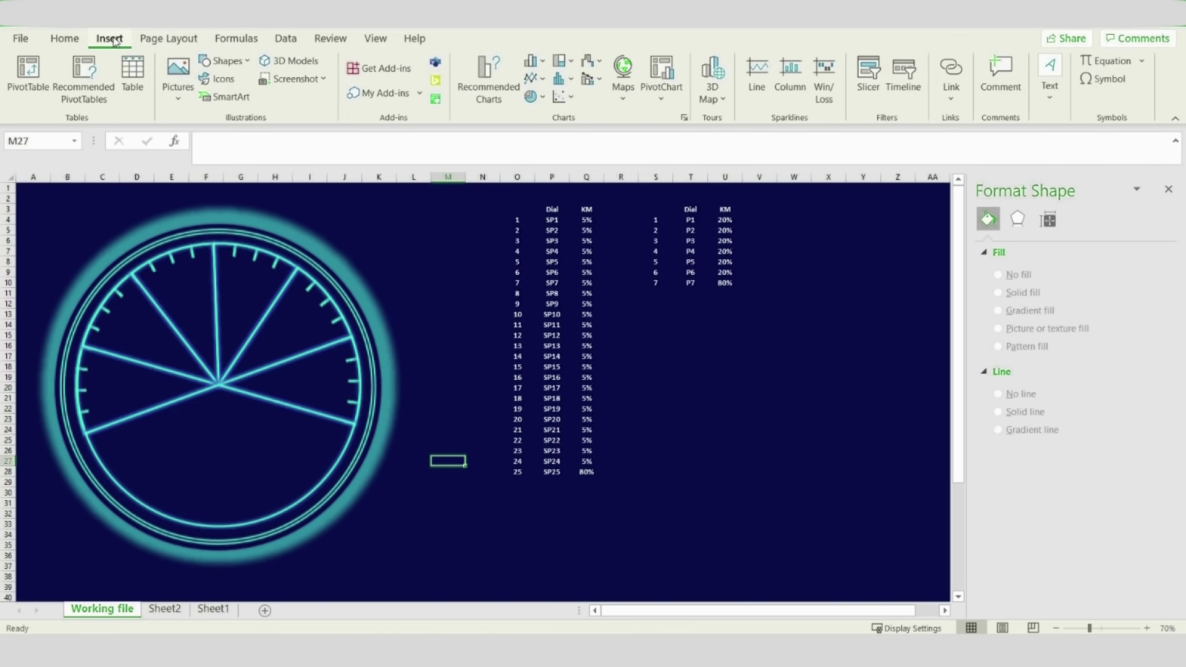
{"action": "left_click", "coordinate": [228, 61]}
{"action": "left_click", "coordinate": [264, 102]}
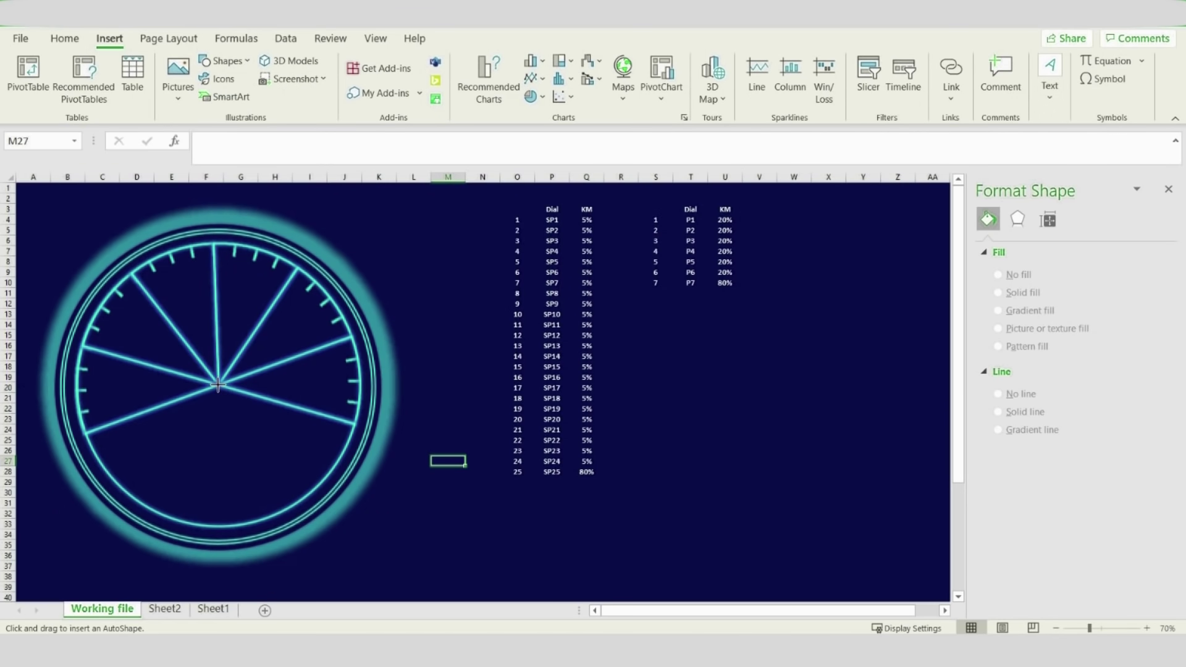
{"action": "left_click_drag", "start_coordinate": [218, 384], "coordinate": [214, 263]}
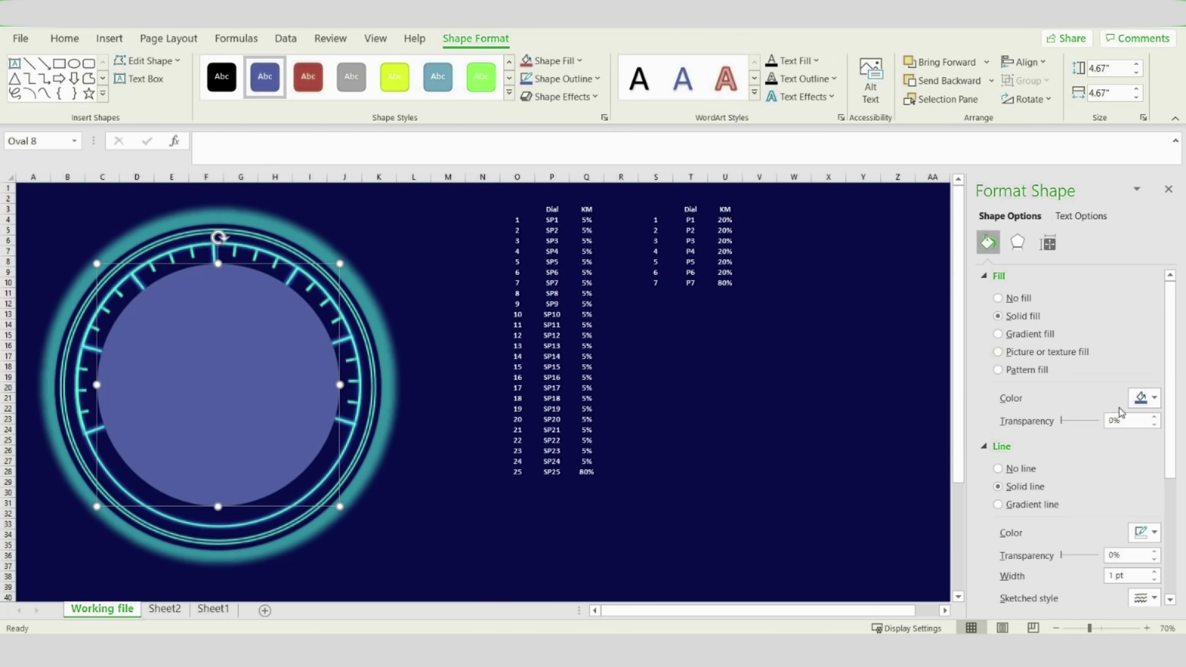
Fill the covering circle with the worksheet's dark navy background colour and remove its outline
{"action": "left_click", "coordinate": [1148, 397]}
{"action": "left_click", "coordinate": [1167, 548]}
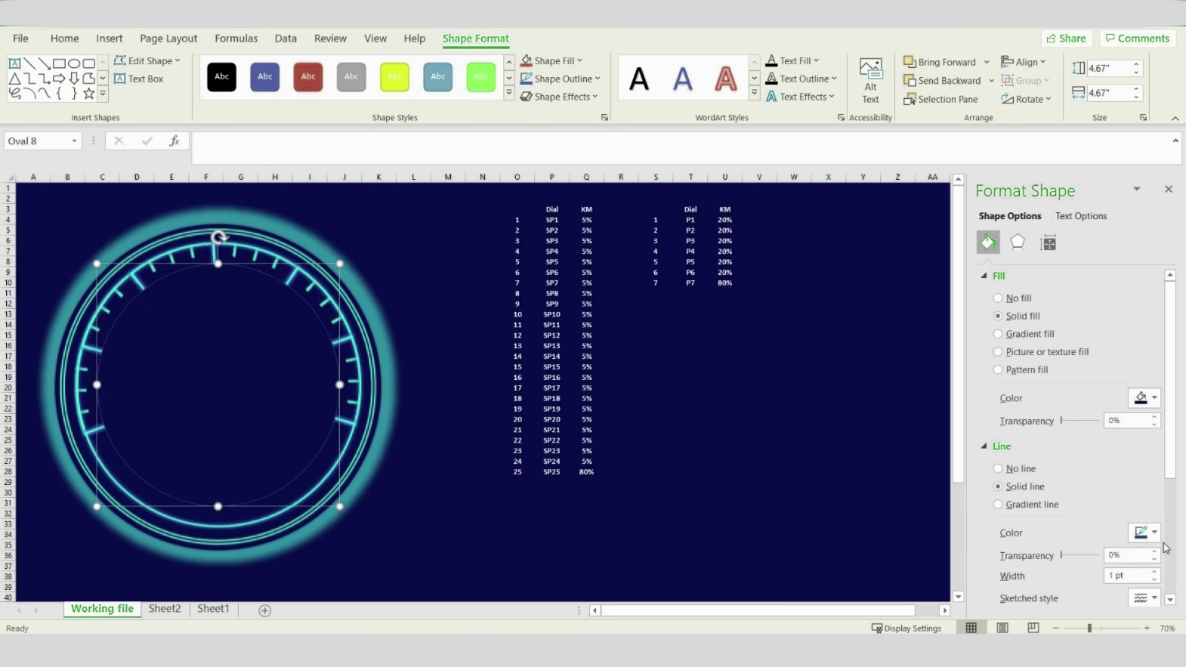
{"action": "left_click", "coordinate": [1020, 470]}
{"action": "left_click", "coordinate": [267, 390]}
{"action": "left_click", "coordinate": [465, 442]}
{"action": "key", "text": "Right"}
{"action": "key", "text": "Right"}
{"action": "key", "text": "Right"}
{"action": "key", "text": "Right"}
{"action": "key", "text": "Right"}
{"action": "key", "text": "Right"}
{"action": "key", "text": "Right"}
{"action": "key", "text": "Right"}
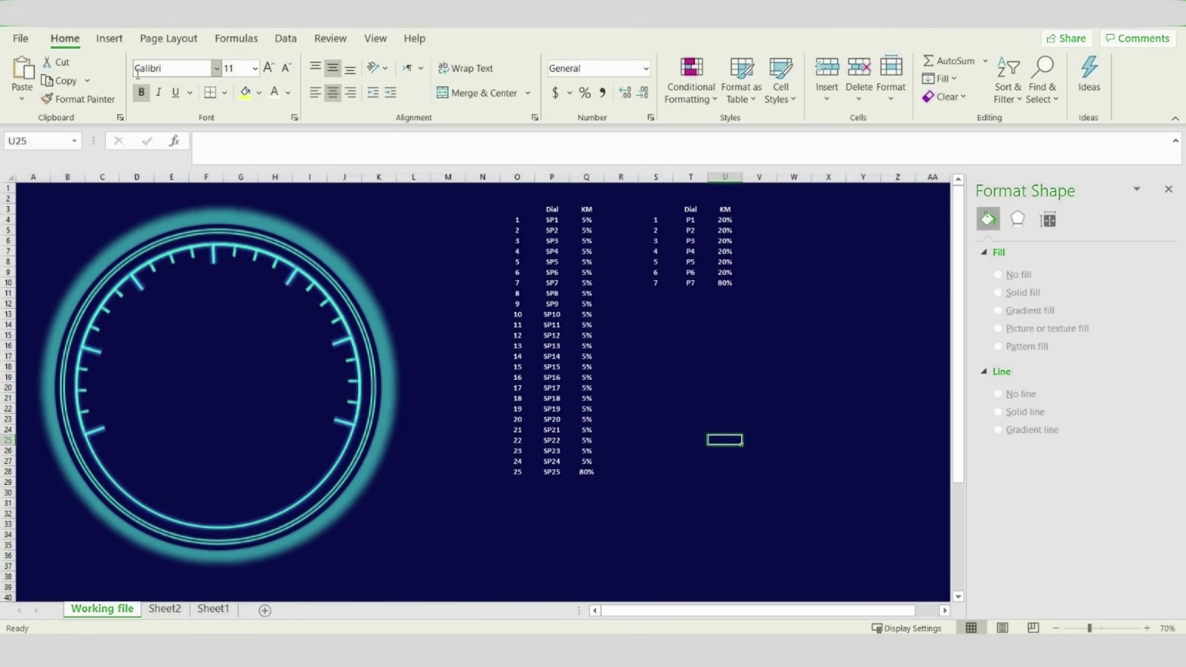
Draw a second, smaller circle about 4.38" across, centred inside the dial's tick marks
{"action": "left_click", "coordinate": [111, 44]}
{"action": "left_click", "coordinate": [220, 61]}
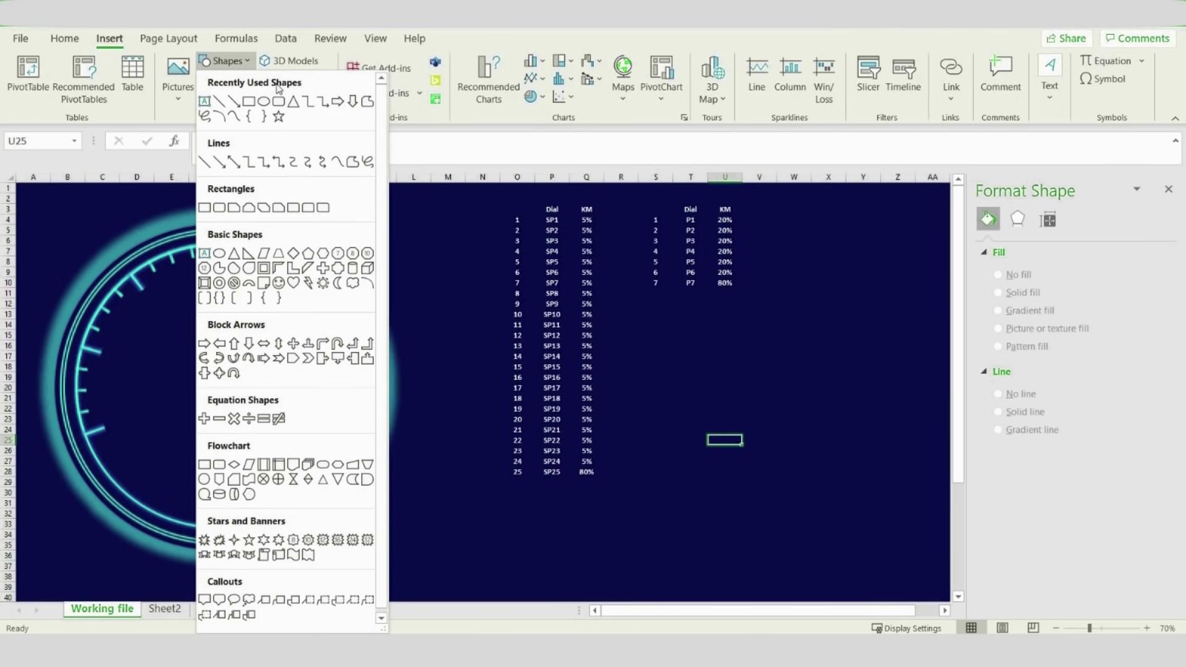
{"action": "left_click", "coordinate": [266, 100]}
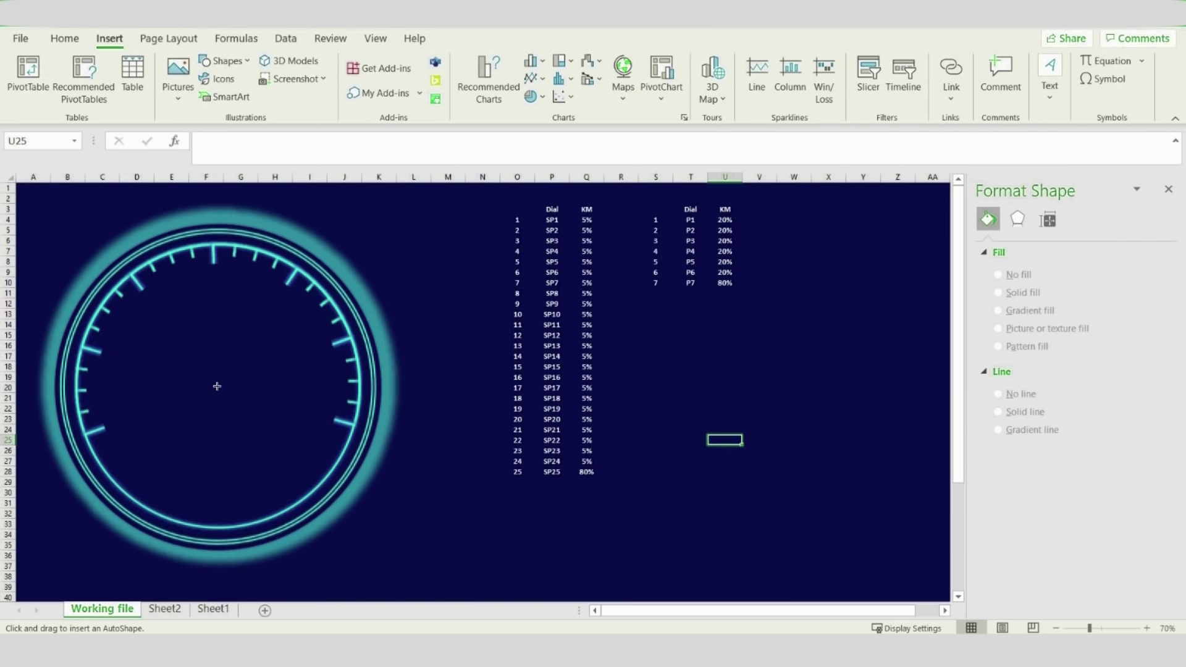
{"action": "left_click_drag", "start_coordinate": [217, 384], "coordinate": [268, 301]}
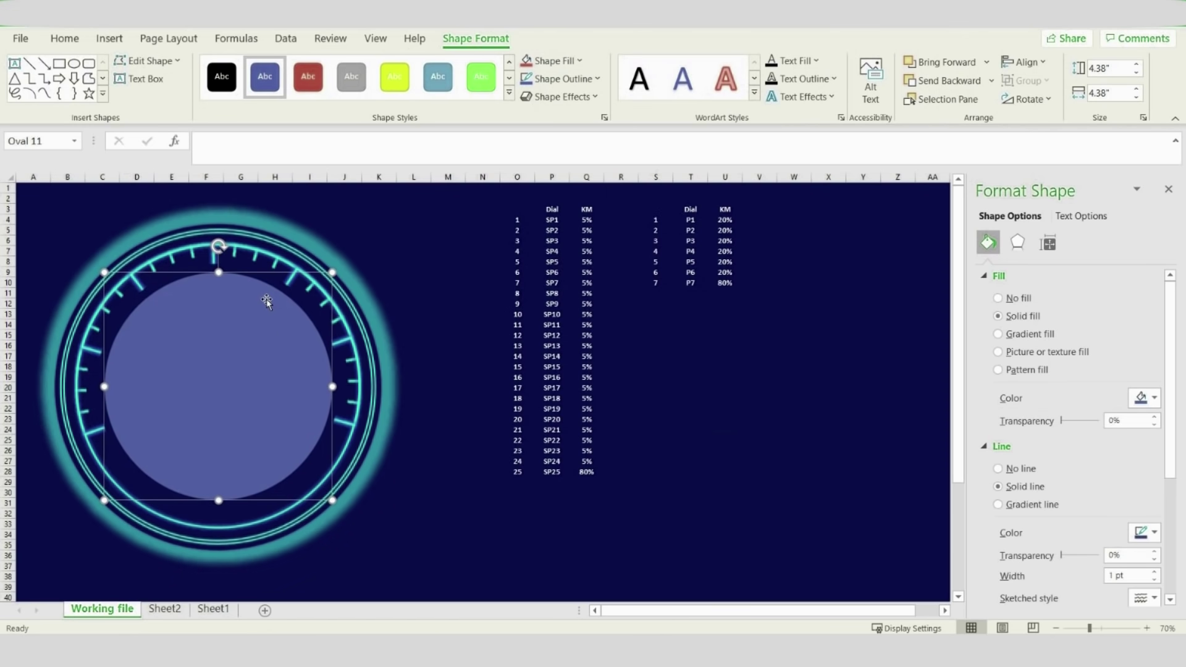
Remove the smaller circle's outline and give it a radial gradient fill from a light teal centre to dark navy
{"action": "left_click", "coordinate": [999, 469]}
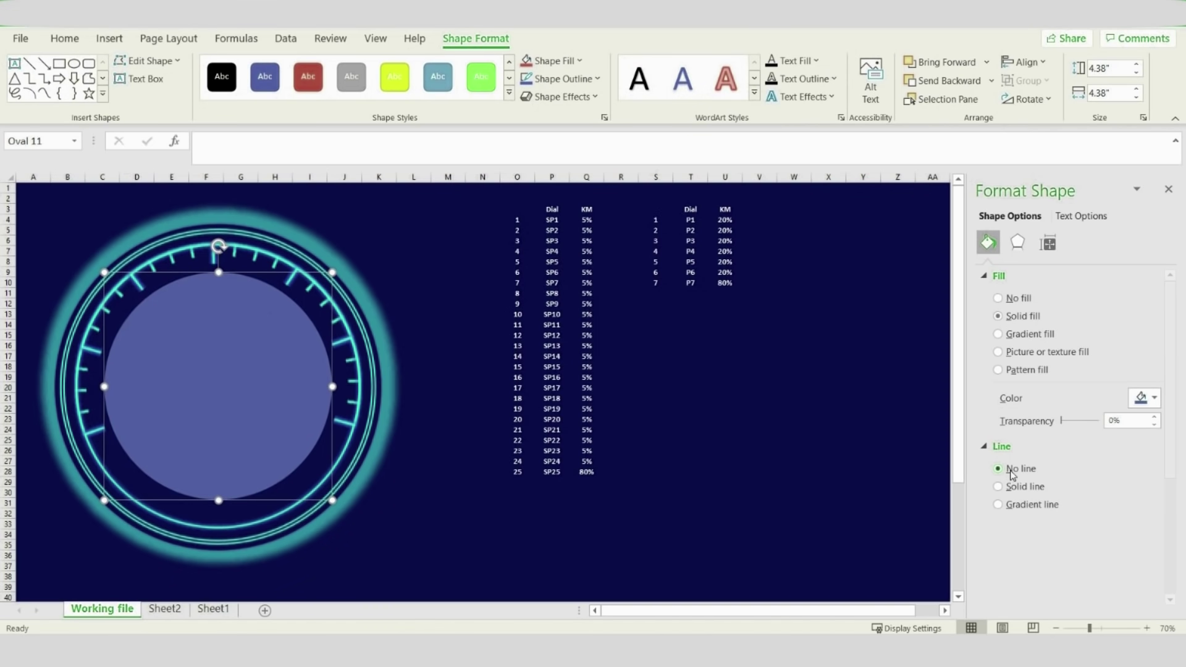
{"action": "left_click", "coordinate": [1025, 336]}
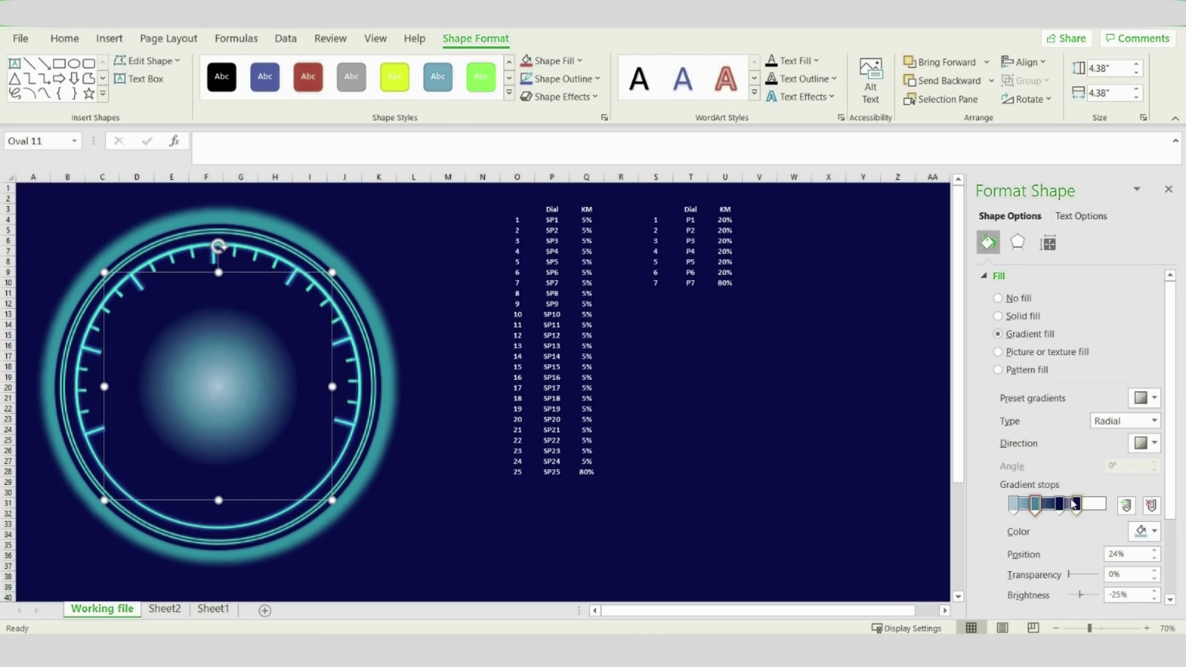
{"action": "left_click", "coordinate": [690, 425]}
Insert a doughnut chart from the P1–P7 dial and KM data in T4:U10
{"action": "left_click_drag", "start_coordinate": [691, 220], "coordinate": [716, 278]}
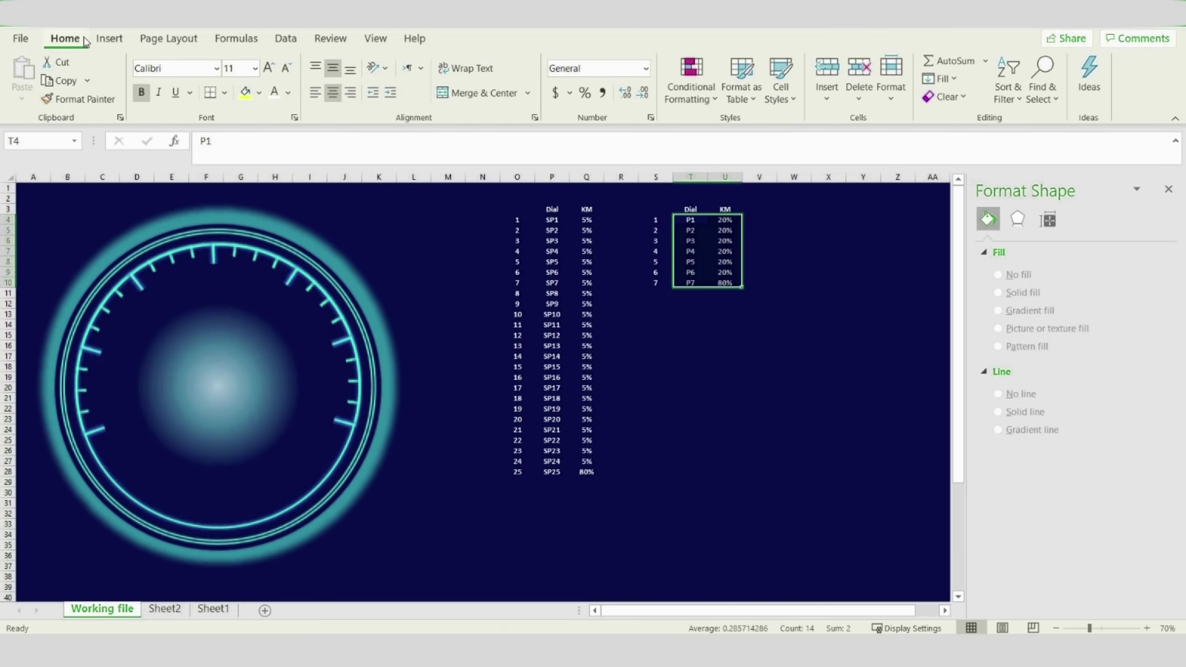
{"action": "left_click", "coordinate": [110, 38]}
{"action": "left_click", "coordinate": [535, 97]}
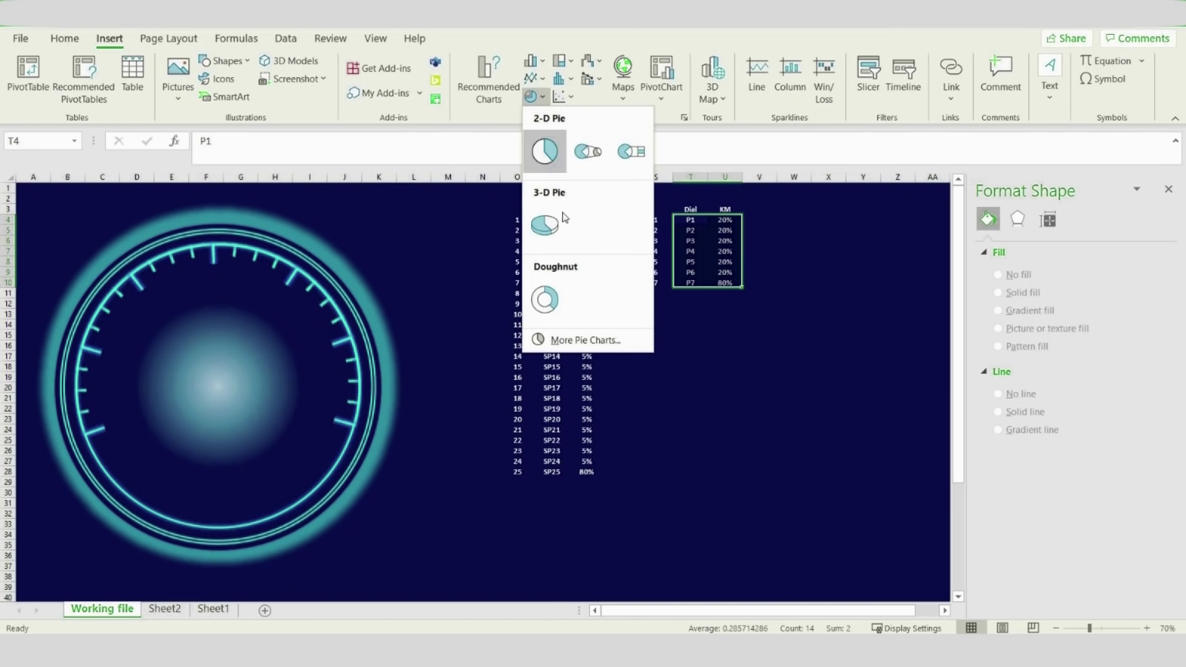
{"action": "left_click", "coordinate": [542, 292]}
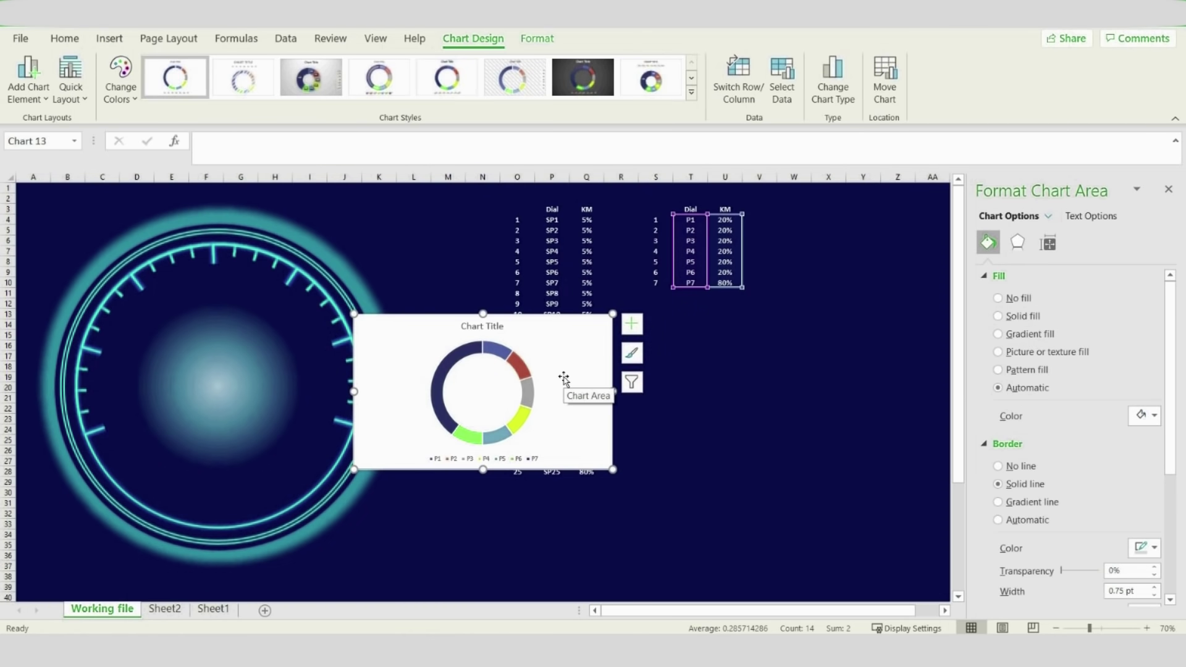
Remove the doughnut chart's title and legend, and set its chart area to no fill and no border
{"action": "left_click", "coordinate": [631, 332]}
{"action": "left_click", "coordinate": [666, 345]}
{"action": "left_click", "coordinate": [676, 374]}
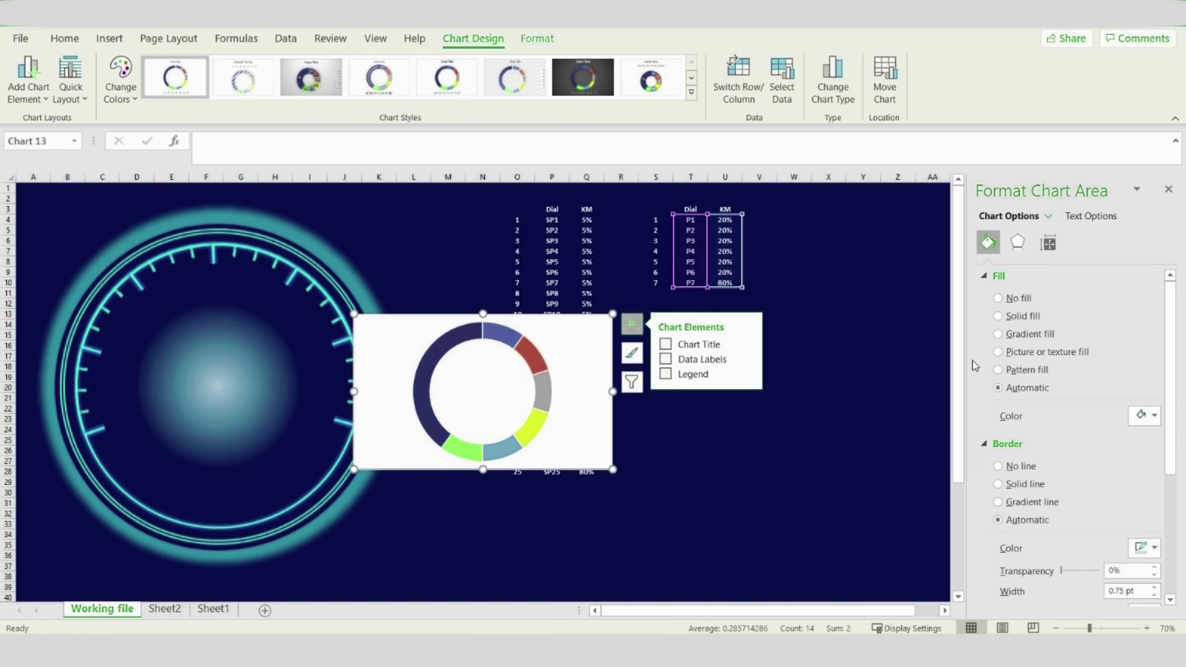
{"action": "left_click", "coordinate": [1018, 298]}
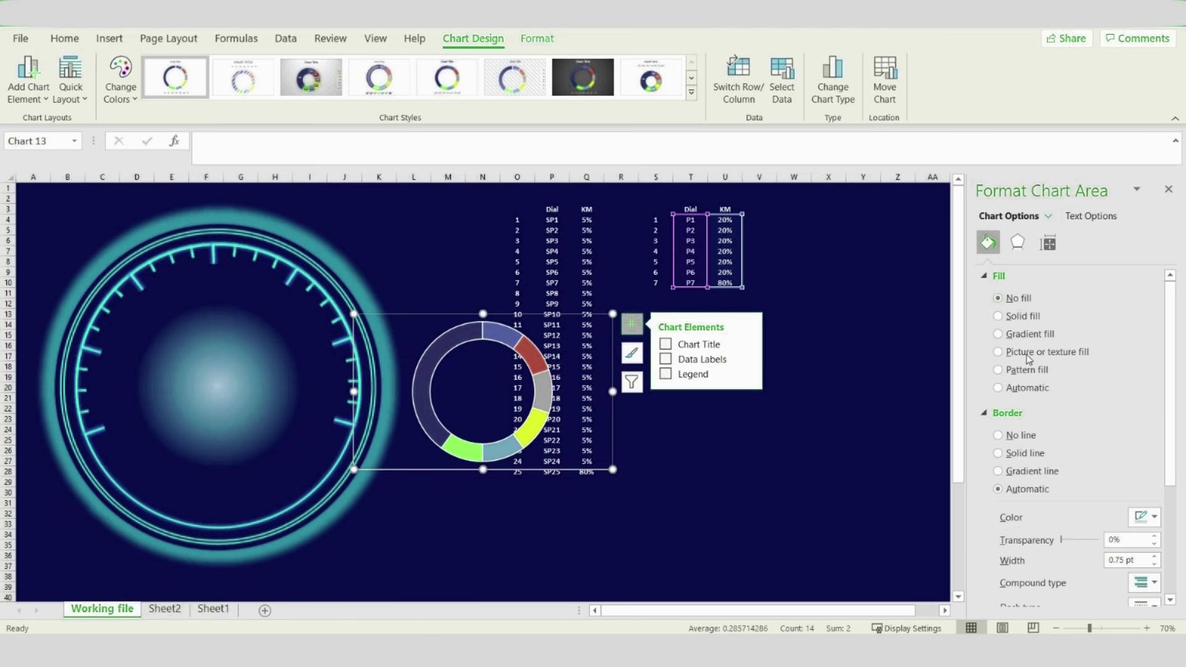
{"action": "left_click", "coordinate": [1014, 436]}
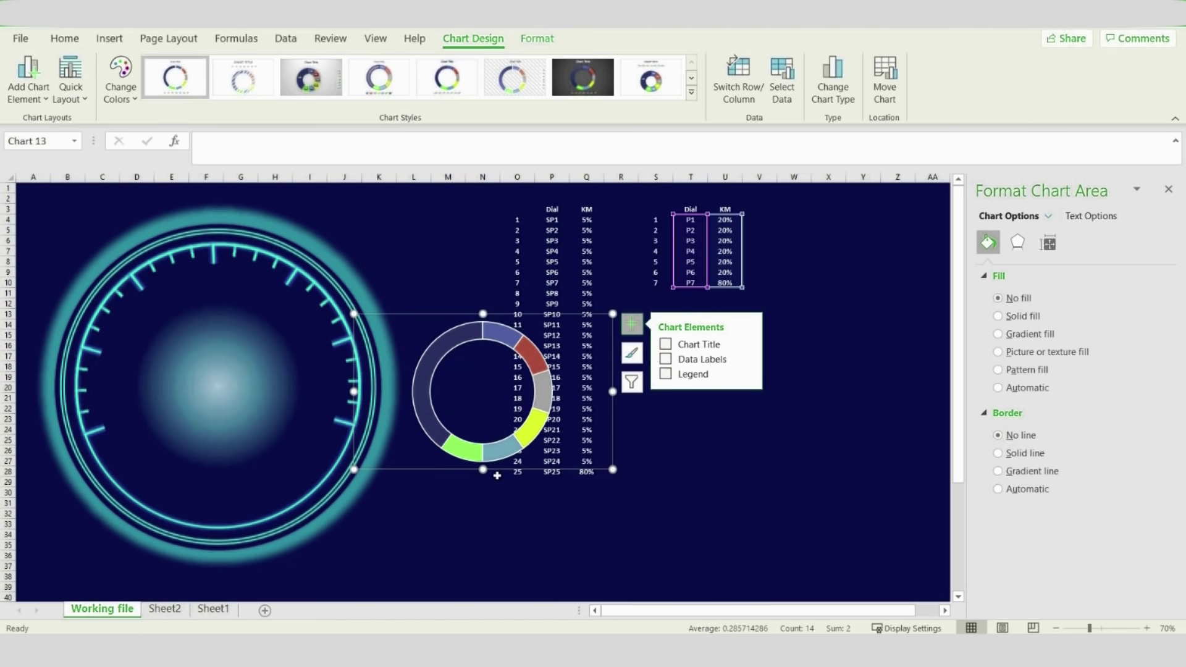
Move the doughnut chart onto the dial's centre and set its angle of first slice to 250°
{"action": "left_click_drag", "start_coordinate": [495, 314], "coordinate": [245, 317]}
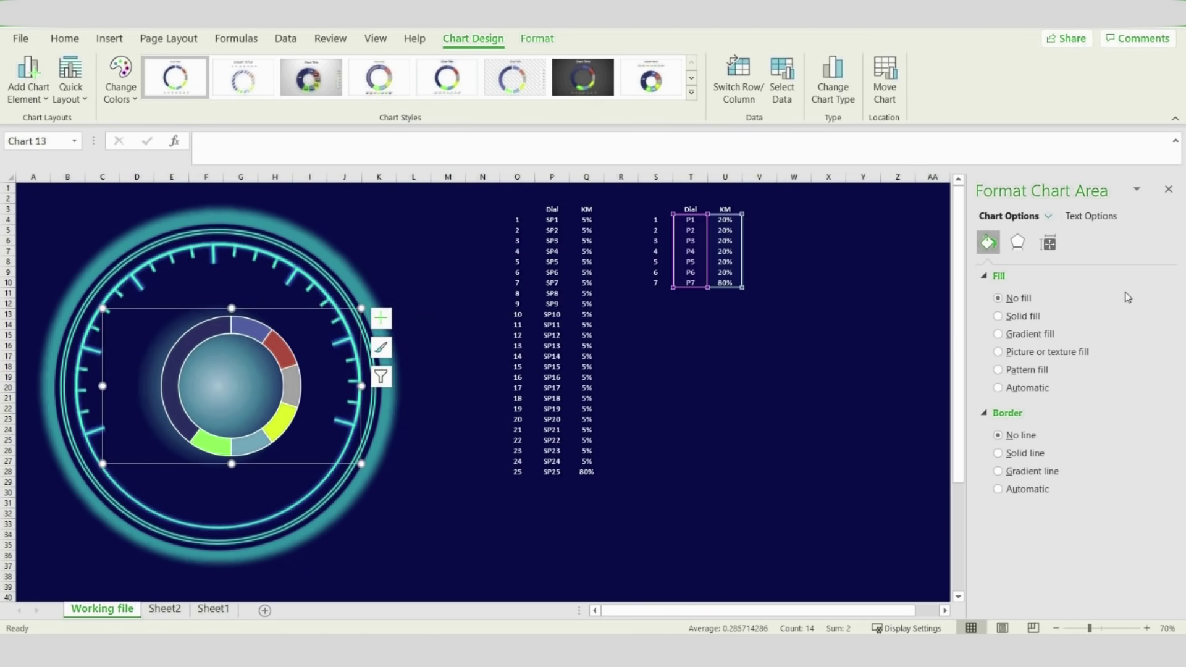
{"action": "left_click", "coordinate": [267, 348]}
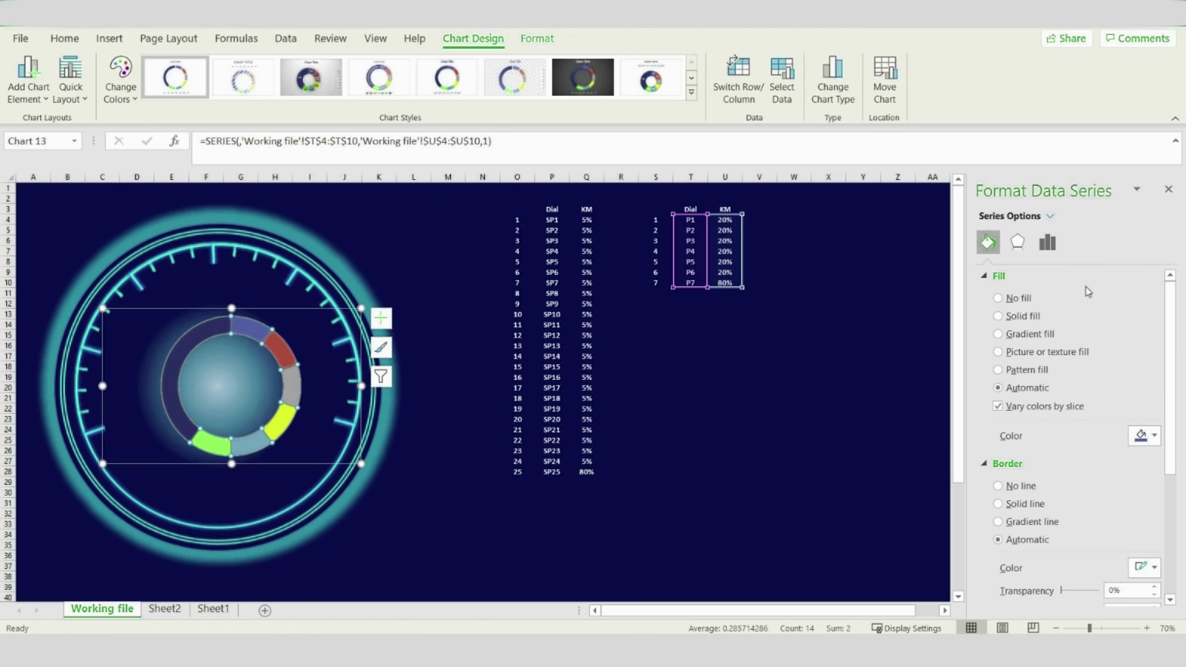
{"action": "left_click", "coordinate": [1047, 242]}
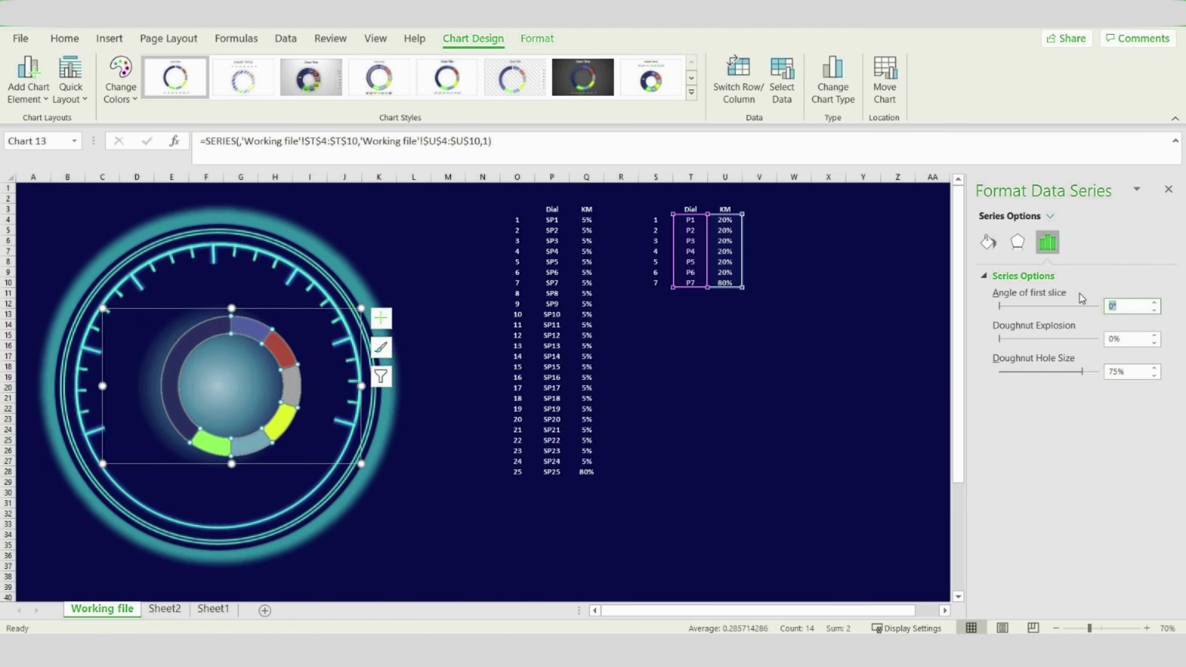
{"action": "key", "text": "Return"}
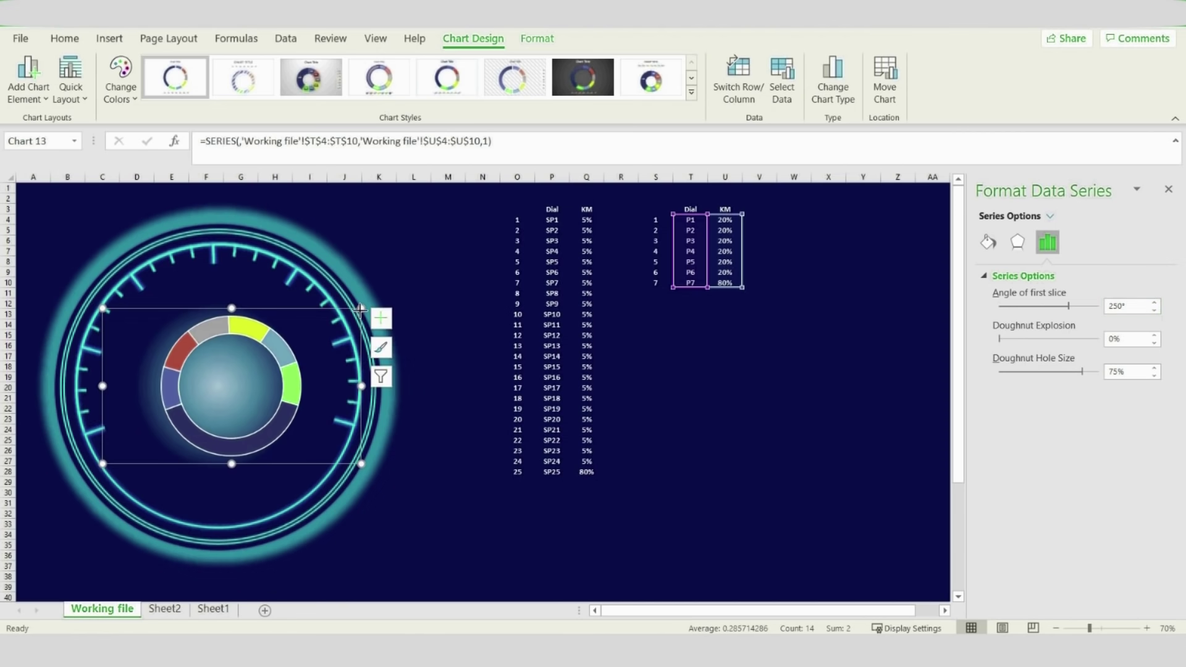
Enlarge the doughnut chart to about 3.26" by 5.43" and centre its ring around the dial's glowing core
{"action": "left_click_drag", "start_coordinate": [361, 308], "coordinate": [370, 304]}
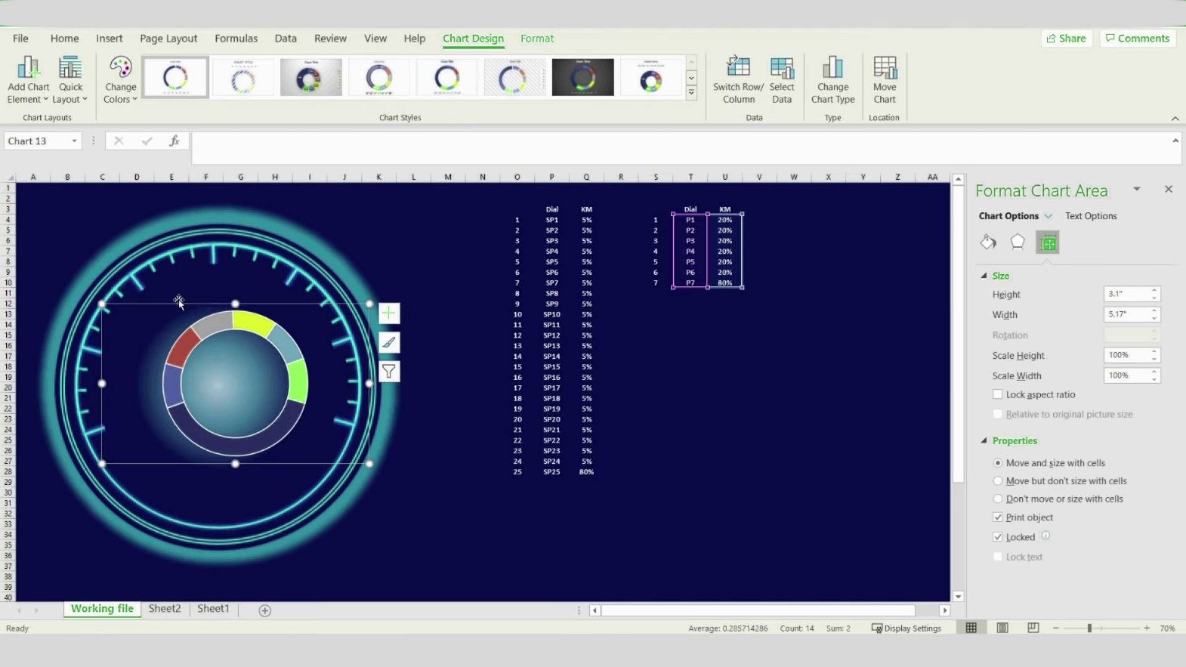
{"action": "left_click_drag", "start_coordinate": [103, 305], "coordinate": [88, 304]}
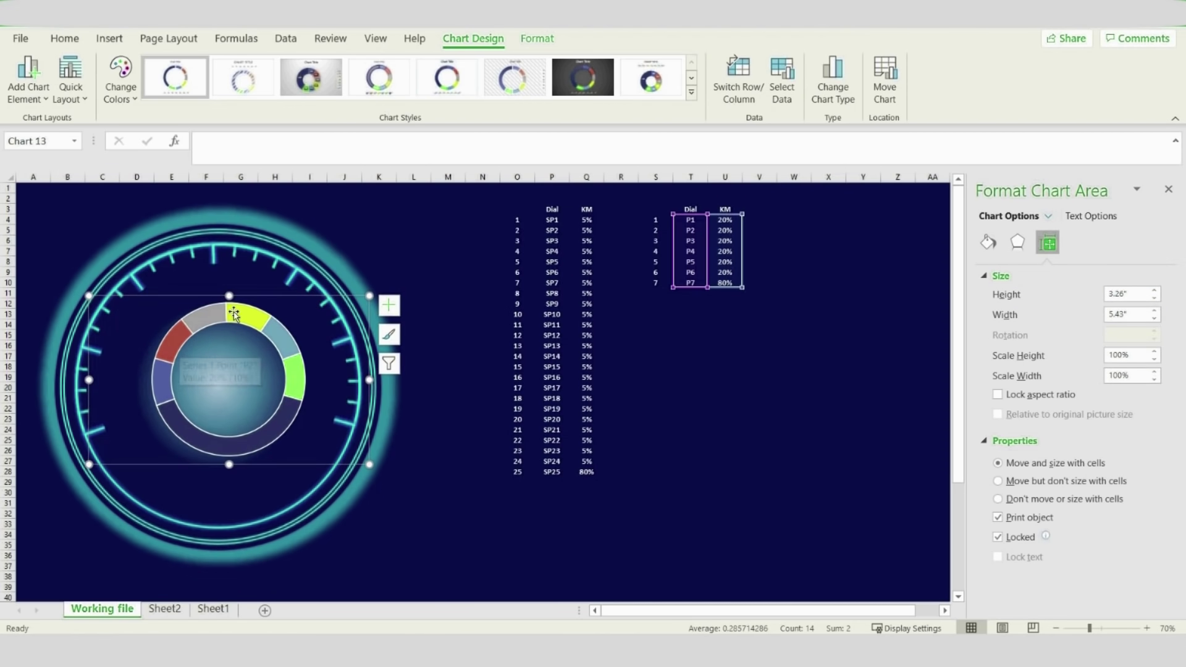
{"action": "left_click_drag", "start_coordinate": [252, 299], "coordinate": [241, 302]}
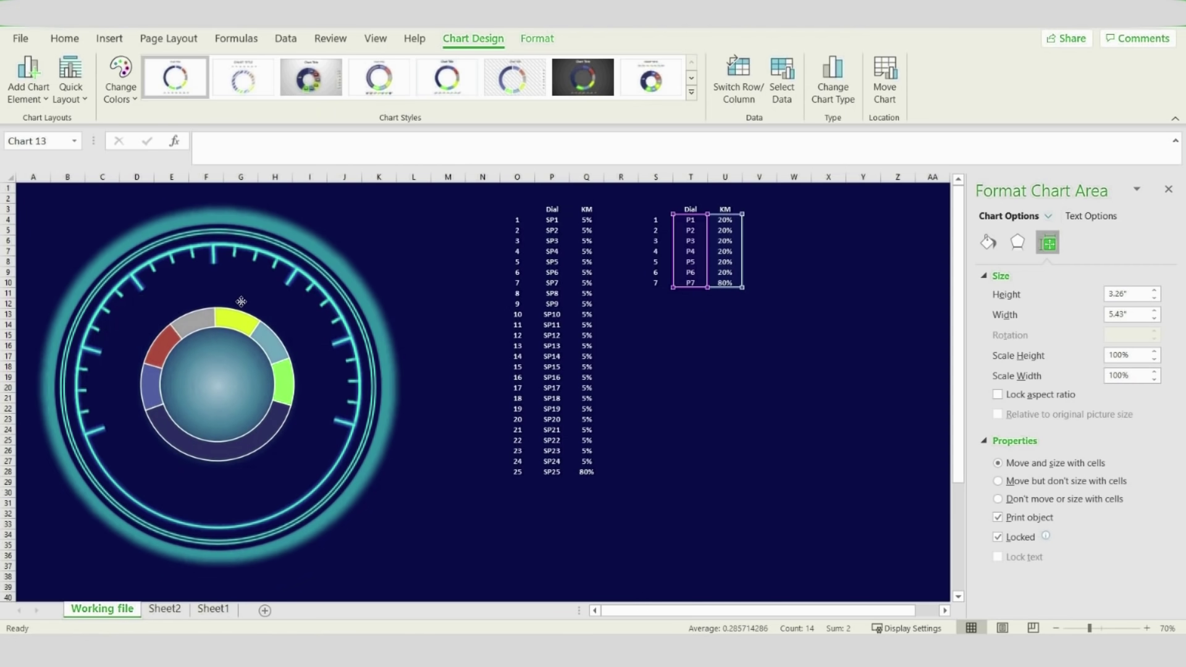
{"action": "left_click_drag", "start_coordinate": [241, 301], "coordinate": [241, 302]}
Separate the ring's slices slightly by setting the doughnut explosion to 5%
{"action": "left_click", "coordinate": [269, 338]}
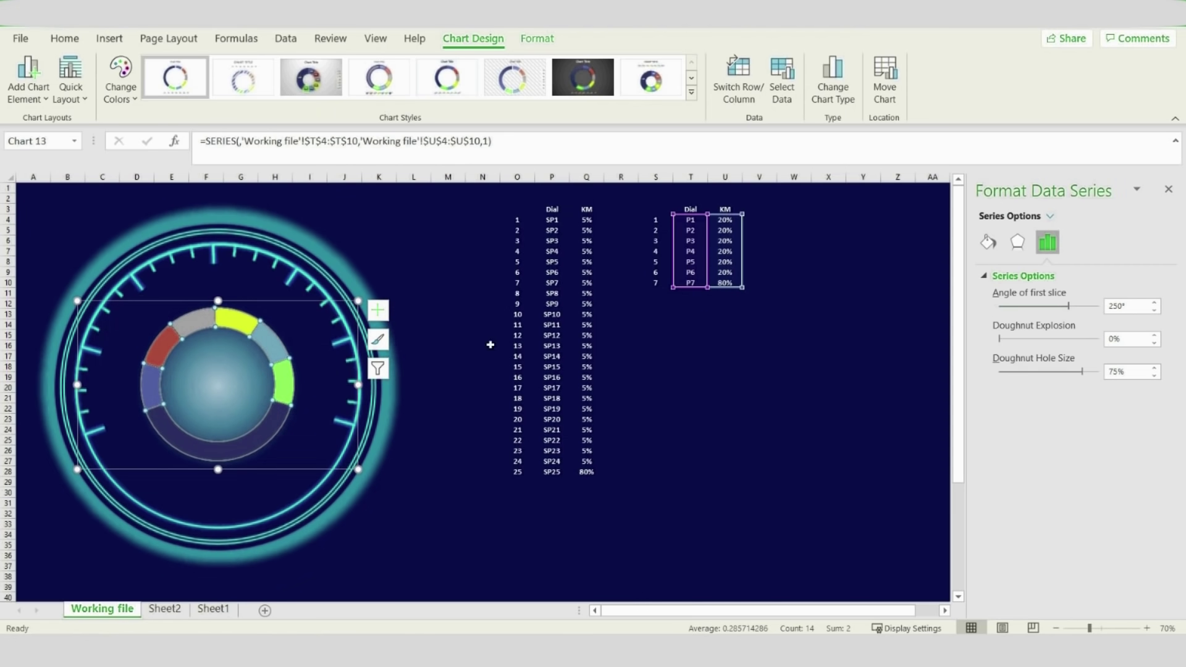
{"action": "left_click", "coordinate": [1155, 336]}
{"action": "left_click", "coordinate": [1154, 335]}
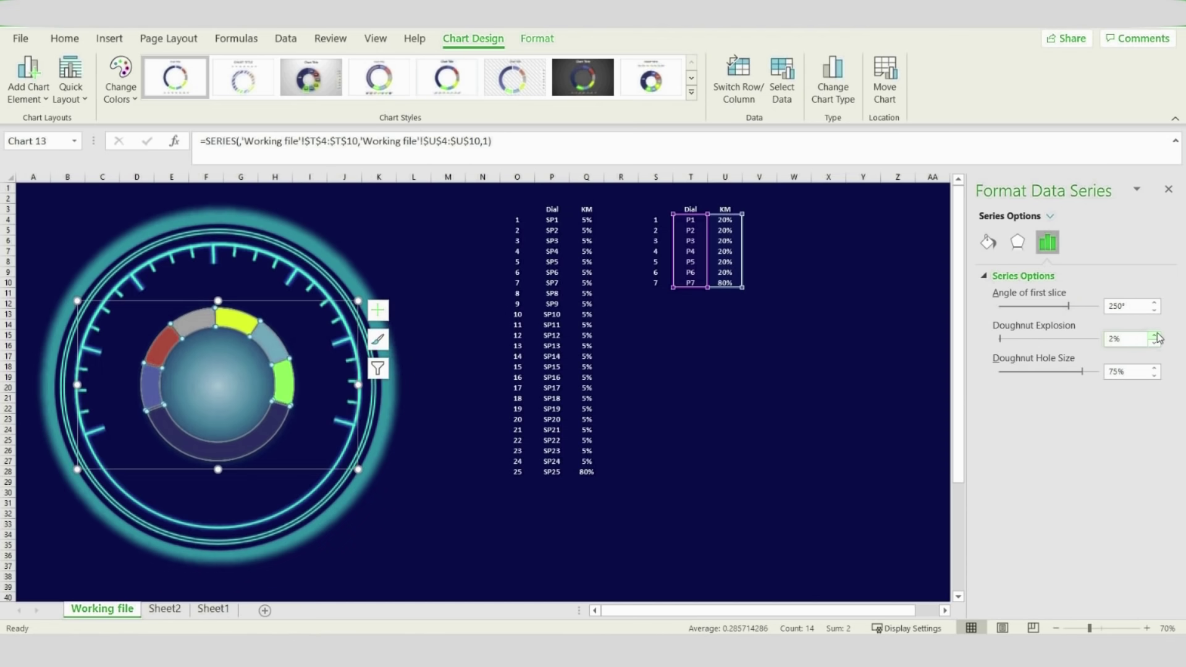
{"action": "left_click", "coordinate": [1154, 335]}
Set the doughnut slices to no fill with a solid turquoise outline 2.5 pt wide
{"action": "left_click", "coordinate": [988, 243]}
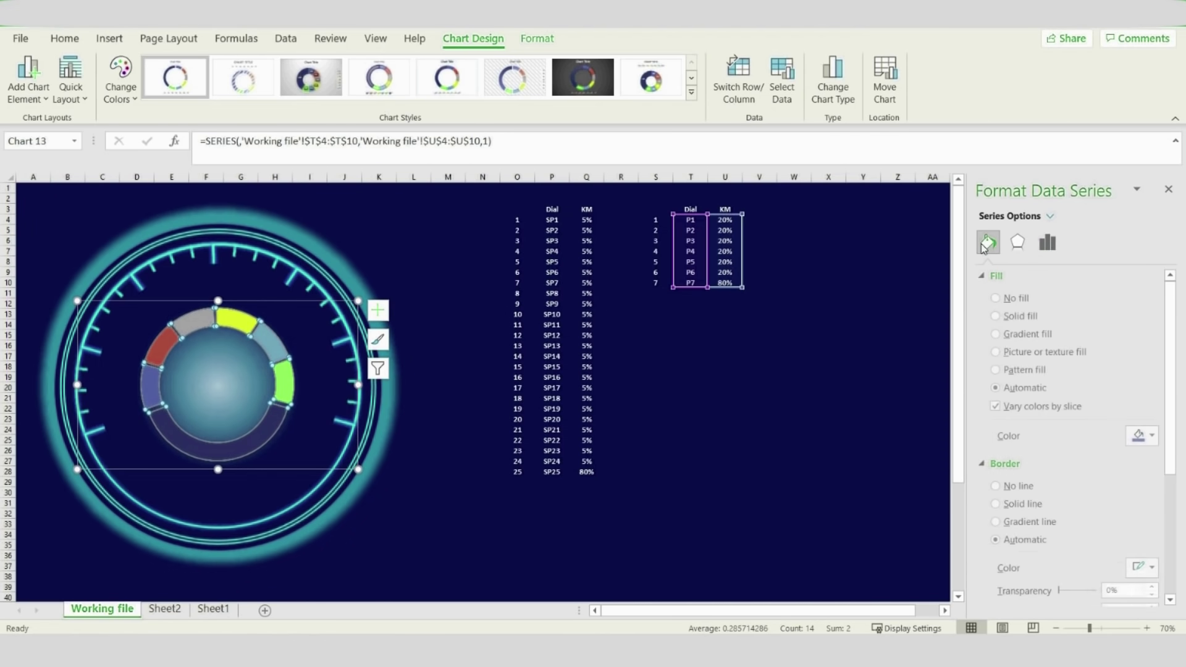
{"action": "left_click", "coordinate": [998, 316]}
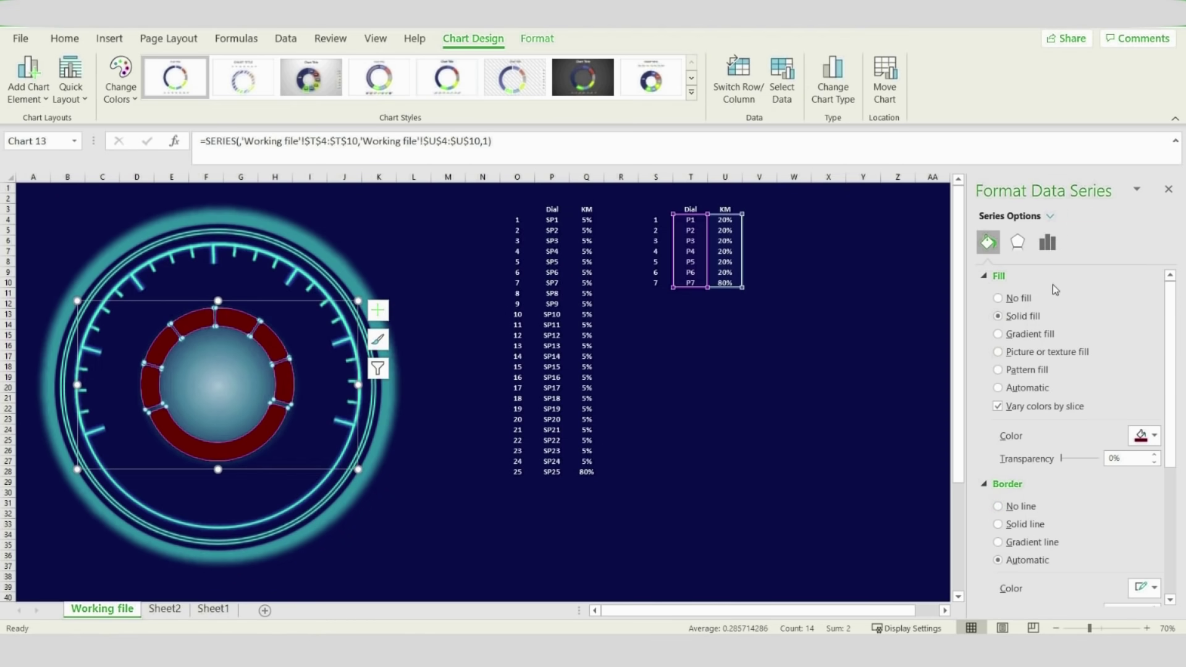
{"action": "left_click", "coordinate": [1022, 300]}
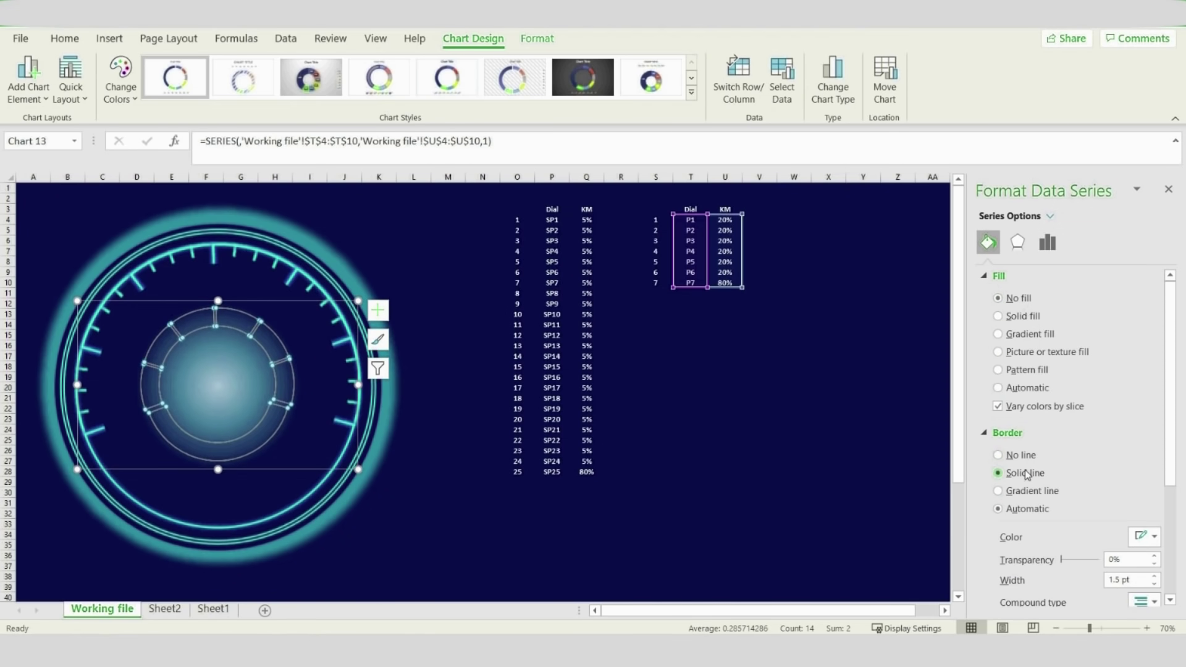
{"action": "left_click", "coordinate": [1147, 537]}
{"action": "left_click", "coordinate": [1139, 498]}
{"action": "left_click", "coordinate": [1154, 577]}
{"action": "left_click", "coordinate": [1155, 577]}
{"action": "left_click", "coordinate": [1155, 577]}
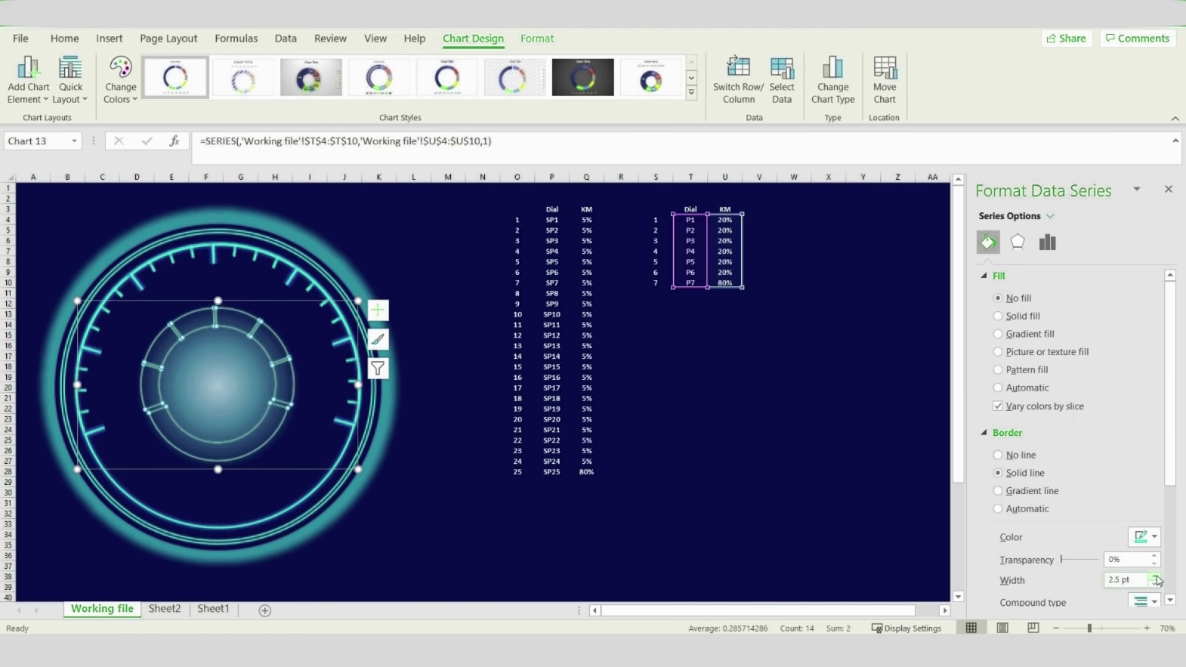
{"action": "left_click", "coordinate": [517, 555]}
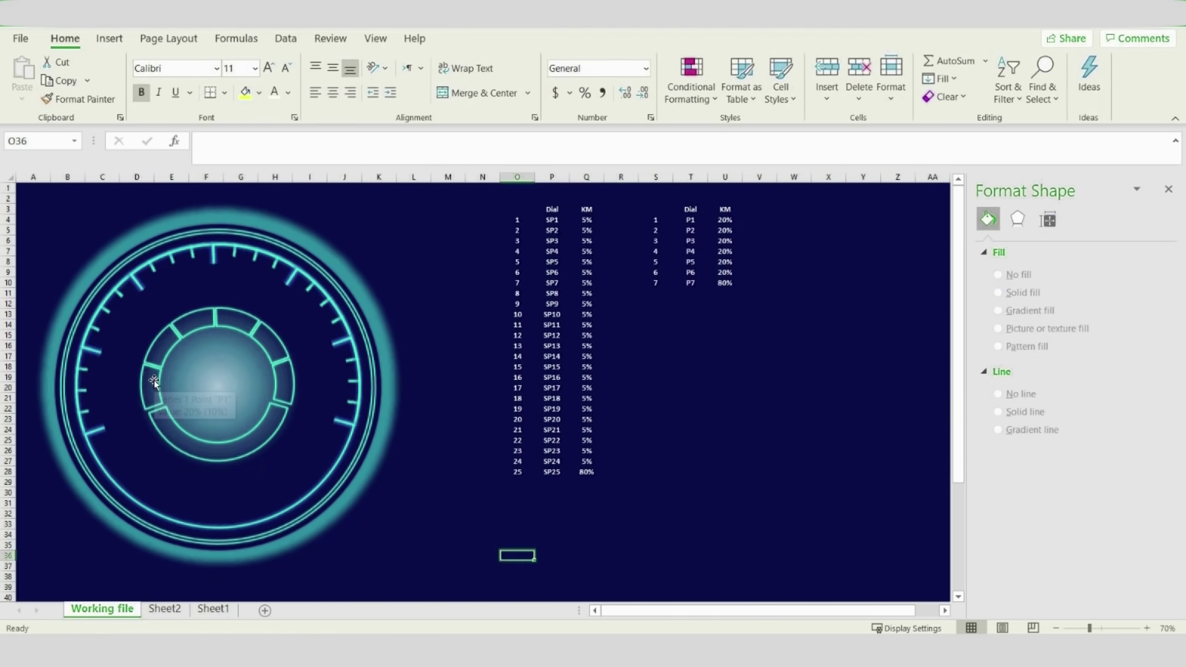
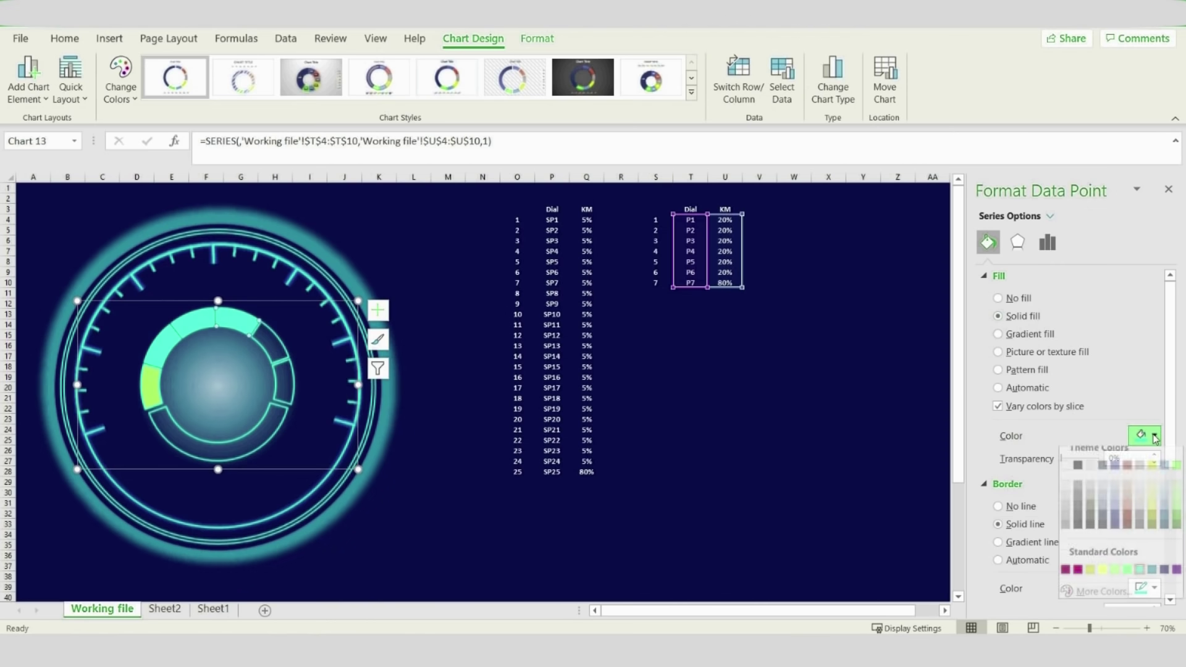
Fill the doughnut's P4 slice with turquoise and its P5 slice with dark red
{"action": "left_click", "coordinate": [1141, 581]}
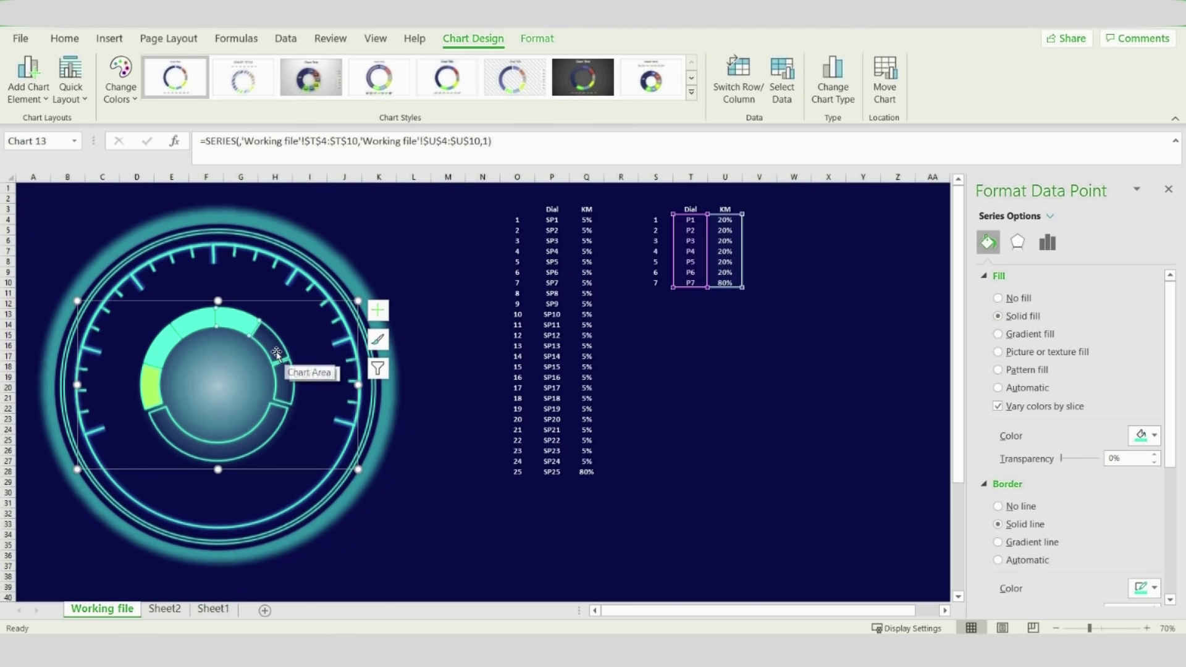
{"action": "left_click", "coordinate": [278, 351]}
{"action": "left_click", "coordinate": [1023, 316]}
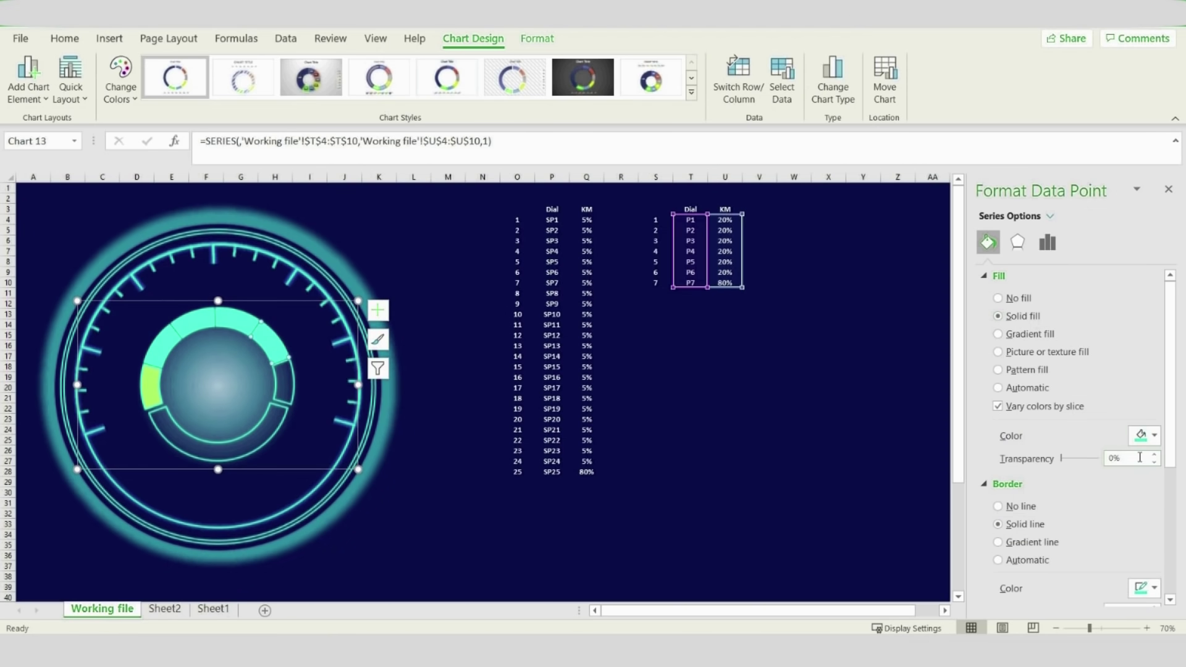
{"action": "left_click", "coordinate": [1149, 435]}
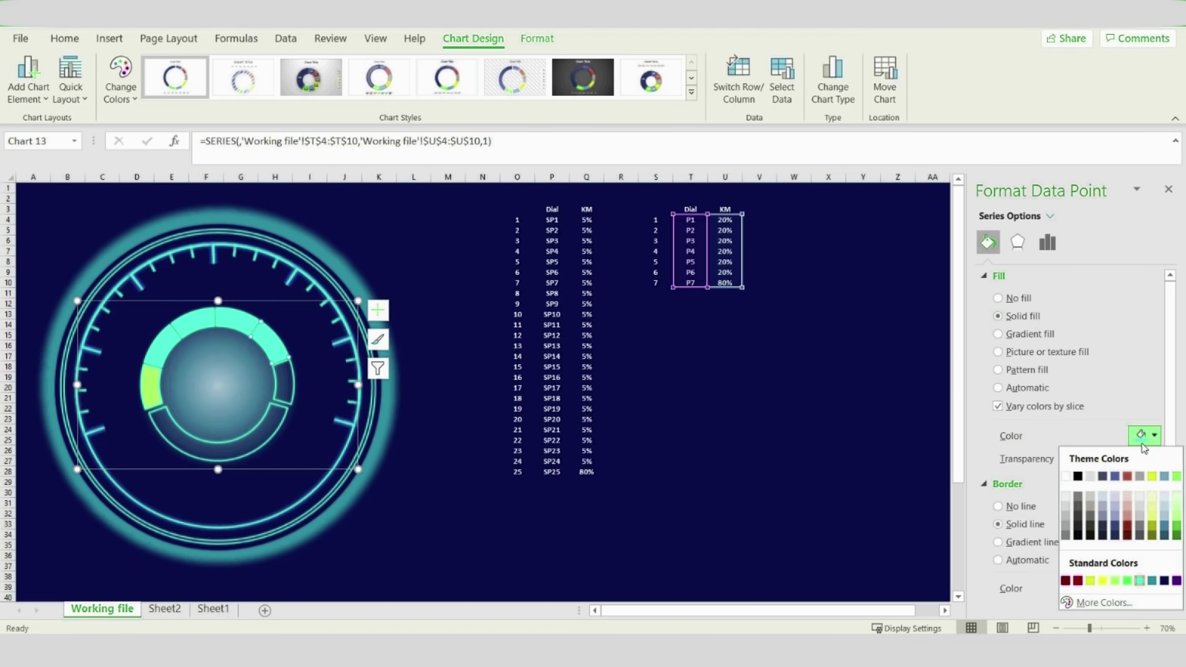
{"action": "left_click", "coordinate": [1078, 580]}
Give the P6 slice a solid fill in the darkest standard red
{"action": "left_click", "coordinate": [284, 376]}
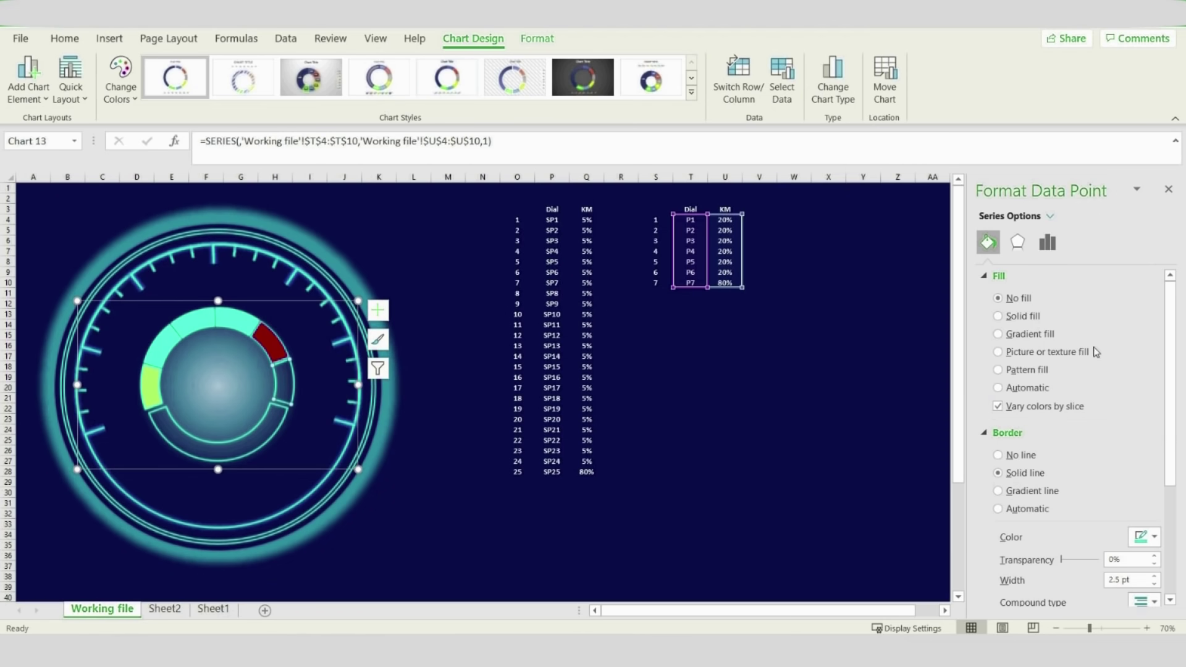
{"action": "left_click", "coordinate": [1023, 317]}
{"action": "left_click", "coordinate": [1141, 436]}
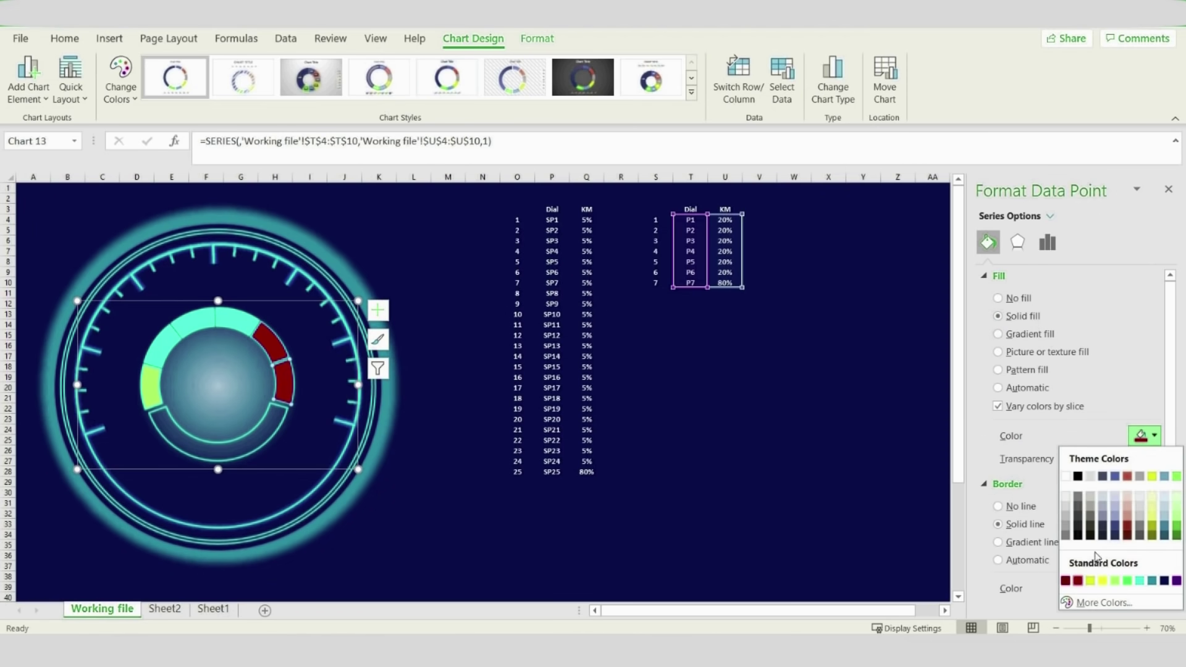
{"action": "left_click", "coordinate": [1066, 582]}
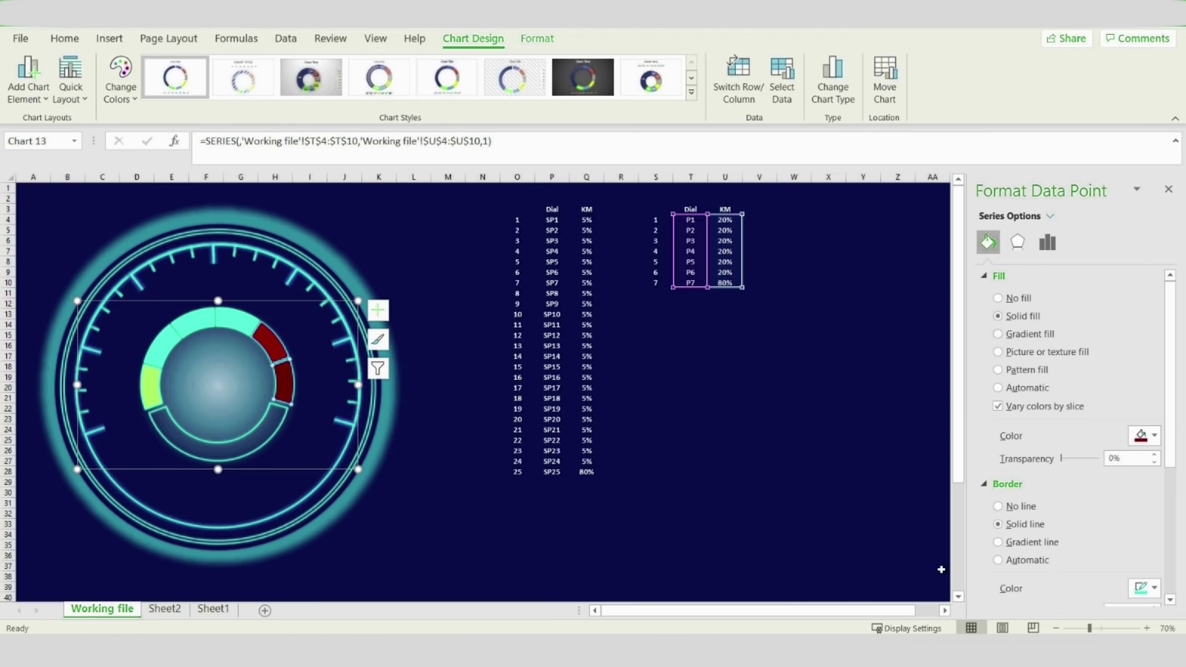
{"action": "left_click", "coordinate": [358, 517]}
Widen the gaps between the ring's slices by setting the doughnut explosion to 10%
{"action": "left_click", "coordinate": [245, 320]}
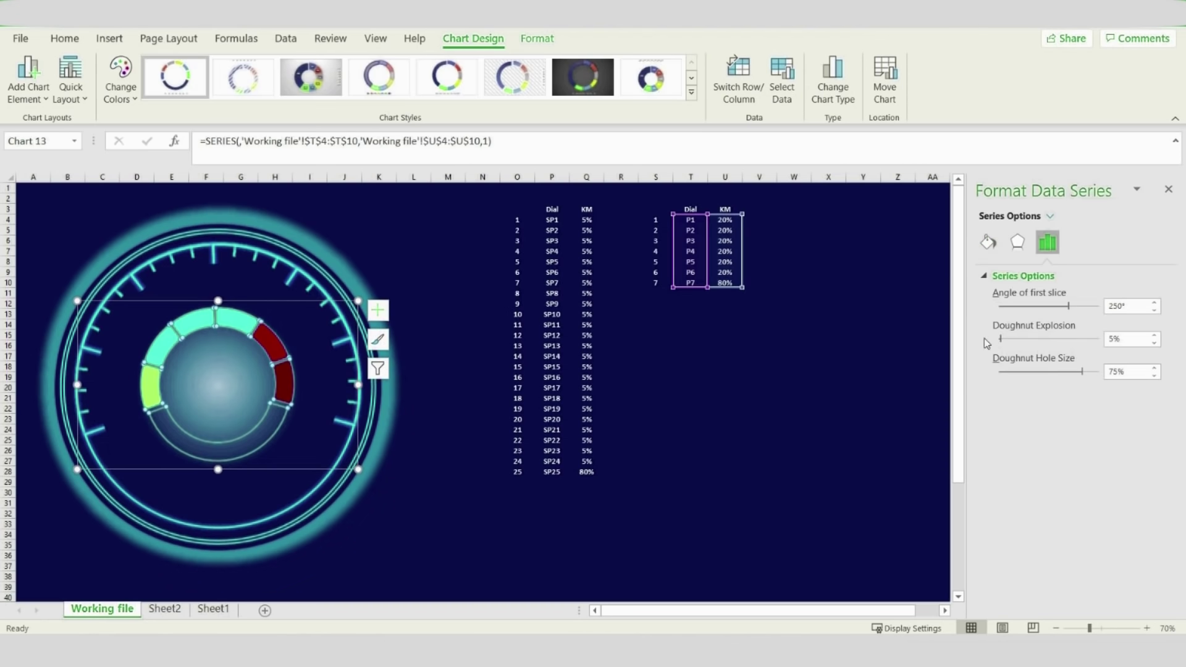
{"action": "left_click", "coordinate": [1154, 335]}
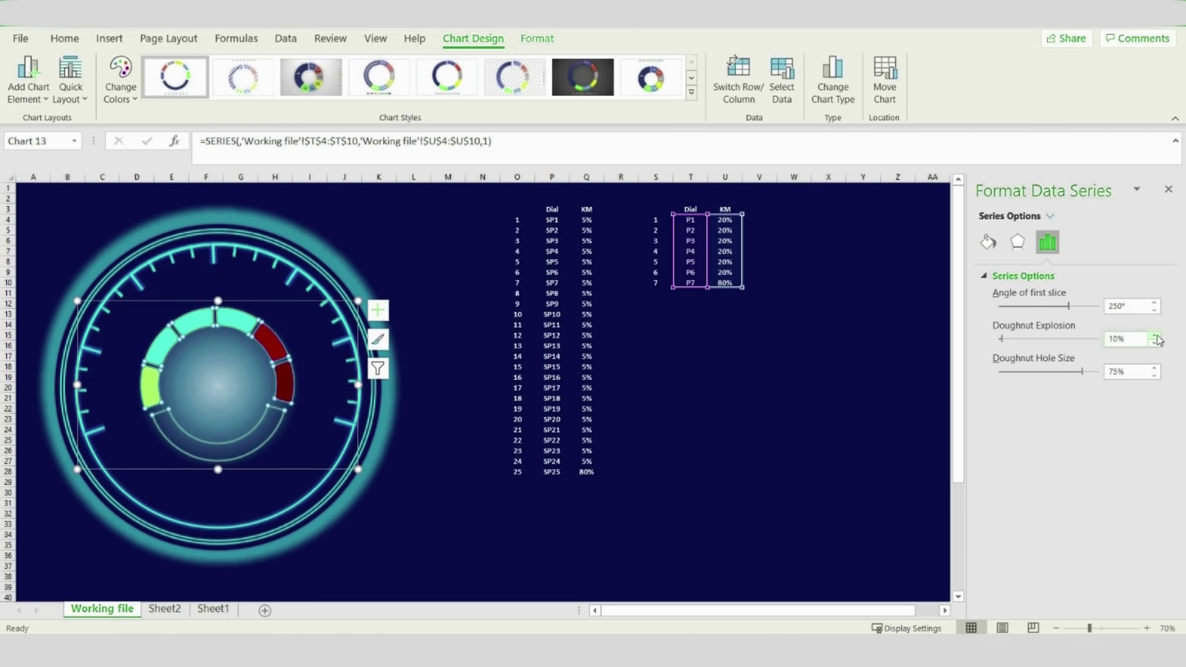
{"action": "left_click", "coordinate": [422, 506]}
Remove the outline from the large unfilled P7 slice at the bottom of the ring
{"action": "left_click", "coordinate": [220, 451]}
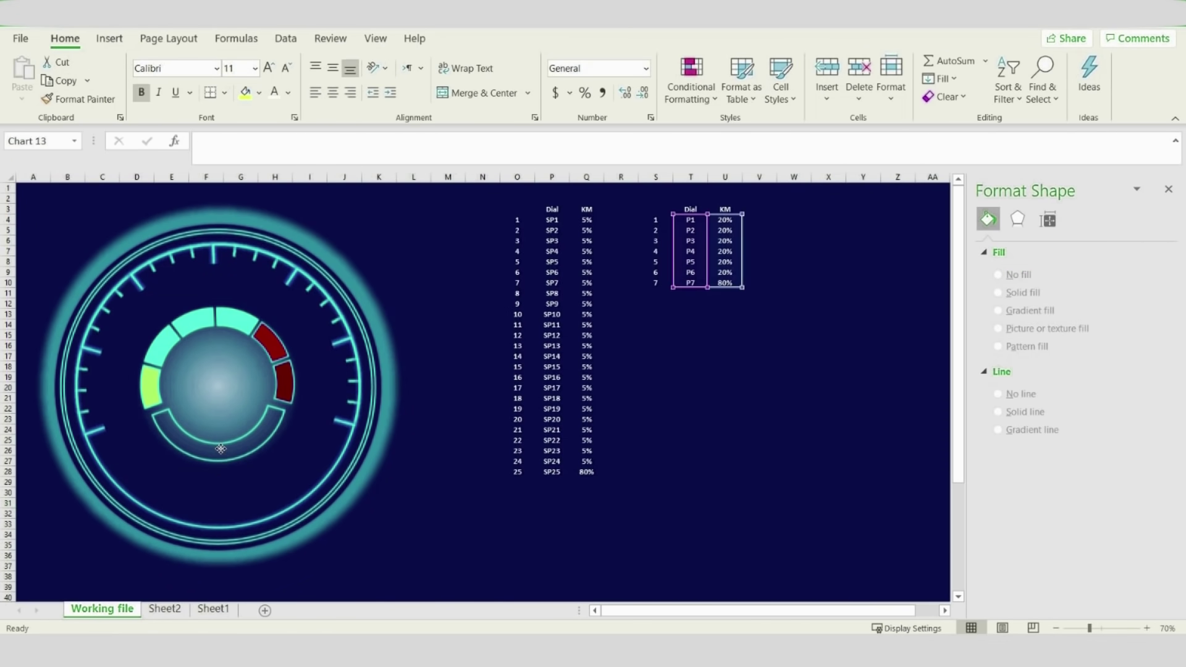
{"action": "left_click", "coordinate": [221, 451]}
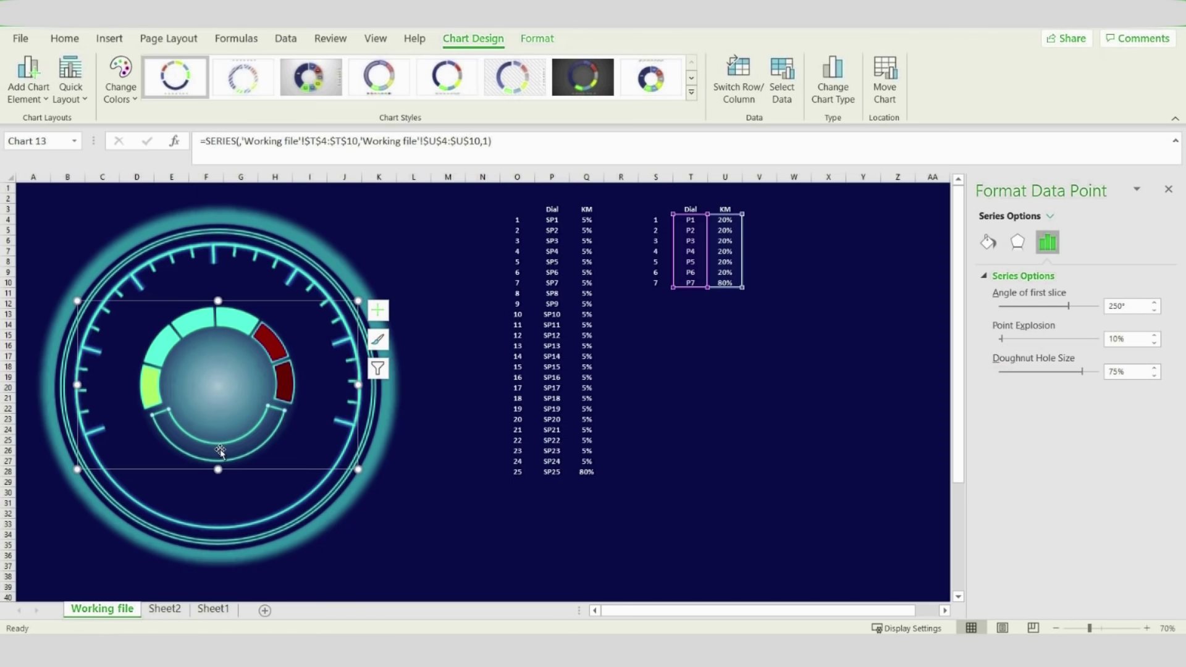
{"action": "left_click", "coordinate": [989, 242]}
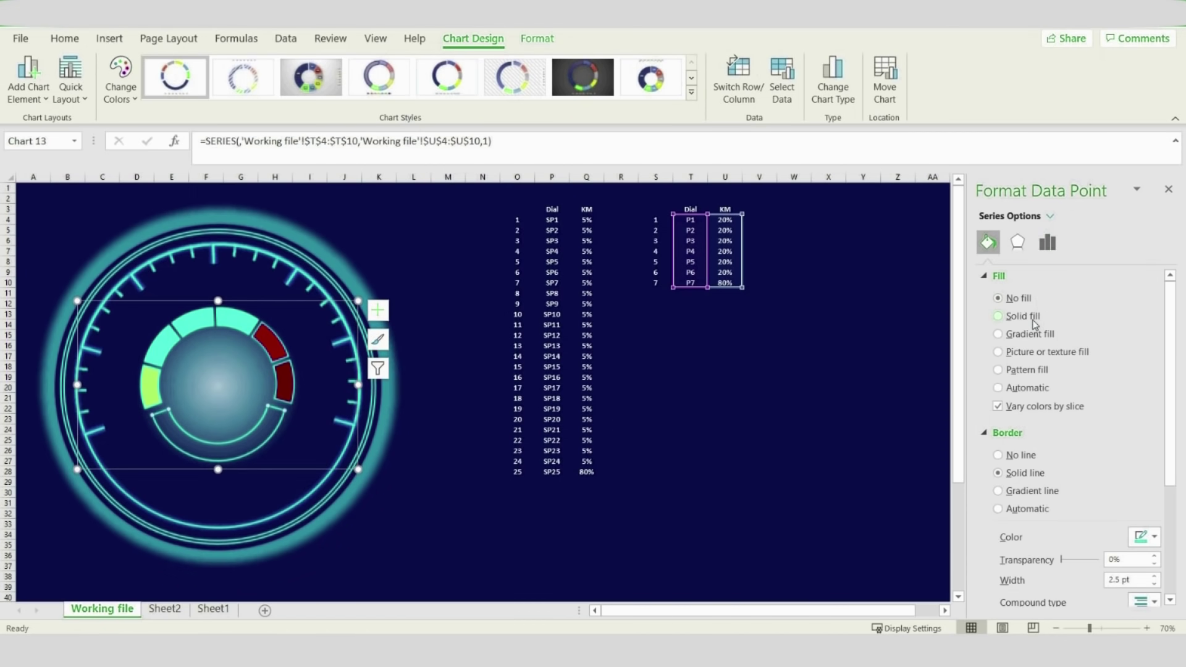
{"action": "left_click", "coordinate": [999, 456]}
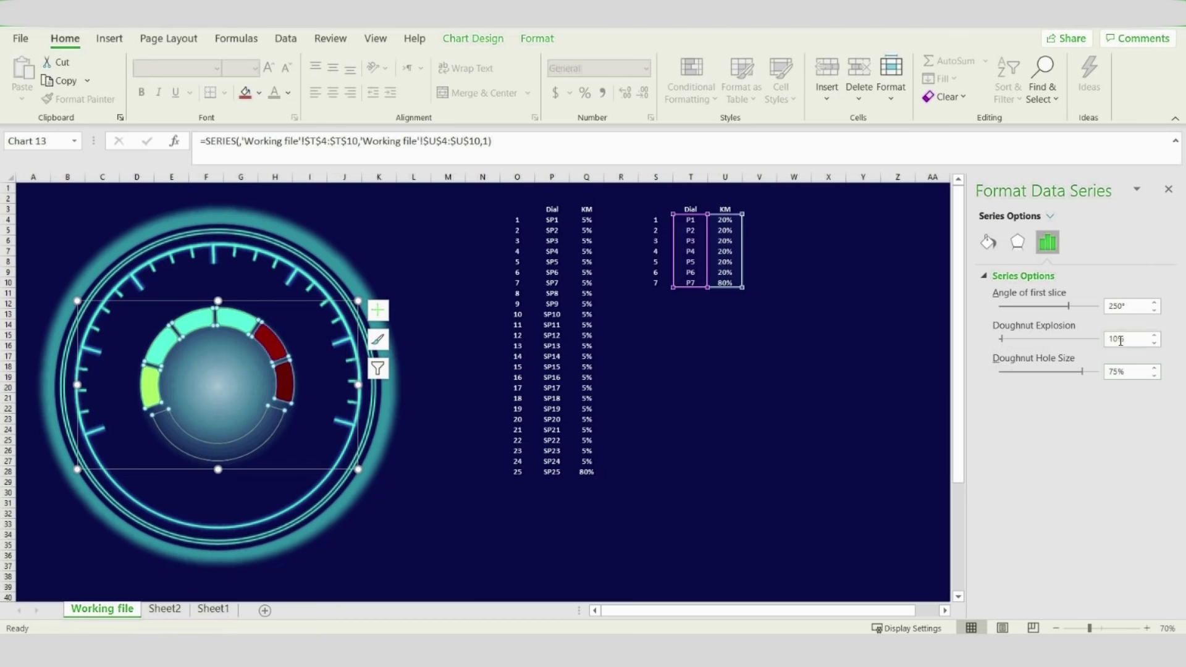
Apply a blue glow preset to the whole doughnut series and set the glow size to 3 pt
{"action": "left_click", "coordinate": [988, 243]}
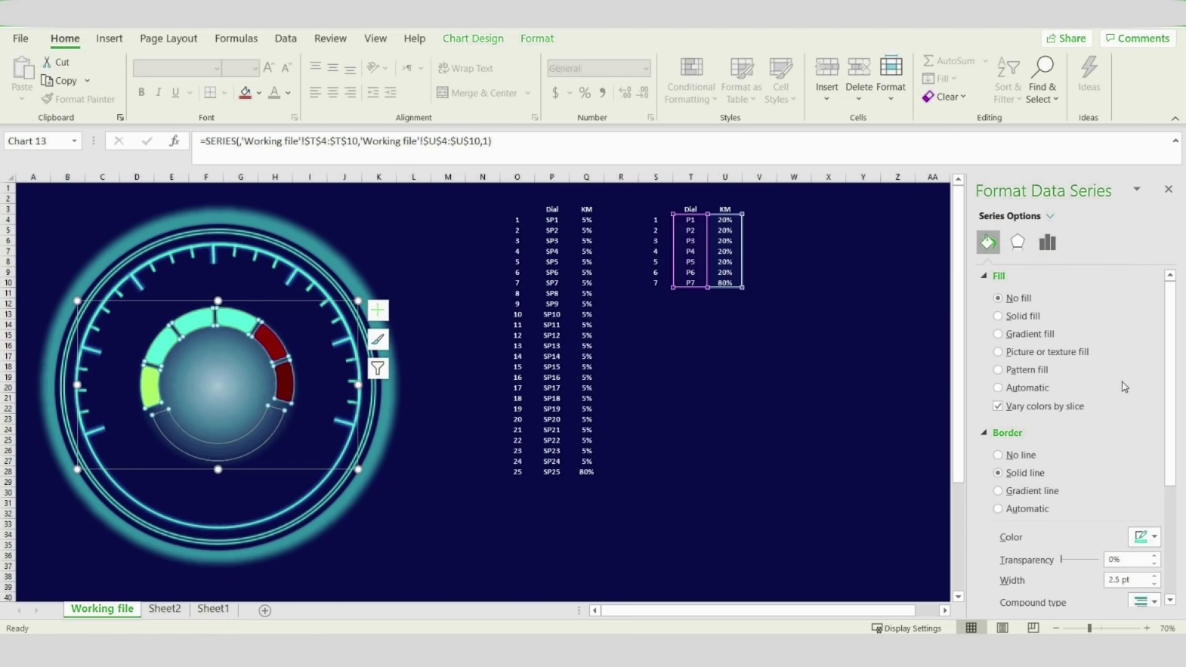
{"action": "scroll", "coordinate": [1045, 548], "scroll_direction": "down", "scroll_amount": 1}
{"action": "left_click", "coordinate": [1017, 243]}
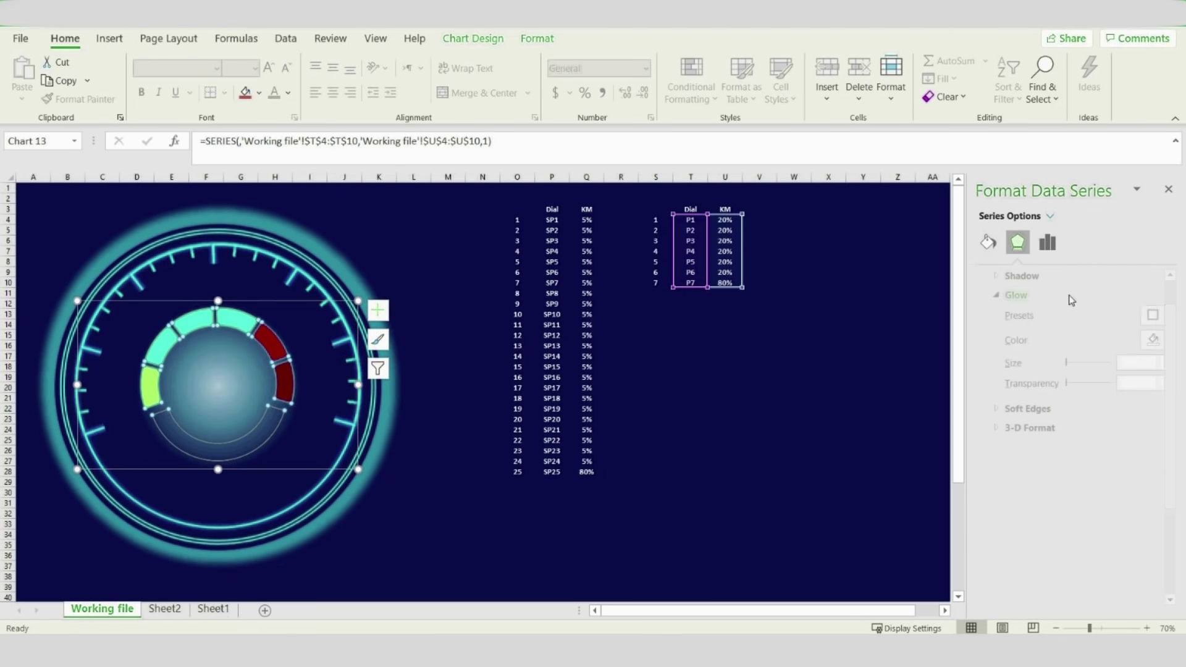
{"action": "left_click", "coordinate": [1154, 315]}
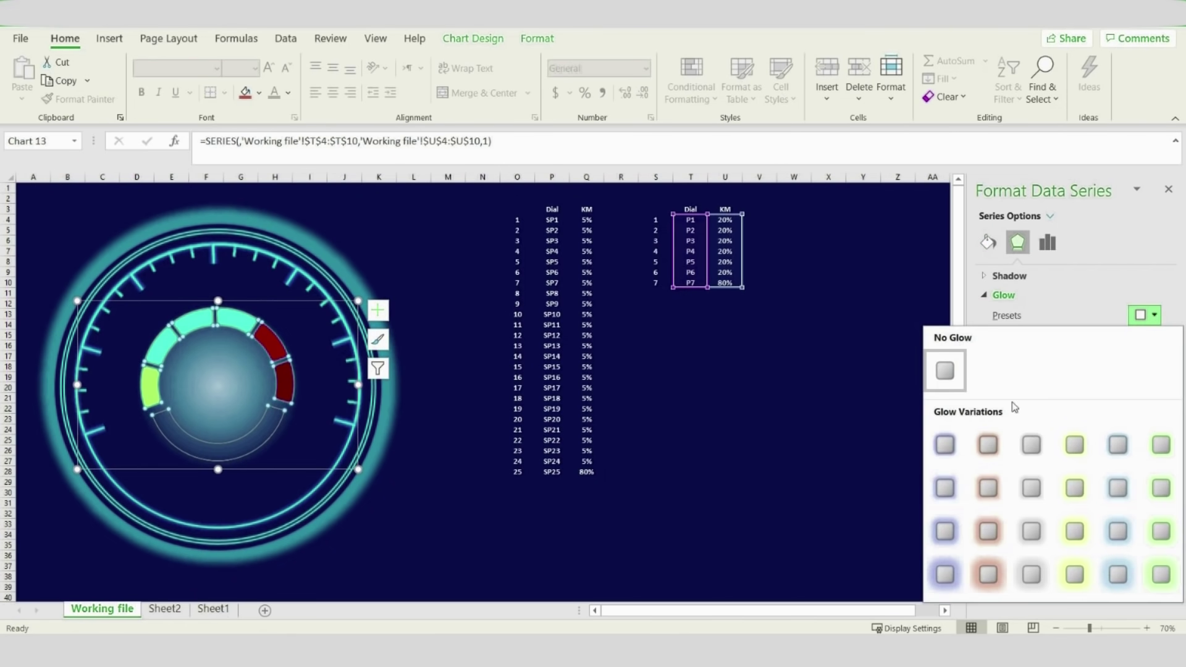
{"action": "left_click", "coordinate": [952, 447]}
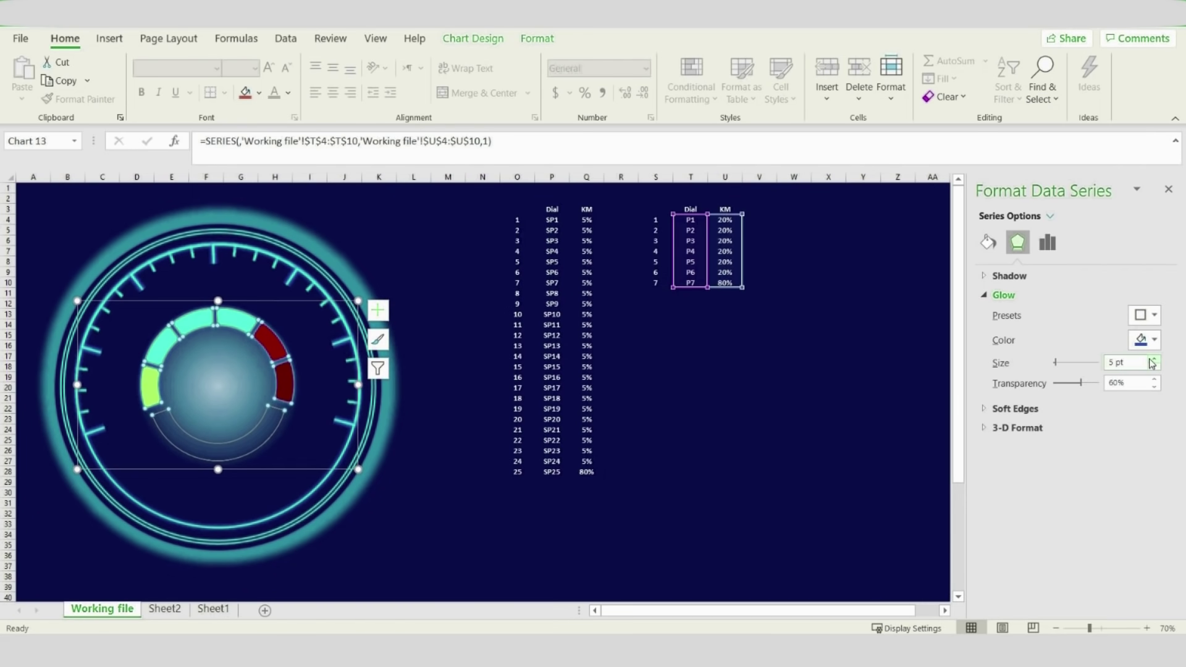
{"action": "left_click", "coordinate": [630, 419]}
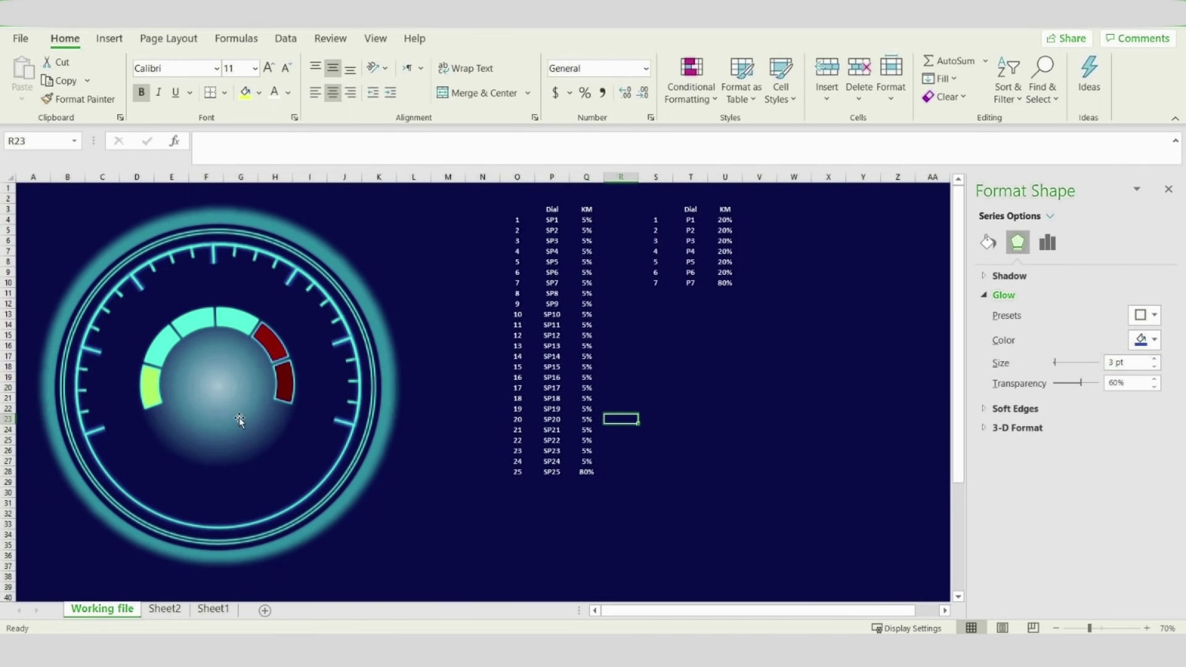
Recolour the doughnut series' slice borders with the lightest tint of the light blue theme colour
{"action": "left_click", "coordinate": [260, 451]}
{"action": "left_click", "coordinate": [989, 243]}
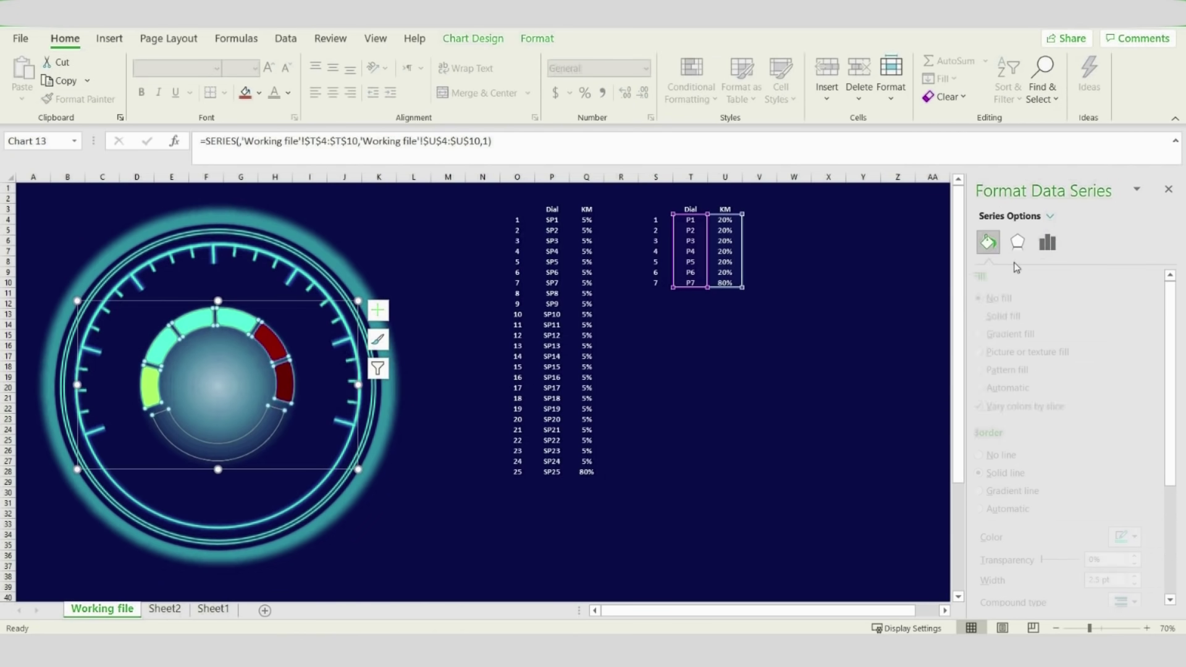
{"action": "left_click", "coordinate": [1150, 536]}
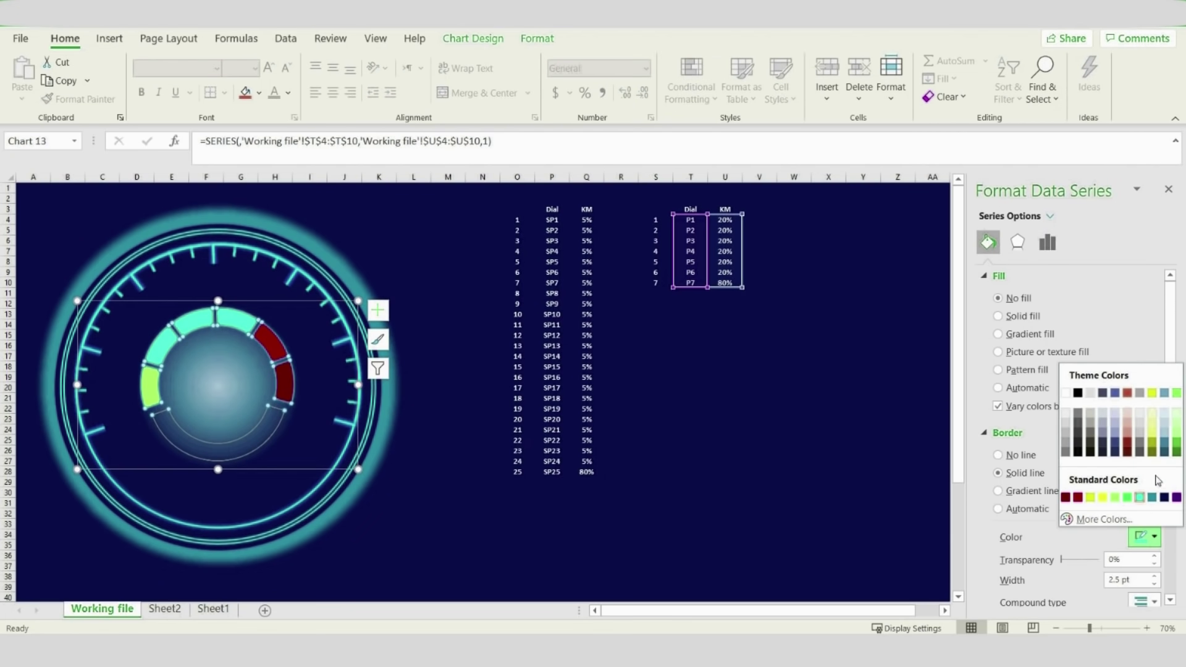
{"action": "left_click", "coordinate": [1167, 416]}
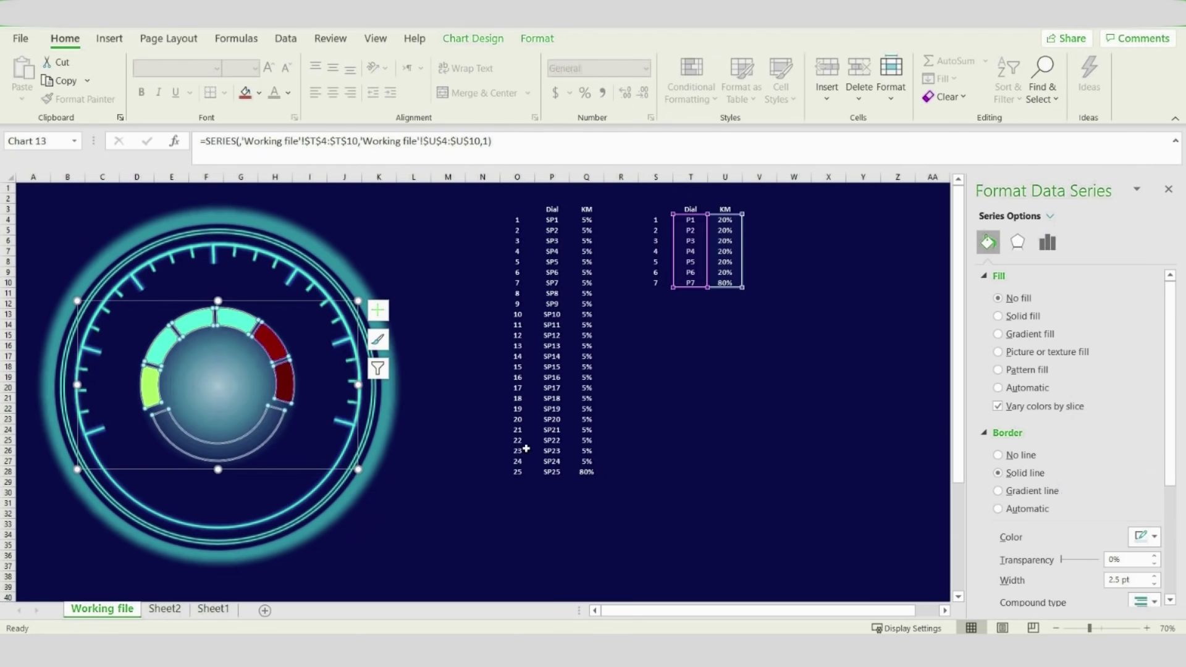
{"action": "left_click", "coordinate": [484, 509]}
Select only the large unfilled P7 slice of the doughnut and set its border to no line
{"action": "left_click", "coordinate": [228, 449]}
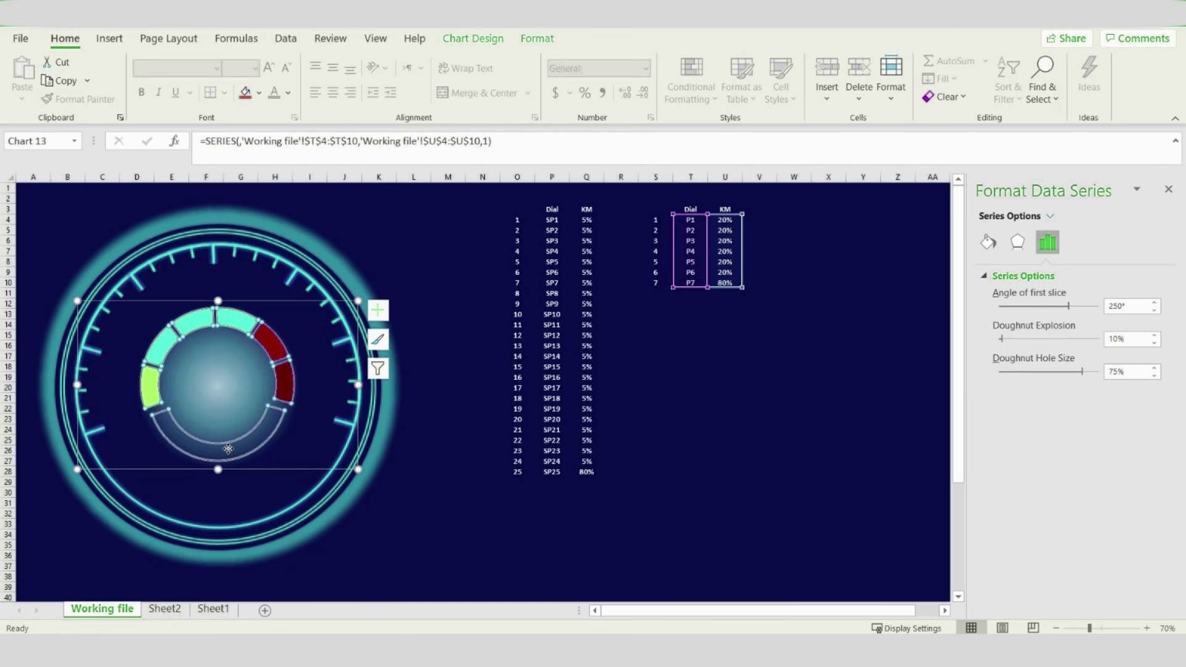
{"action": "left_click", "coordinate": [228, 449]}
{"action": "left_click", "coordinate": [988, 242]}
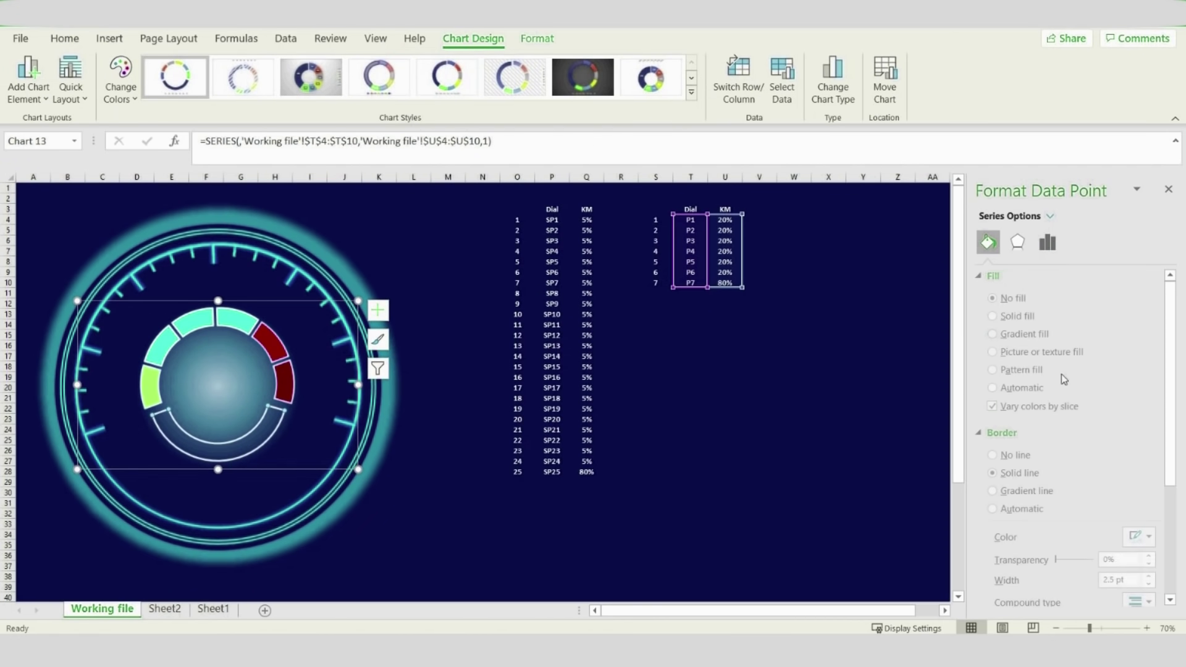
{"action": "left_click", "coordinate": [997, 455]}
{"action": "left_click", "coordinate": [596, 468]}
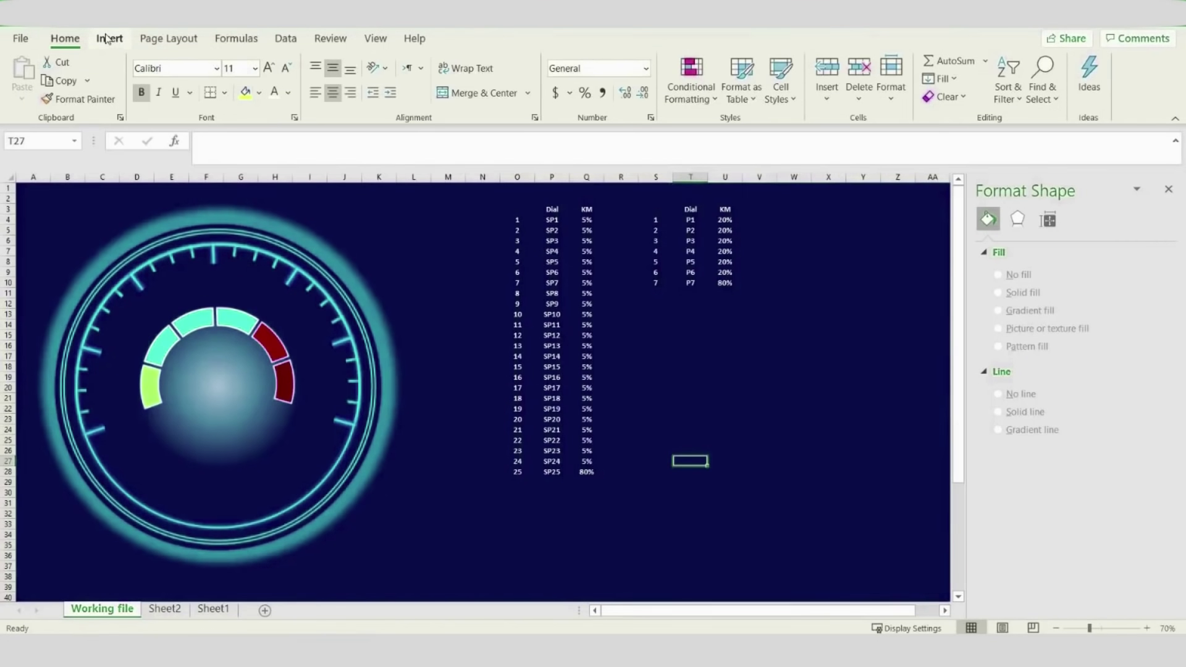
Insert a small text box in the empty area below the P1–P7 table, with no fill and no outline
{"action": "left_click", "coordinate": [109, 38]}
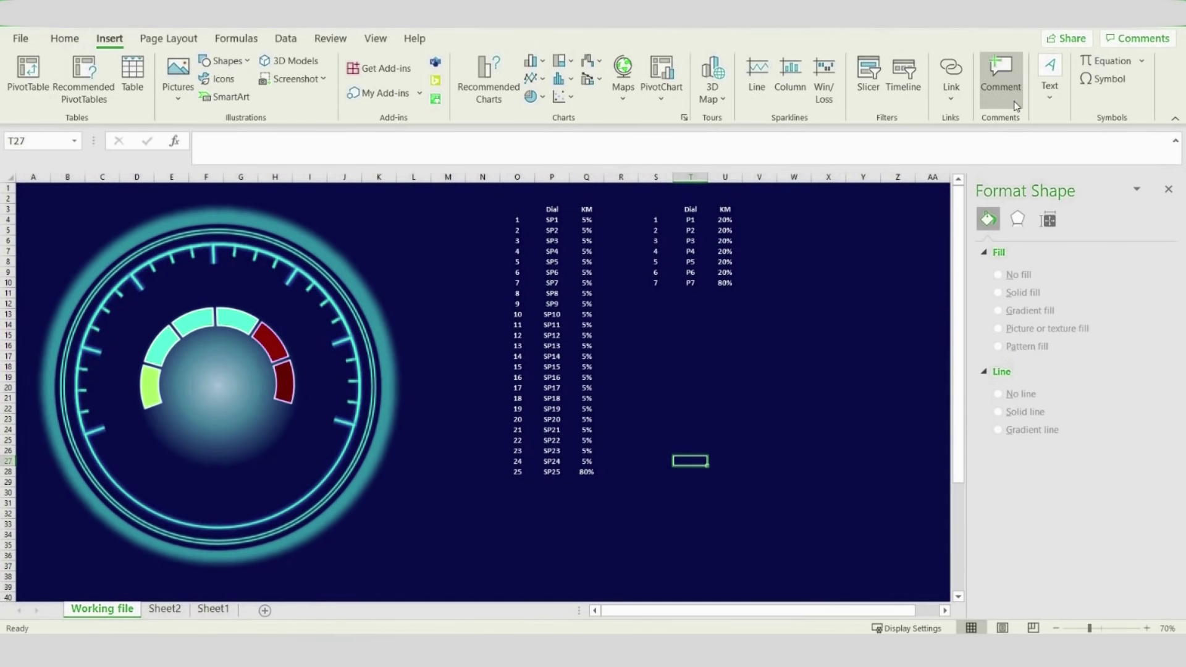
{"action": "left_click", "coordinate": [1042, 72]}
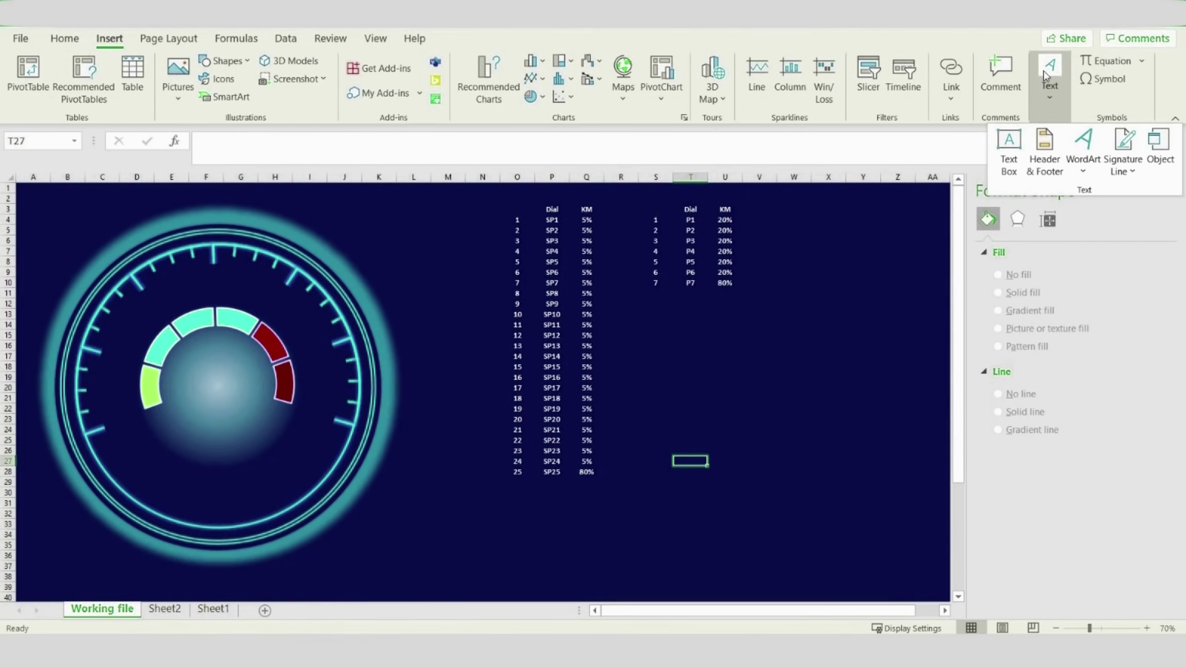
{"action": "left_click", "coordinate": [1005, 152]}
{"action": "left_click_drag", "start_coordinate": [668, 393], "coordinate": [755, 430]}
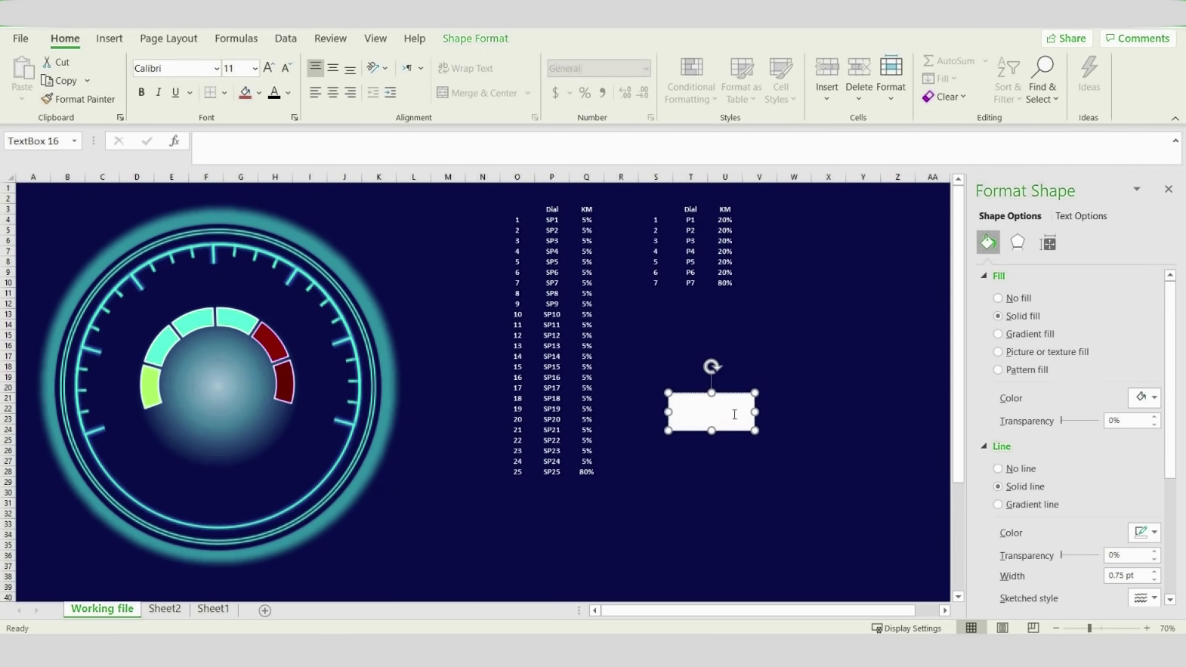
{"action": "left_click", "coordinate": [999, 298]}
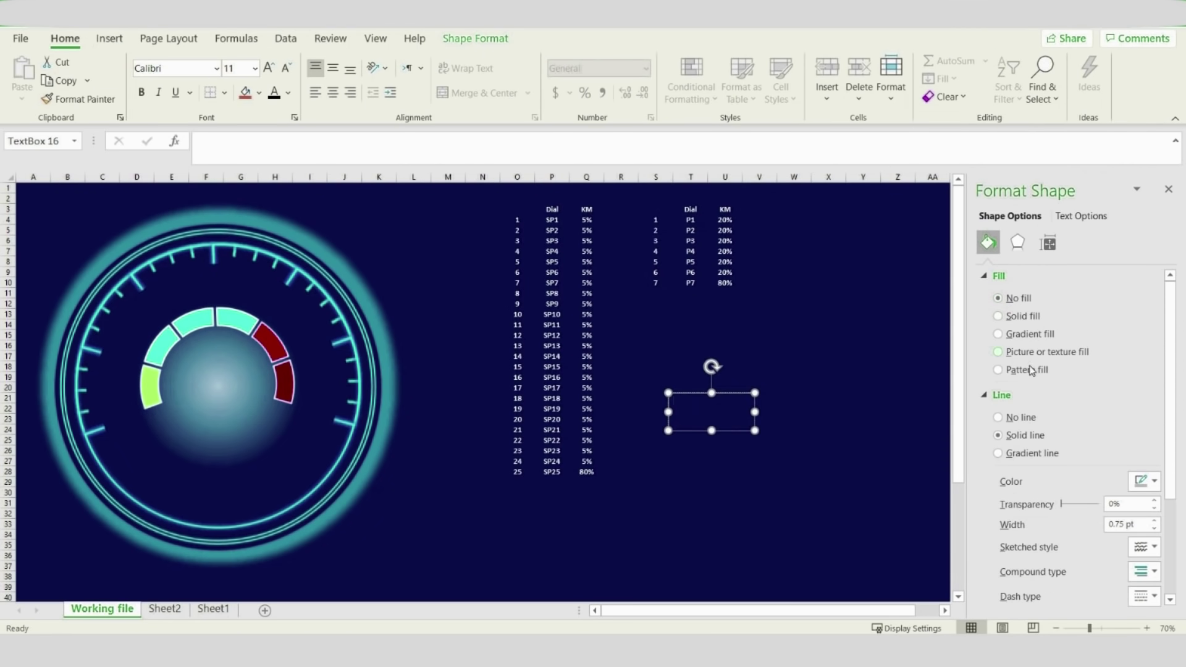
{"action": "left_click", "coordinate": [1020, 418]}
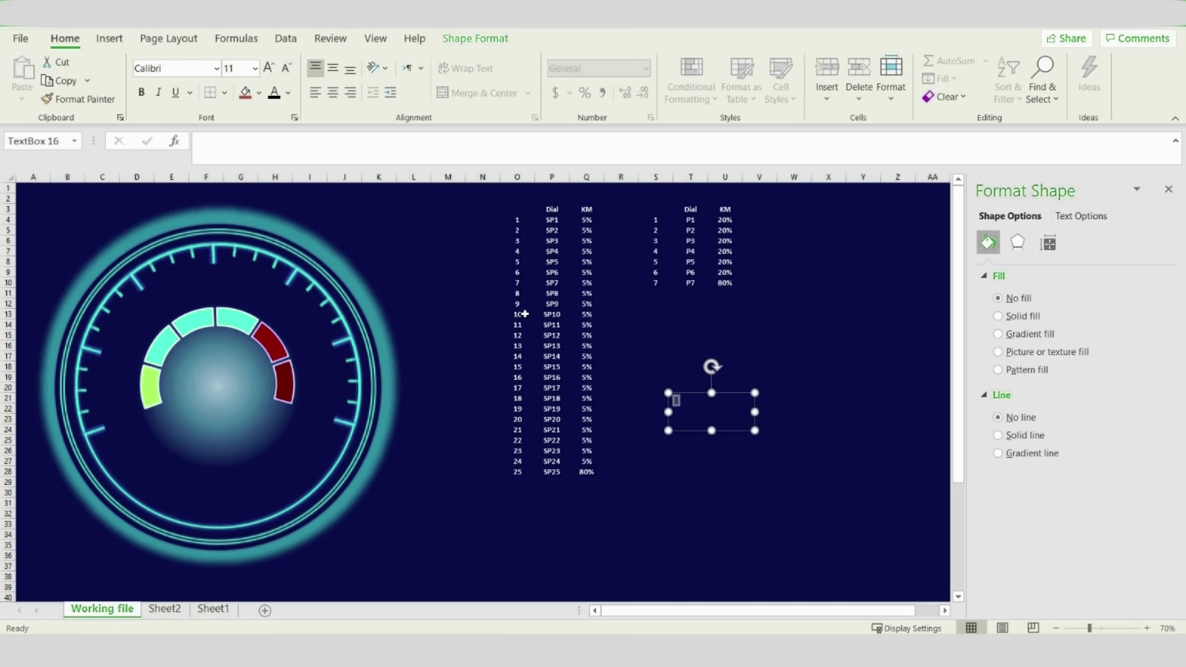
Enter 0 in the text box and format it with white font colour at size 20
{"action": "left_click", "coordinate": [288, 92]}
{"action": "left_click", "coordinate": [273, 154]}
{"action": "left_click", "coordinate": [268, 68]}
{"action": "left_click", "coordinate": [269, 69]}
{"action": "left_click", "coordinate": [269, 69]}
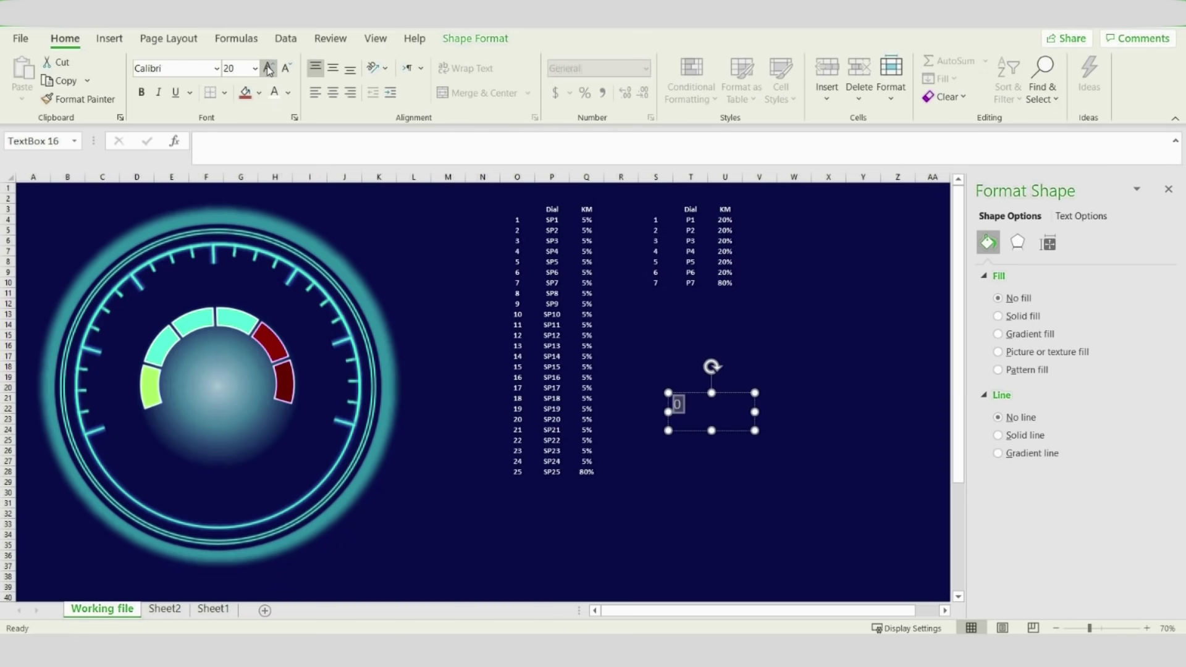
Set the 0 label in bold Bahnschrift SemiCondensed and move it inside the dial near the lower-left major tick
{"action": "left_click", "coordinate": [216, 69]}
{"action": "left_click_drag", "start_coordinate": [363, 112], "coordinate": [364, 132]}
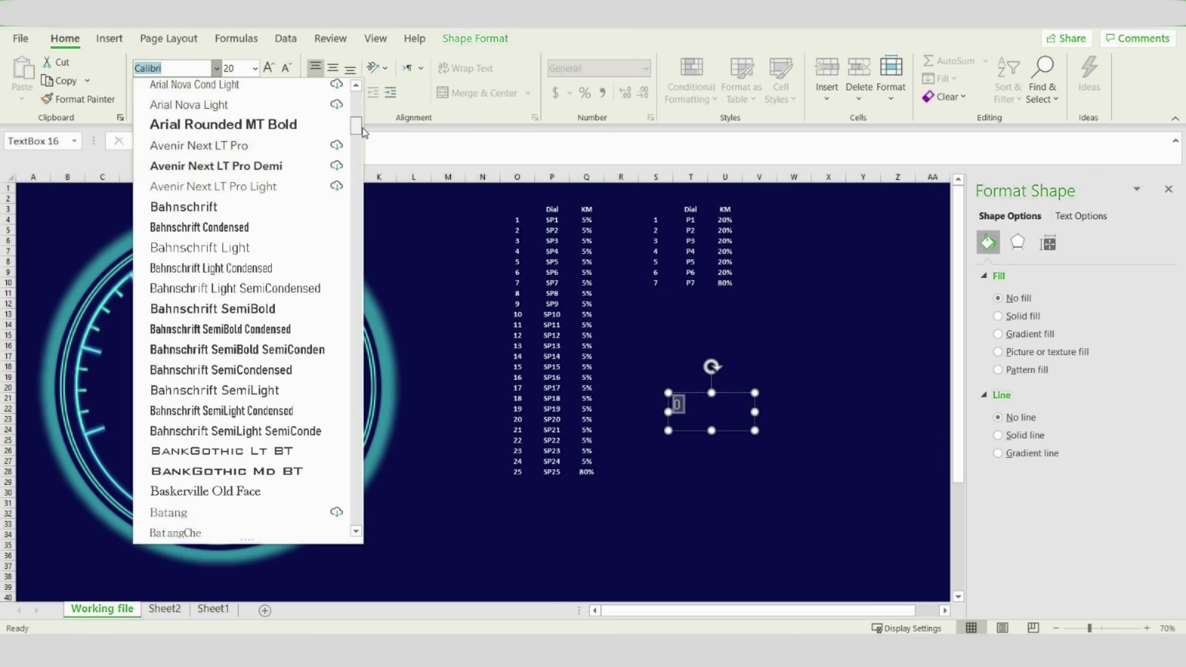
{"action": "left_click", "coordinate": [272, 371]}
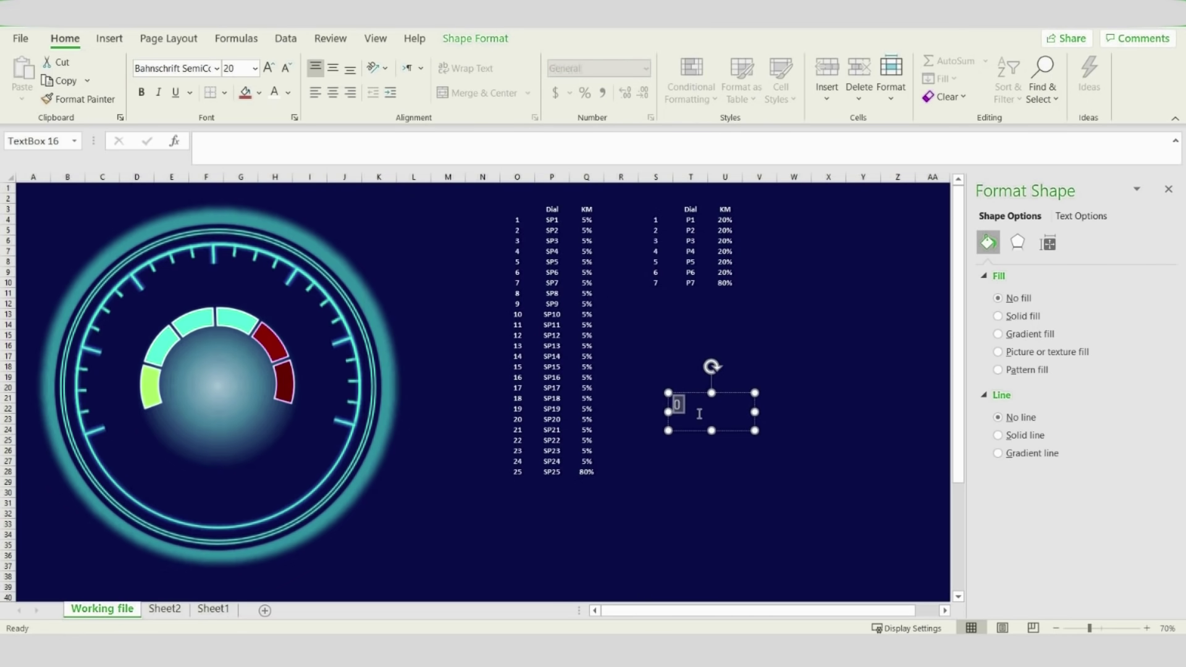
{"action": "left_click", "coordinate": [141, 92]}
{"action": "left_click_drag", "start_coordinate": [704, 395], "coordinate": [146, 413]}
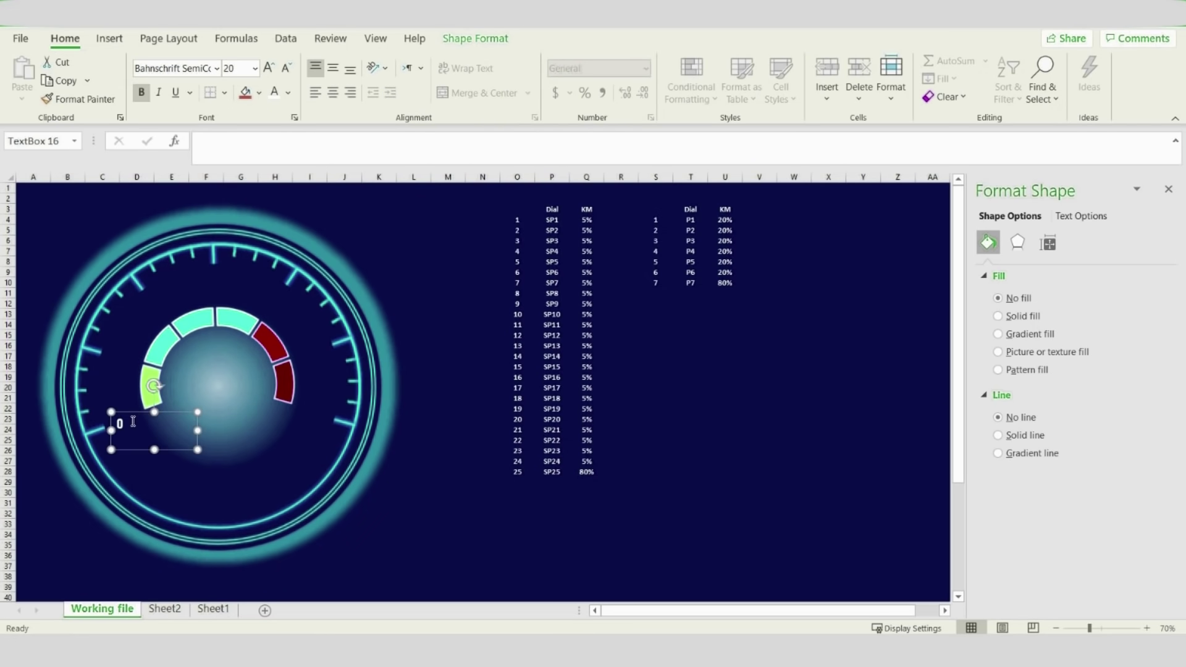
Set the 0 label's font size to 24 and rotate it to line up with the dial's first major tick
{"action": "left_click", "coordinate": [270, 68]}
{"action": "left_click", "coordinate": [269, 68]}
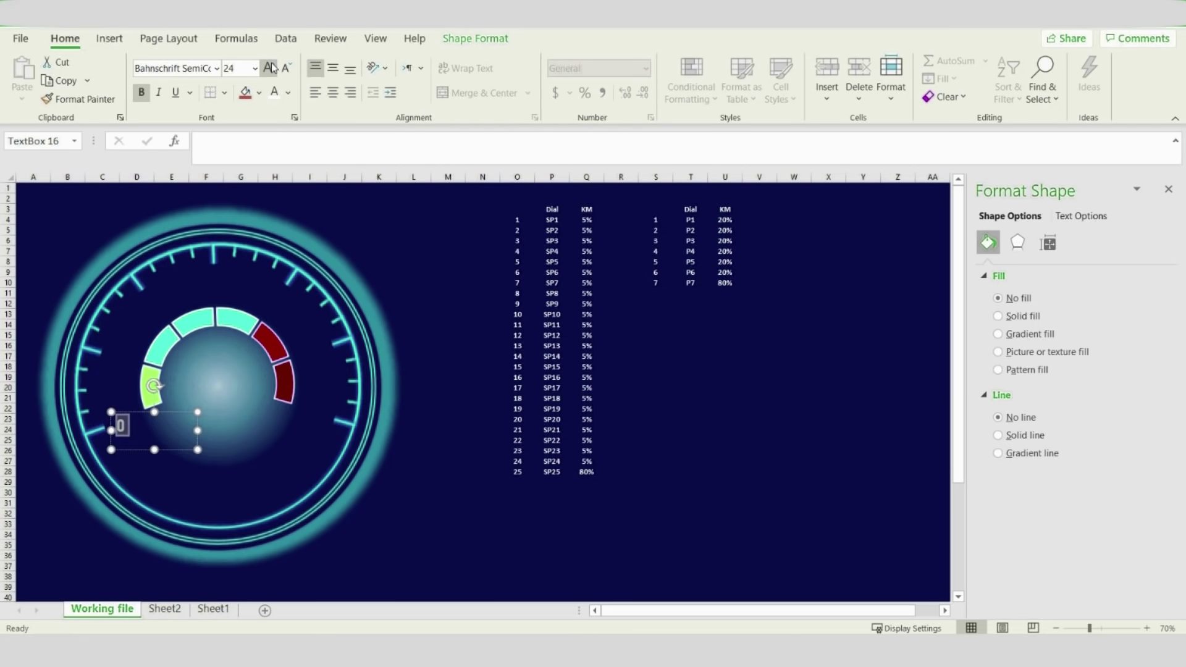
{"action": "left_click", "coordinate": [269, 68]}
{"action": "left_click", "coordinate": [269, 68]}
{"action": "left_click", "coordinate": [286, 67]}
{"action": "left_click", "coordinate": [285, 68]}
{"action": "left_click_drag", "start_coordinate": [154, 385], "coordinate": [80, 443]}
Copy the 0 label to the dial's second major tick, rotate it to match, and change its text to 20
{"action": "left_click_drag", "start_coordinate": [142, 389], "coordinate": [129, 339]}
{"action": "left_click_drag", "start_coordinate": [82, 369], "coordinate": [81, 334]}
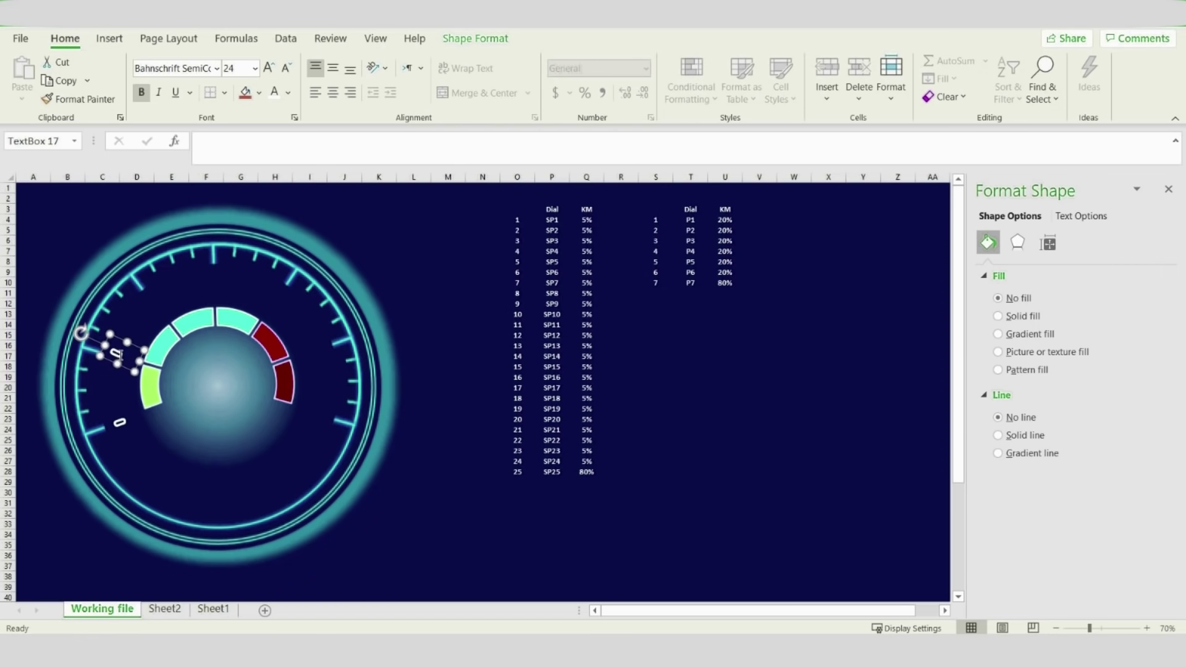
{"action": "double_click", "coordinate": [117, 357]}
{"action": "type", "text": "20"}
Copy the 20 label to the third major tick, rotated to match, and change its text to 40
{"action": "left_click_drag", "start_coordinate": [126, 342], "coordinate": [132, 267]}
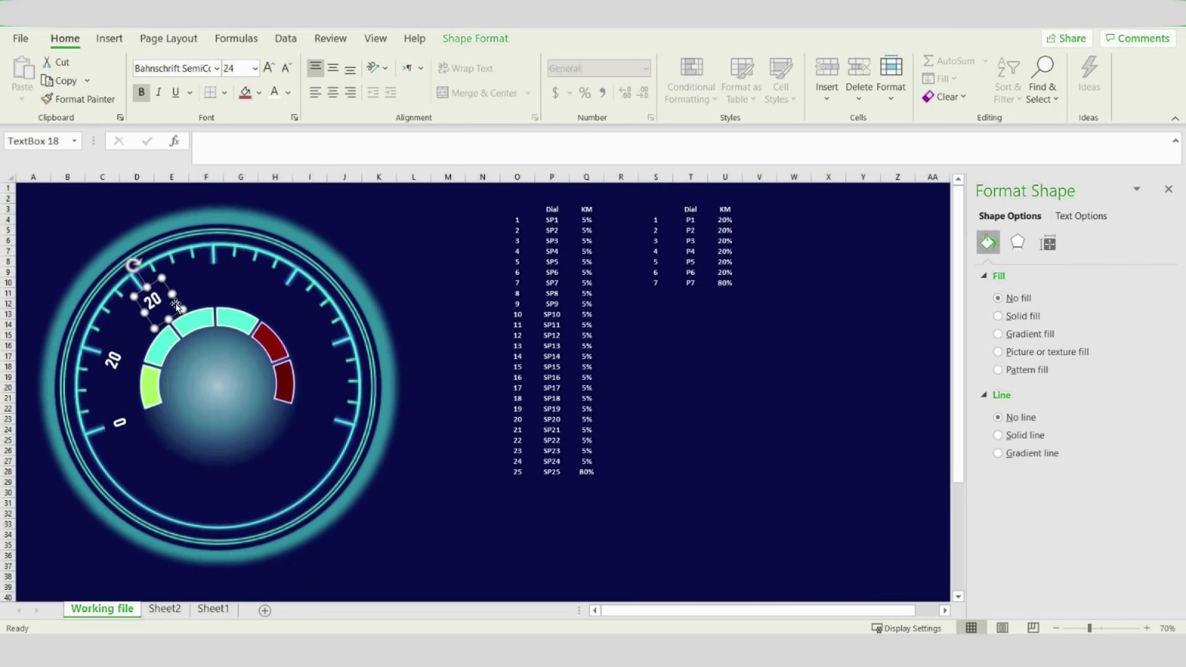
{"action": "left_click_drag", "start_coordinate": [176, 299], "coordinate": [175, 301]}
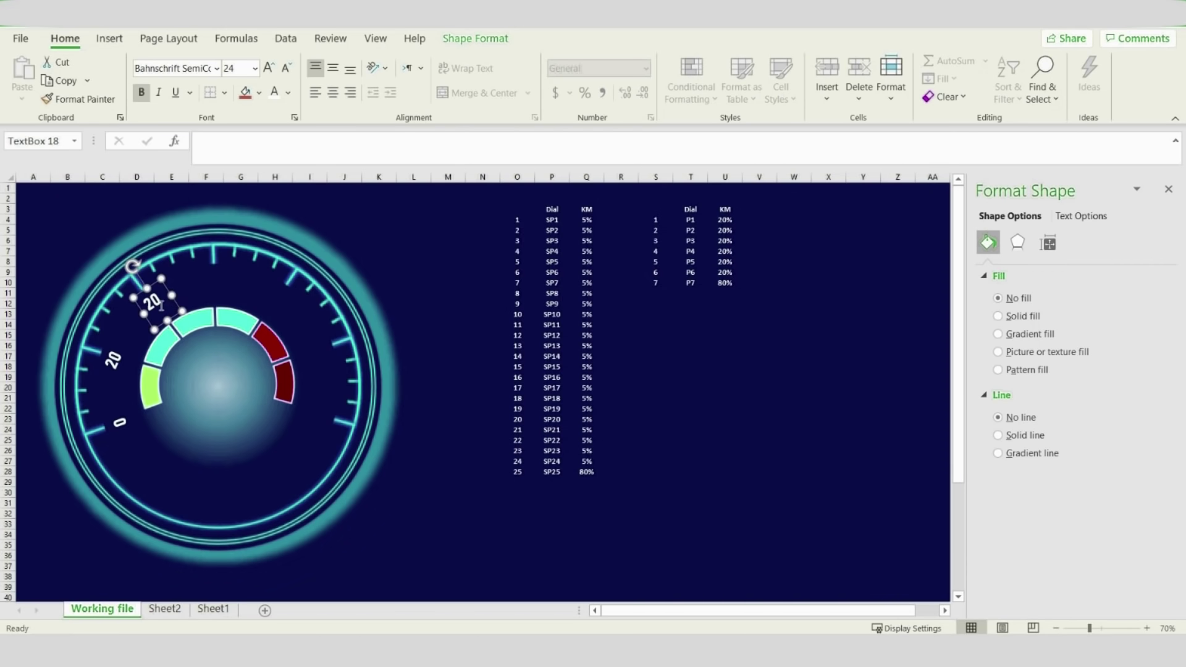
{"action": "double_click", "coordinate": [151, 305]}
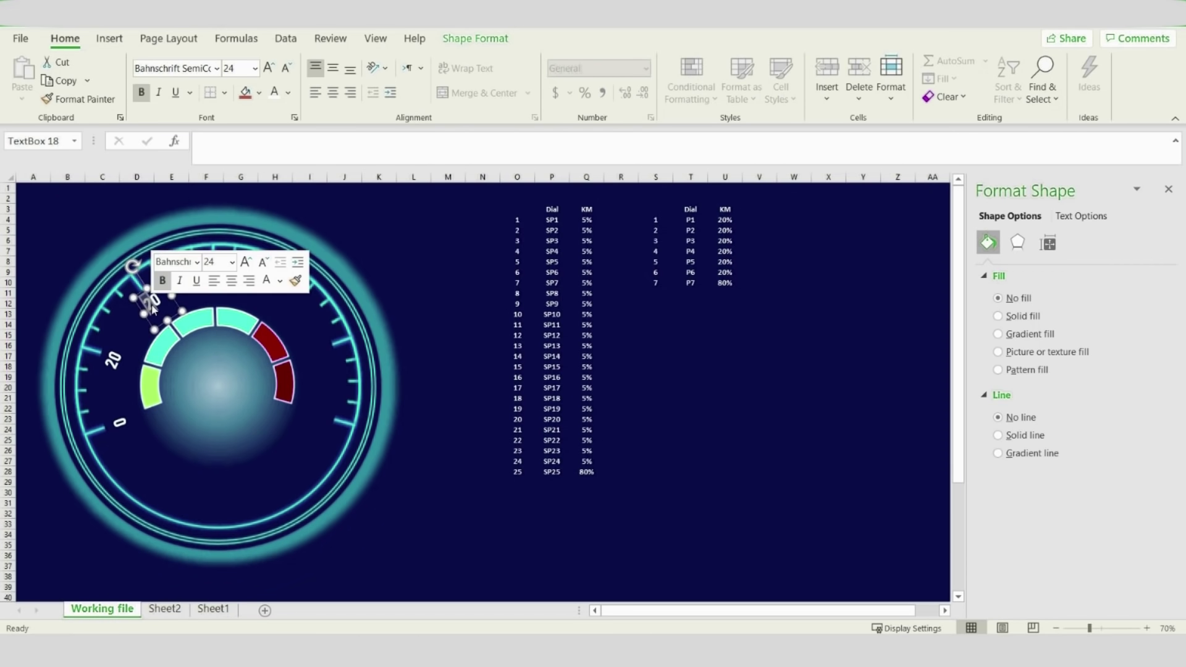
{"action": "type", "text": "40"}
Copy the 40 label to the tick at the dial's top centre, turn it upright, and change its text to 60
{"action": "left_click_drag", "start_coordinate": [177, 302], "coordinate": [236, 279], "text": "ctrl"}
{"action": "left_click_drag", "start_coordinate": [193, 244], "coordinate": [218, 236]}
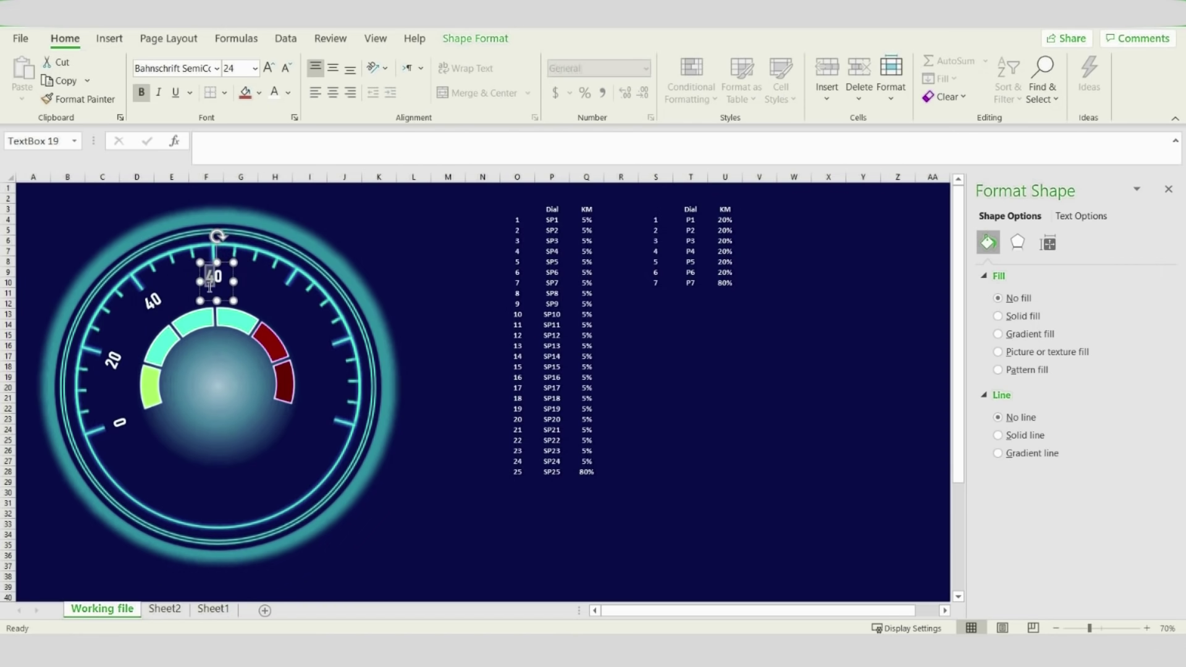
{"action": "type", "text": "6"}
Copy the 60 label to the fifth major tick, angled to match, and change its text to 80
{"action": "left_click_drag", "start_coordinate": [227, 264], "coordinate": [295, 305]}
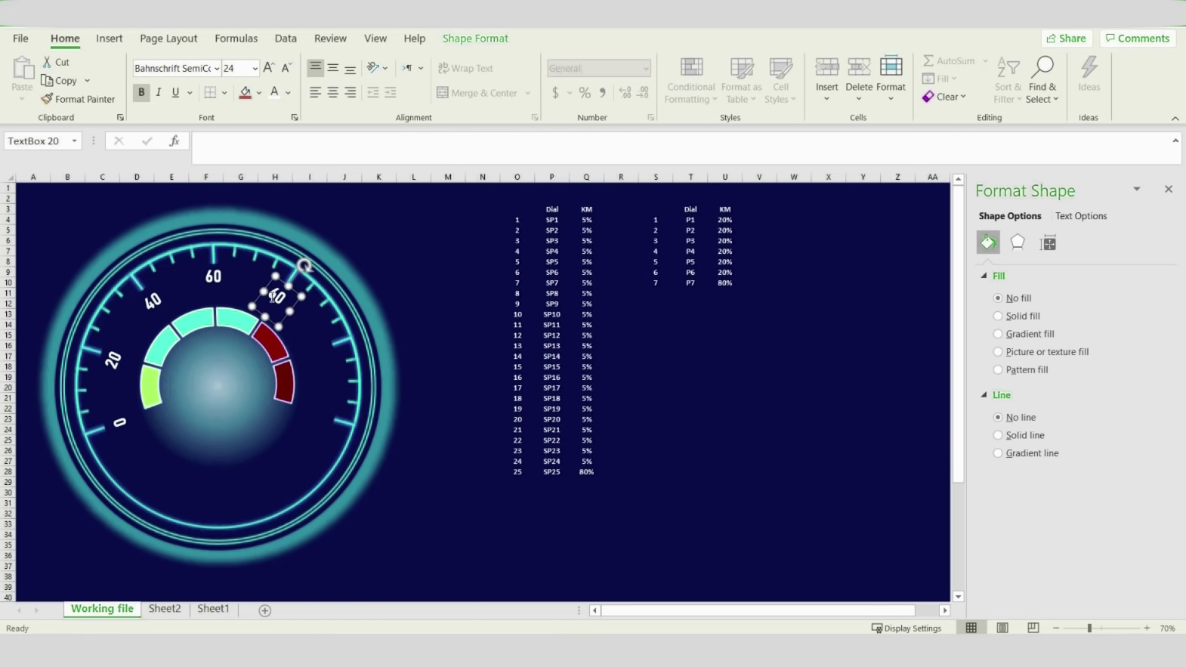
{"action": "double_click", "coordinate": [273, 297]}
{"action": "type", "text": "80"}
Copy the 80 label to the sixth major tick, rotate it to match, and change its text to 100
{"action": "left_click_drag", "start_coordinate": [296, 303], "coordinate": [340, 370]}
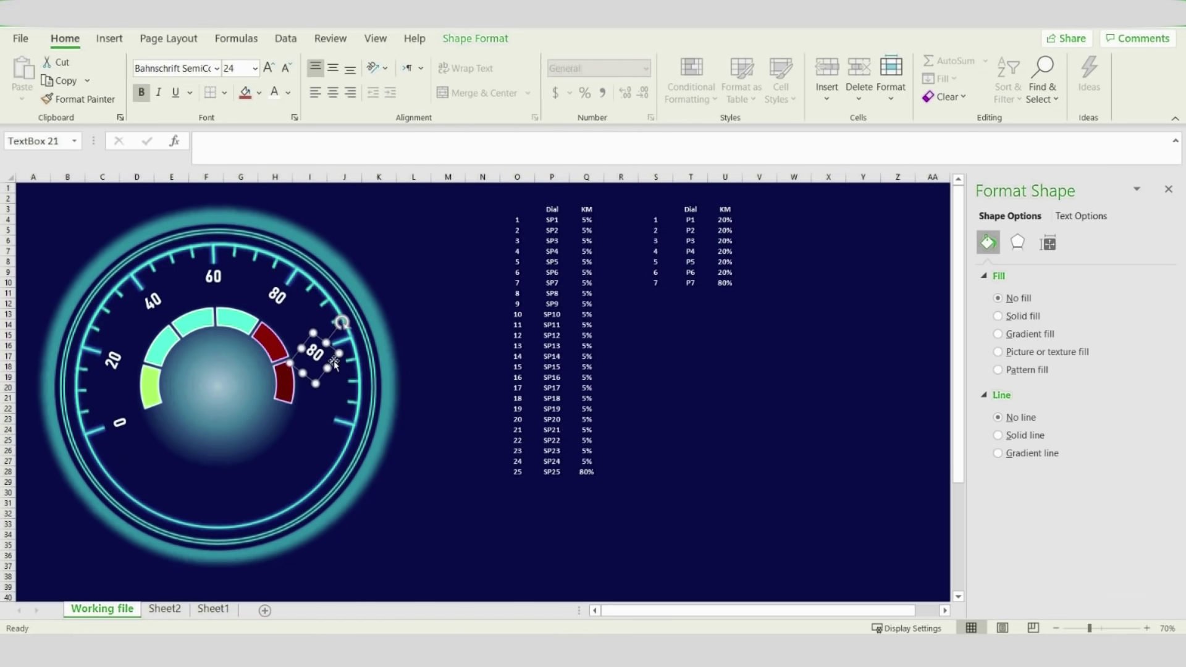
{"action": "left_click_drag", "start_coordinate": [357, 327], "coordinate": [365, 343]}
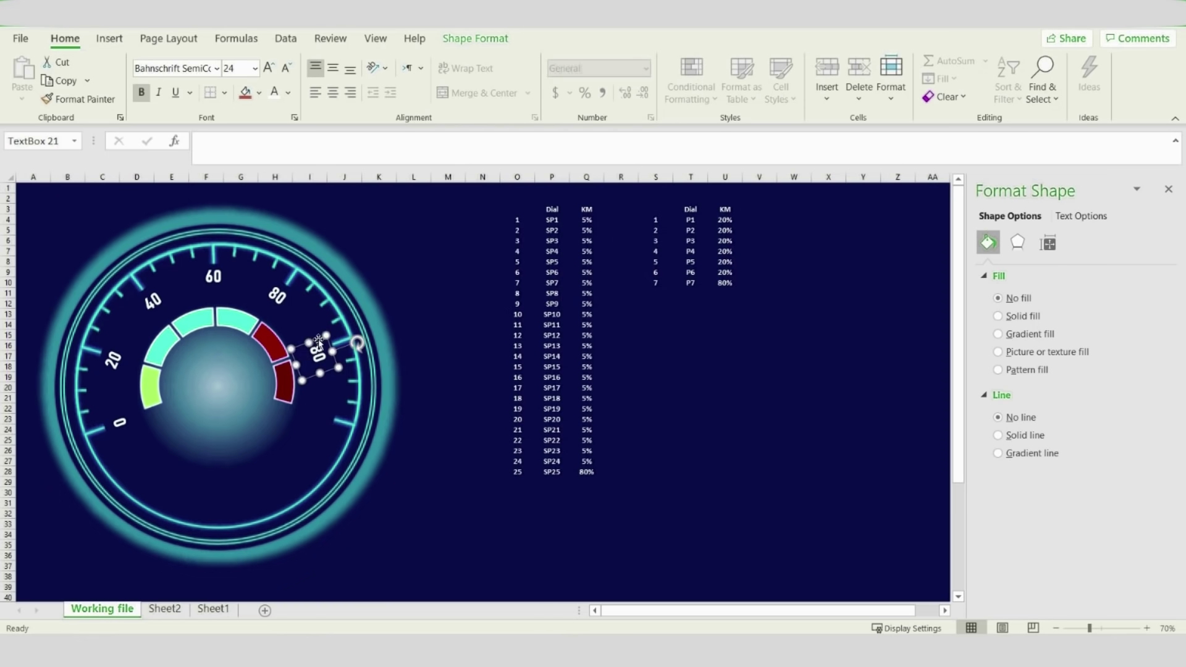
{"action": "left_click", "coordinate": [320, 337]}
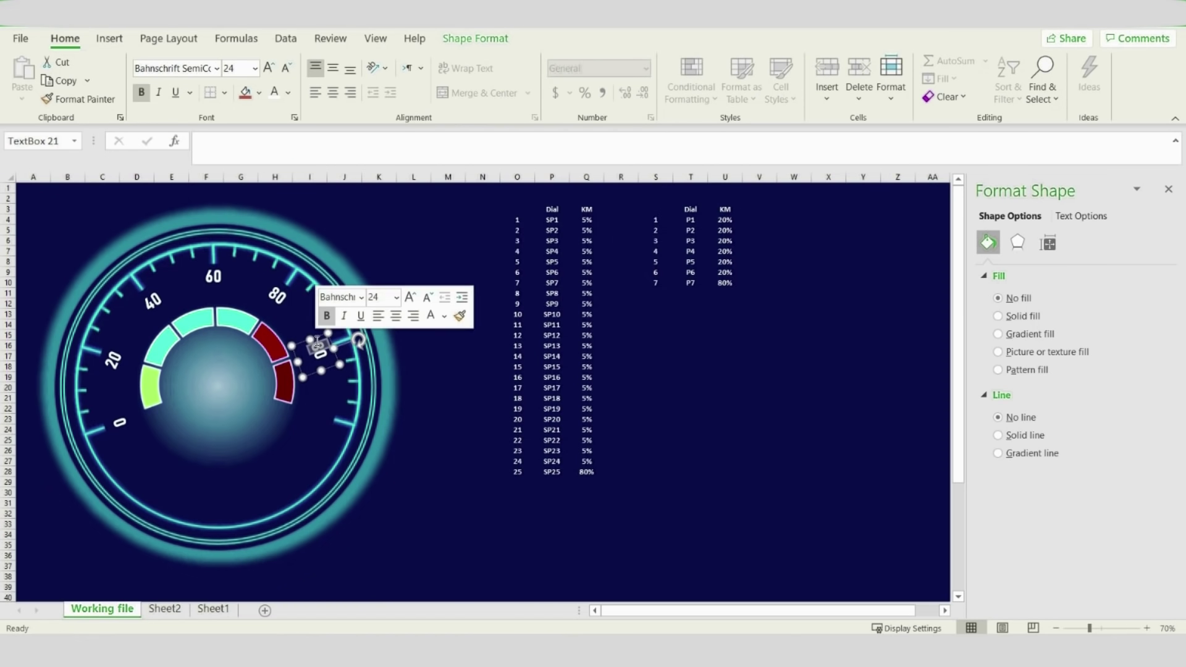
{"action": "type", "text": "0"}
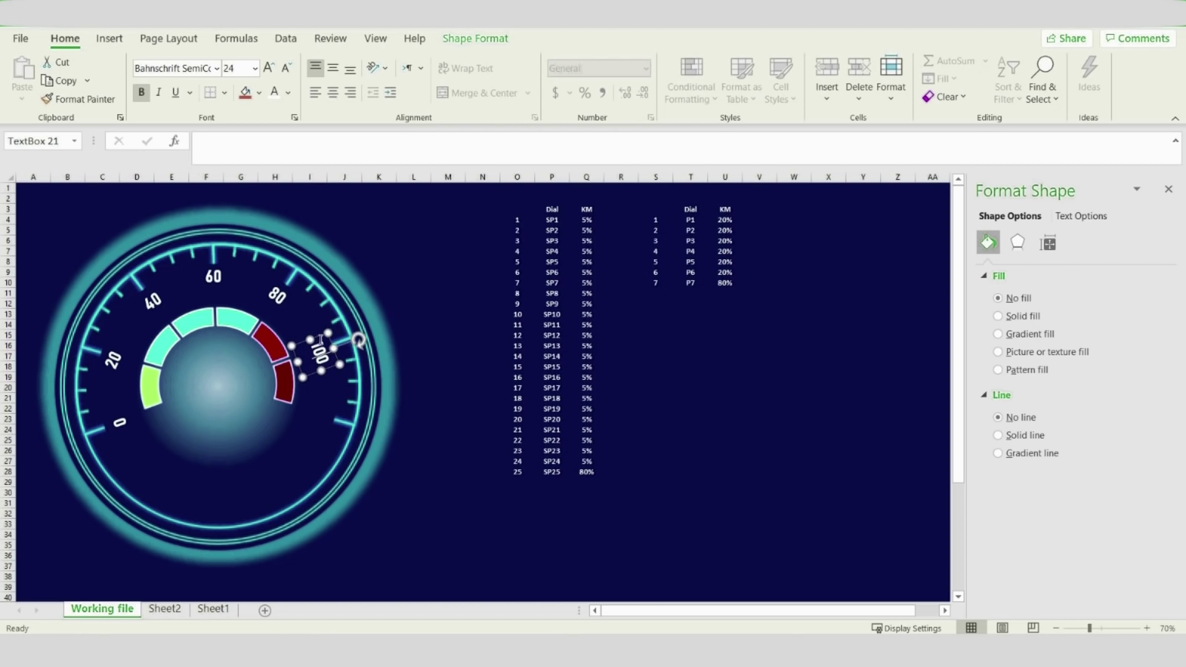
Copy the 100 label to the last major tick, rotate it to match, change its text to 120, and adjust its position
{"action": "left_click", "coordinate": [335, 357]}
{"action": "left_click_drag", "start_coordinate": [335, 356], "coordinate": [350, 434]}
{"action": "double_click", "coordinate": [317, 417]}
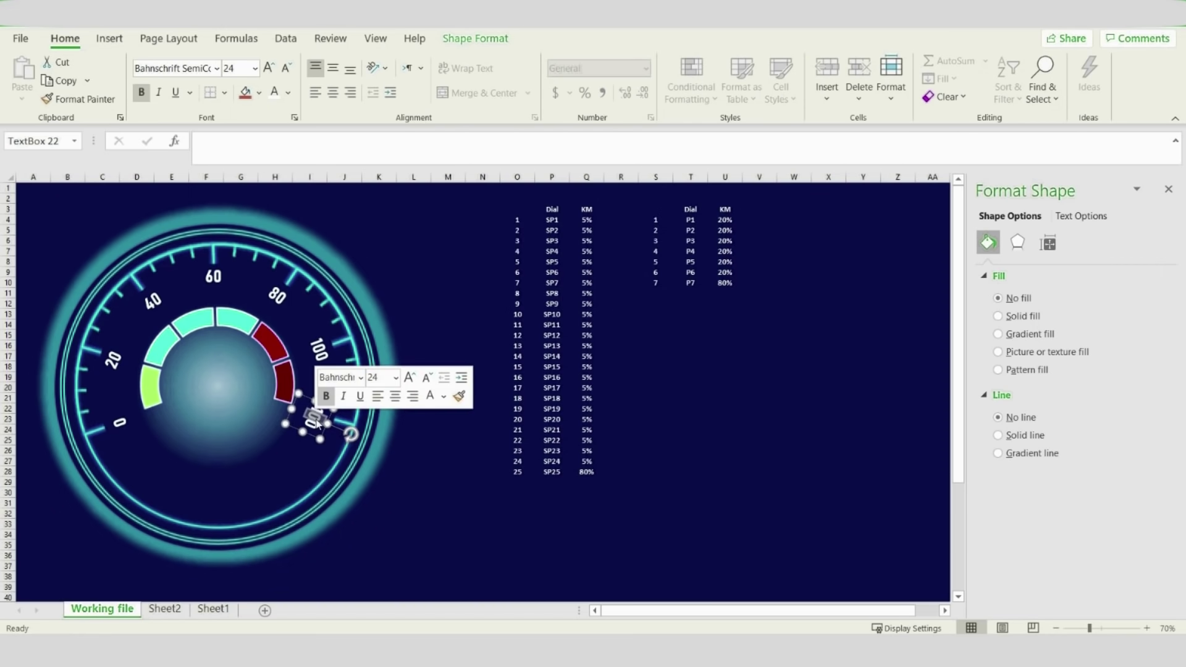
{"action": "type", "text": "120"}
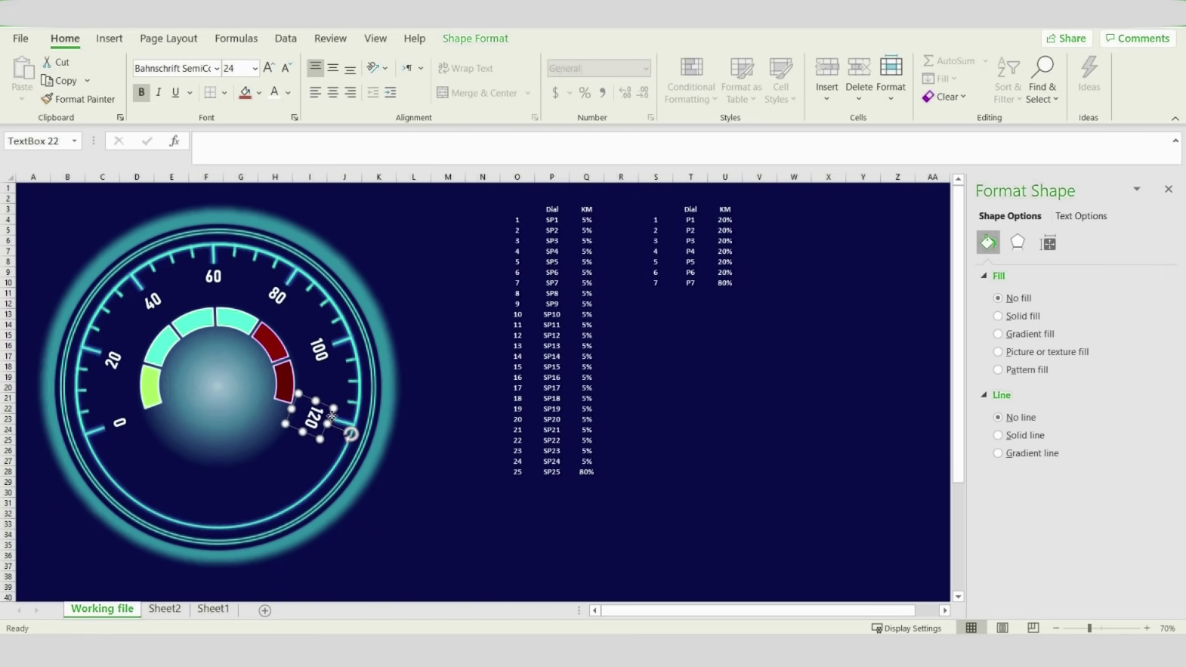
{"action": "left_click", "coordinate": [334, 415]}
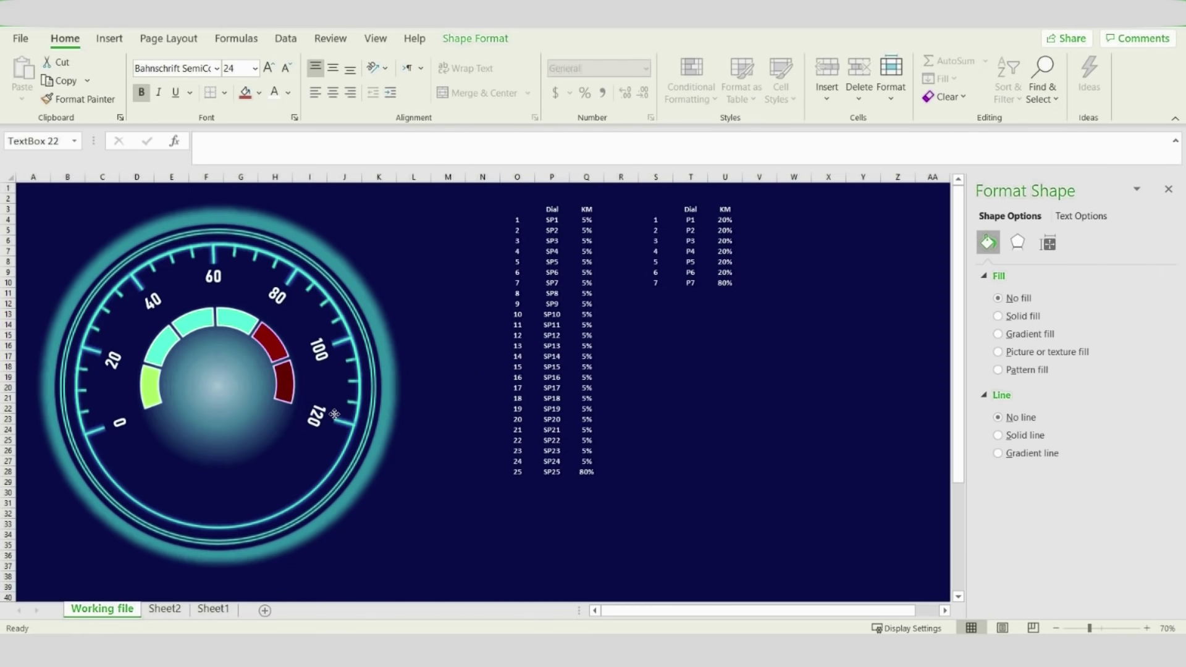
{"action": "left_click", "coordinate": [336, 412]}
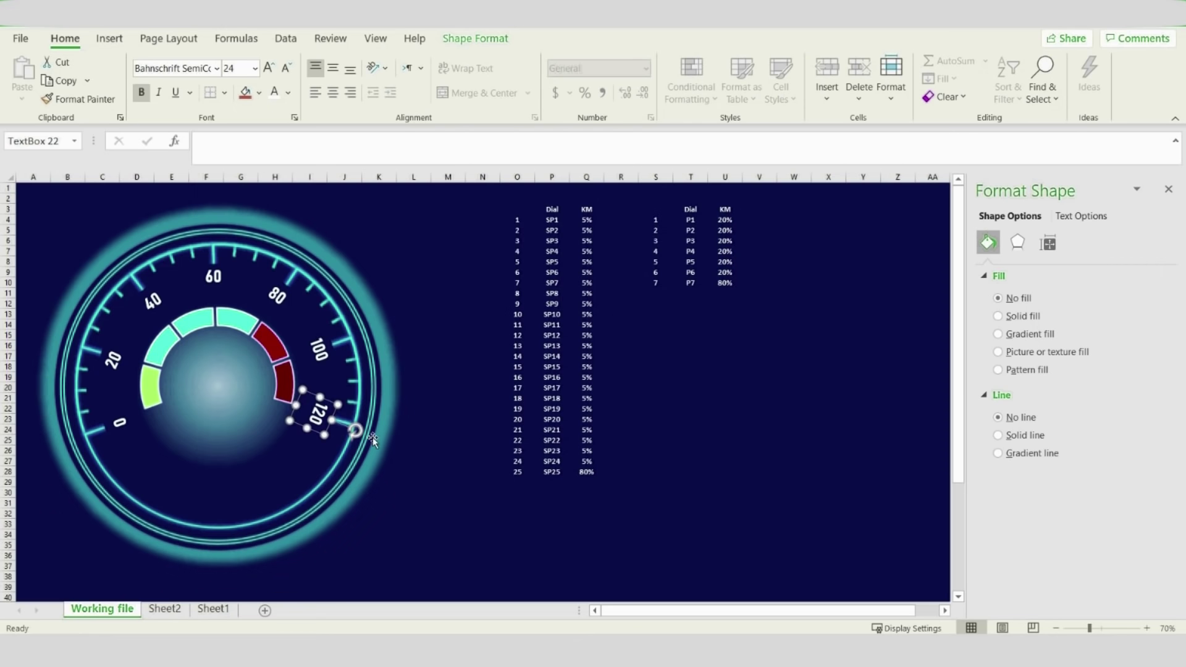
Change the font colour of the 100 and 120 scale labels to the standard dark red
{"action": "left_click", "coordinate": [410, 426]}
{"action": "left_click", "coordinate": [324, 356]}
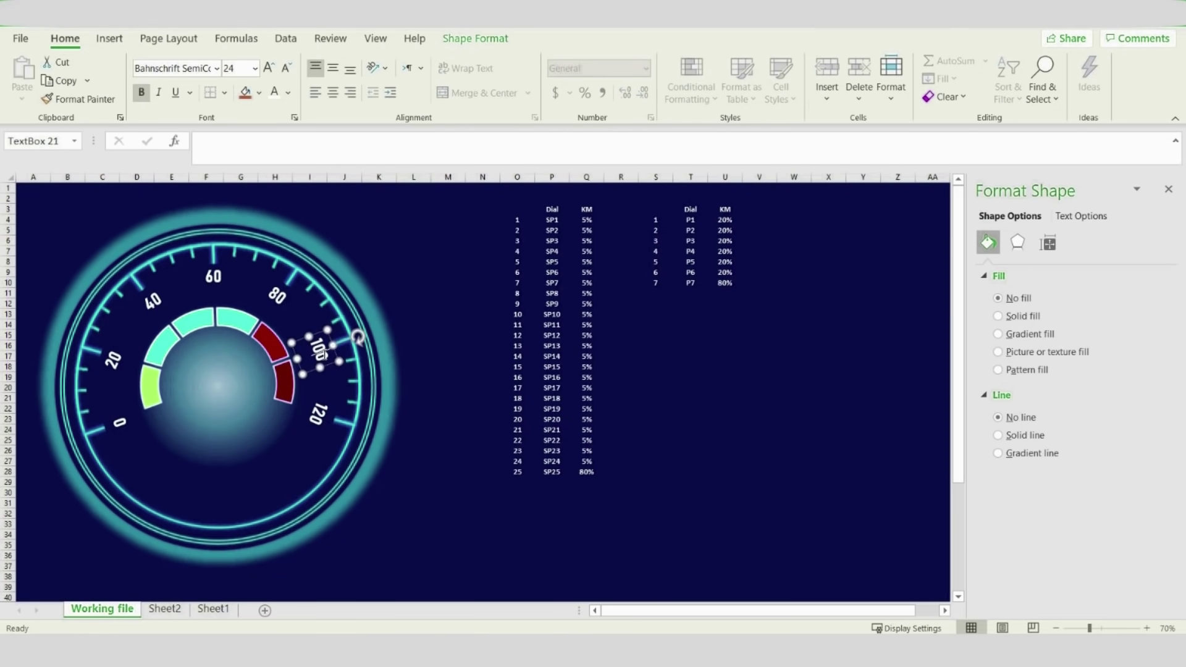
{"action": "left_click", "coordinate": [288, 93]}
{"action": "left_click", "coordinate": [273, 262]}
{"action": "left_click", "coordinate": [313, 420]}
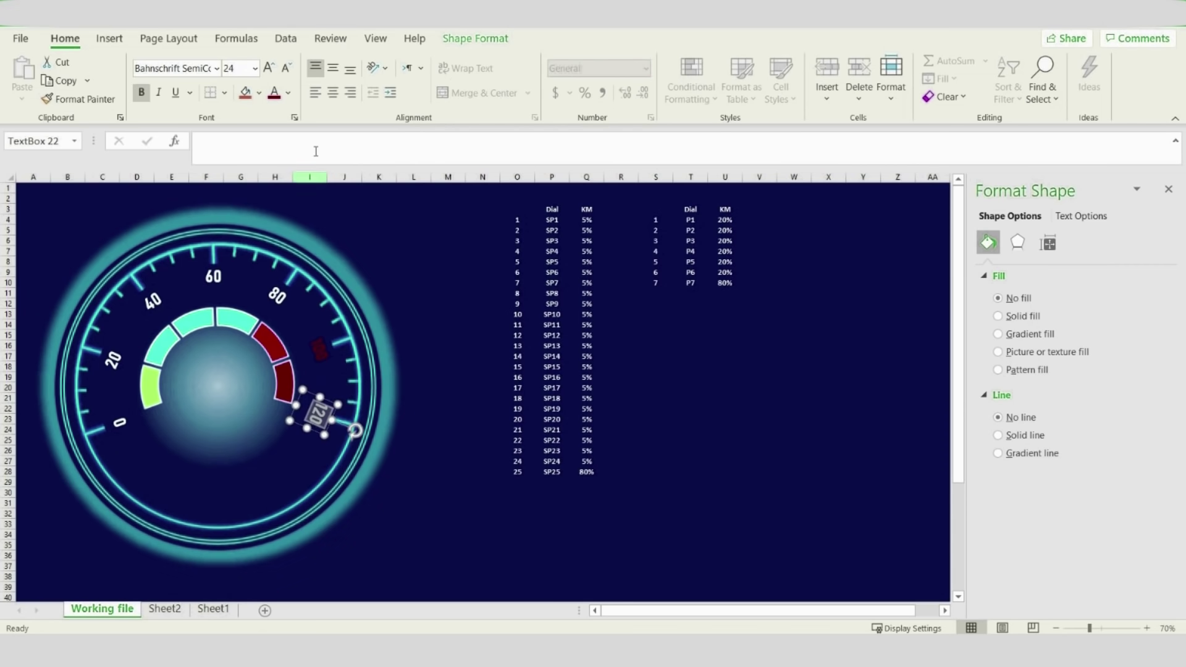
{"action": "left_click", "coordinate": [291, 95]}
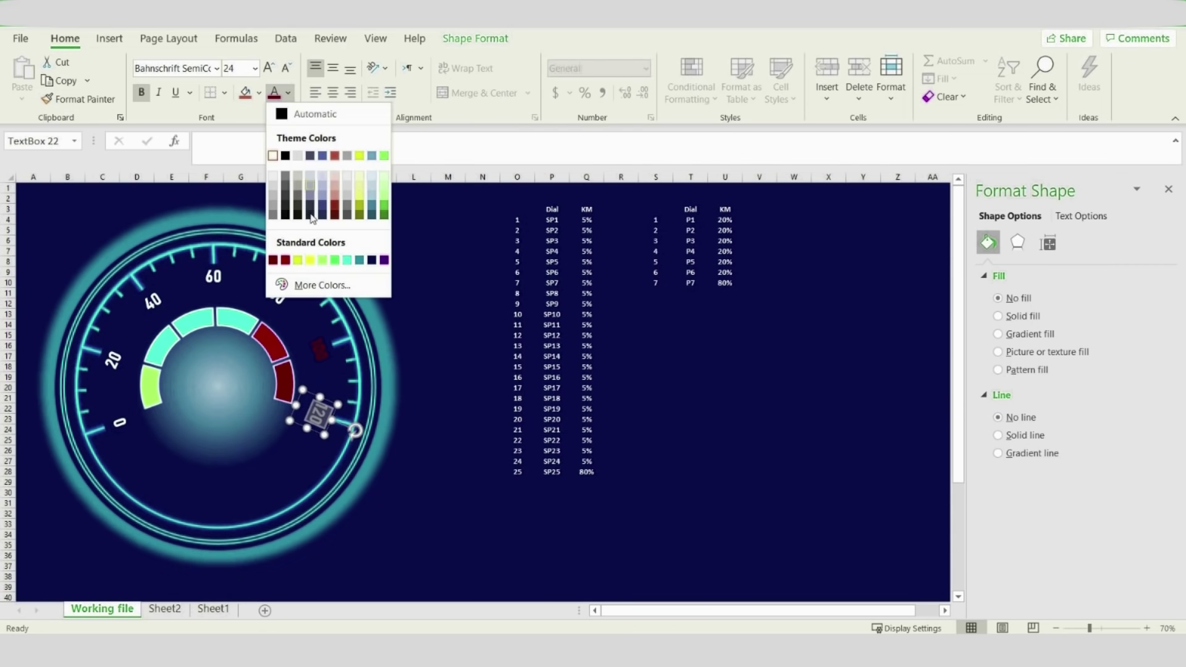
{"action": "left_click", "coordinate": [273, 261]}
{"action": "left_click", "coordinate": [289, 94]}
{"action": "left_click", "coordinate": [278, 261]}
{"action": "left_click", "coordinate": [320, 350]}
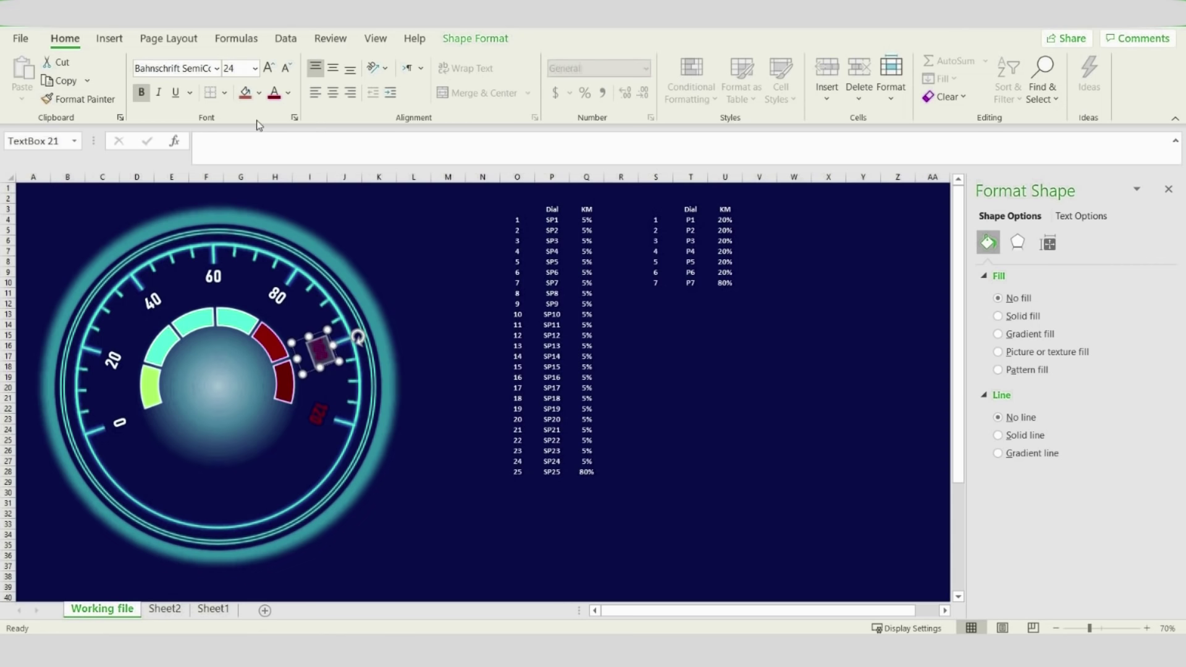
{"action": "left_click", "coordinate": [272, 95]}
{"action": "left_click", "coordinate": [403, 306]}
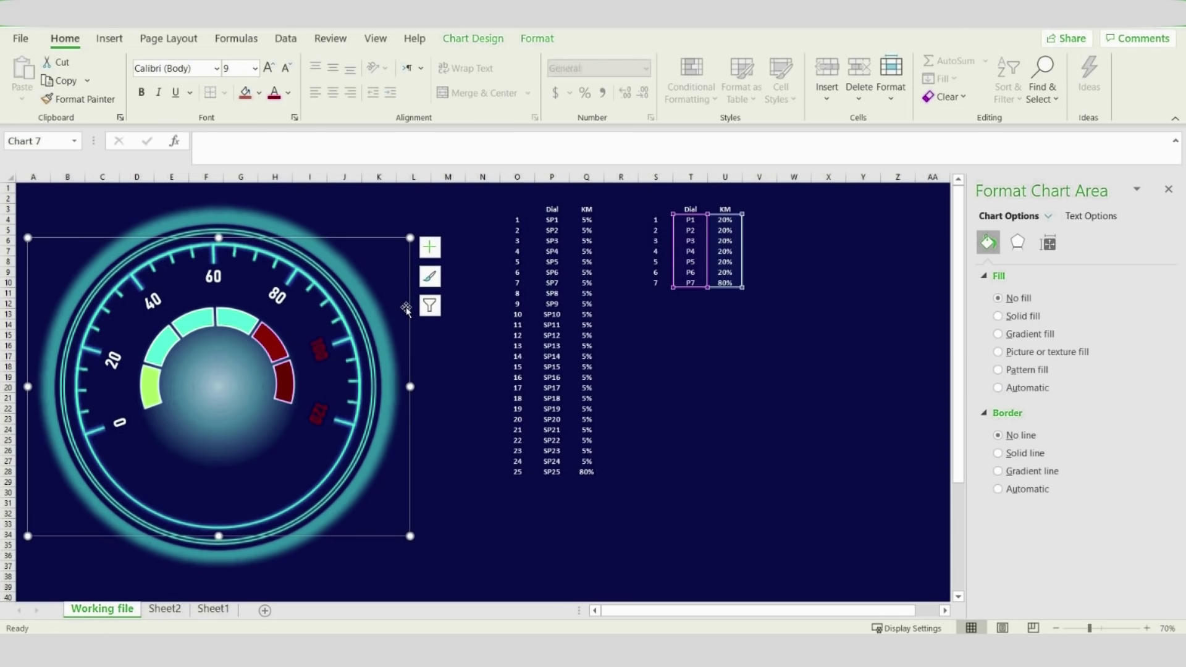
{"action": "key", "text": "Escape"}
Fill cell L4 with white and enter 85 in it as black text, centred horizontally and vertically
{"action": "left_click", "coordinate": [421, 223]}
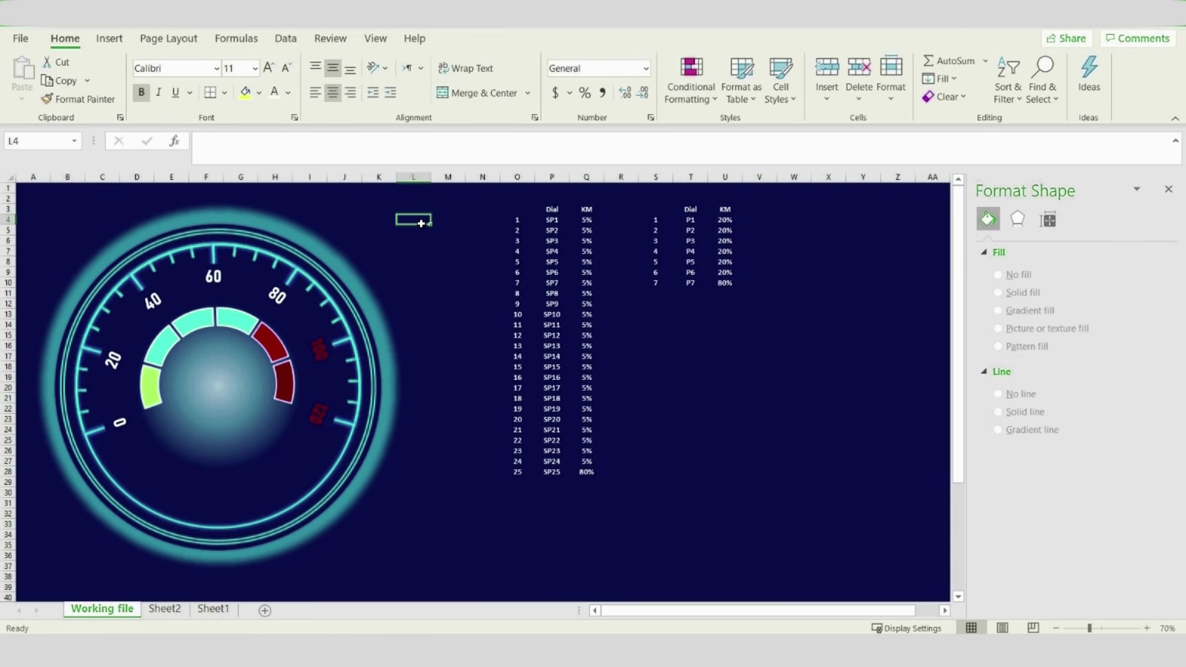
{"action": "left_click", "coordinate": [259, 92]}
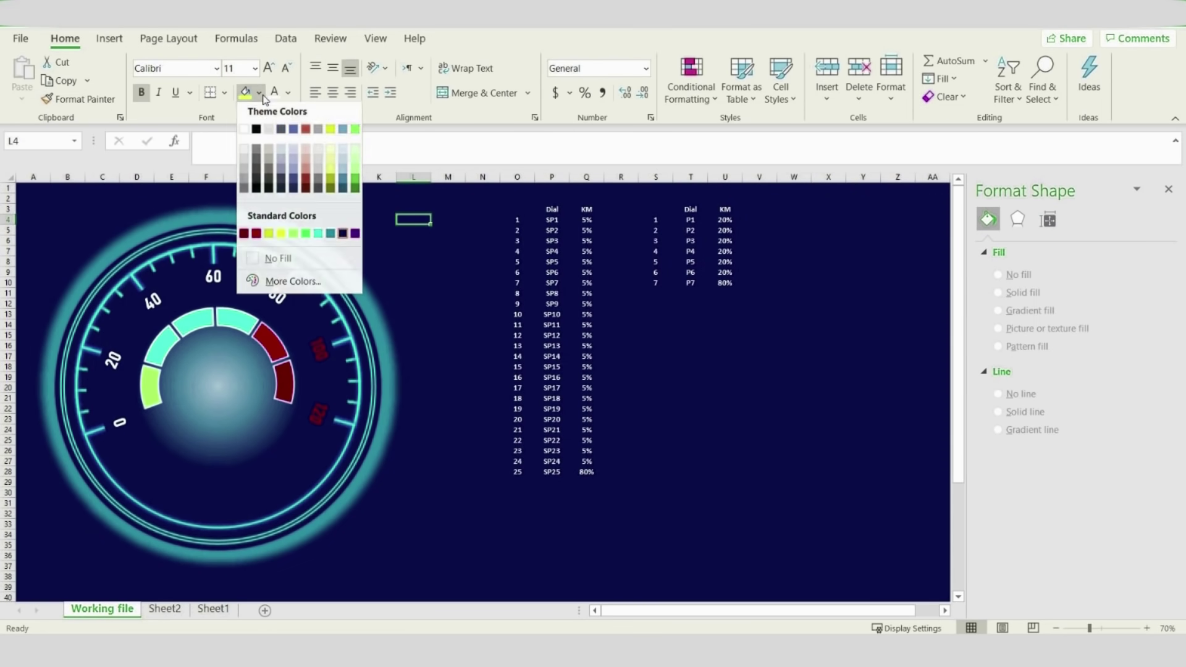
{"action": "left_click", "coordinate": [245, 134]}
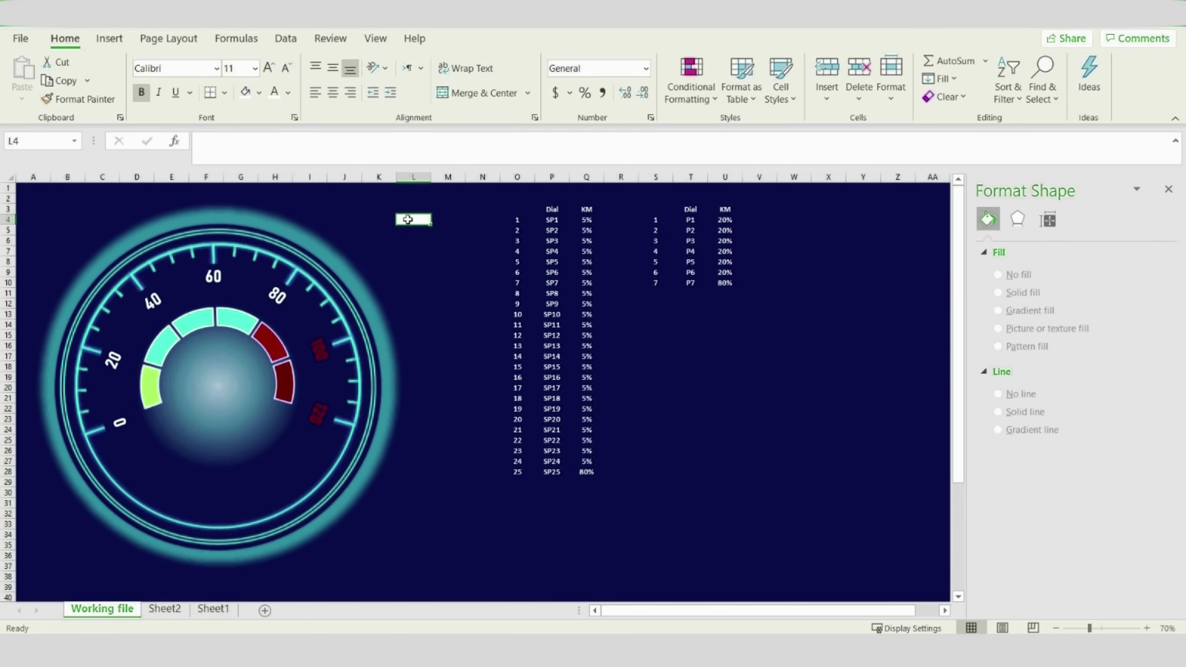
{"action": "type", "text": "85"}
{"action": "key", "text": "ctrl+Return"}
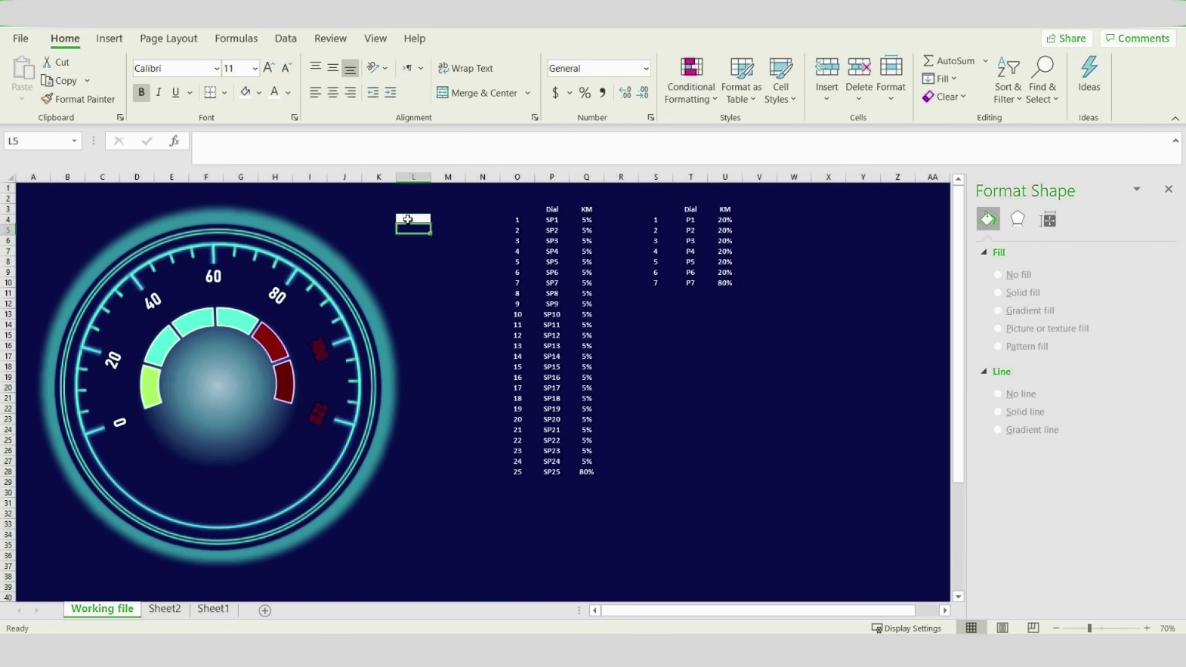
{"action": "left_click", "coordinate": [288, 92]}
{"action": "left_click", "coordinate": [281, 113]}
{"action": "left_click", "coordinate": [333, 93]}
{"action": "left_click", "coordinate": [333, 67]}
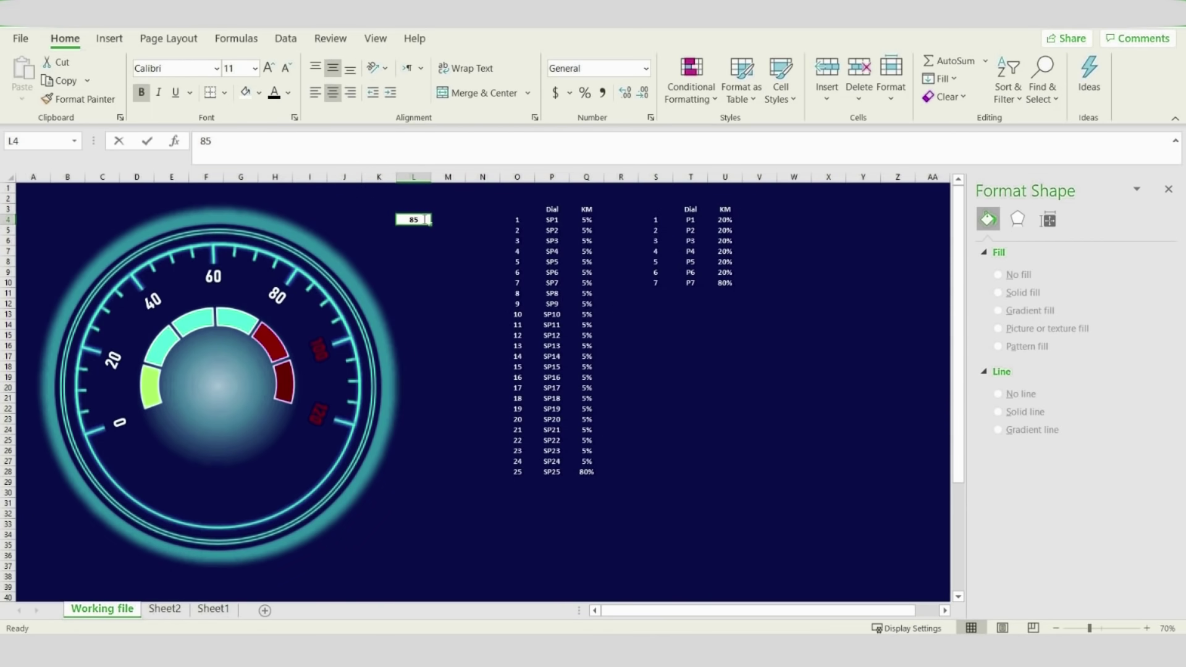
Change the value in cell L4 to 85%
{"action": "double_click", "coordinate": [426, 219]}
{"action": "type", "text": "%"}
{"action": "key", "text": "Return"}
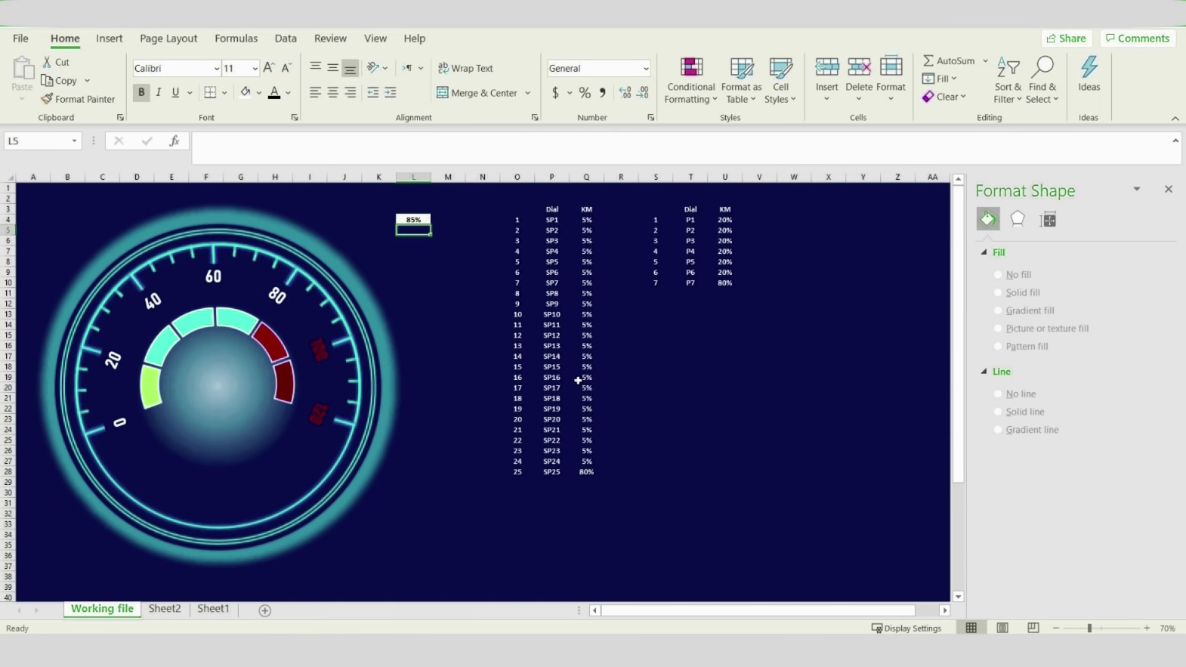
Enter 1% in cell U21 as the needle's thickness value
{"action": "left_click", "coordinate": [675, 397]}
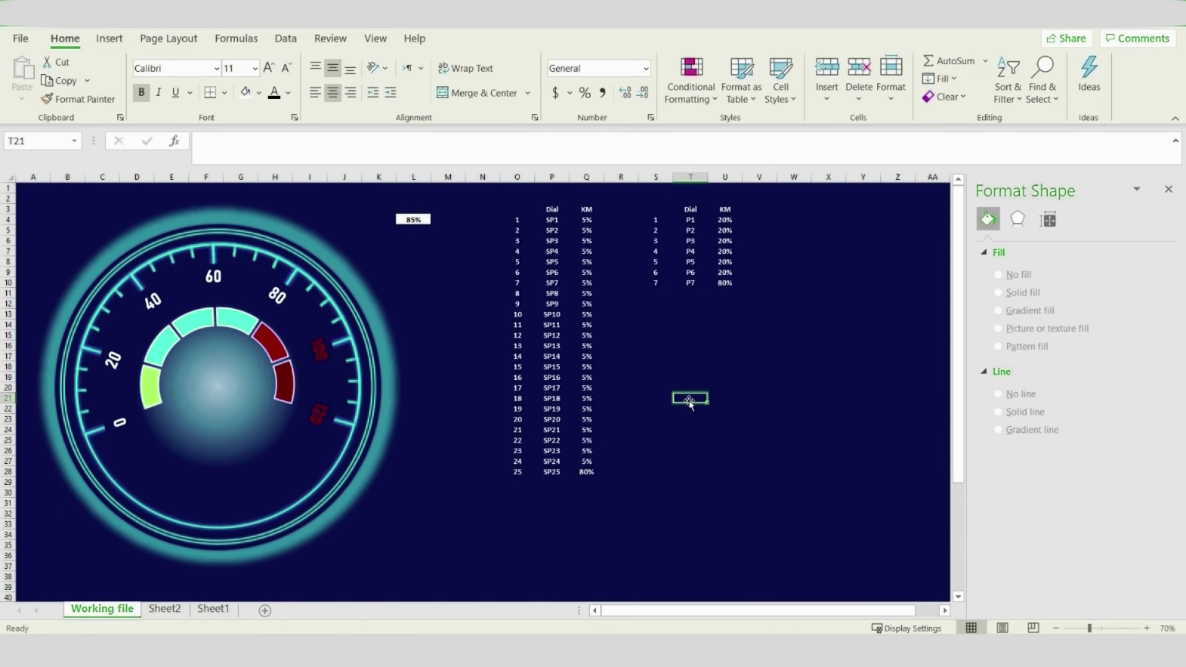
{"action": "left_click", "coordinate": [719, 397]}
{"action": "type", "text": "1"}
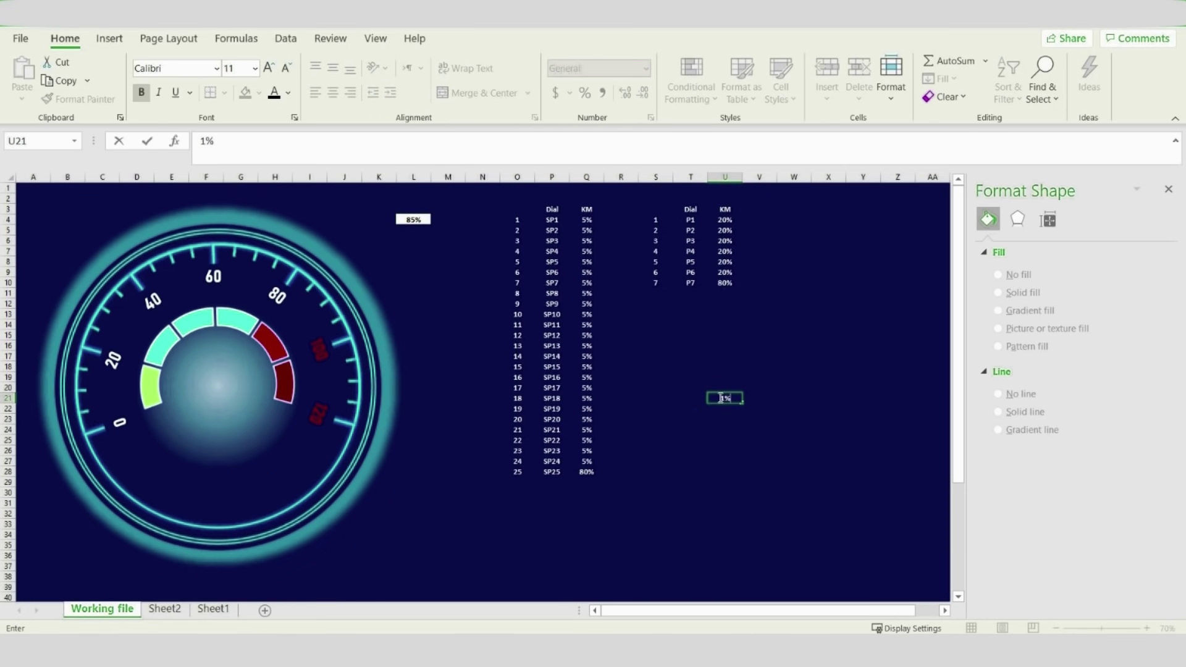
Enter the formula =L4-U21 in cell T21
{"action": "left_click", "coordinate": [684, 391]}
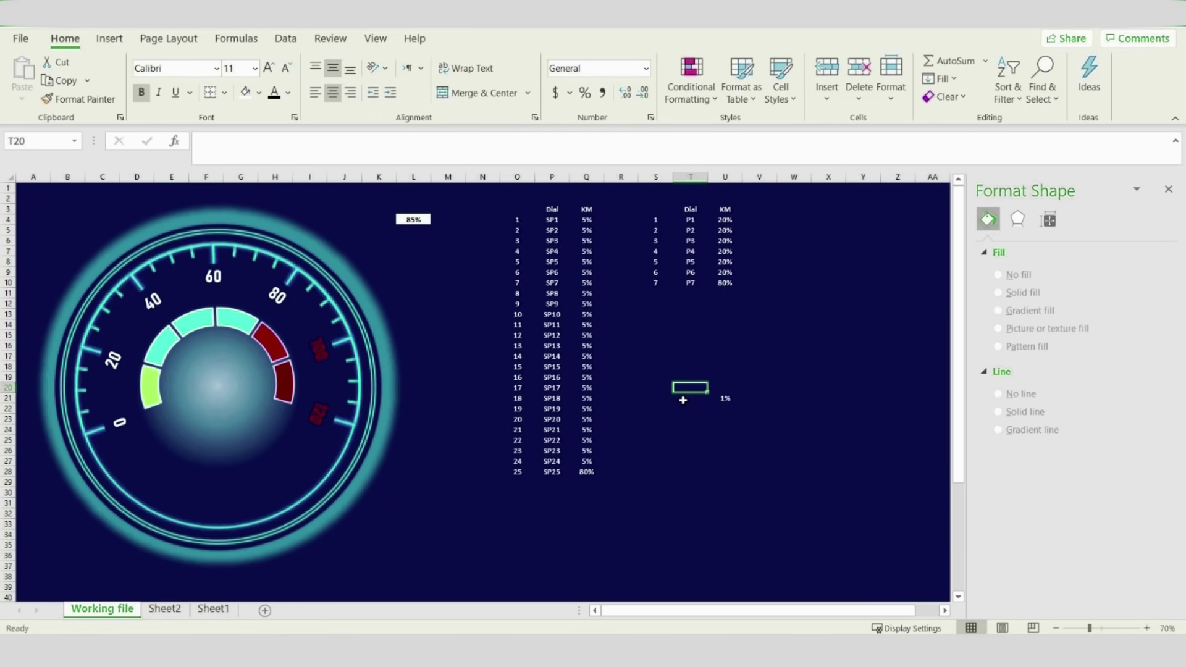
{"action": "type", "text": "="}
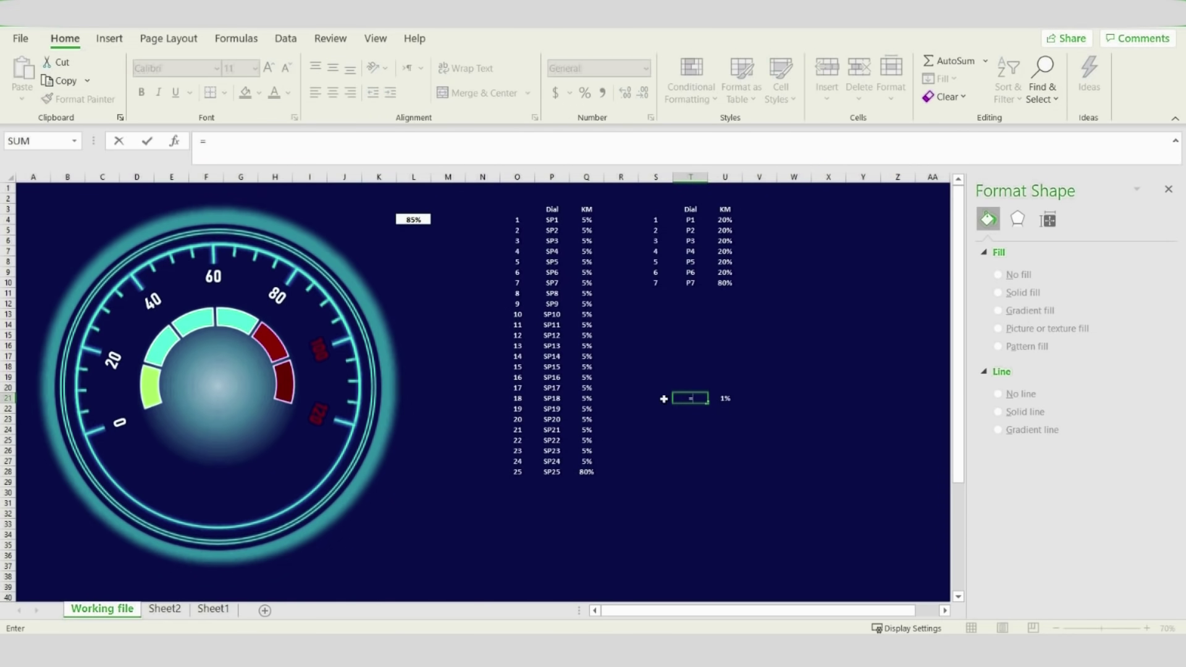
{"action": "left_click", "coordinate": [423, 220]}
{"action": "type", "text": "-"}
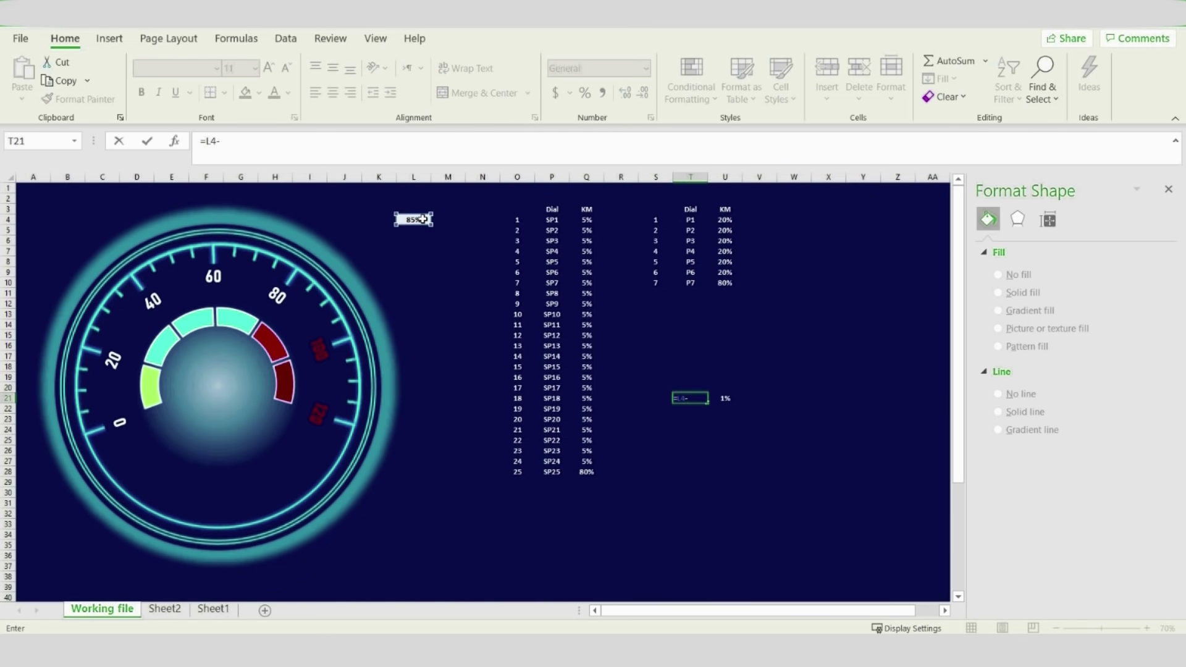
{"action": "left_click", "coordinate": [726, 399]}
{"action": "key", "text": "Return"}
Enter the formula =200%-(T21+U21) in cell V21 and format it as a percentage without decimals
{"action": "left_click", "coordinate": [753, 399]}
{"action": "type", "text": "="}
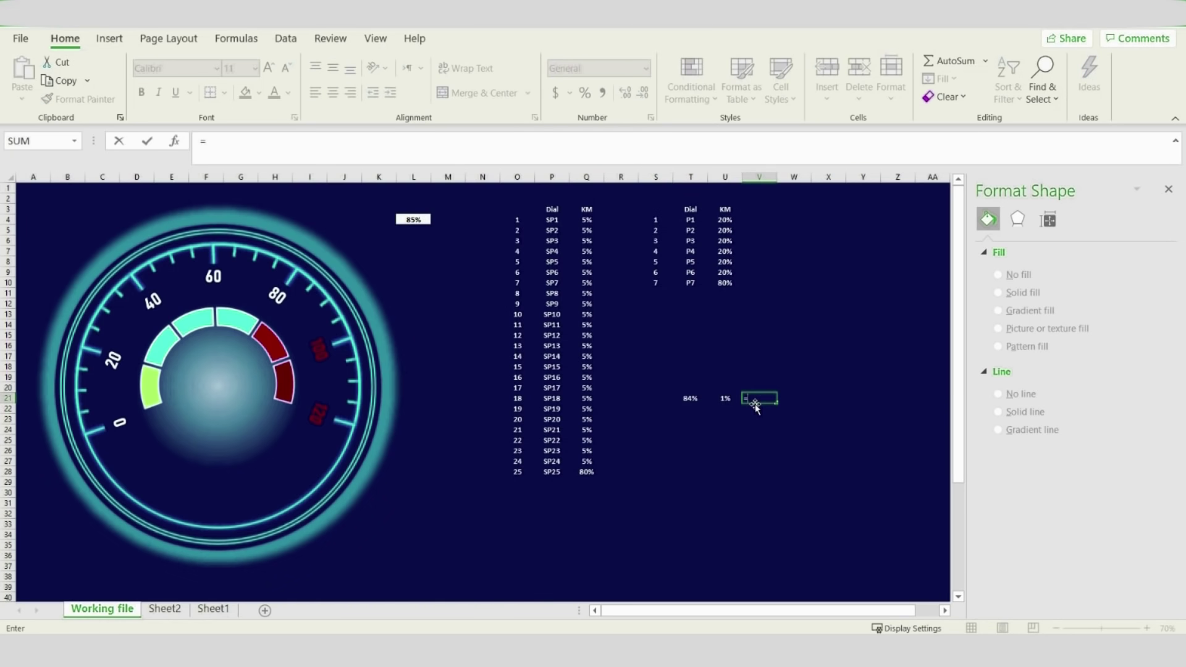
{"action": "type", "text": "200%-("}
{"action": "left_click", "coordinate": [697, 400]}
{"action": "type", "text": "+"}
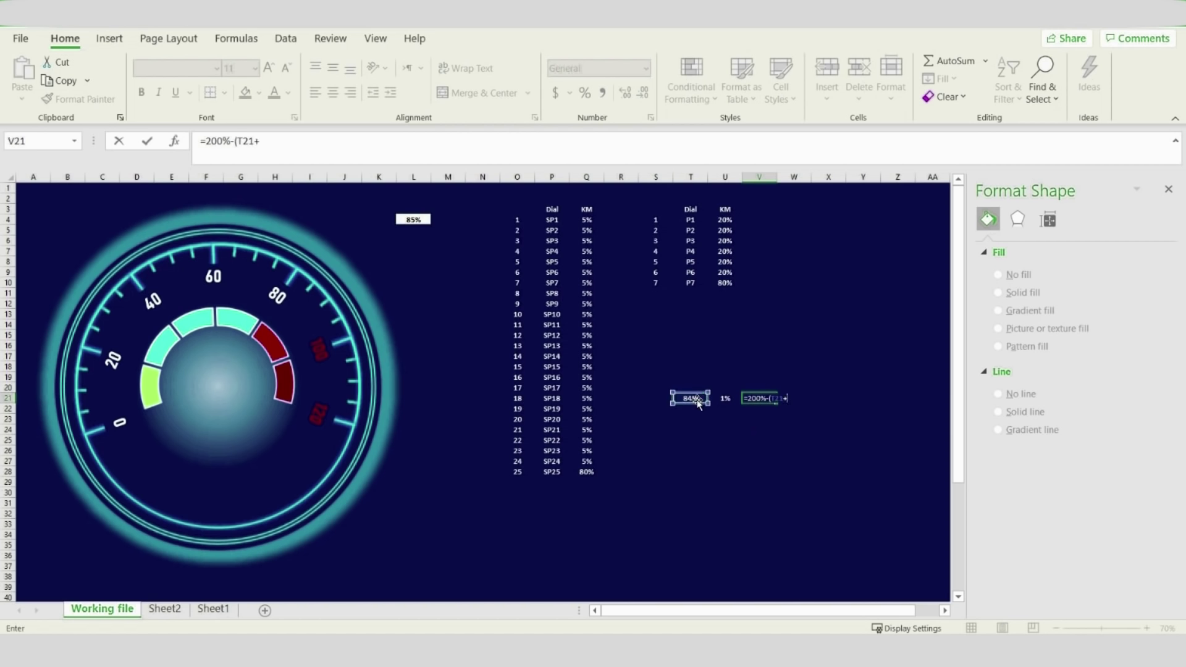
{"action": "left_click", "coordinate": [720, 398]}
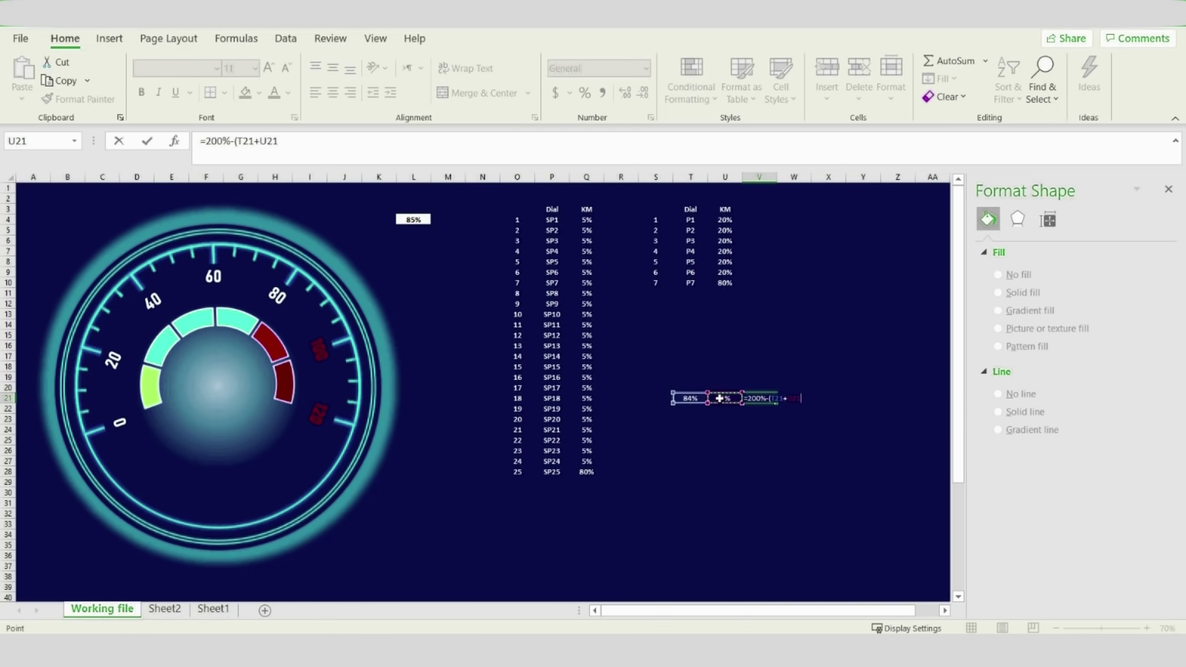
{"action": "type", "text": ")"}
{"action": "key", "text": "Return"}
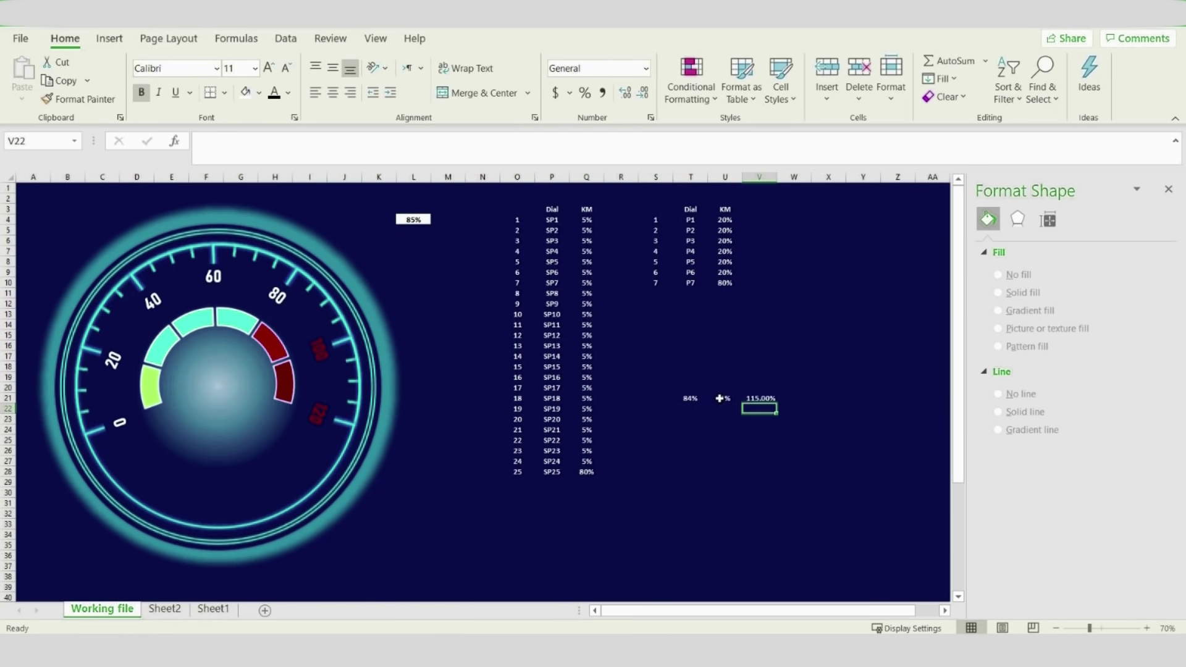
{"action": "left_click", "coordinate": [754, 399]}
{"action": "left_click", "coordinate": [641, 98]}
{"action": "left_click", "coordinate": [641, 98]}
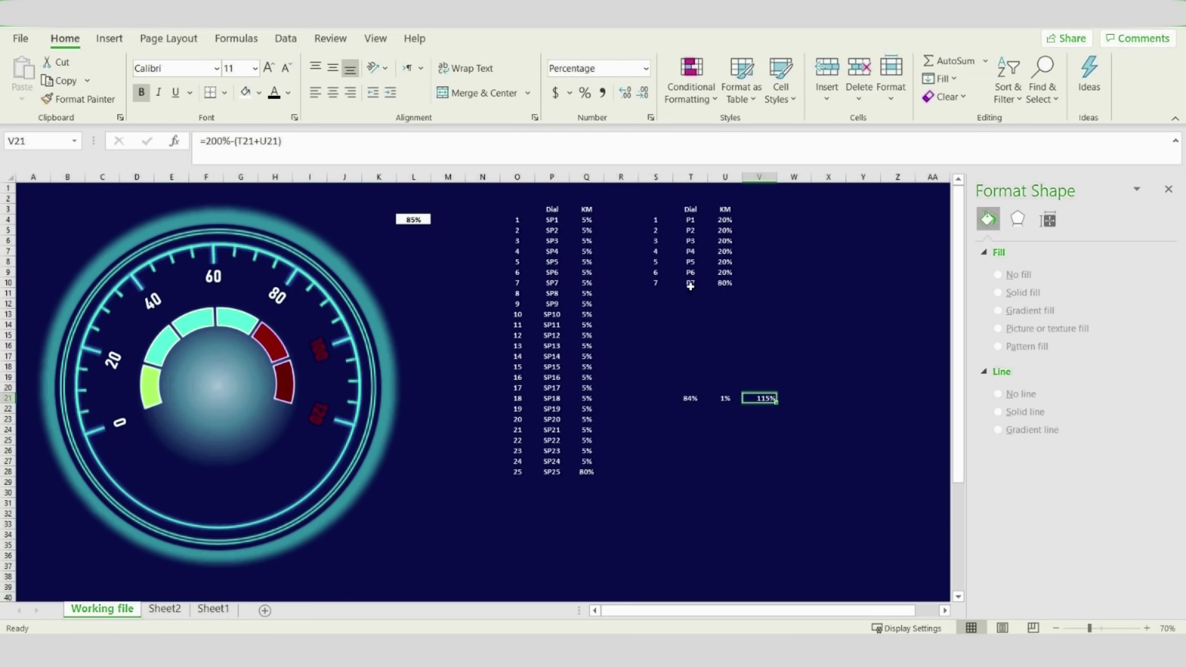
Insert a 2-D pie chart from T21:V21 and remove its title and legend
{"action": "left_click_drag", "start_coordinate": [686, 401], "coordinate": [766, 400]}
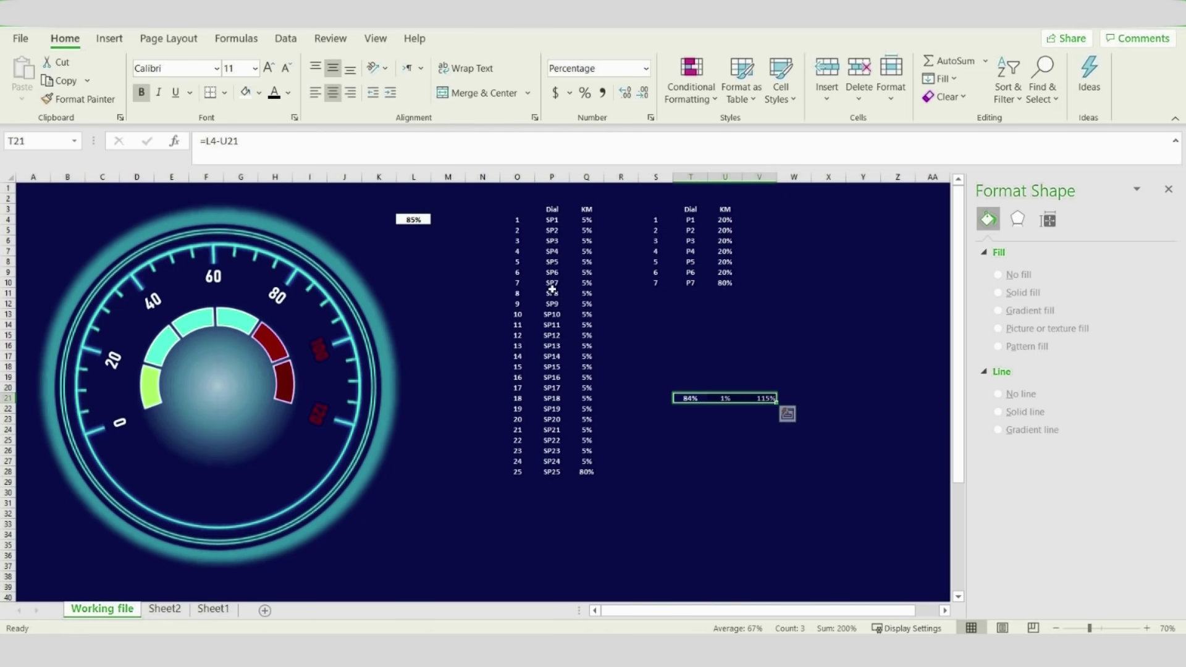
{"action": "left_click", "coordinate": [110, 38]}
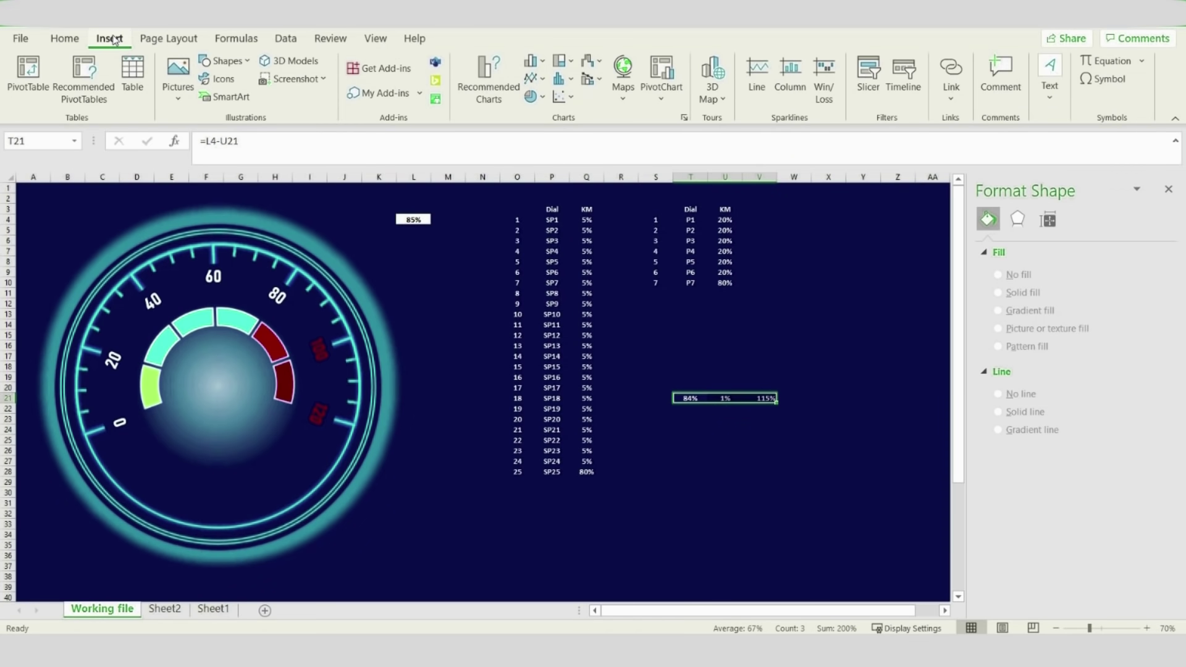
{"action": "left_click", "coordinate": [535, 96]}
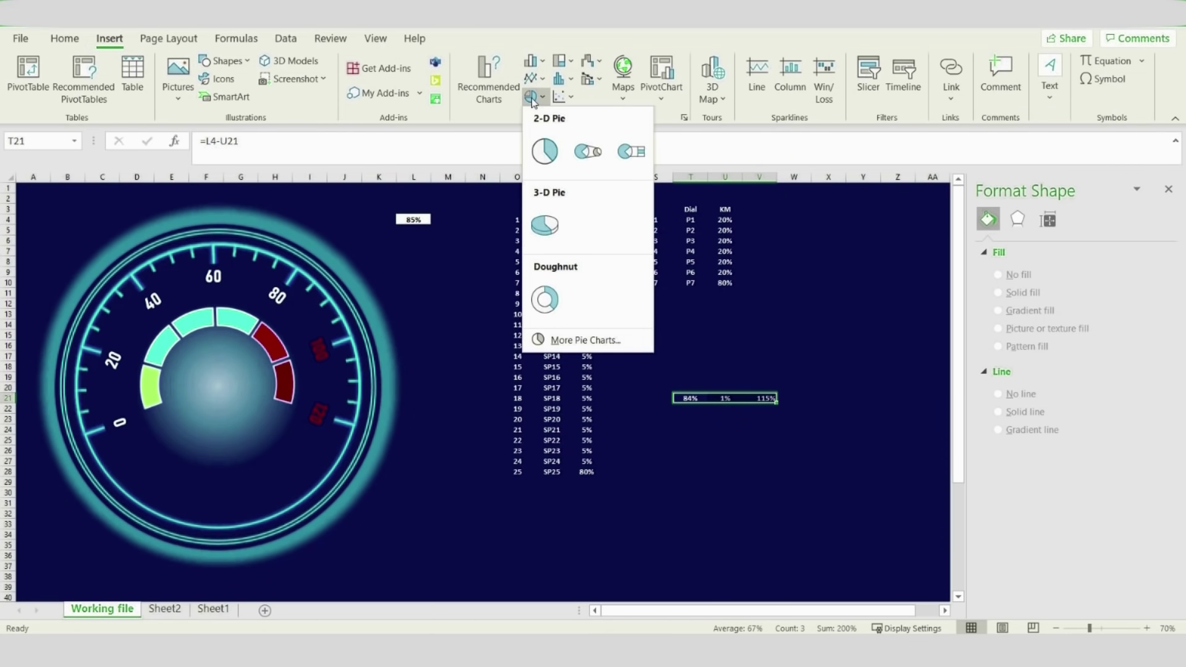
{"action": "left_click", "coordinate": [545, 152]}
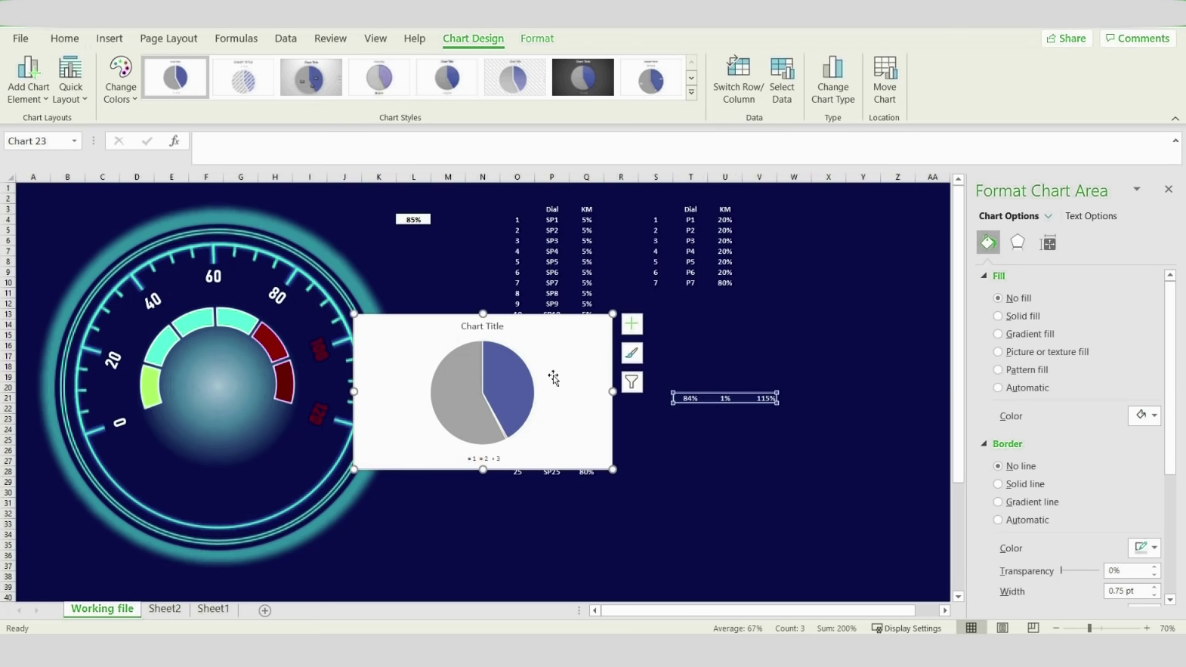
{"action": "left_click", "coordinate": [632, 324]}
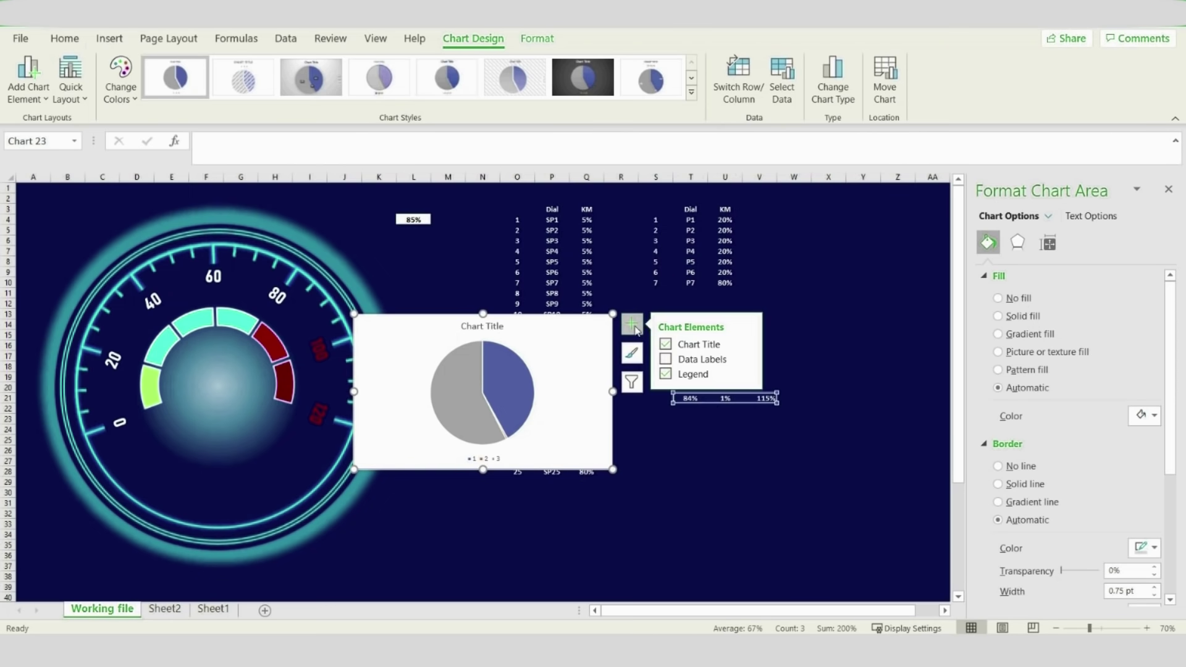
{"action": "left_click", "coordinate": [665, 344]}
{"action": "left_click", "coordinate": [693, 376]}
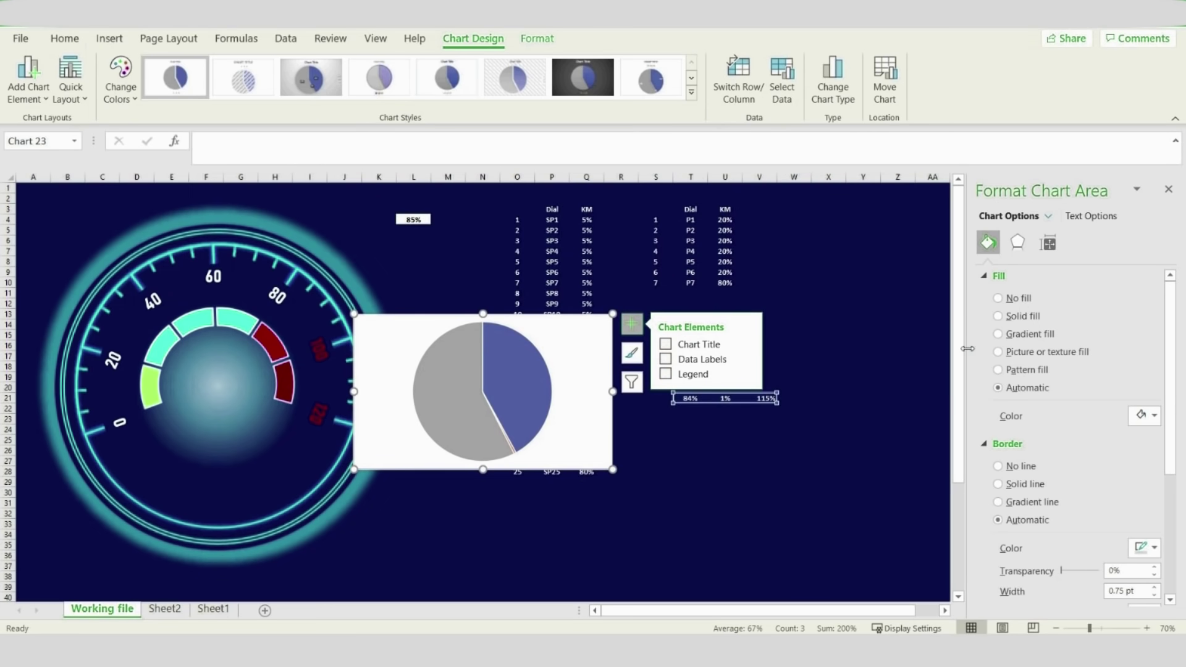
Set the pie chart area to no fill and no border line, and move the chart closer to the dial
{"action": "left_click", "coordinate": [1019, 319]}
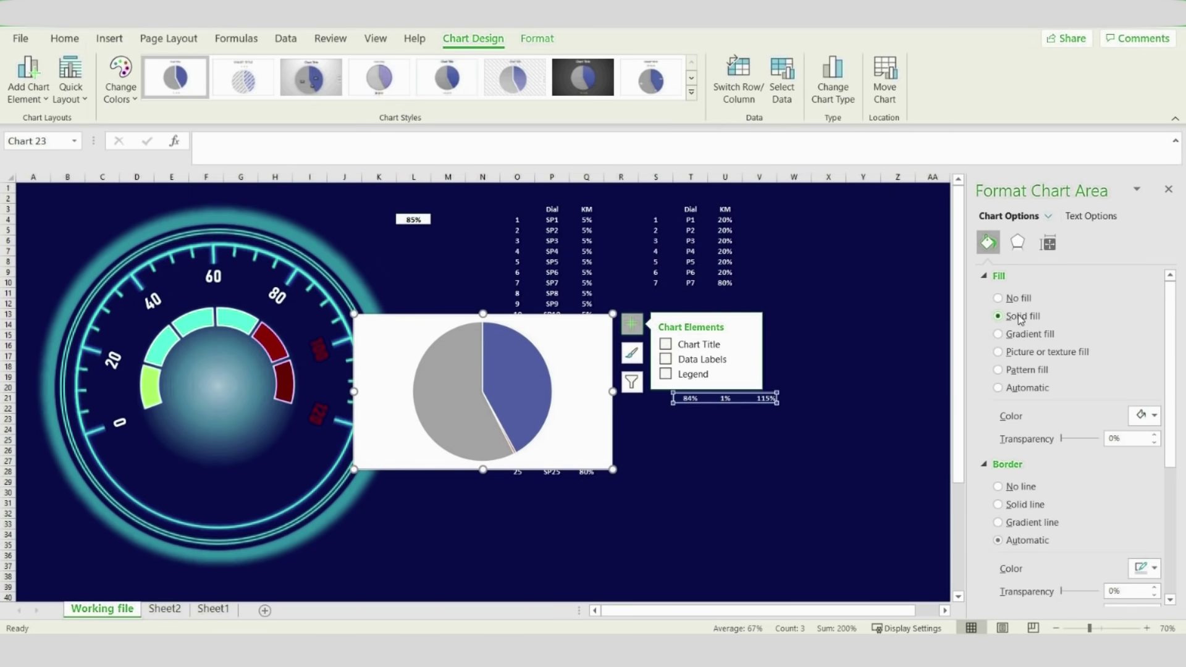
{"action": "left_click", "coordinate": [1036, 487]}
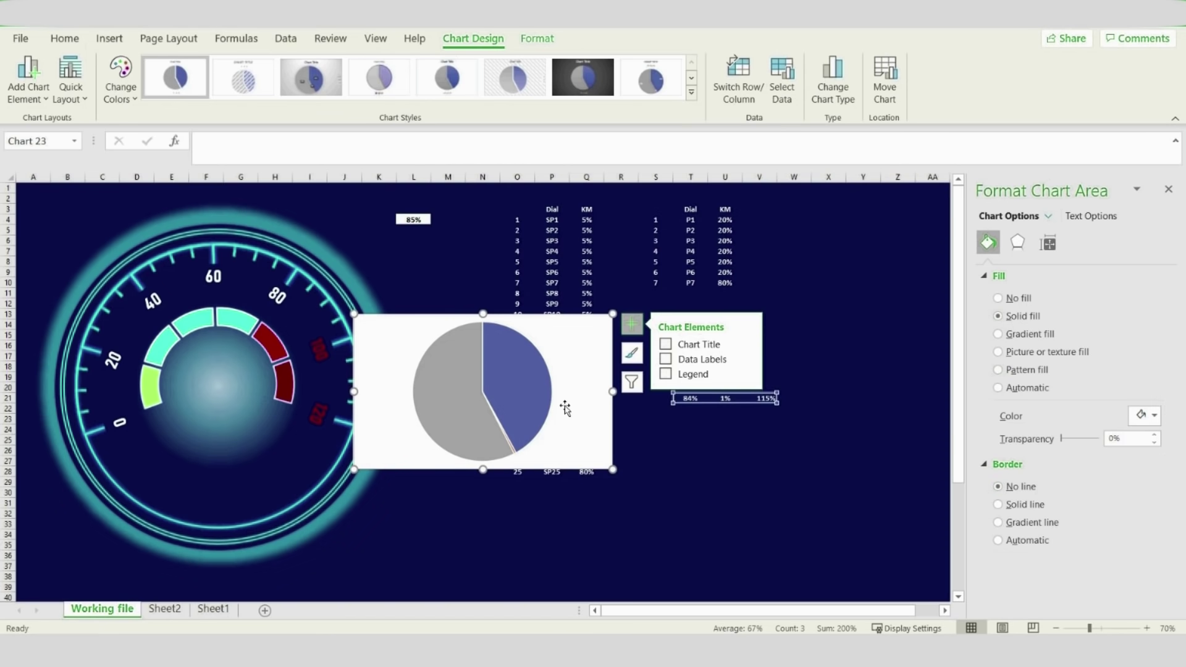
{"action": "left_click", "coordinate": [1013, 299]}
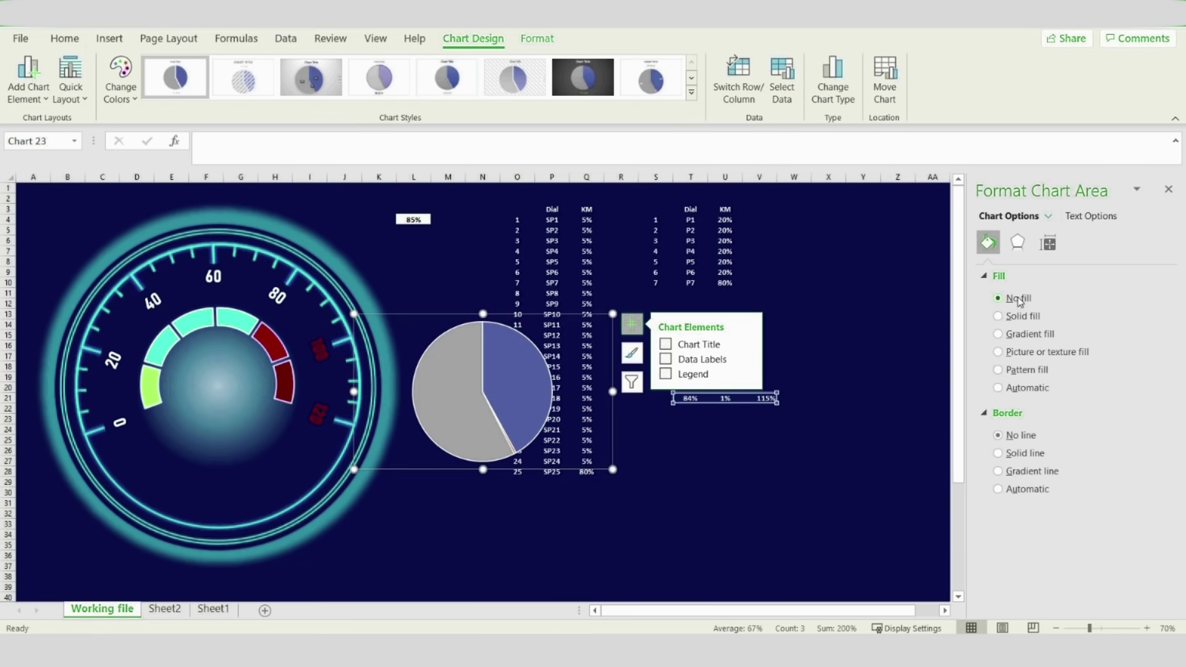
{"action": "left_click_drag", "start_coordinate": [469, 311], "coordinate": [424, 276]}
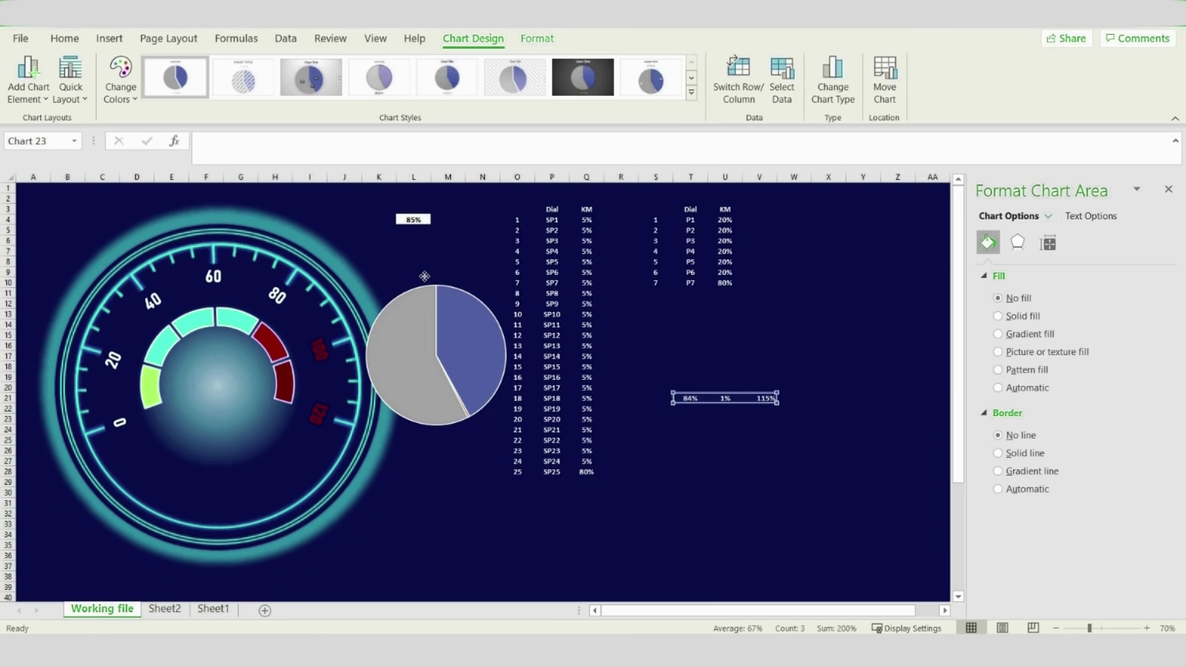
Increase the needle's thickness value in cell U21 to 2%
{"action": "left_click", "coordinate": [725, 403]}
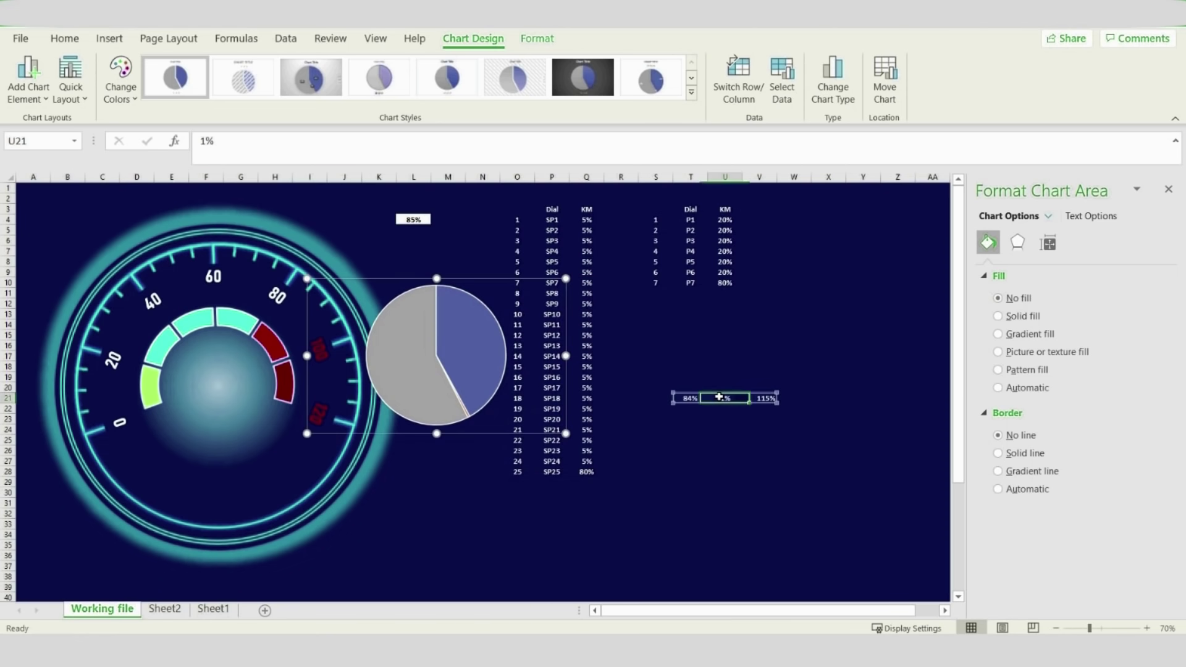
{"action": "type", "text": "2"}
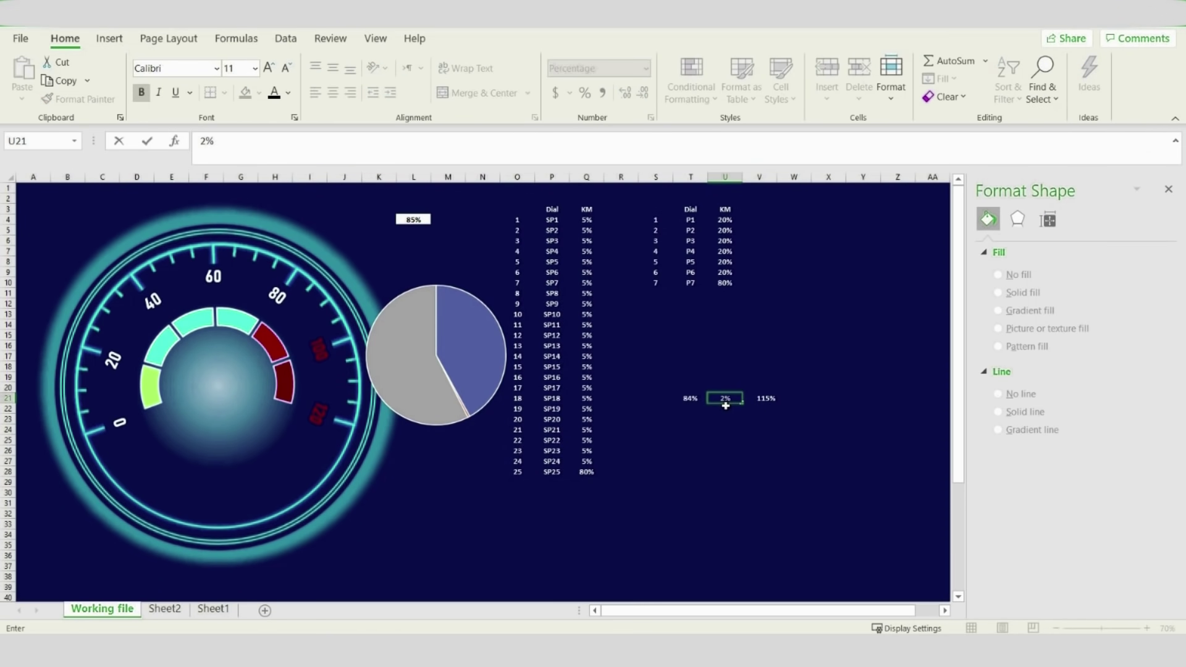
{"action": "key", "text": "Return"}
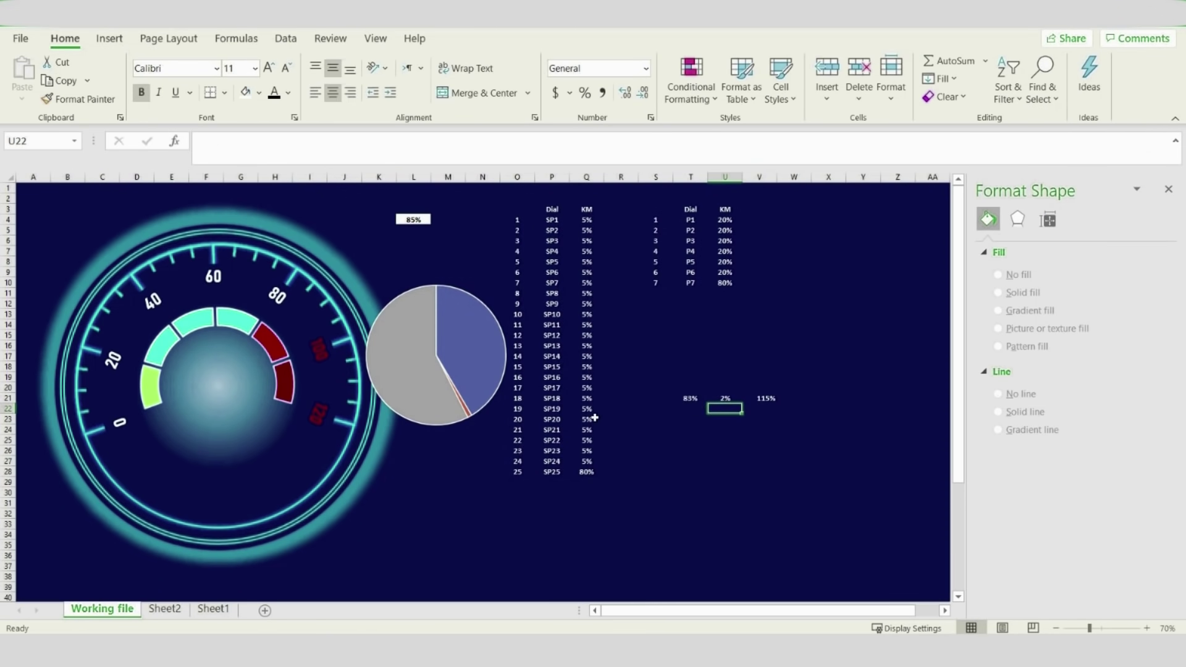
Set the needle pie's angle of first slice to 250° and move the chart onto the dial's centre
{"action": "left_click", "coordinate": [460, 378]}
{"action": "left_click", "coordinate": [475, 373]}
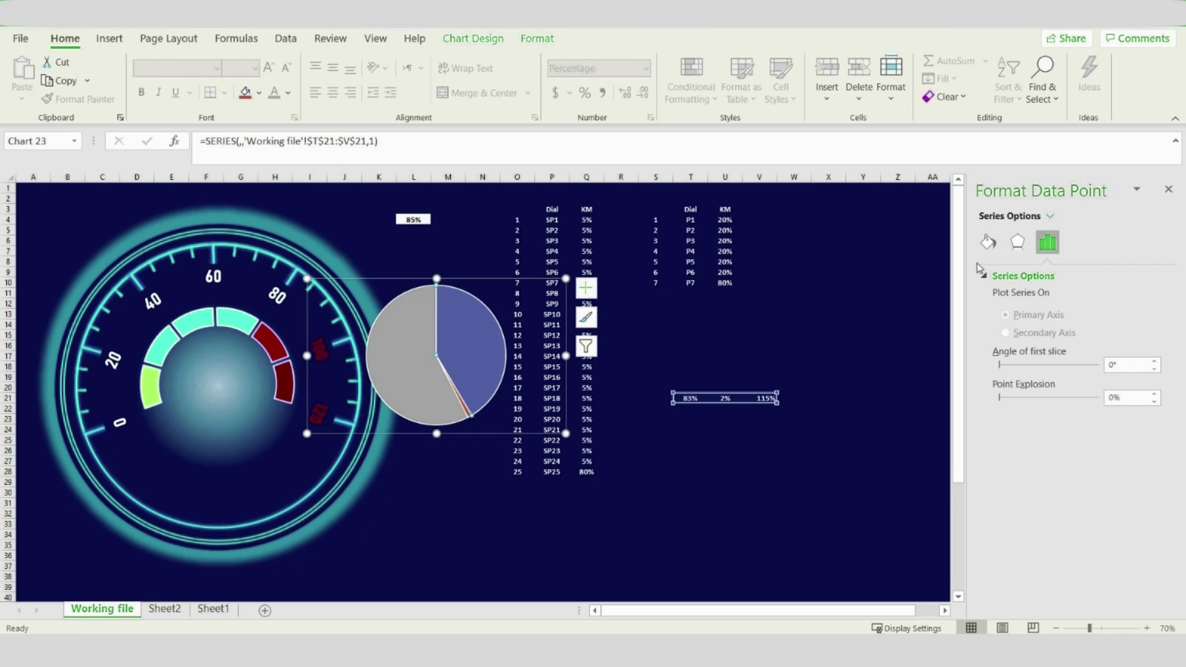
{"action": "left_click", "coordinate": [483, 250]}
{"action": "left_click", "coordinate": [458, 313]}
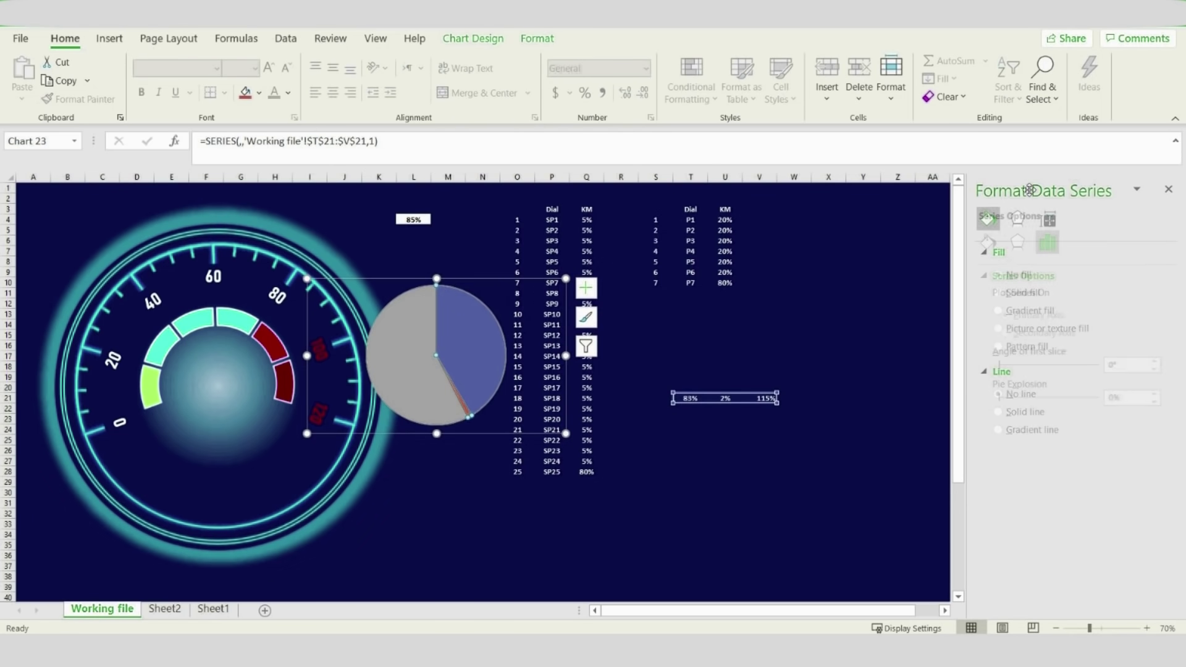
{"action": "left_click", "coordinate": [1126, 369]}
{"action": "type", "text": "250"}
{"action": "key", "text": "Return"}
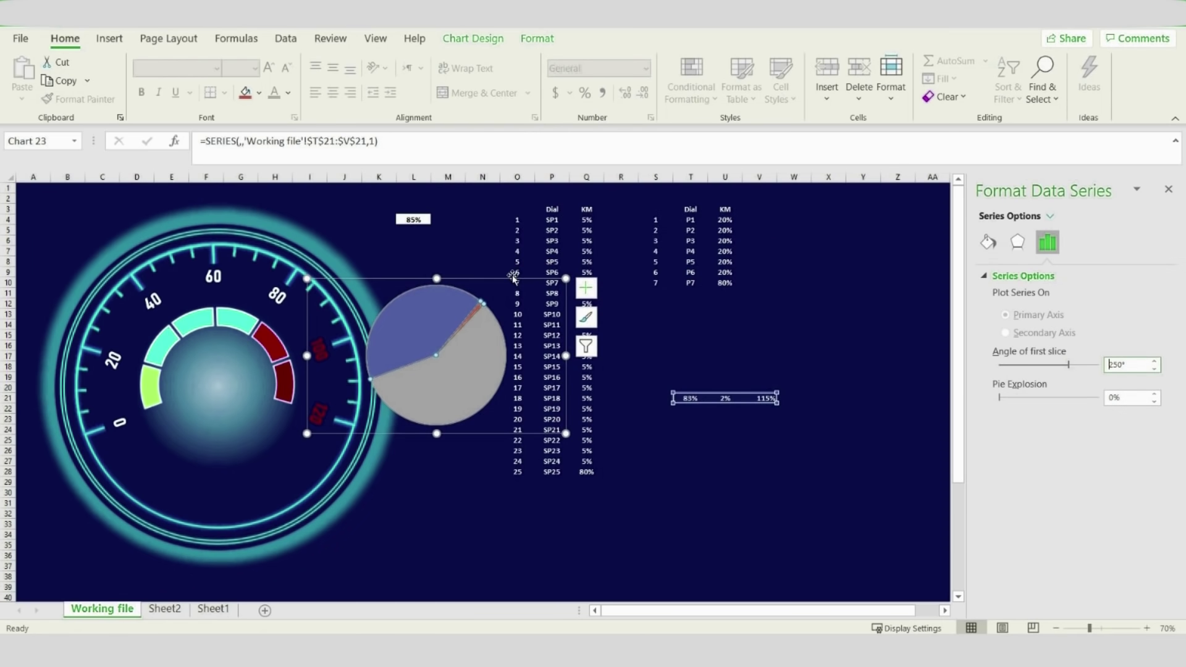
{"action": "left_click_drag", "start_coordinate": [499, 282], "coordinate": [277, 365]}
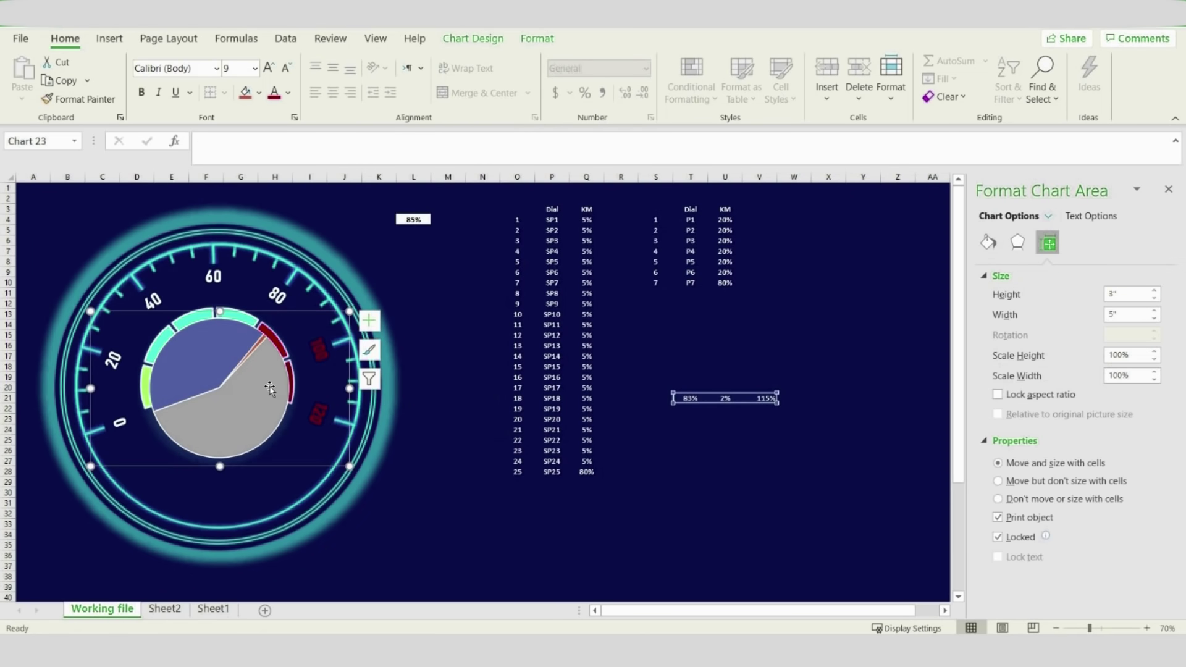
Give the large grey slice of the needle pie no fill and no border line
{"action": "left_click", "coordinate": [270, 389]}
{"action": "left_click", "coordinate": [272, 391]}
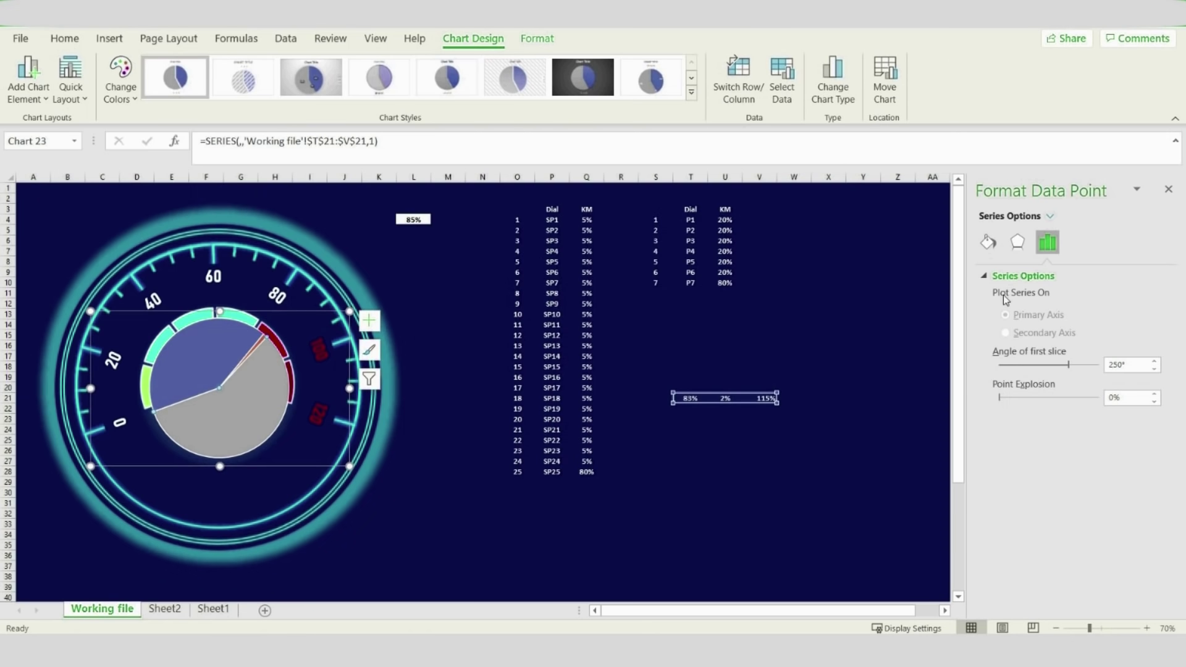
{"action": "left_click", "coordinate": [988, 242]}
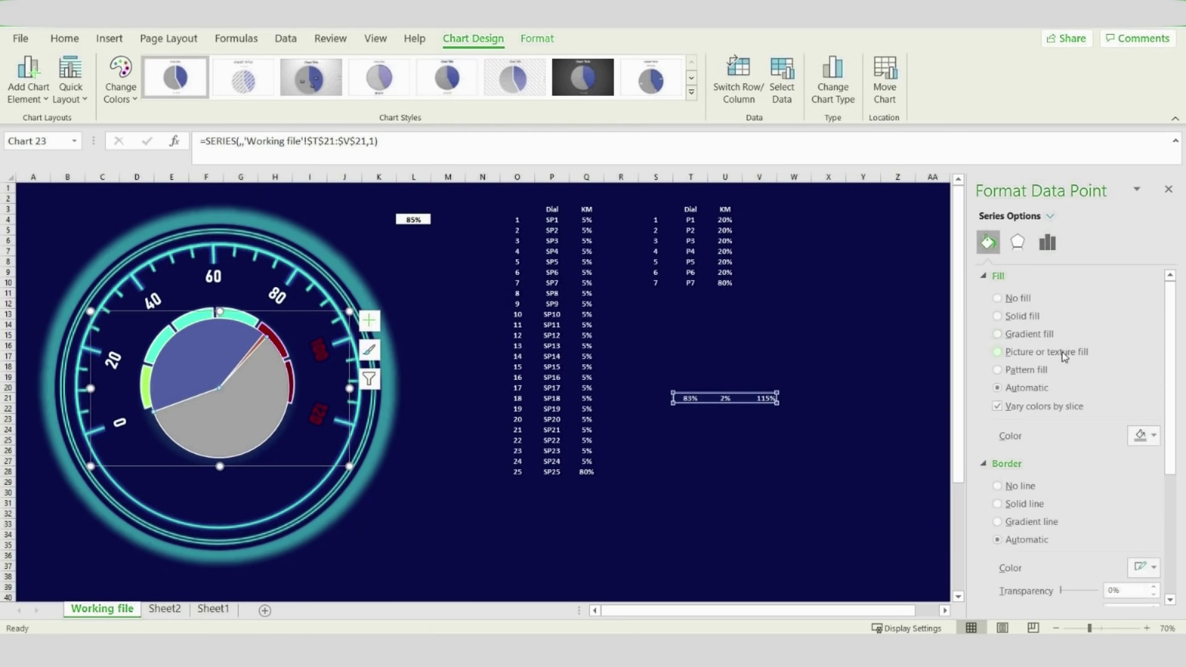
{"action": "left_click", "coordinate": [1026, 300]}
{"action": "left_click", "coordinate": [1027, 457]}
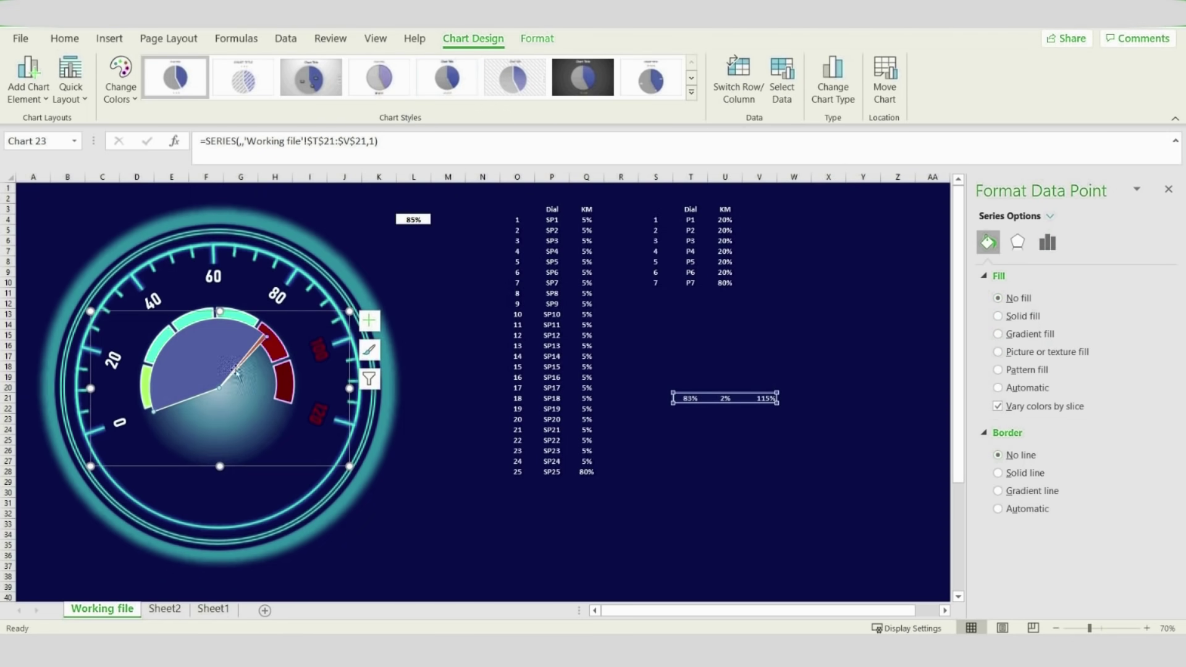
Give the blue slice of the needle pie no fill and no border line
{"action": "left_click", "coordinate": [190, 373]}
{"action": "left_click", "coordinate": [189, 372]}
{"action": "left_click", "coordinate": [189, 373]}
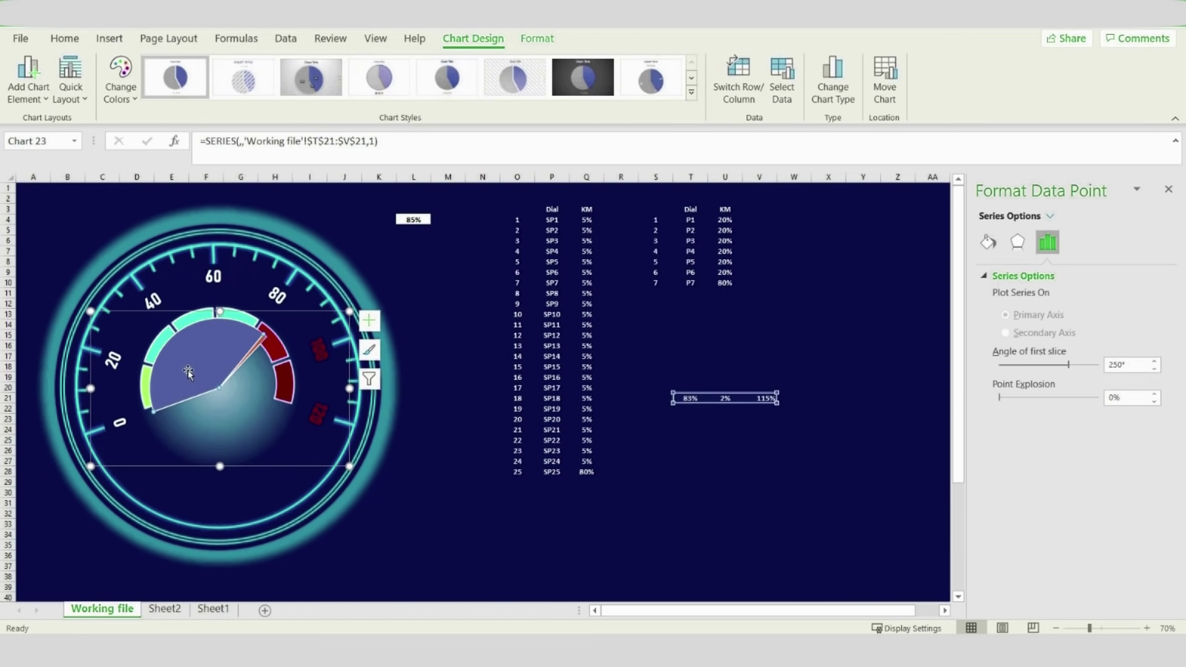
{"action": "left_click", "coordinate": [989, 243]}
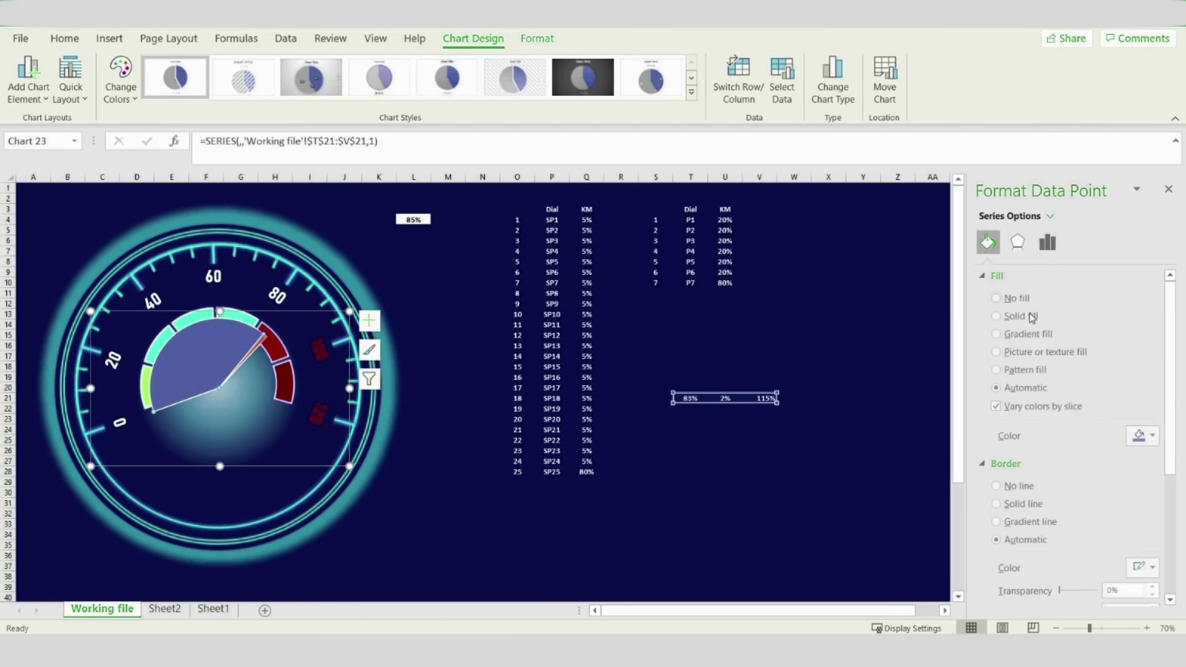
{"action": "left_click", "coordinate": [1027, 300]}
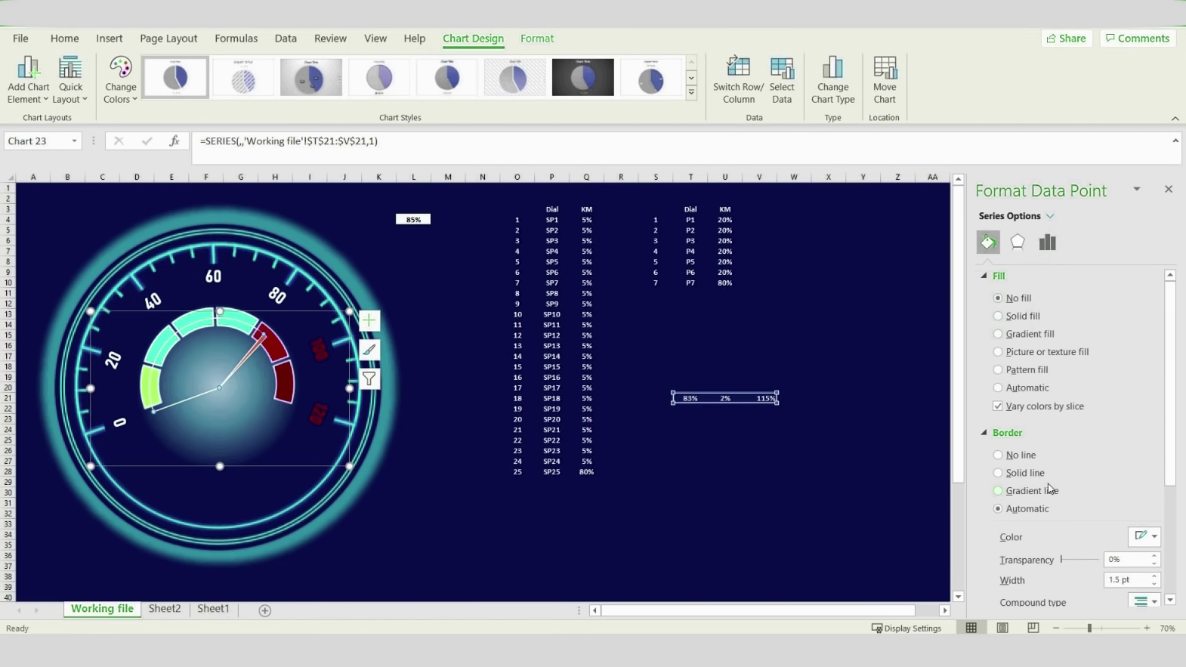
{"action": "left_click", "coordinate": [1023, 457]}
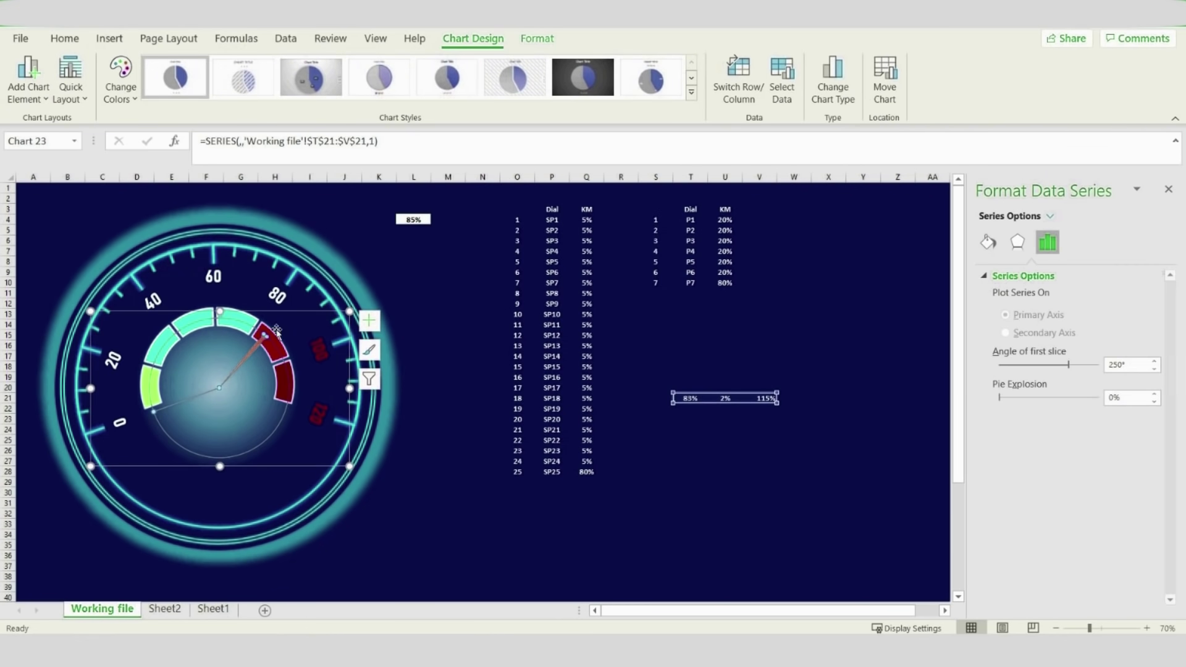
Resize the needle chart to about 3.6" high and 4.5" wide and move it over the dial to lengthen the needle
{"action": "left_click_drag", "start_coordinate": [346, 308], "coordinate": [371, 298]}
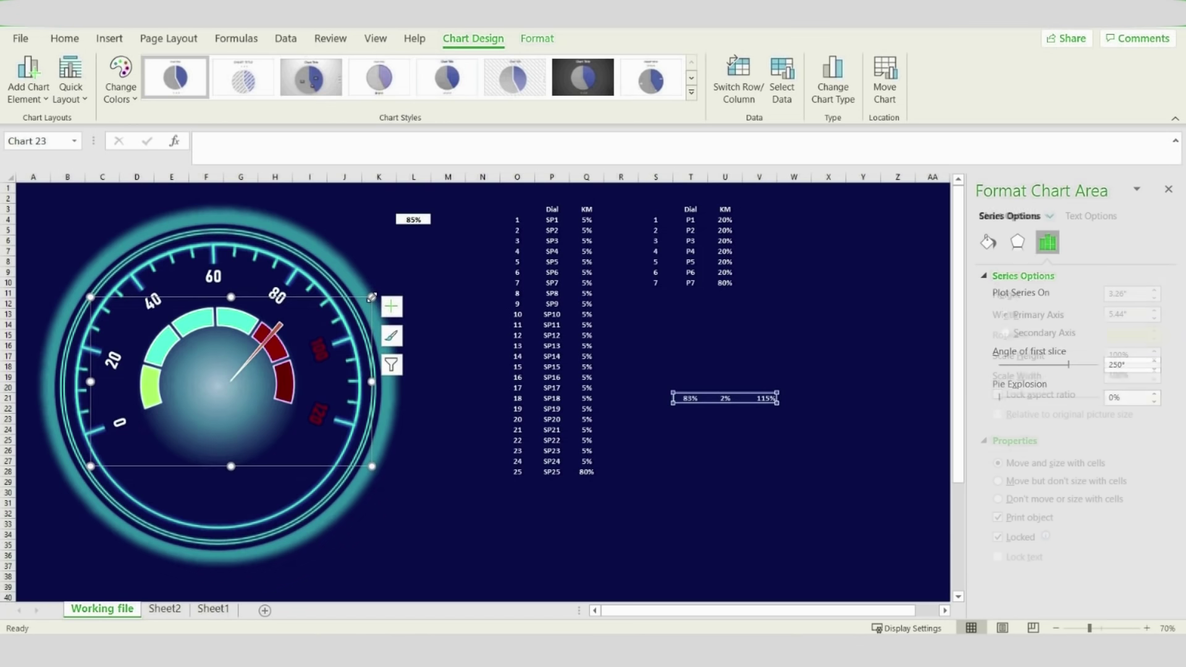
{"action": "left_click_drag", "start_coordinate": [371, 382], "coordinate": [294, 382]}
{"action": "left_click", "coordinate": [222, 357]}
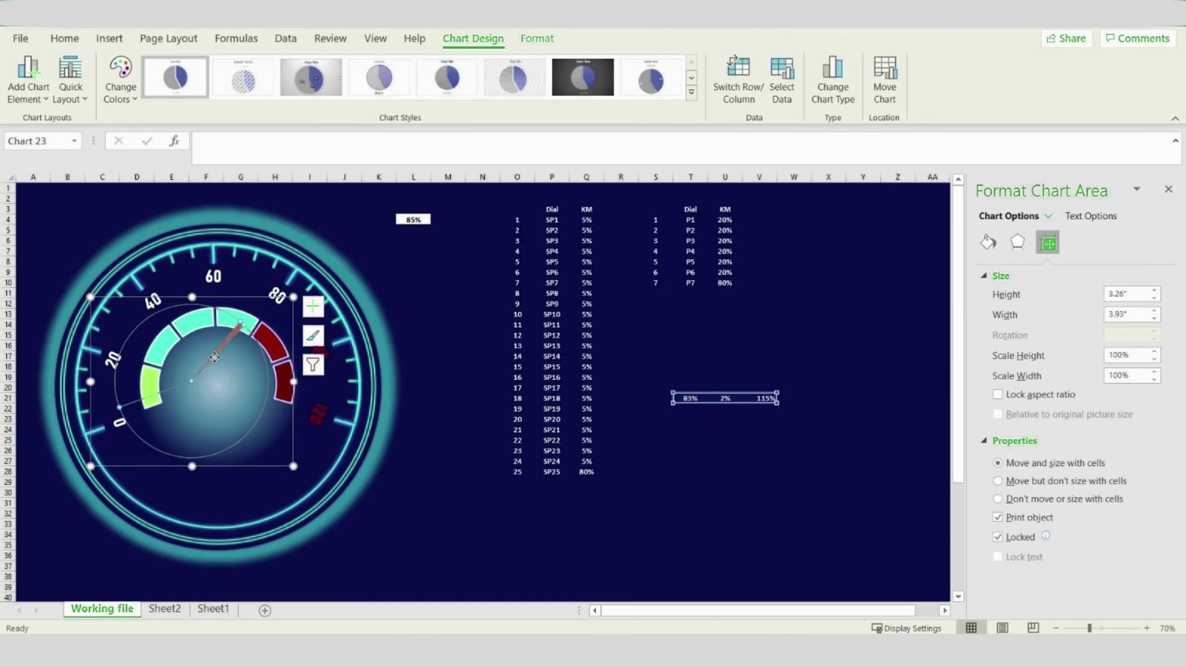
{"action": "left_click", "coordinate": [217, 356]}
{"action": "left_click_drag", "start_coordinate": [217, 356], "coordinate": [348, 288]}
{"action": "left_click", "coordinate": [313, 314]}
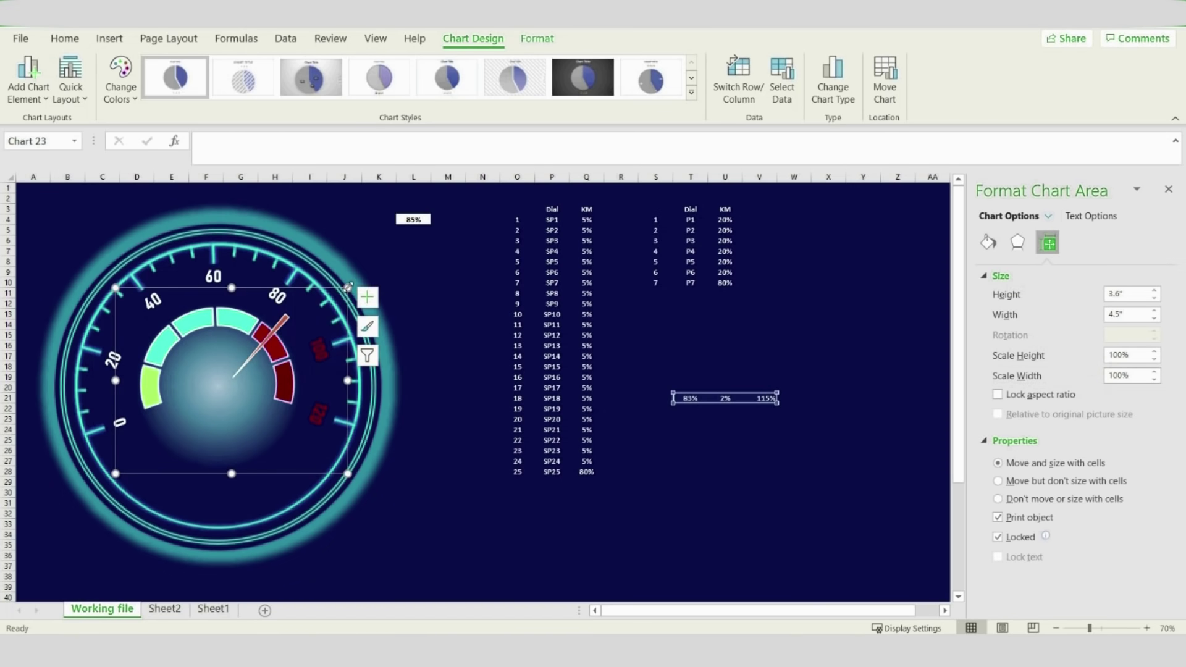
Give the thin needle slice a white solid border and a dark red solid fill
{"action": "left_click", "coordinate": [282, 333]}
{"action": "left_click", "coordinate": [280, 327]}
{"action": "left_click", "coordinate": [280, 327]}
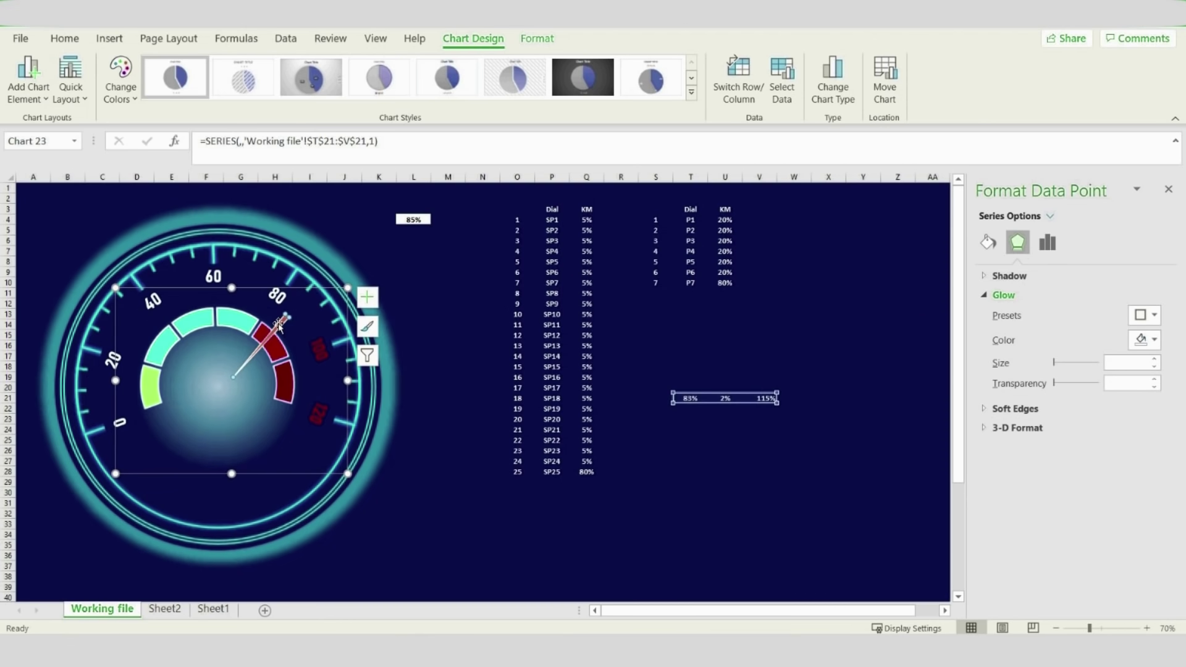
{"action": "left_click", "coordinate": [989, 246]}
{"action": "left_click", "coordinate": [1025, 503]}
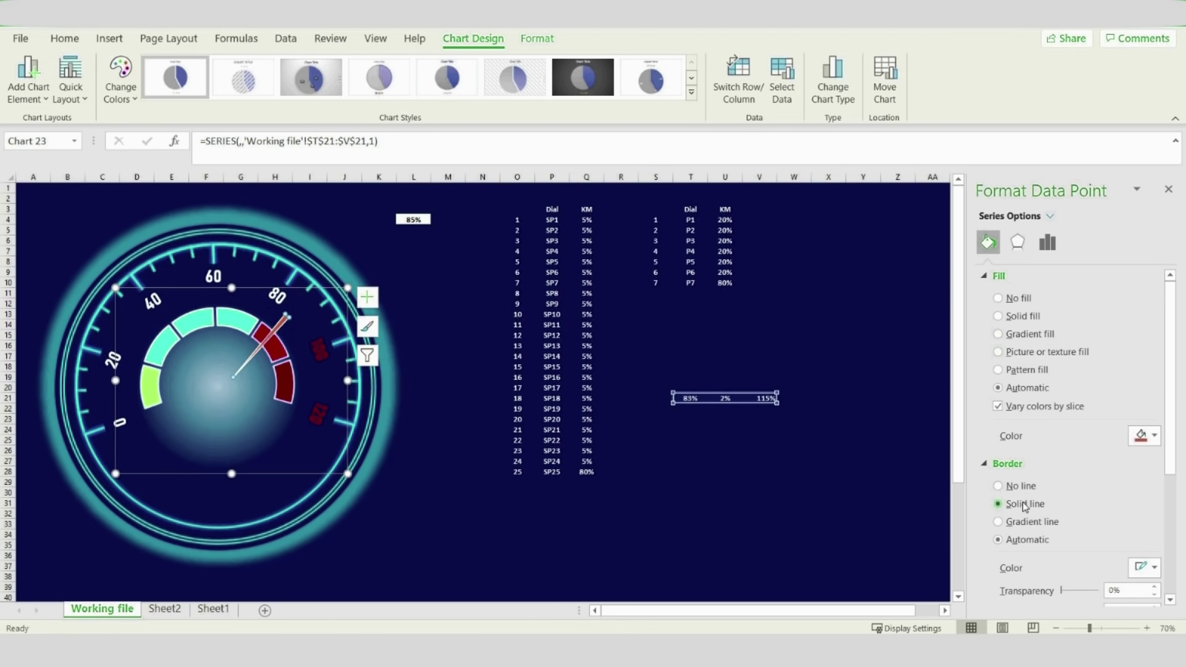
{"action": "left_click", "coordinate": [1145, 567]}
{"action": "left_click", "coordinate": [1066, 424]}
{"action": "left_click", "coordinate": [1021, 317]}
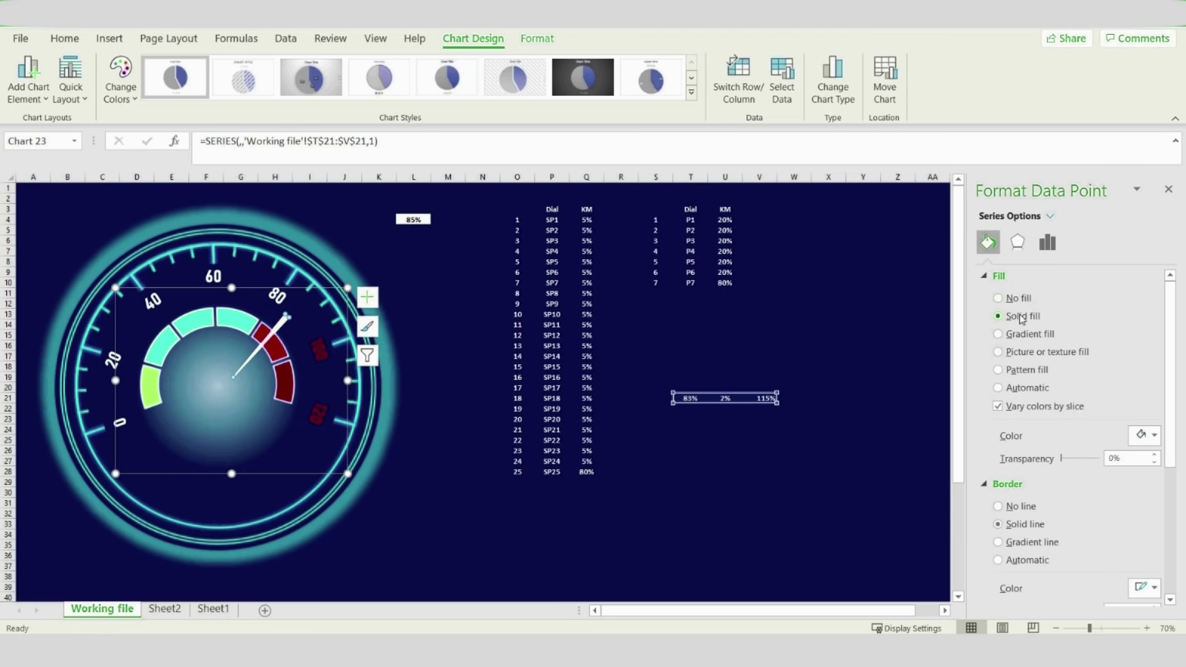
{"action": "left_click", "coordinate": [1145, 435]}
{"action": "left_click", "coordinate": [1065, 582]}
{"action": "left_click", "coordinate": [450, 346]}
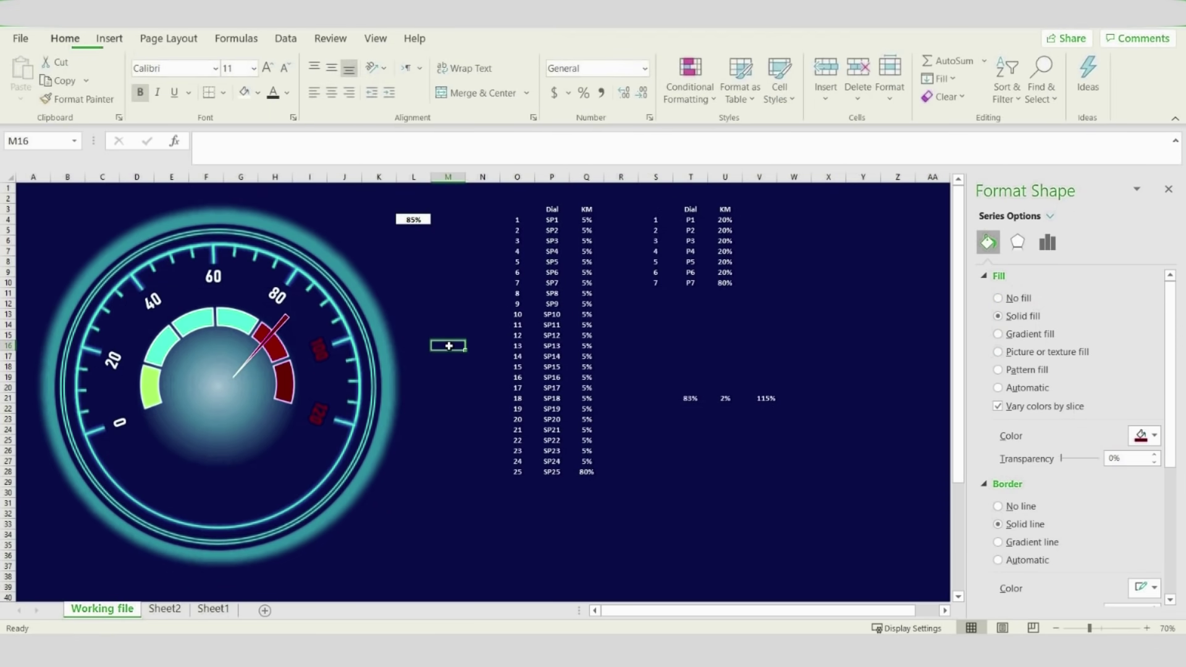
Shift the needle chart slightly so that the needle pivots at the dial's centre
{"action": "left_click", "coordinate": [270, 344]}
{"action": "left_click_drag", "start_coordinate": [283, 288], "coordinate": [278, 291]}
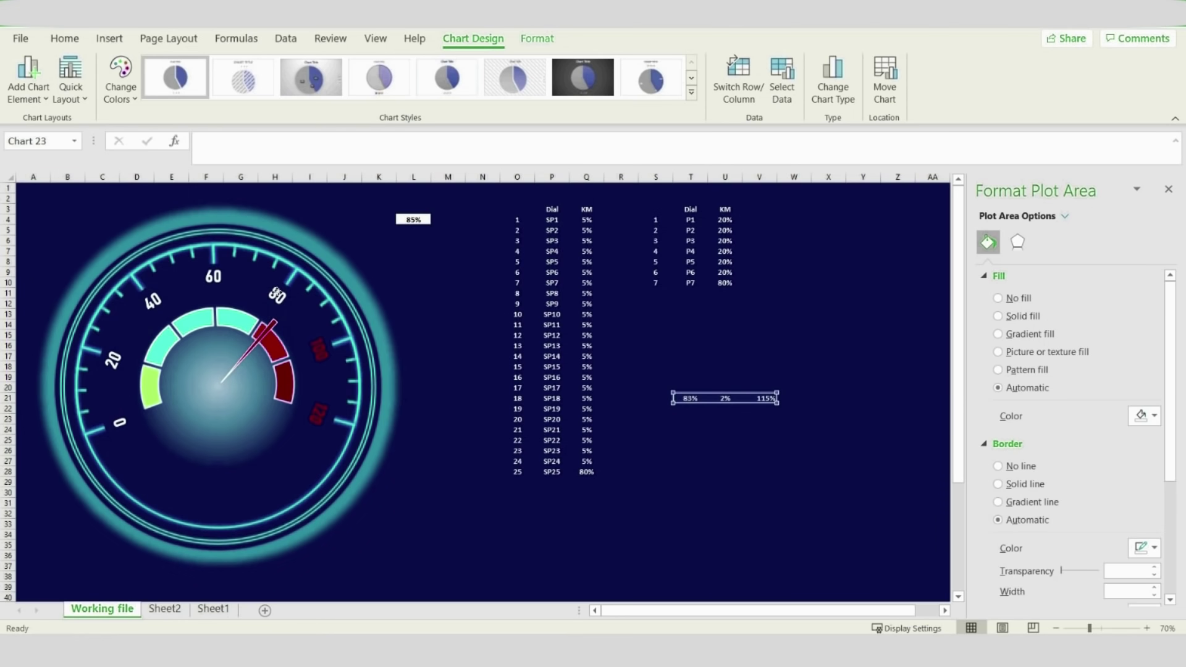
{"action": "left_click_drag", "start_coordinate": [276, 293], "coordinate": [278, 295]}
{"action": "key", "text": "Escape"}
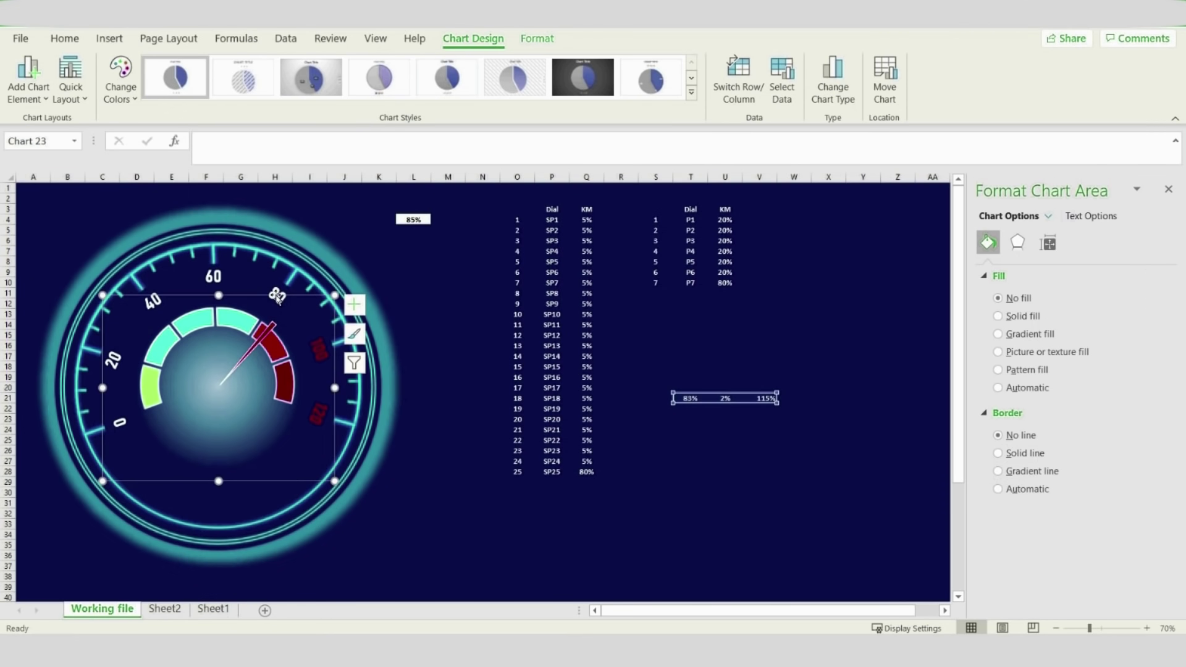
Test the needle by entering 95% and 100% in cell L4
{"action": "key", "text": "Escape"}
{"action": "type", "text": "95"}
{"action": "key", "text": "Return"}
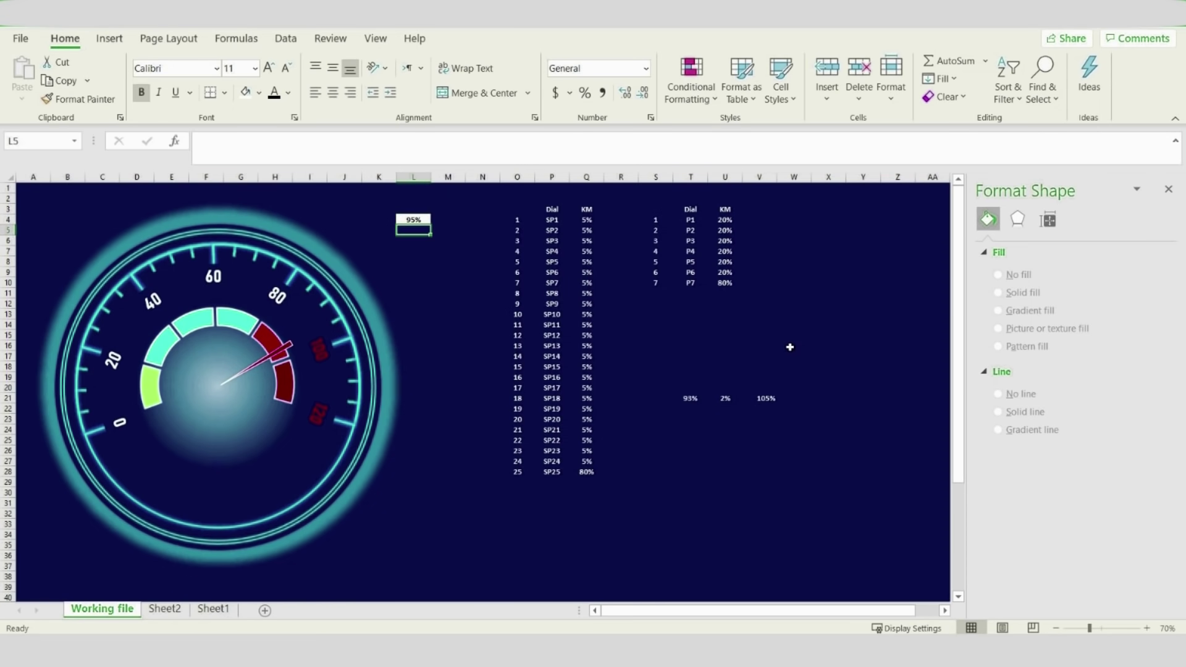
{"action": "key", "text": "Up"}
{"action": "type", "text": "10"}
{"action": "key", "text": "Return"}
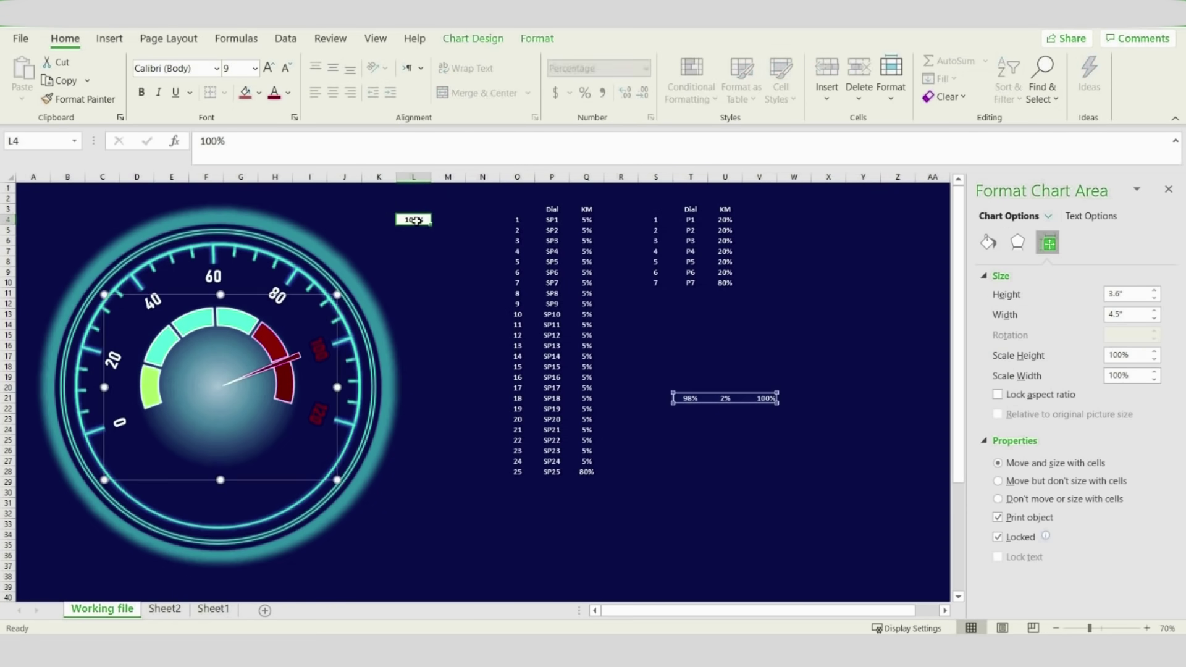
Test the needle with 80%, 70% and 0% in cell L4, clearing the stray 90 from cell L5
{"action": "key", "text": "Escape"}
{"action": "key", "text": "Escape"}
{"action": "type", "text": "80"}
{"action": "key", "text": "Return"}
{"action": "type", "text": "90"}
{"action": "key", "text": "Return"}
{"action": "key", "text": "Up"}
{"action": "key", "text": "Delete"}
{"action": "key", "text": "Up"}
{"action": "type", "text": "70"}
{"action": "key", "text": "Return"}
{"action": "key", "text": "Up"}
{"action": "type", "text": "0"}
{"action": "key", "text": "Return"}
{"action": "key", "text": "Up"}
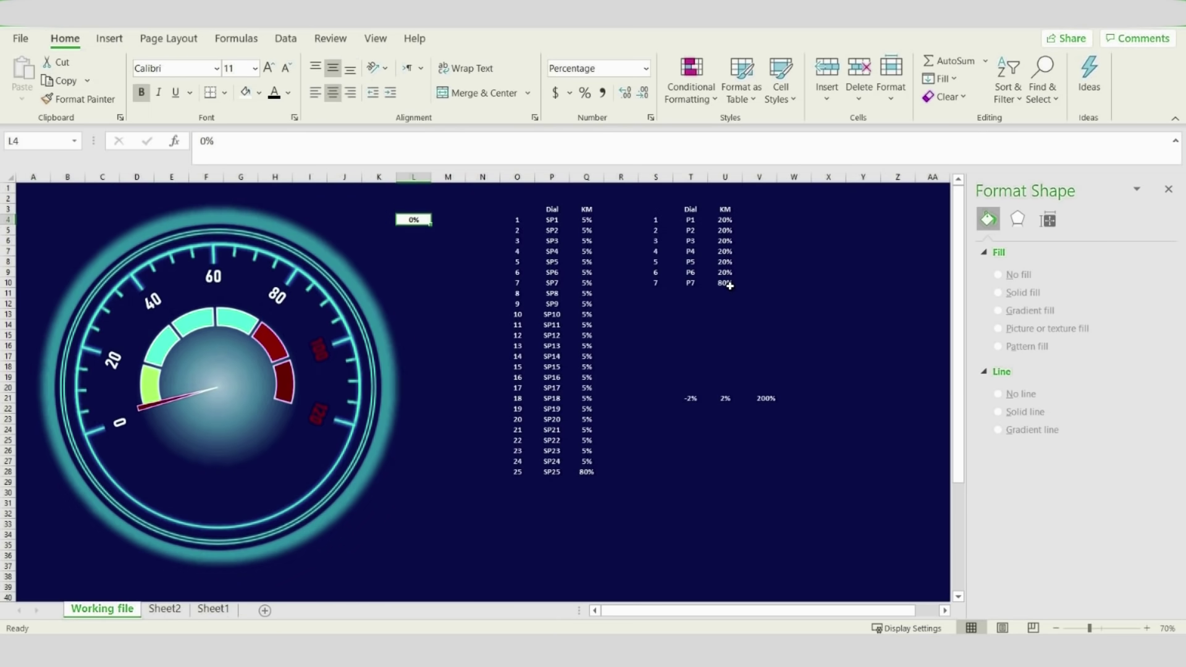
Try 66% in cell L4 and set the cell to 87%
{"action": "type", "text": "66"}
{"action": "key", "text": "Return"}
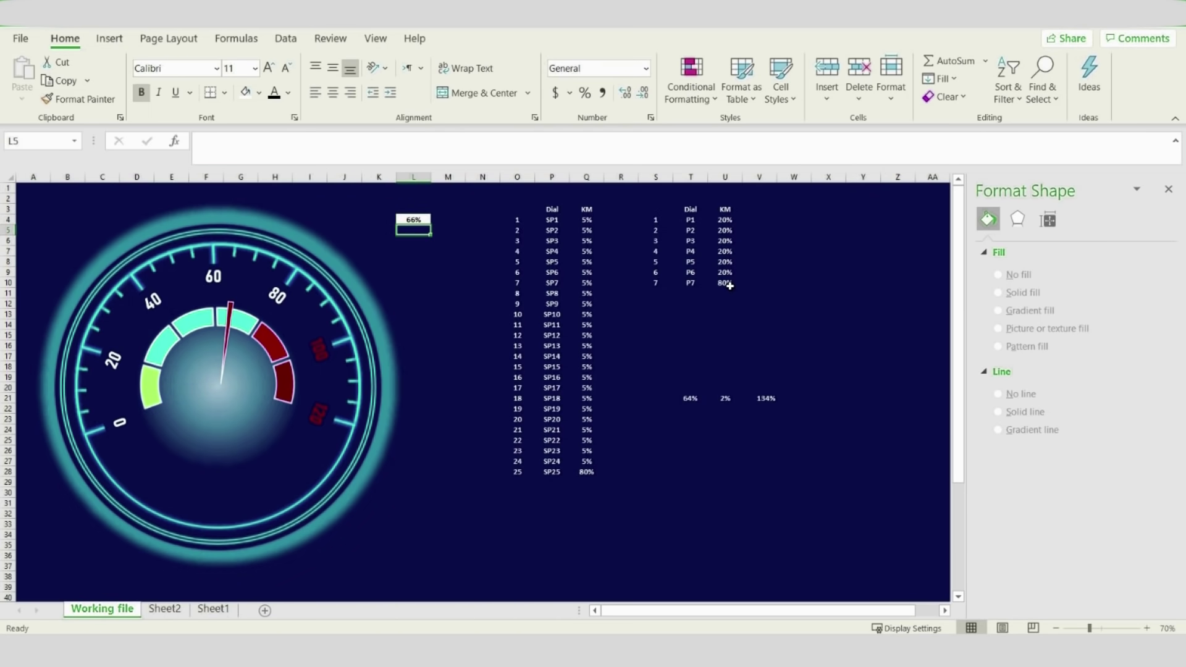
{"action": "key", "text": "Up"}
{"action": "type", "text": "87"}
{"action": "key", "text": "Return"}
Draw a circle about 0.52" in diameter over the needle's pivot at the dial's centre
{"action": "left_click", "coordinate": [109, 38]}
{"action": "left_click", "coordinate": [213, 61]}
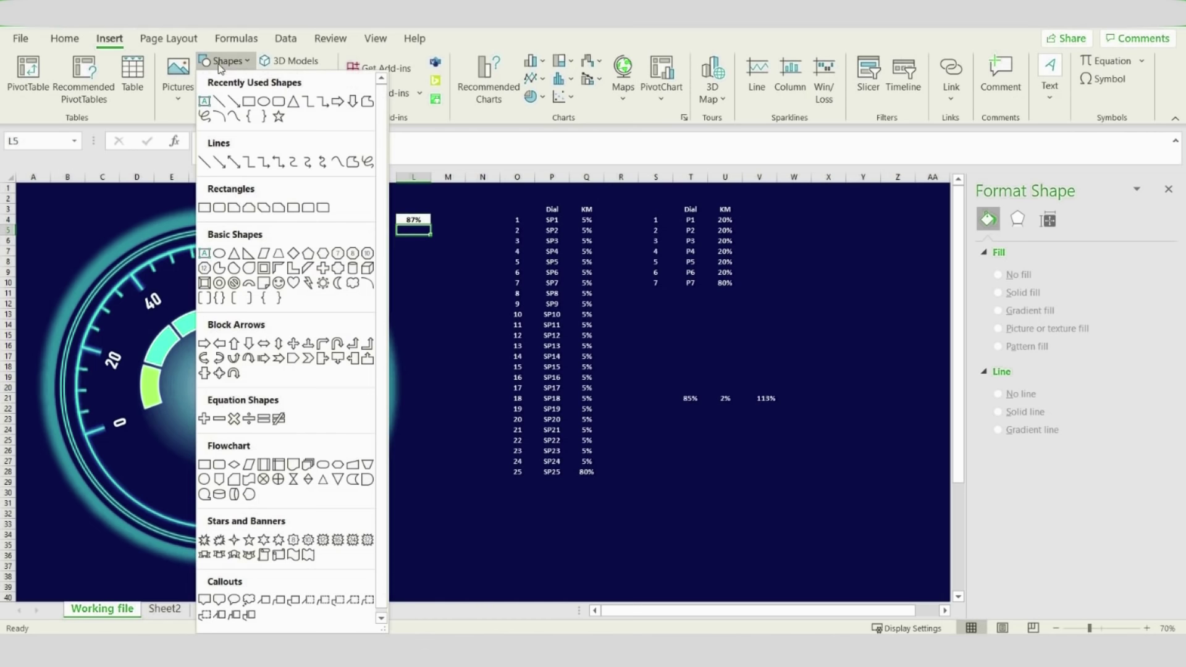
{"action": "left_click", "coordinate": [261, 106]}
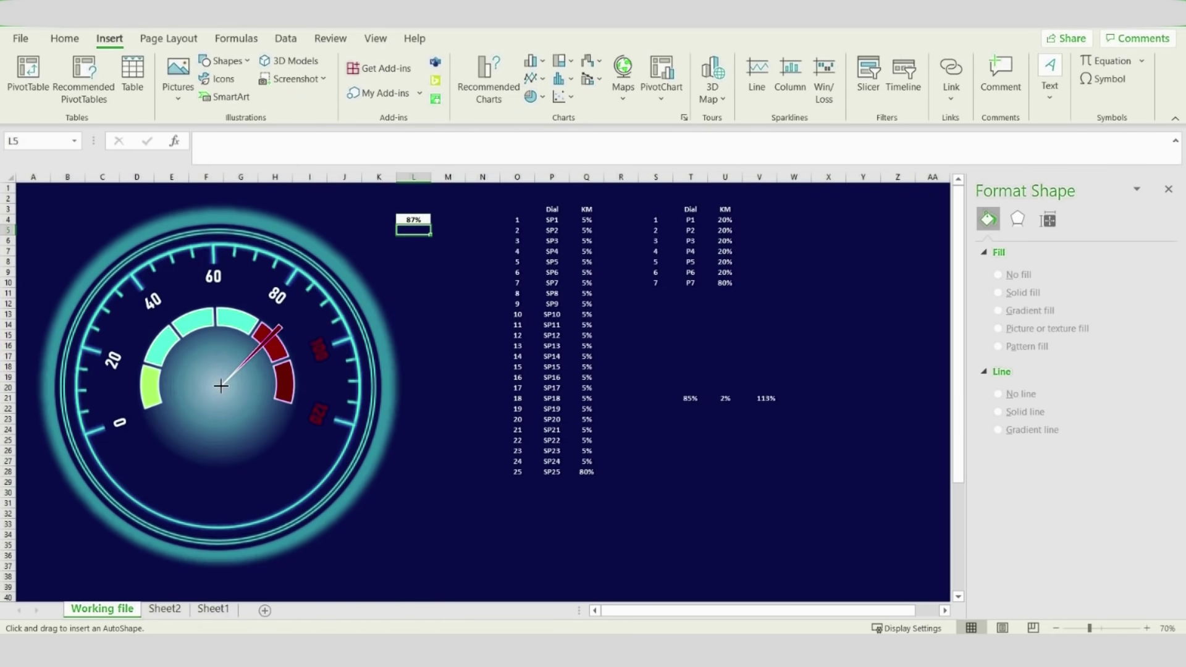
{"action": "left_click_drag", "start_coordinate": [220, 381], "coordinate": [209, 373]}
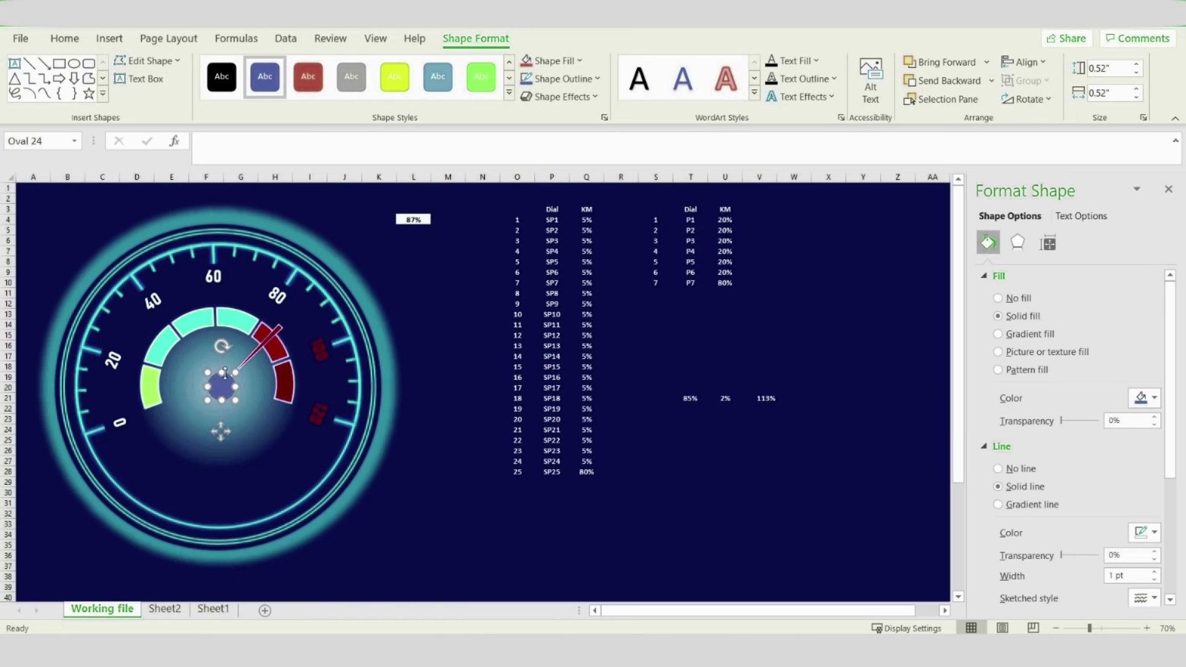
Give the centre circle a radial gradient fill and a round top bevel 6 pt wide and 6 pt high
{"action": "left_click", "coordinate": [1047, 242]}
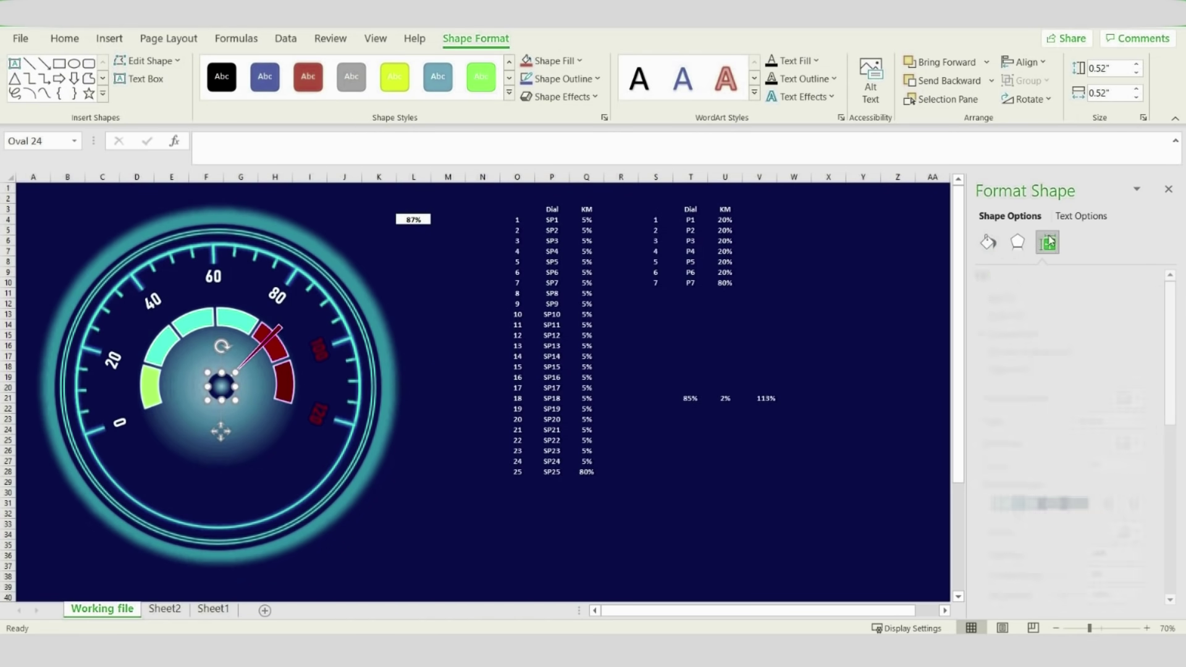
{"action": "left_click", "coordinate": [1017, 243]}
{"action": "left_click", "coordinate": [1015, 449]}
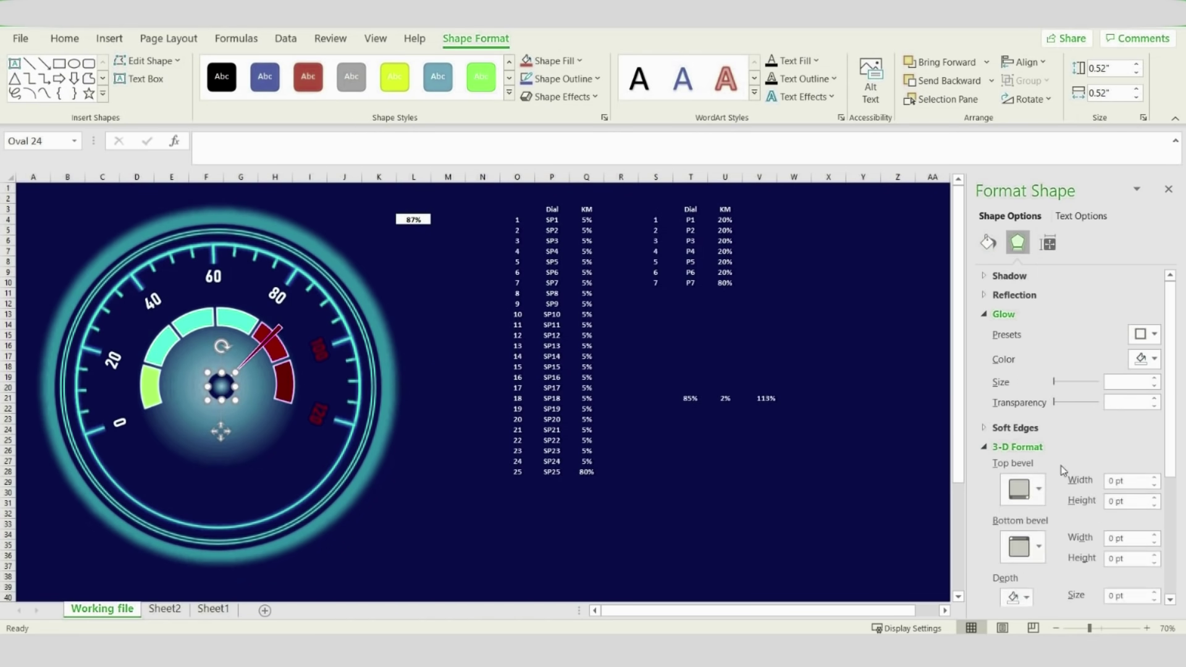
{"action": "left_click", "coordinate": [1025, 489]}
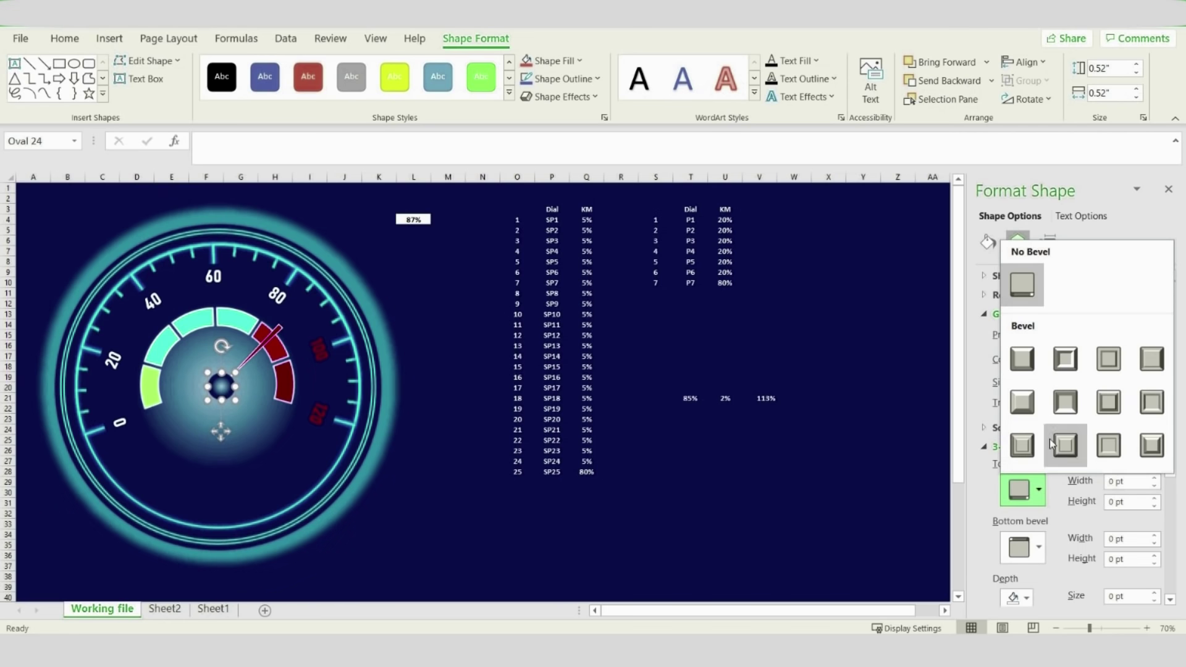
{"action": "left_click", "coordinate": [1022, 363]}
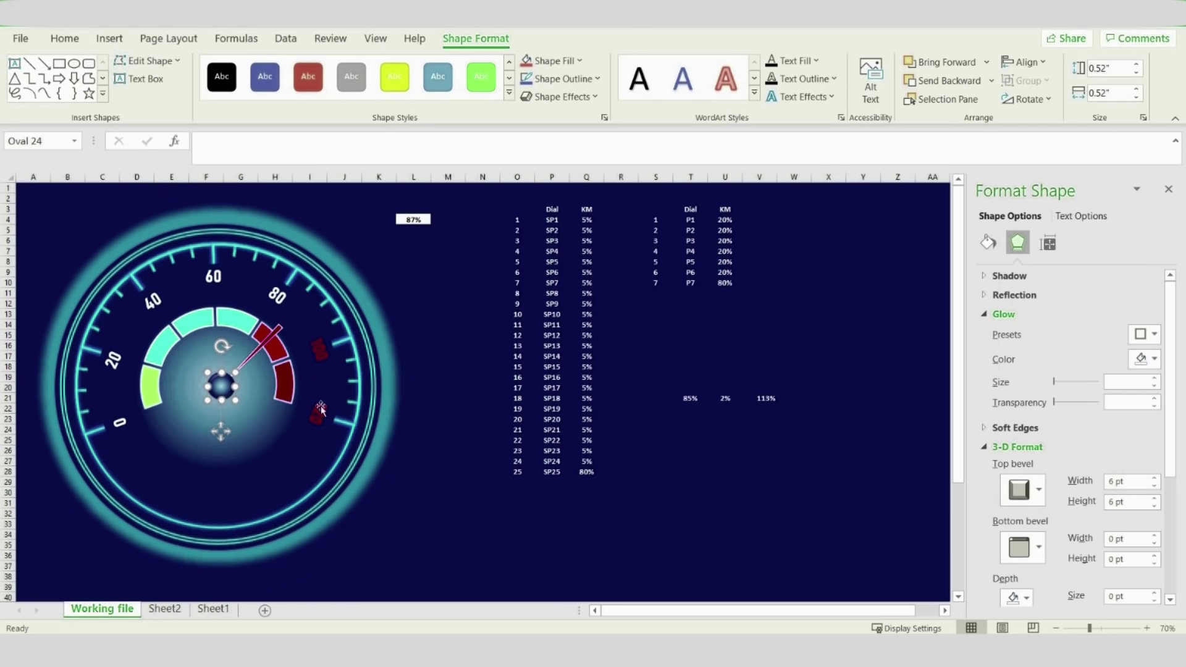
Darken the centre circle's gradient stop at 24% by picking the teal-blue theme colour with -50% brightness
{"action": "left_click", "coordinate": [276, 447]}
{"action": "left_click", "coordinate": [254, 504]}
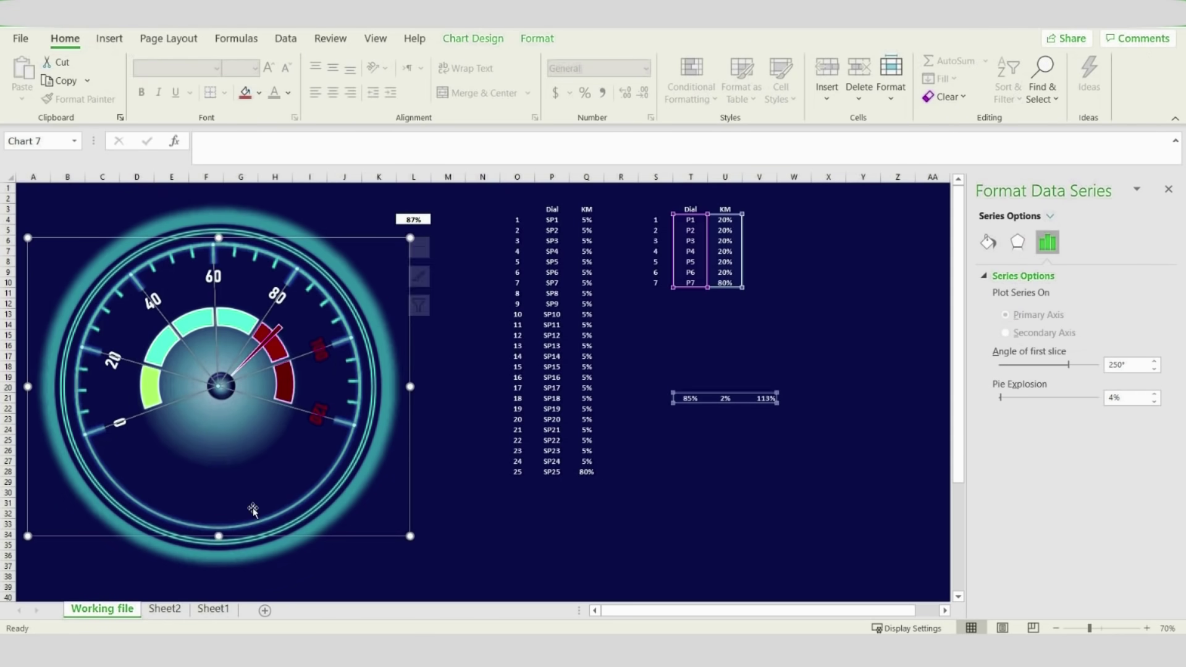
{"action": "left_click", "coordinate": [206, 421]}
{"action": "left_click", "coordinate": [216, 399]}
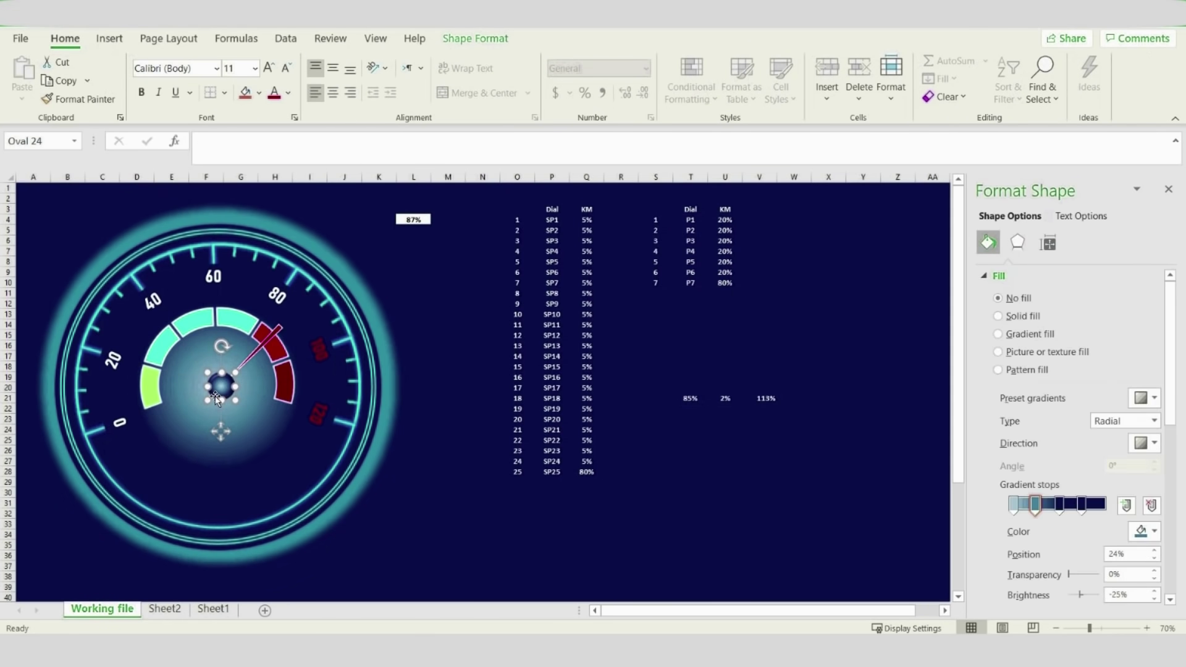
{"action": "scroll", "coordinate": [1157, 477], "scroll_direction": "down", "scroll_amount": 3}
{"action": "left_click", "coordinate": [1153, 457]}
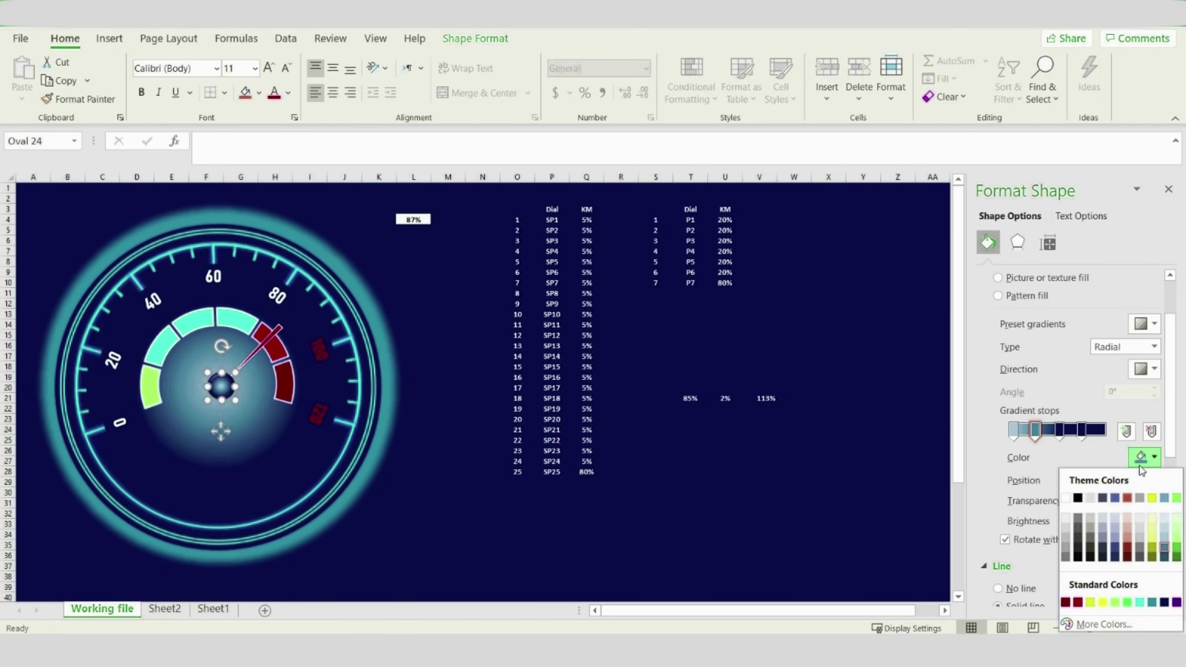
{"action": "left_click", "coordinate": [1166, 554]}
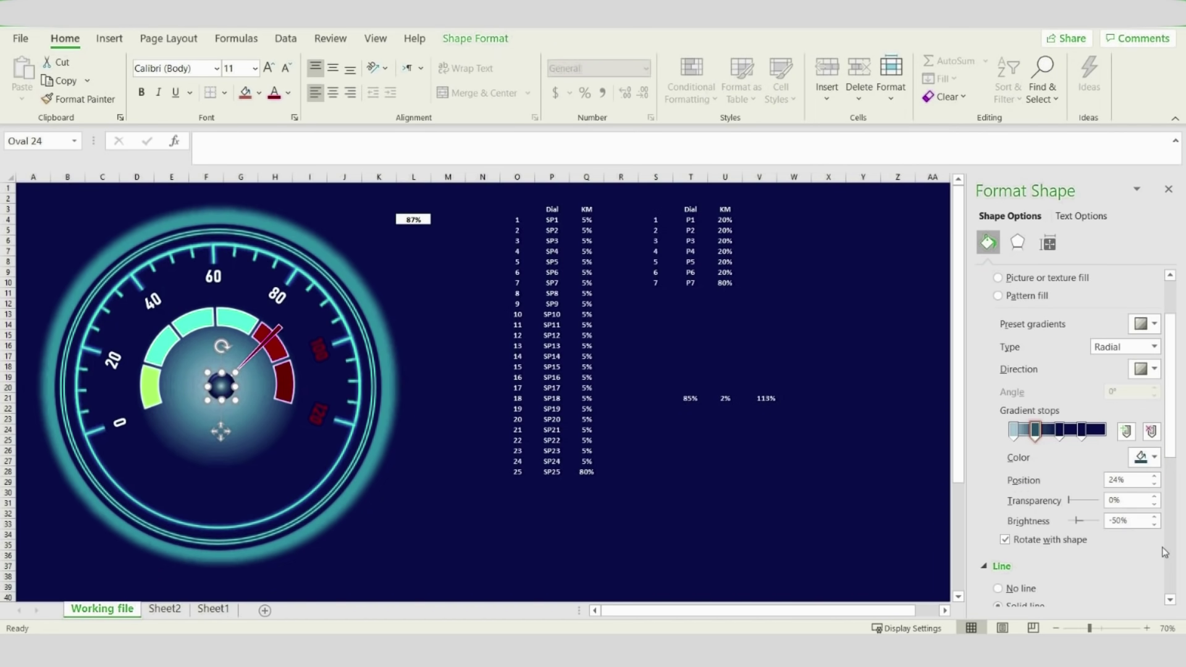
Give the circle at the needle's pivot a 10 pt glow in the darkest teal-blue theme shade
{"action": "left_click", "coordinate": [1016, 245]}
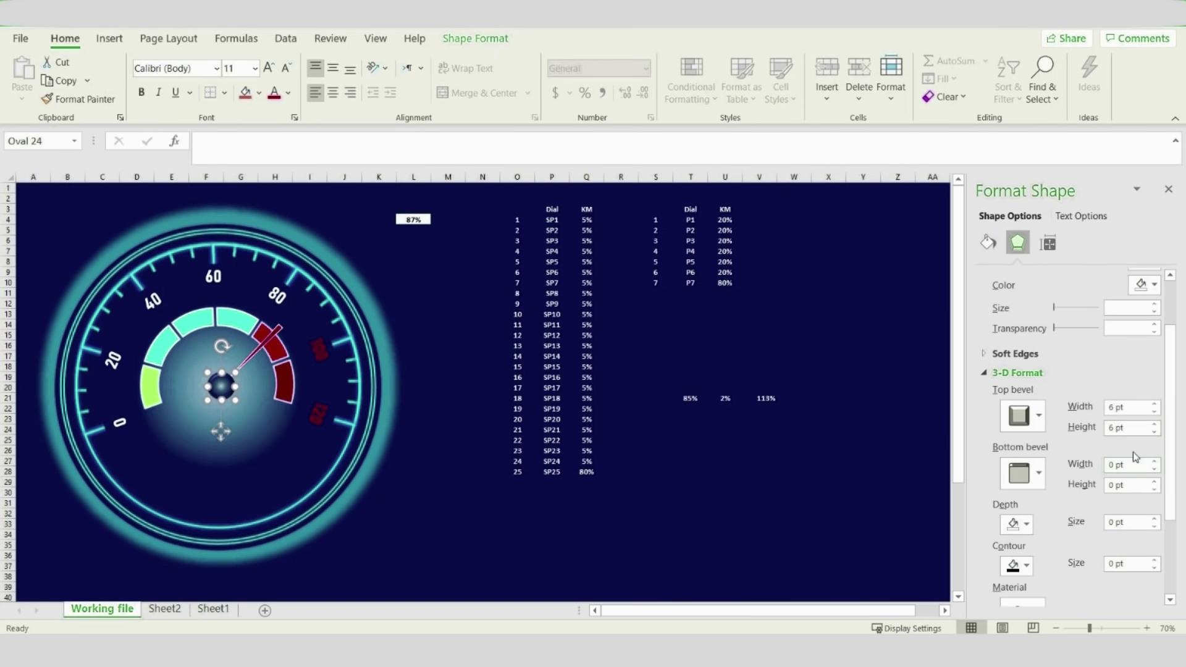
{"action": "left_click", "coordinate": [1147, 285]}
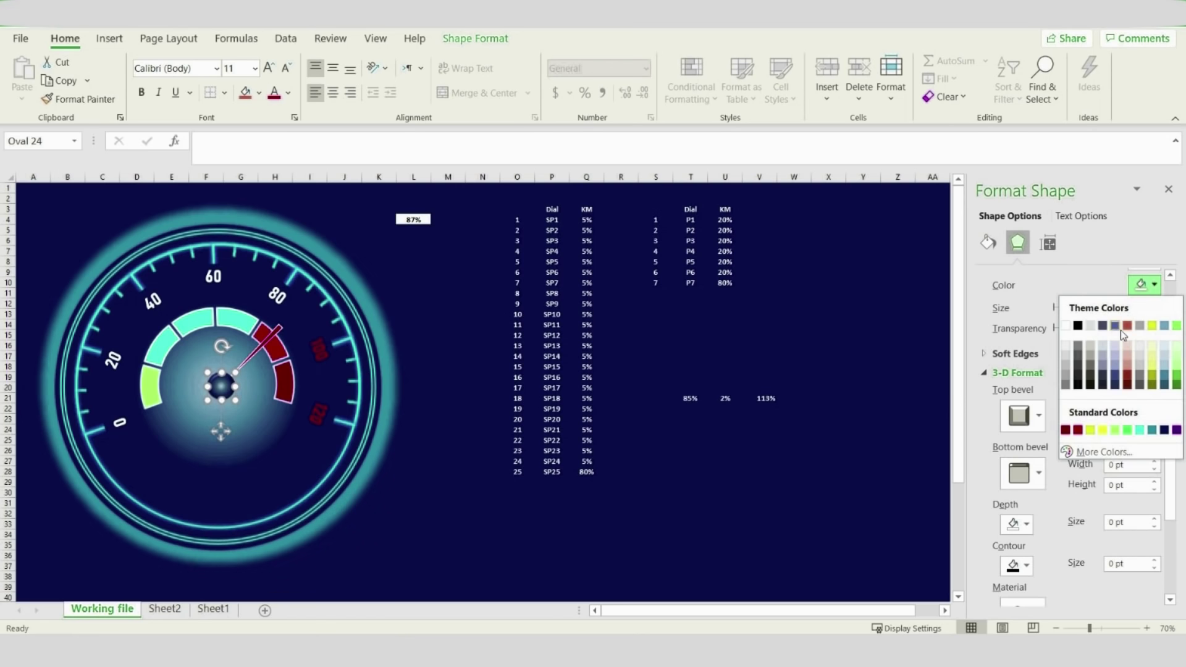
{"action": "left_click", "coordinate": [1164, 387]}
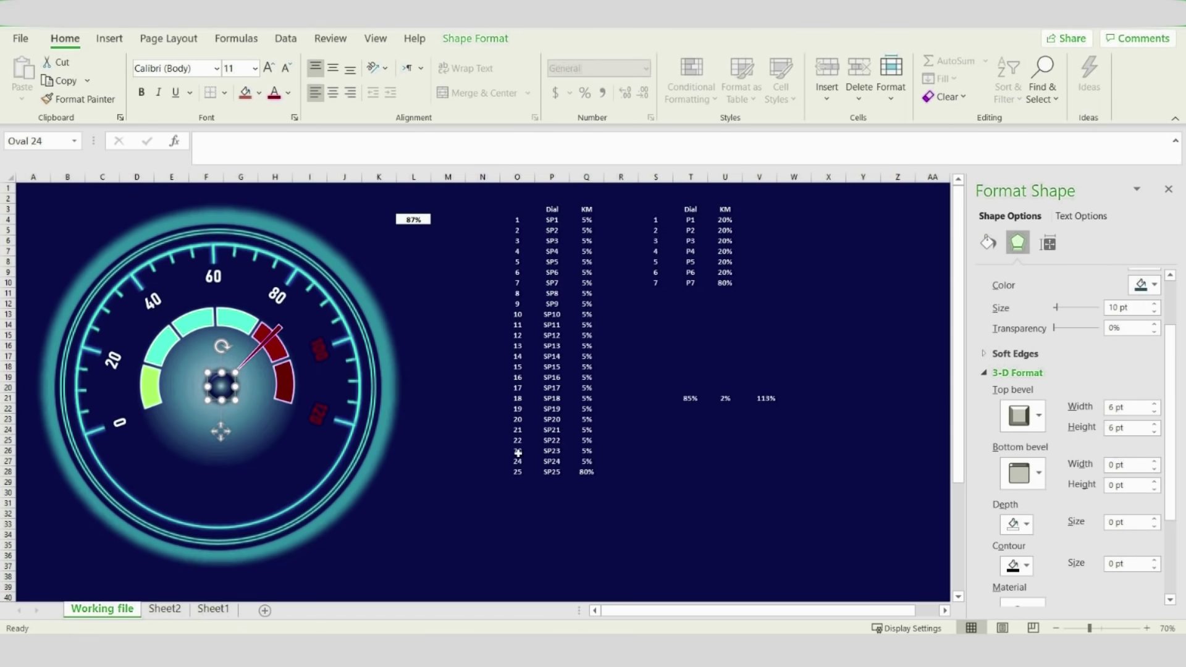
{"action": "left_click", "coordinate": [448, 441]}
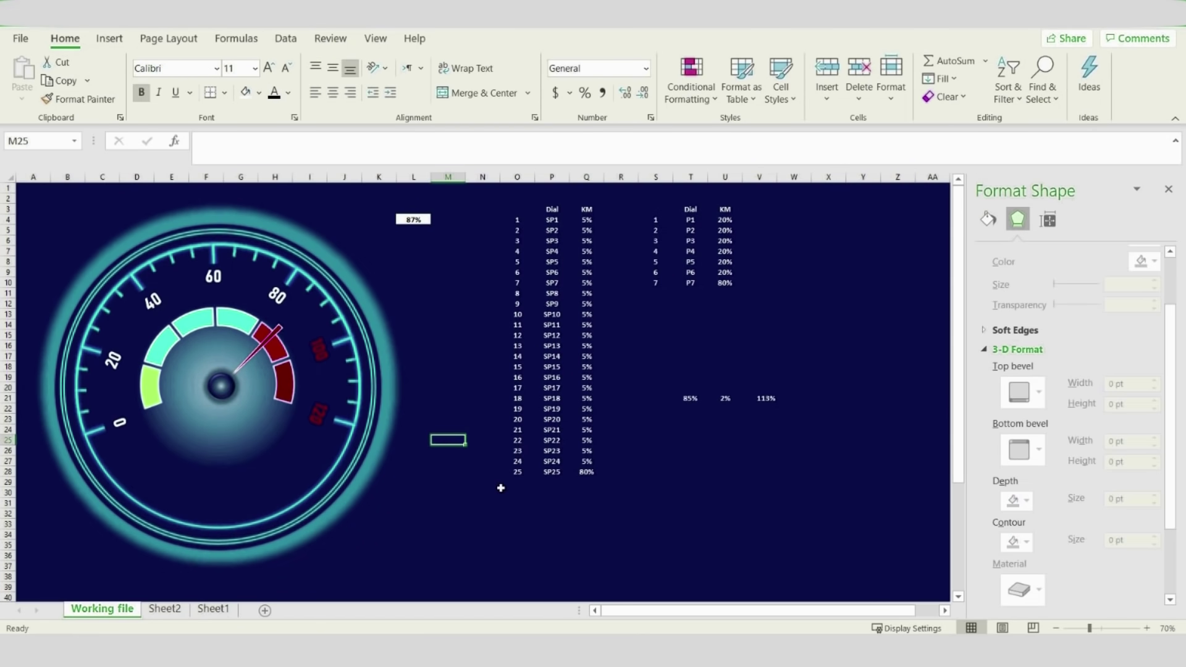
Set the needle's driving percentage in cell L4 to 100%
{"action": "left_click", "coordinate": [423, 218]}
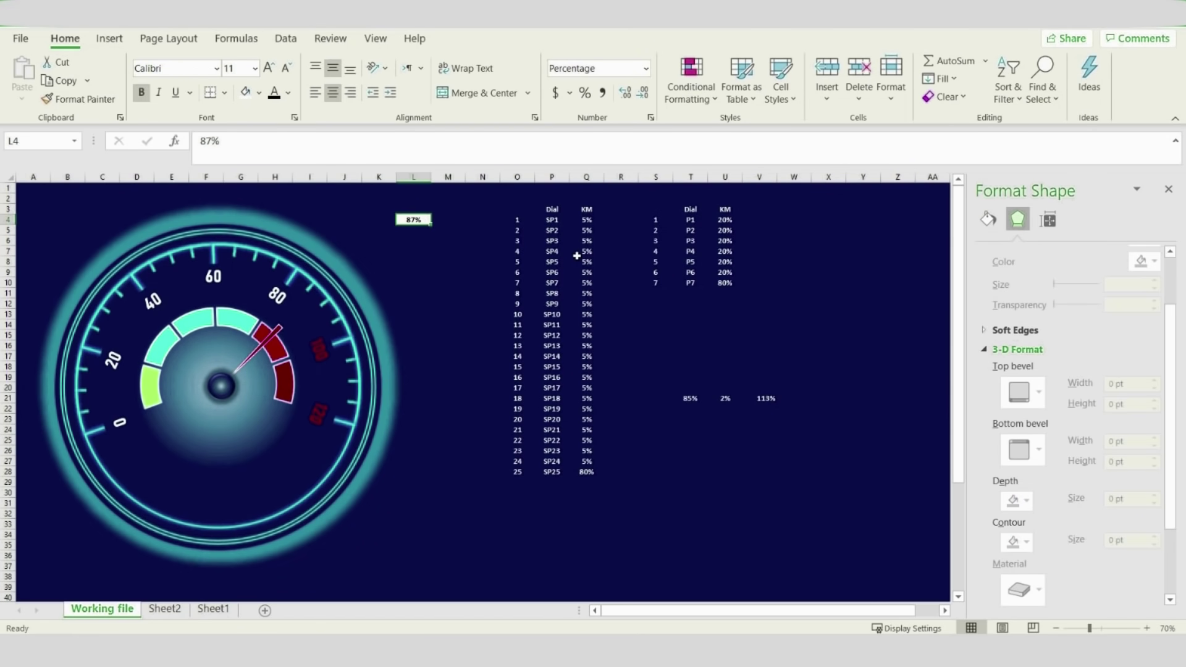
{"action": "type", "text": "100%"}
{"action": "key", "text": "Return"}
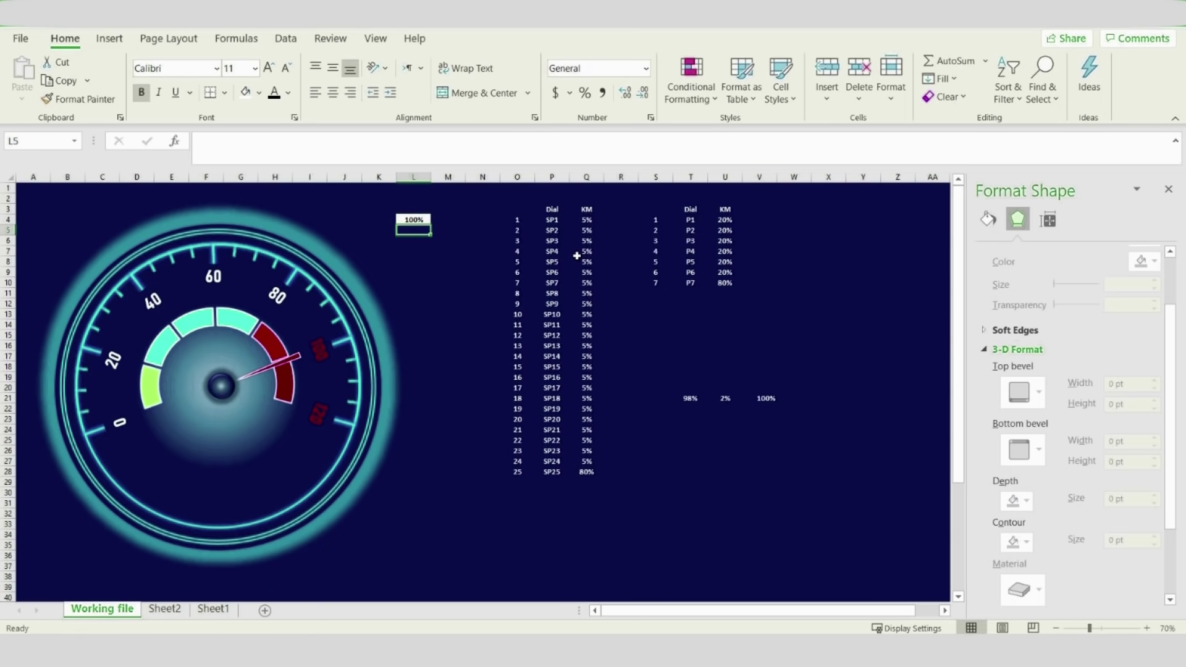
{"action": "left_click", "coordinate": [448, 534]}
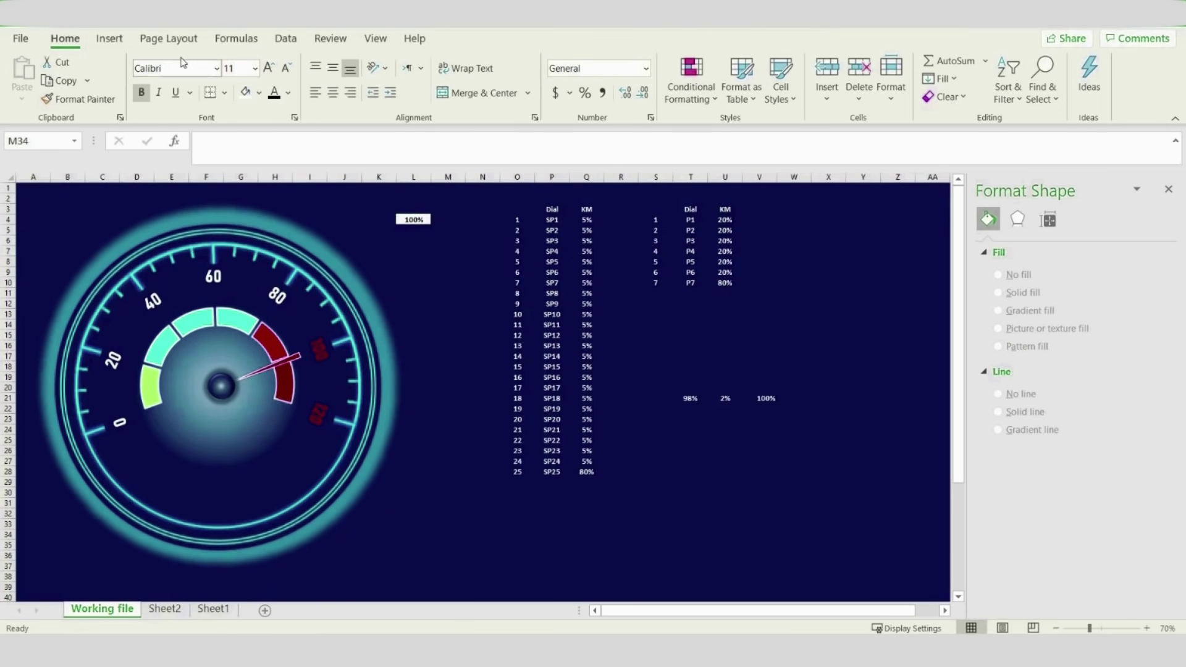
Draw a circle about 1.45" in diameter inside the dial, just below the centre hub
{"action": "left_click", "coordinate": [110, 38]}
{"action": "left_click", "coordinate": [224, 60]}
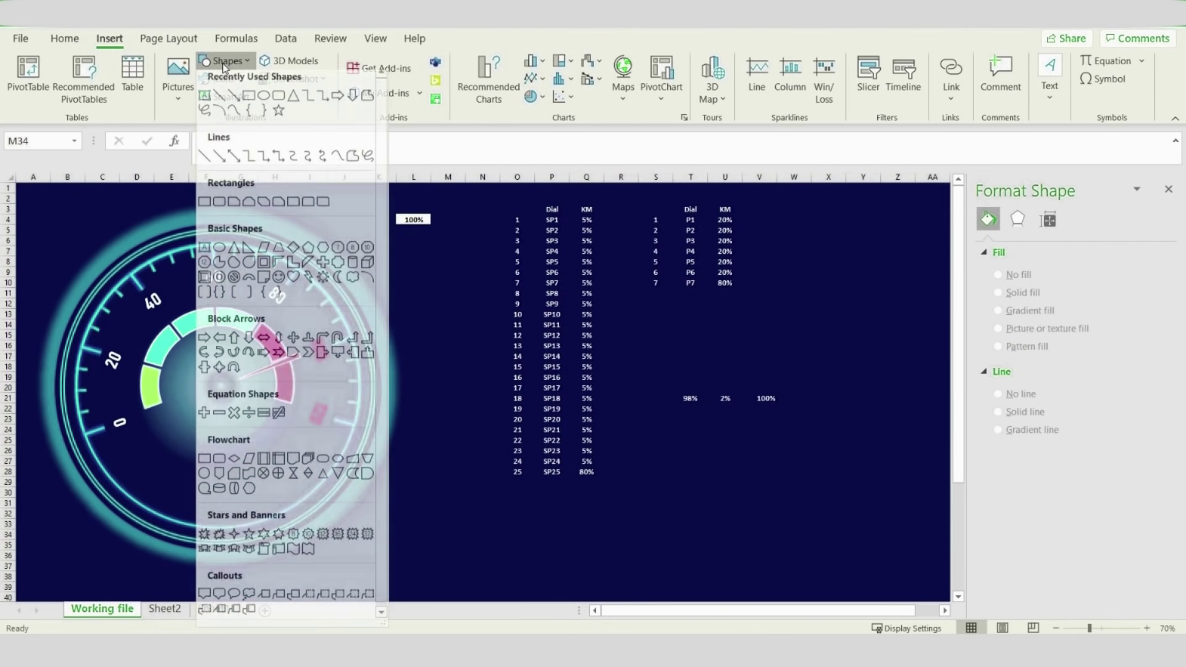
{"action": "left_click", "coordinate": [263, 102]}
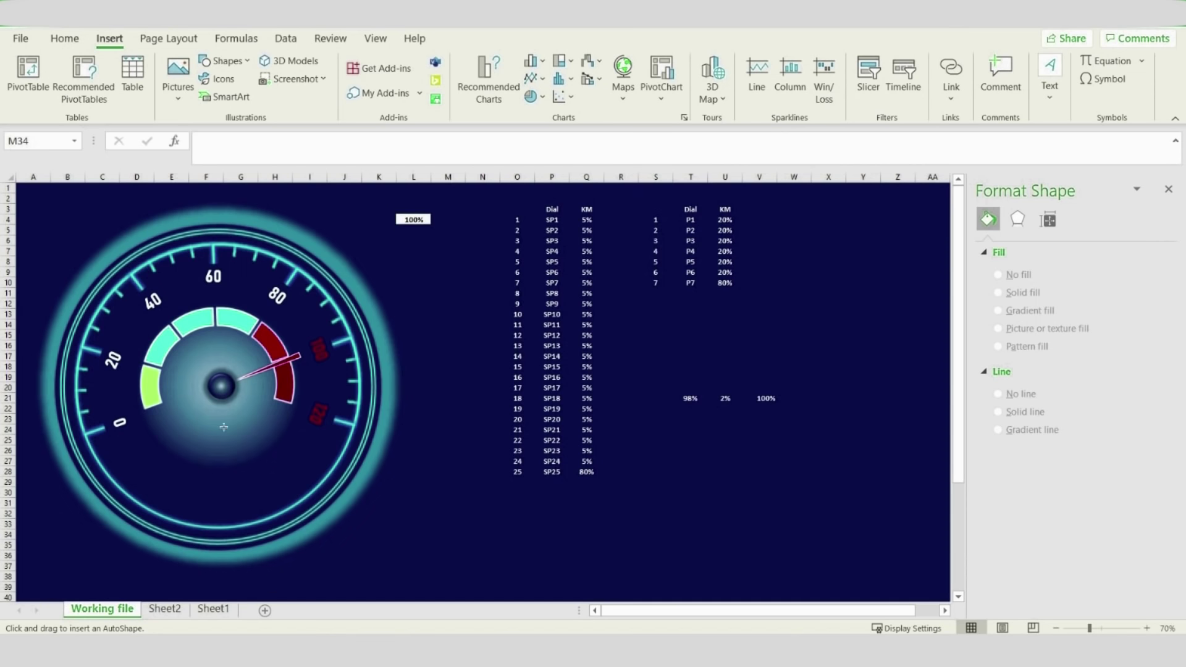
{"action": "left_click_drag", "start_coordinate": [206, 440], "coordinate": [244, 478]}
{"action": "left_click_drag", "start_coordinate": [235, 422], "coordinate": [247, 416]}
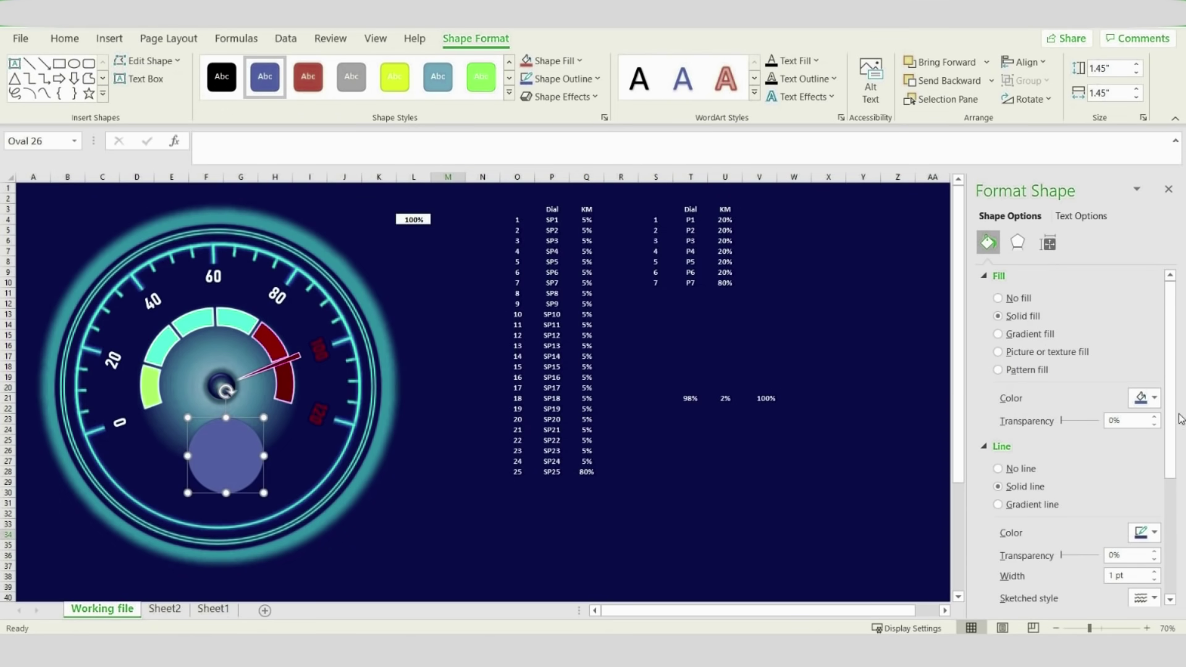
Fill the new circle below the hub with the standard dark blue and remove its outline
{"action": "left_click", "coordinate": [1148, 411]}
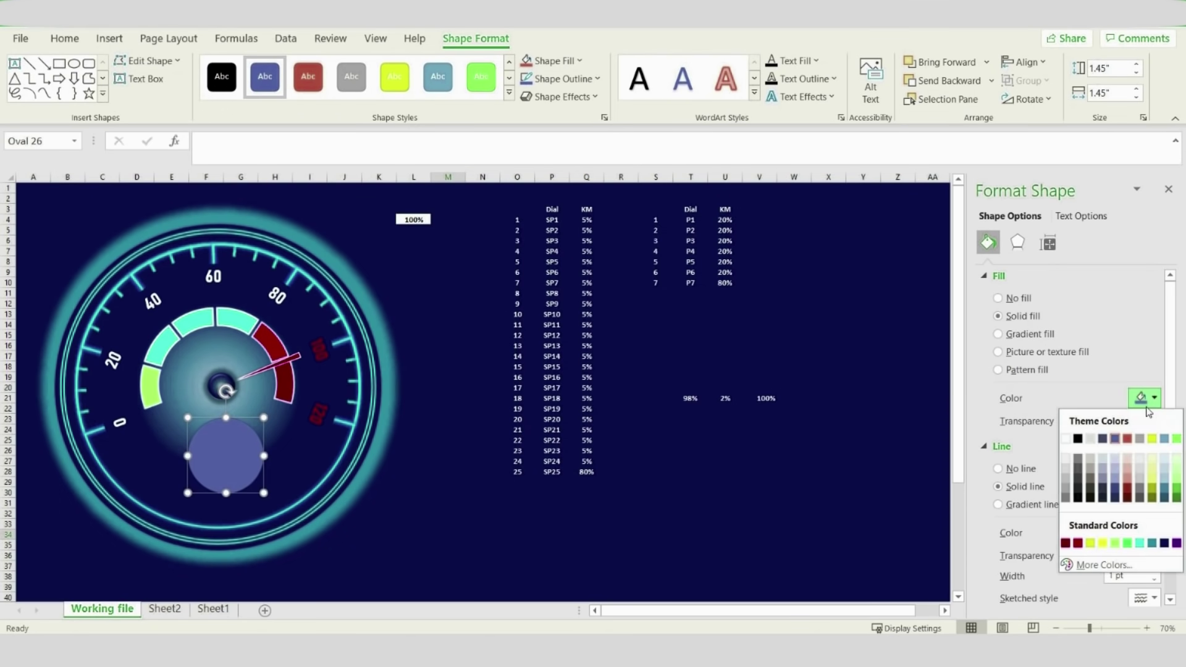
{"action": "left_click", "coordinate": [1165, 548]}
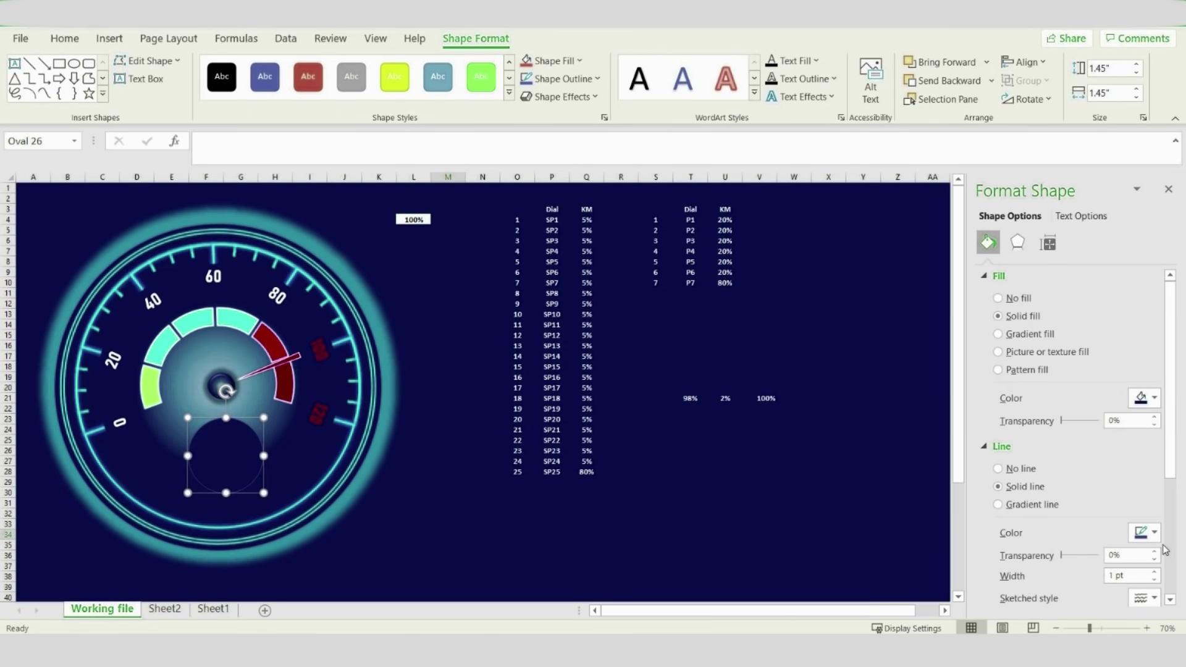
{"action": "left_click", "coordinate": [999, 469]}
Link the lower circle's text to cell L4 with the formula =$L$4
{"action": "left_click", "coordinate": [232, 150]}
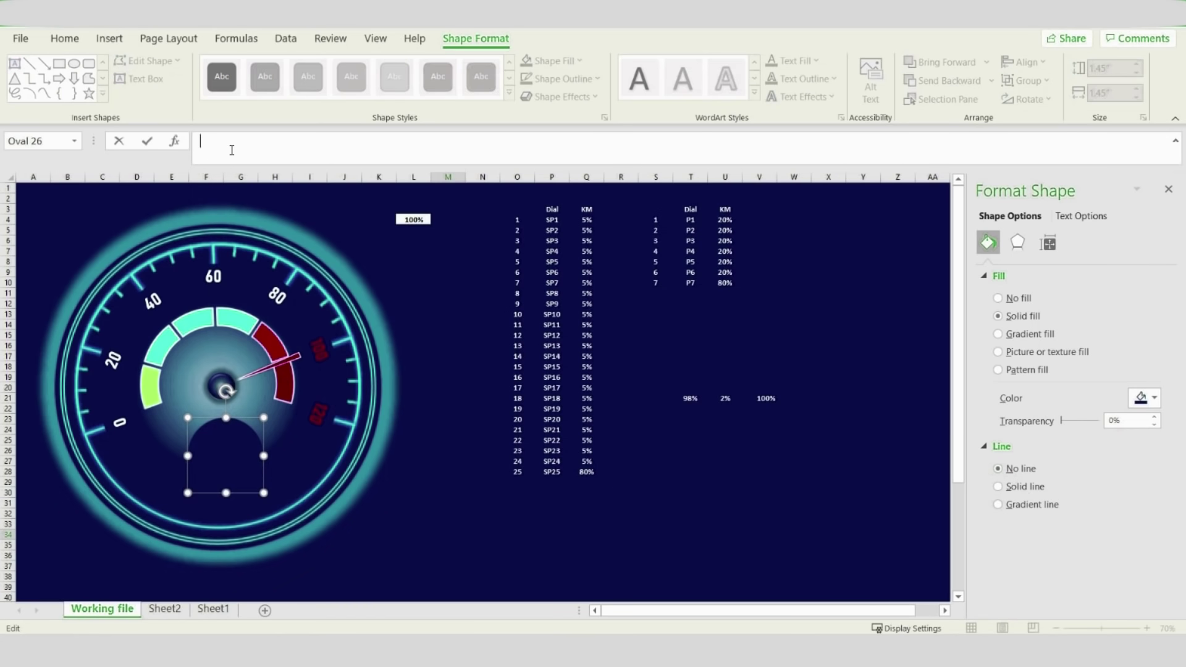
{"action": "left_click", "coordinate": [409, 220]}
{"action": "key", "text": "Return"}
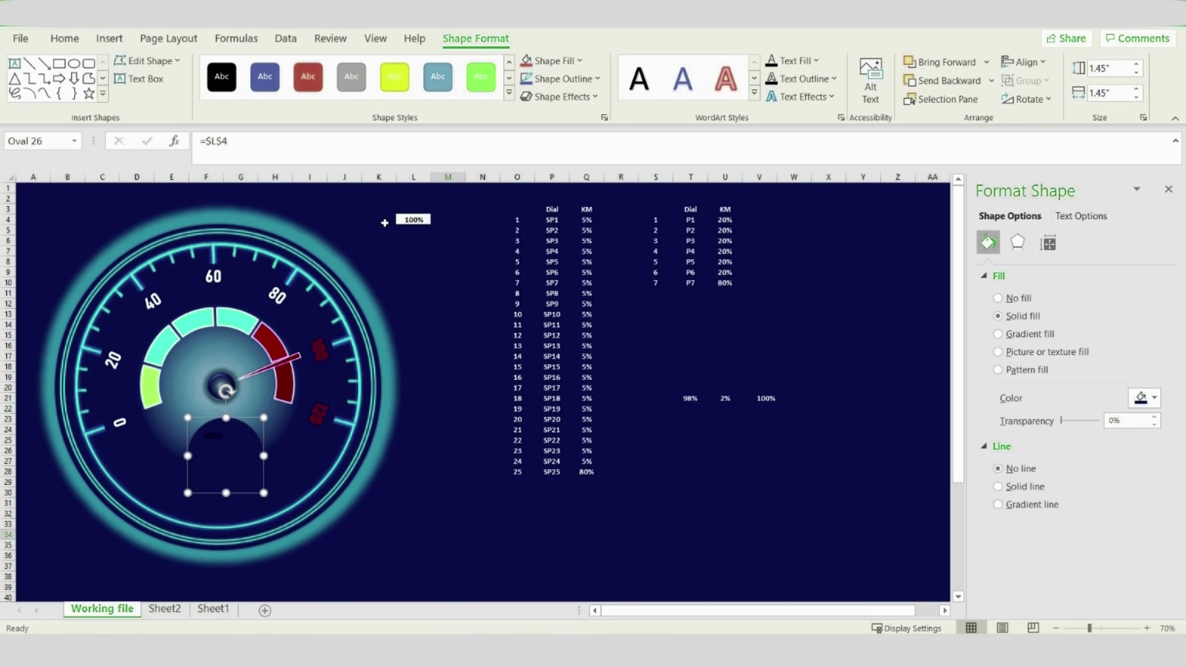
Centre the lower circle's percentage text horizontally and vertically, and format it in white at 20 pt
{"action": "left_click", "coordinate": [65, 39]}
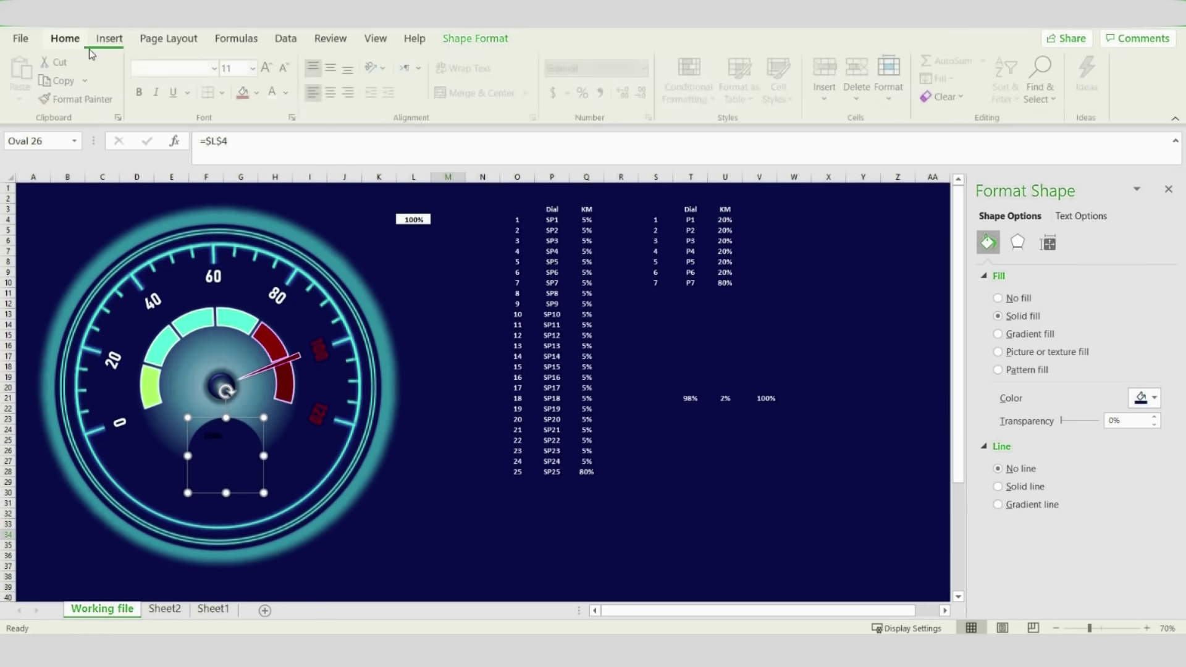
{"action": "left_click", "coordinate": [333, 68]}
{"action": "left_click", "coordinate": [268, 68]}
{"action": "left_click", "coordinate": [268, 68]}
{"action": "left_click", "coordinate": [268, 68]}
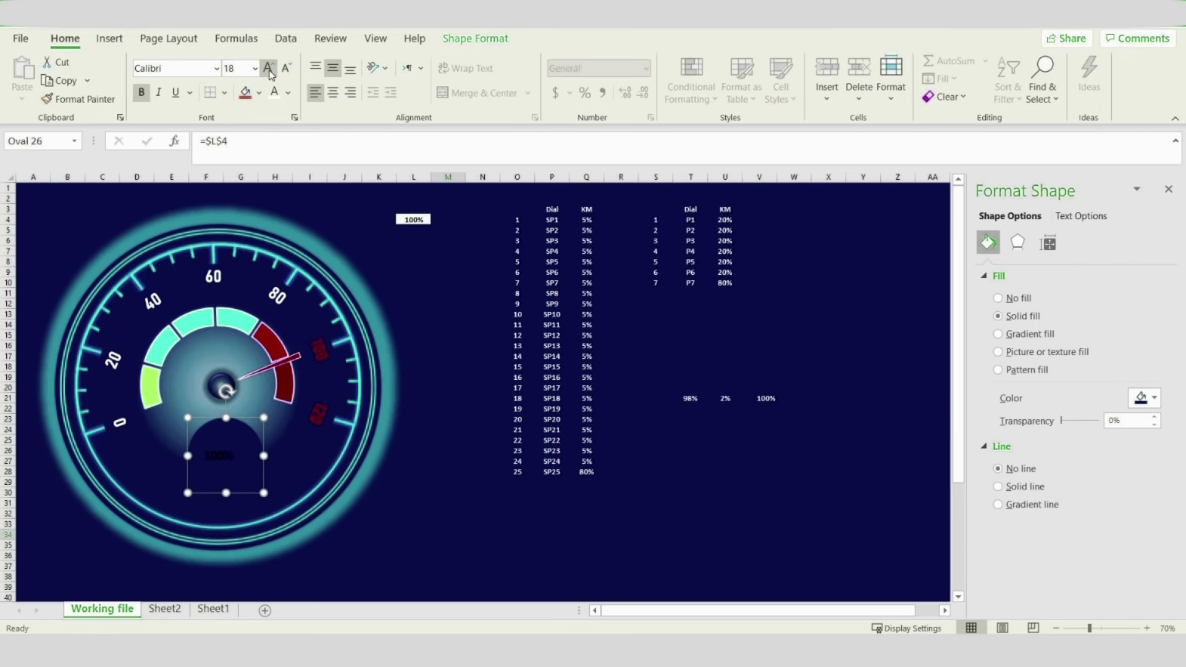
{"action": "left_click", "coordinate": [333, 92]}
{"action": "left_click", "coordinate": [275, 93]}
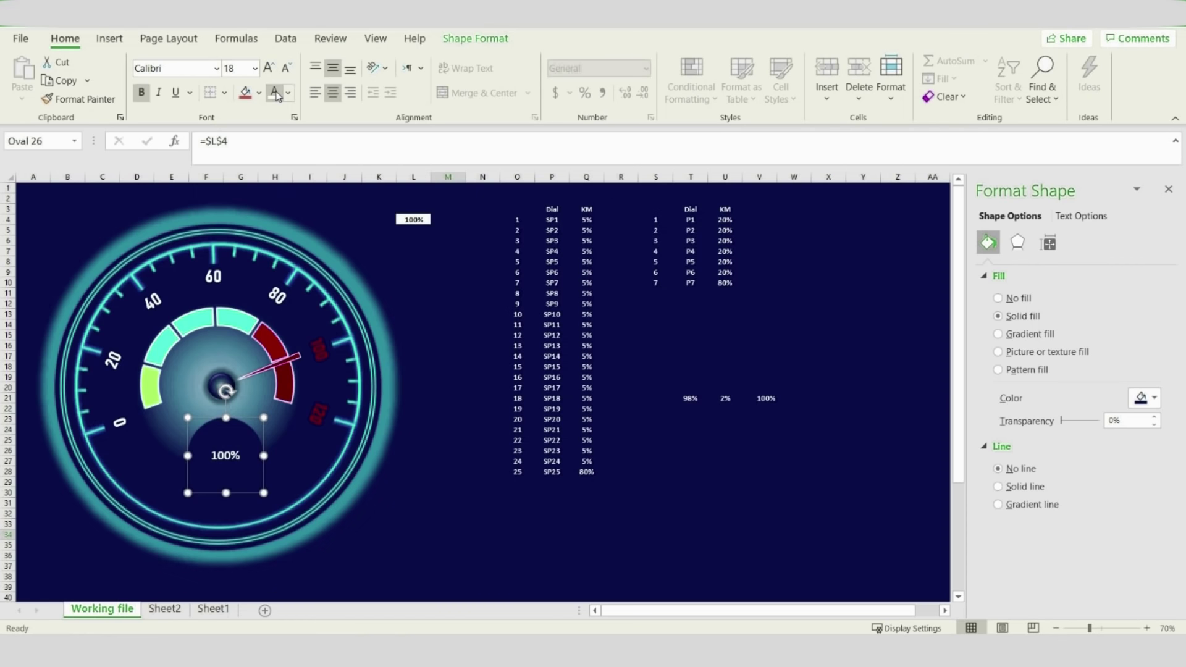
{"action": "left_click", "coordinate": [274, 71]}
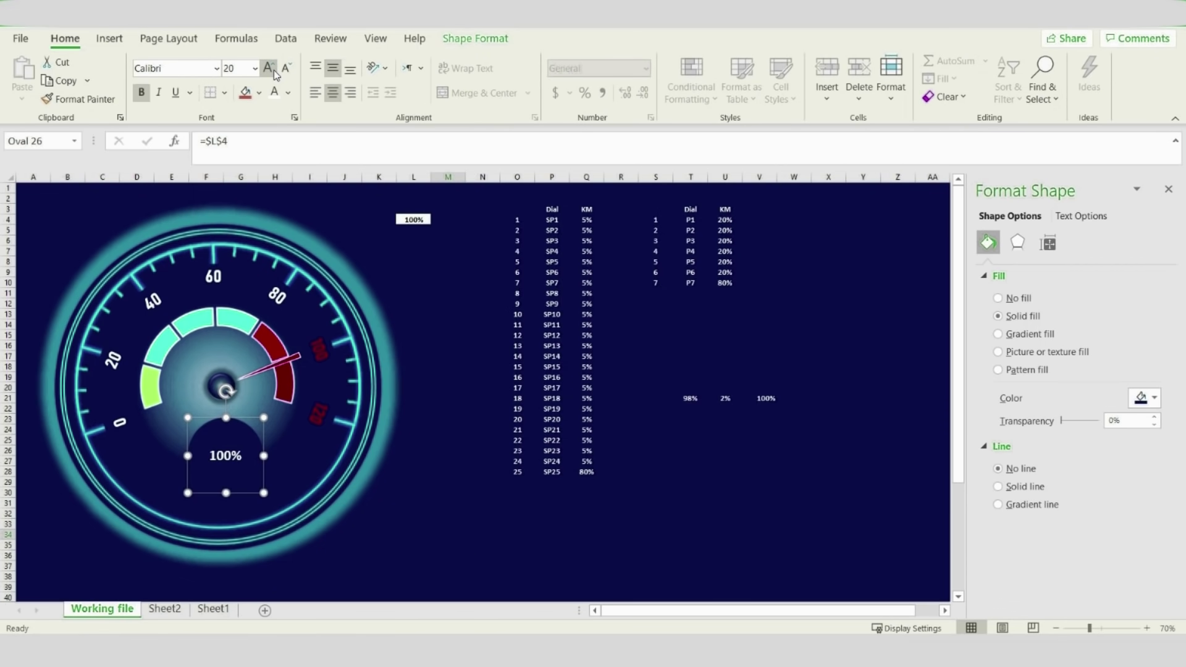
{"action": "left_click", "coordinate": [437, 459]}
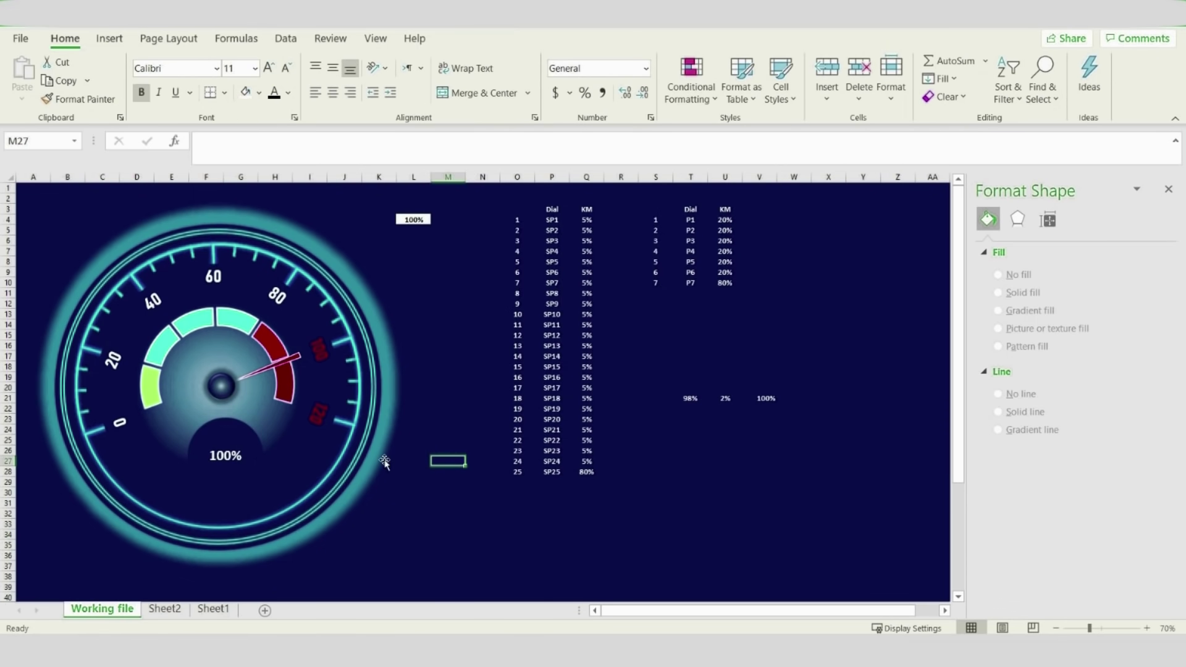
Nudge the percentage circle slightly to the left to line it up under the hub
{"action": "left_click", "coordinate": [221, 425]}
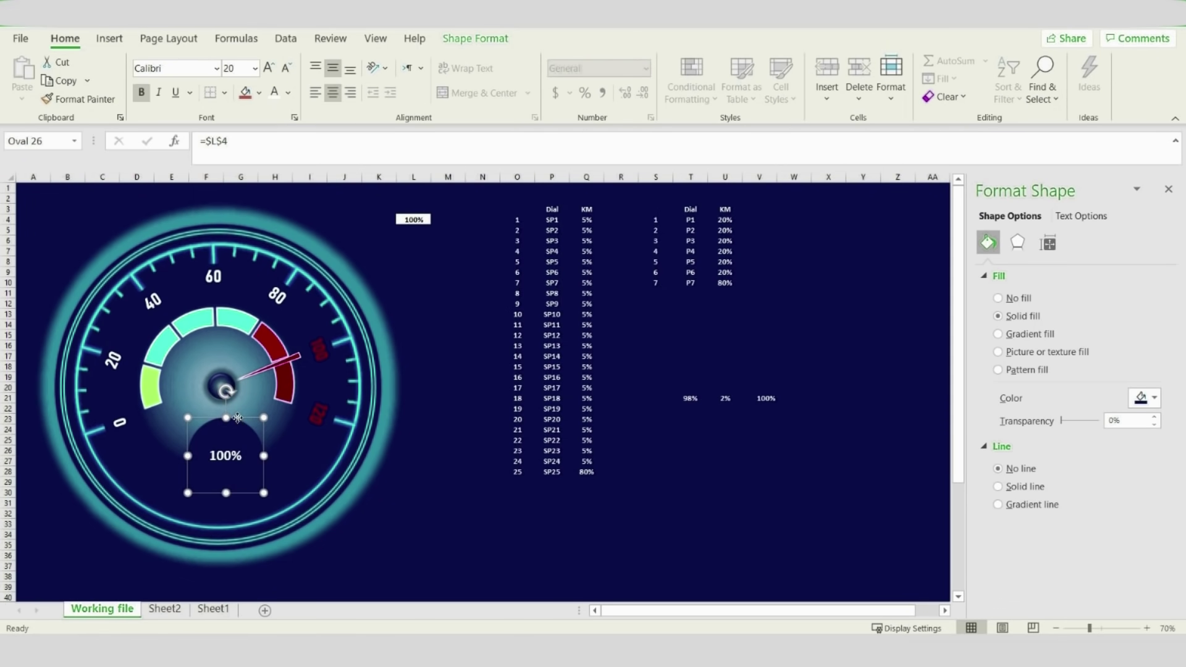
{"action": "key", "text": "Left"}
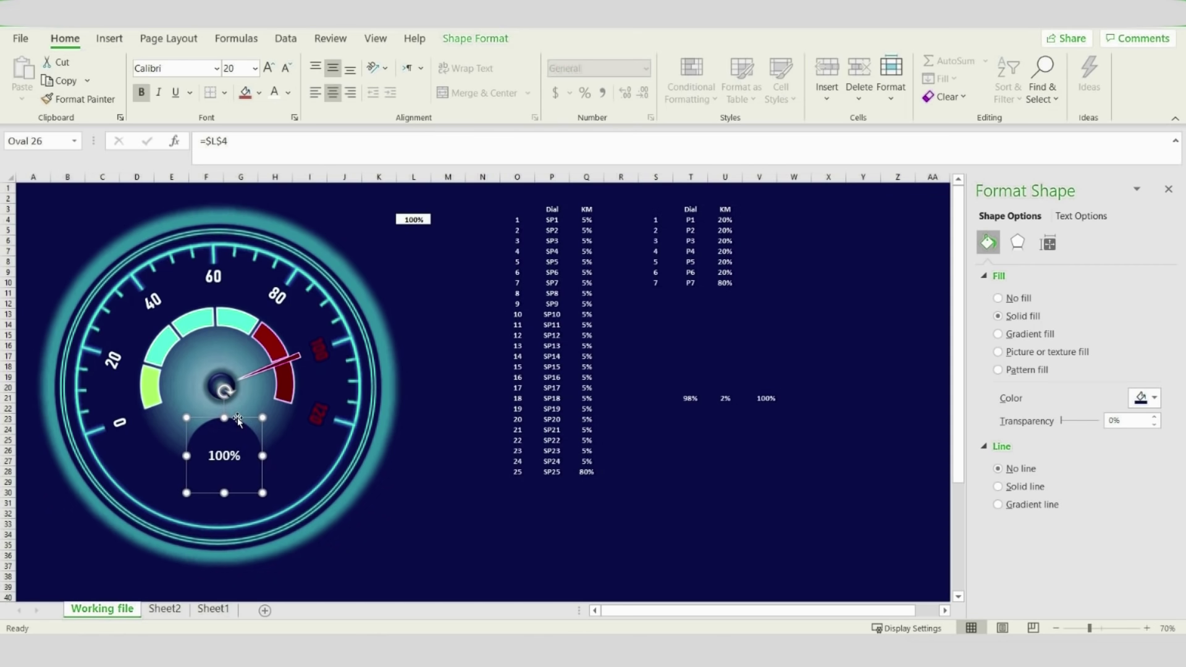
{"action": "left_click", "coordinate": [387, 222]}
Test the needle and percentage readout with 120%, 55% and 48% in cell L4, and set the cell to 33%
{"action": "left_click", "coordinate": [413, 220]}
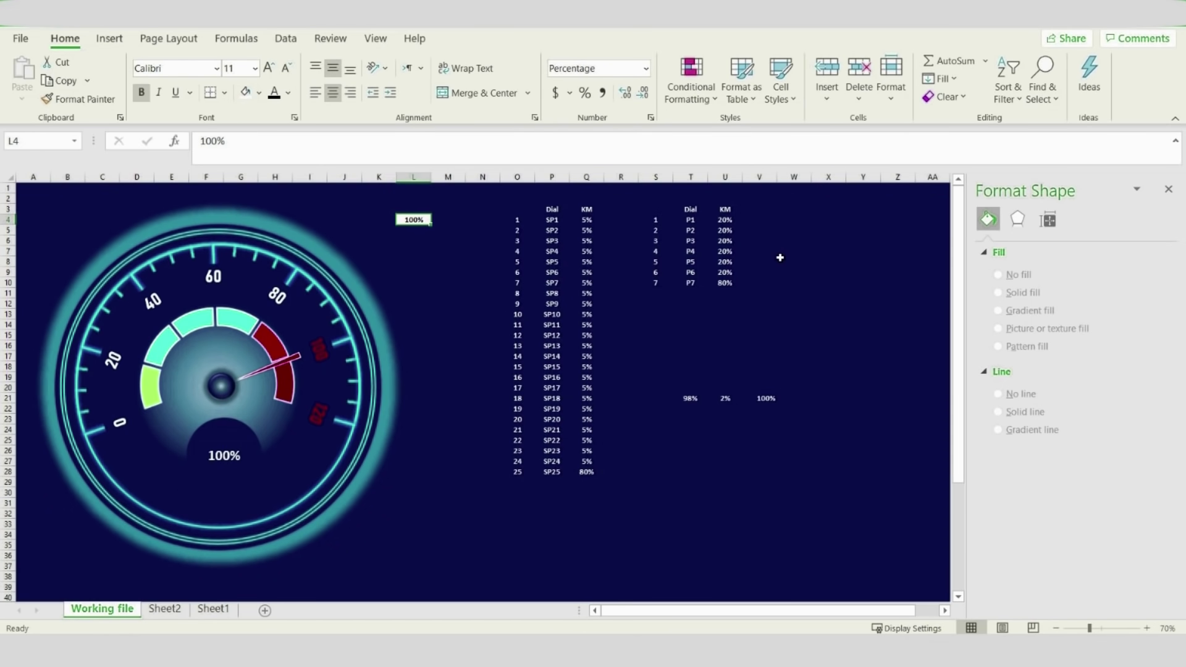
{"action": "type", "text": "120"}
{"action": "key", "text": "Return"}
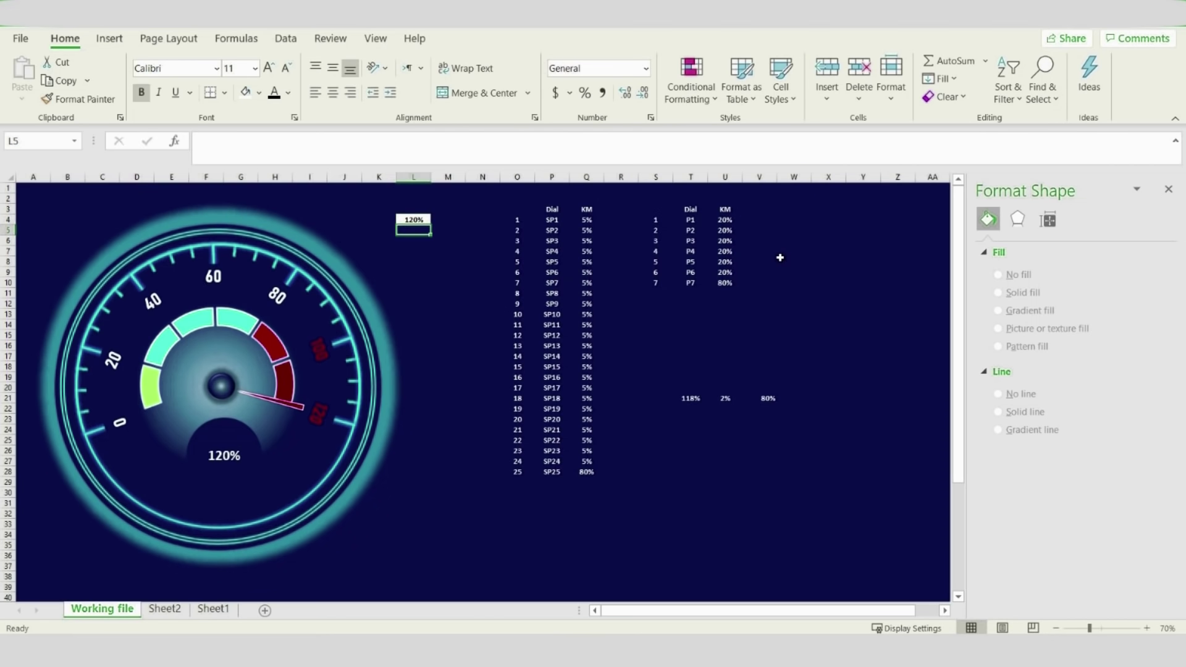
{"action": "key", "text": "Up"}
{"action": "type", "text": "55"}
{"action": "key", "text": "Return"}
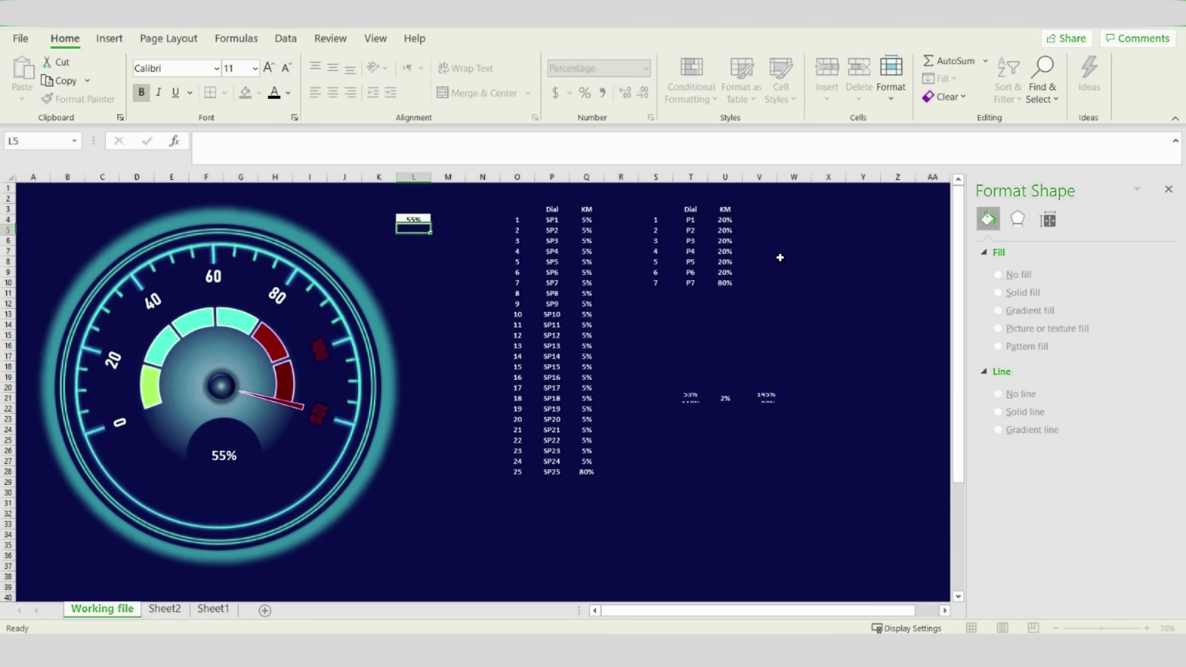
{"action": "key", "text": "Up"}
{"action": "type", "text": "48"}
{"action": "key", "text": "Return"}
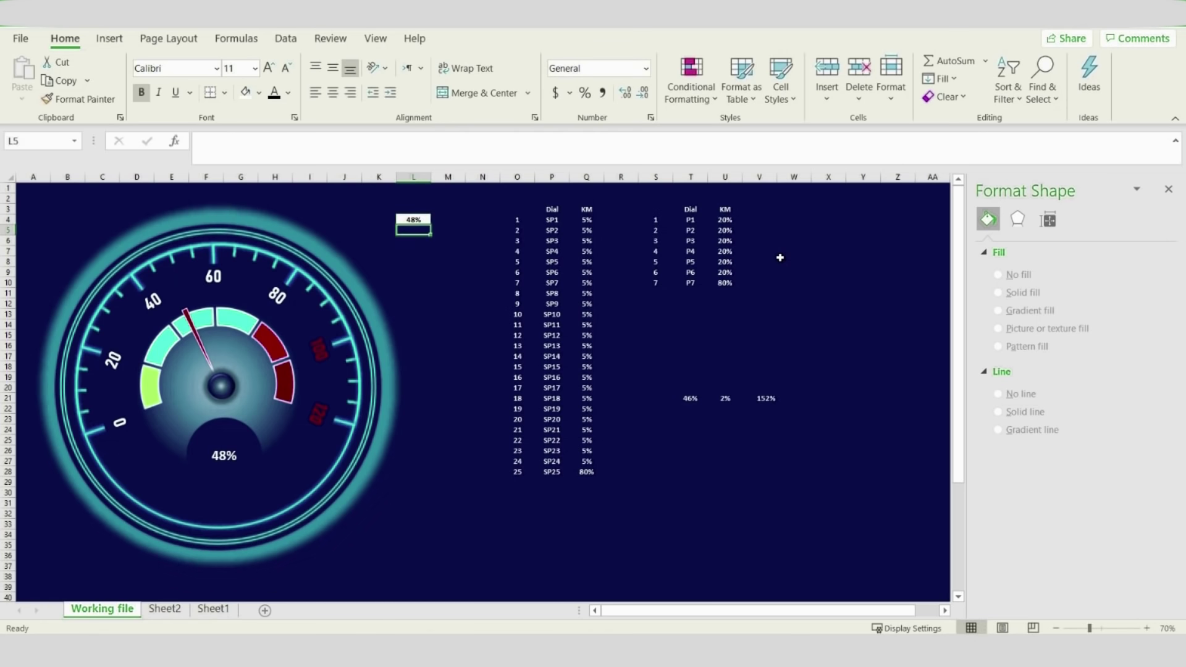
{"action": "key", "text": "Up"}
{"action": "type", "text": "33"}
{"action": "key", "text": "Return"}
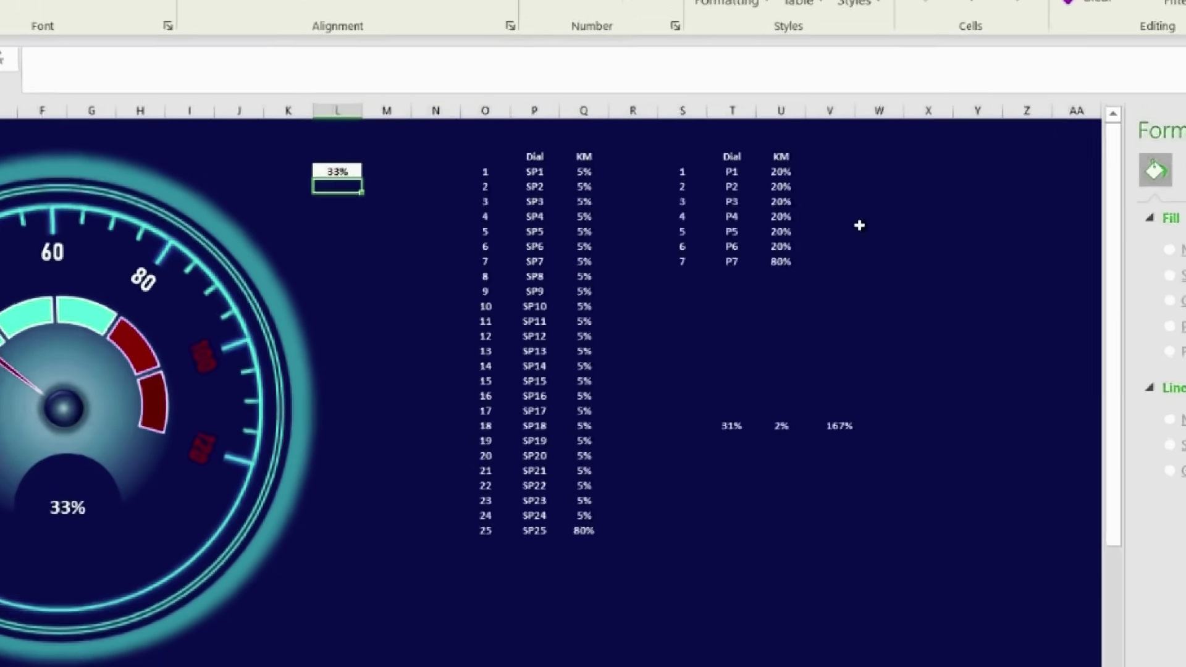